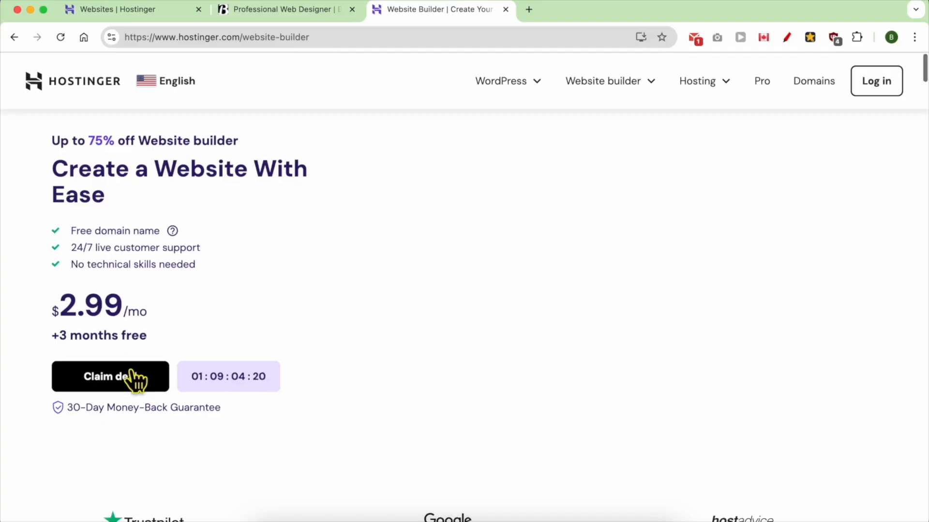
scroll(130, 377, down, 5)
scroll(131, 371, down, 3)
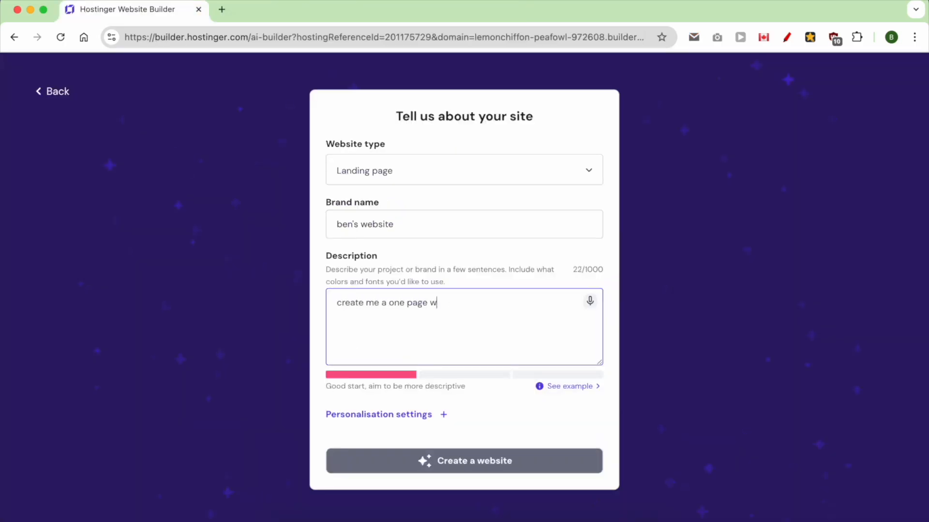
click(539, 466)
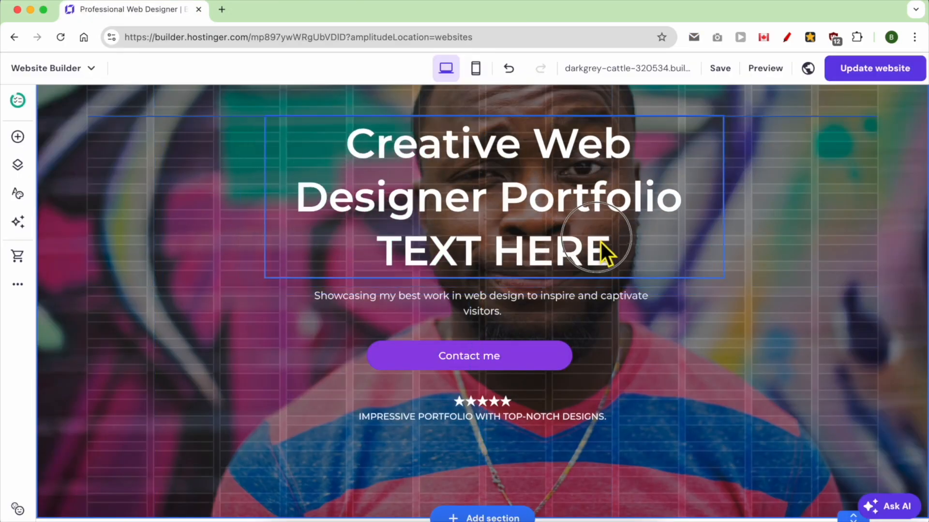
click(563, 360)
mouse_move(578, 380)
mouse_down()
mouse_move(634, 406)
mouse_move(592, 382)
mouse_up()
scroll(854, 484, down, 1)
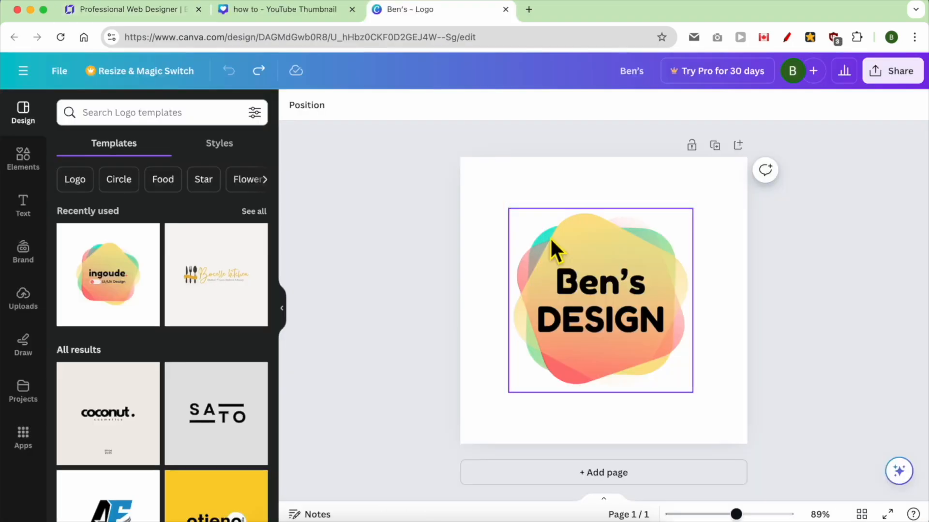
click(551, 241)
drag(509, 209, 470, 172)
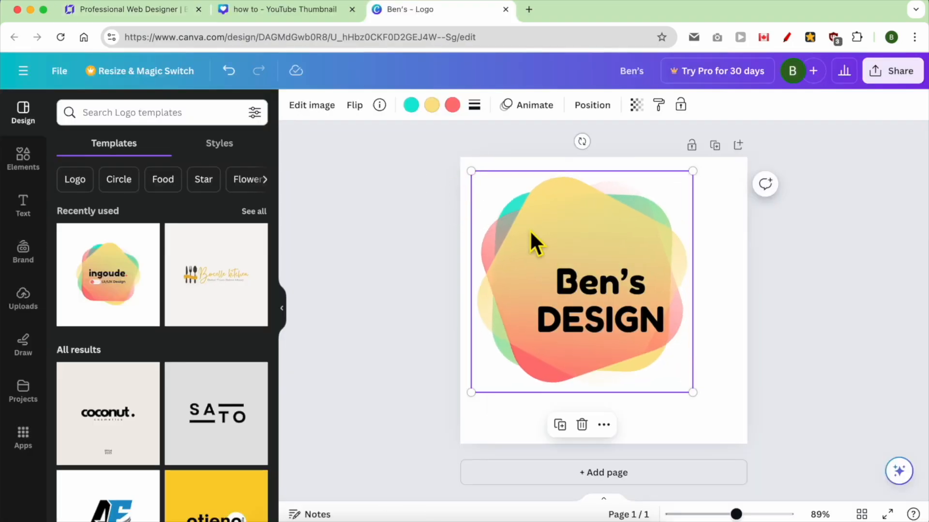
click(566, 263)
drag(660, 308, 680, 318)
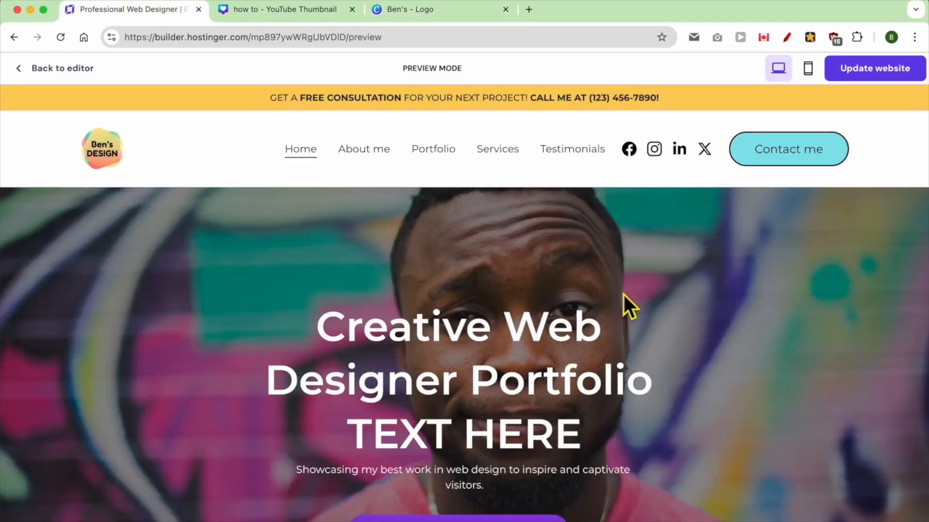
click(436, 151)
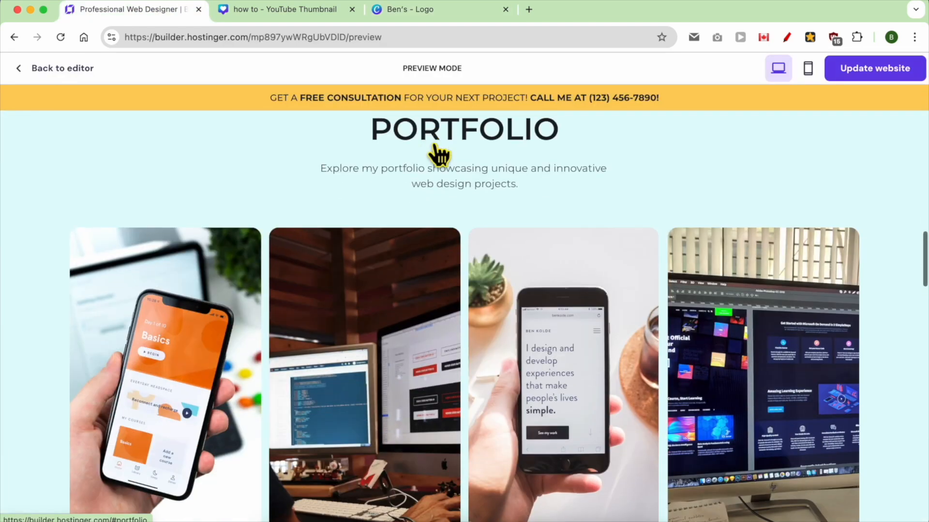
scroll(435, 150, up, 15)
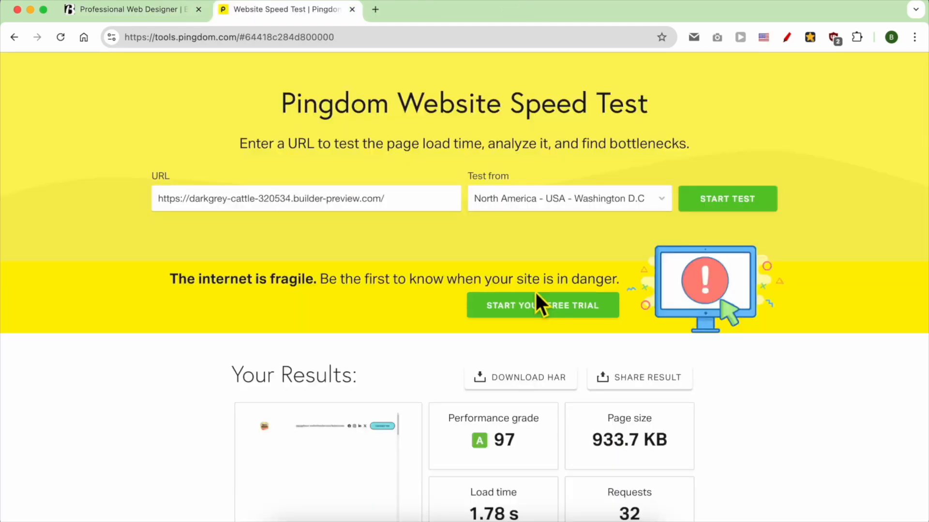
scroll(535, 291, down, 3)
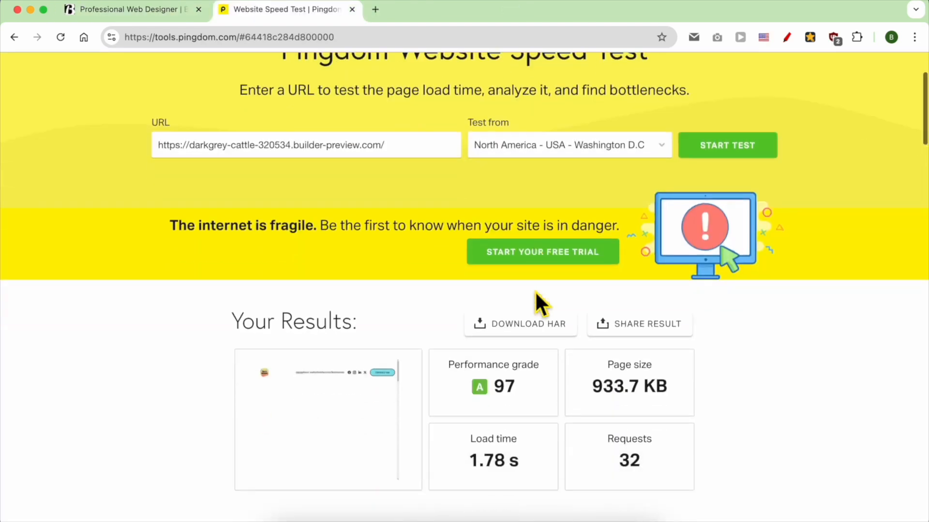
drag(515, 287, 442, 256)
drag(462, 327, 568, 367)
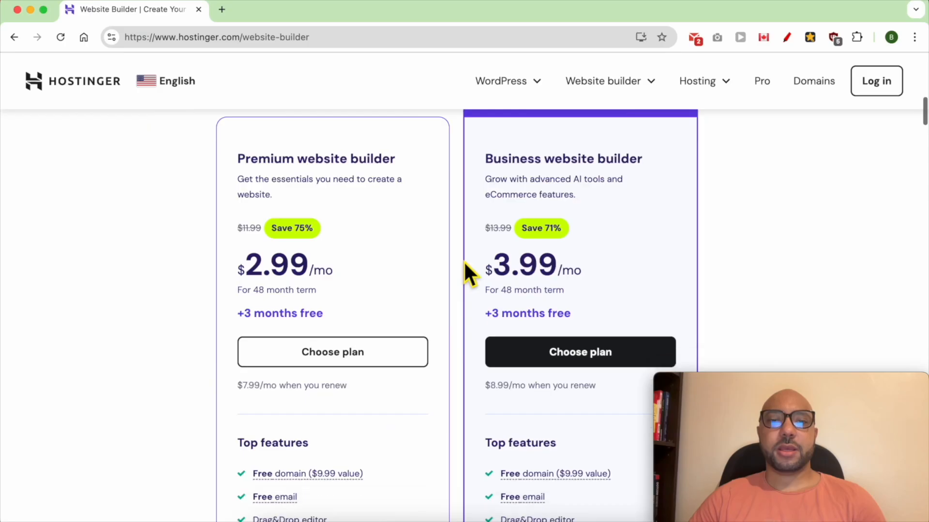
Compare the Premium and Business website builder plans and examine the Business plan's top features, from free domain to customer support.
scroll(465, 297, up, 1)
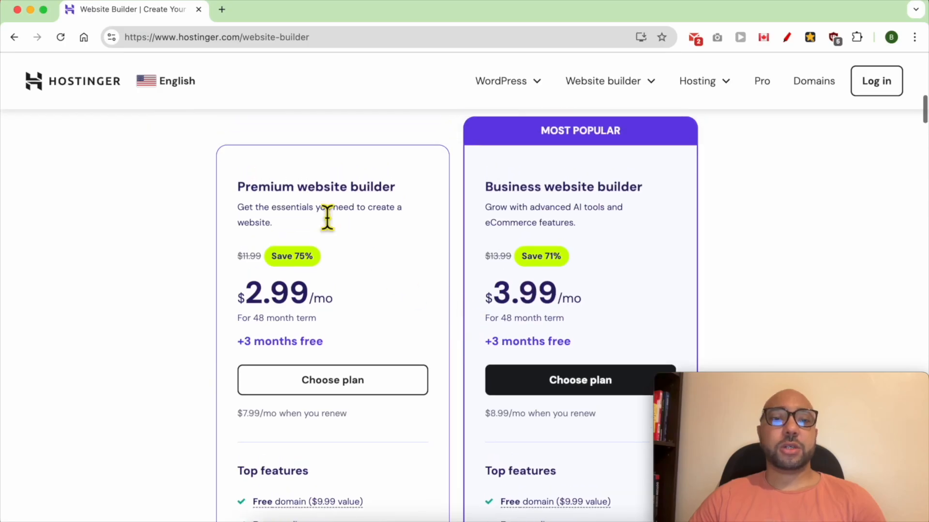
double_click(275, 193)
double_click(511, 194)
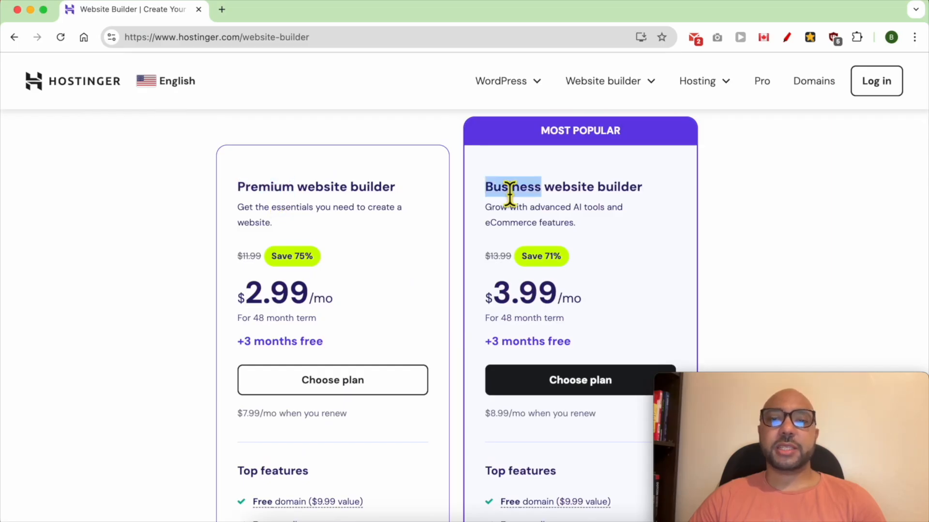
scroll(622, 278, down, 5)
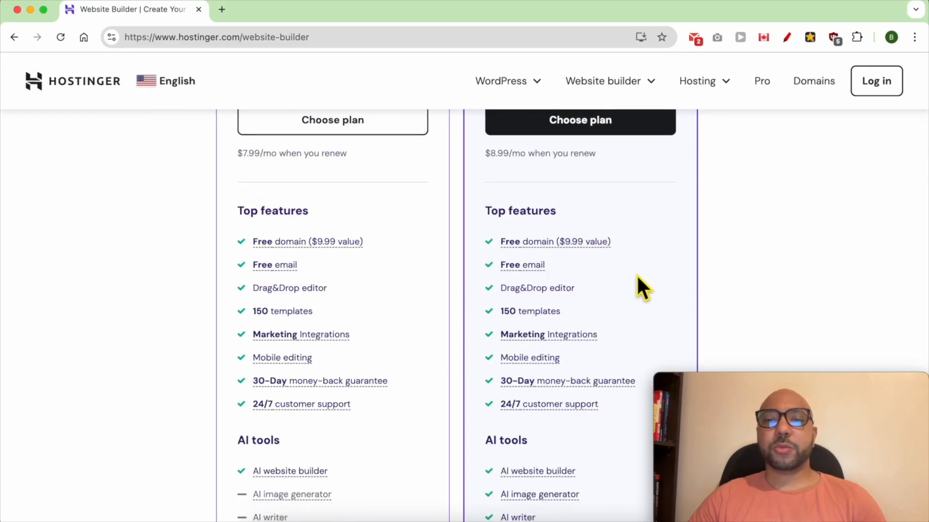
triple_click(631, 239)
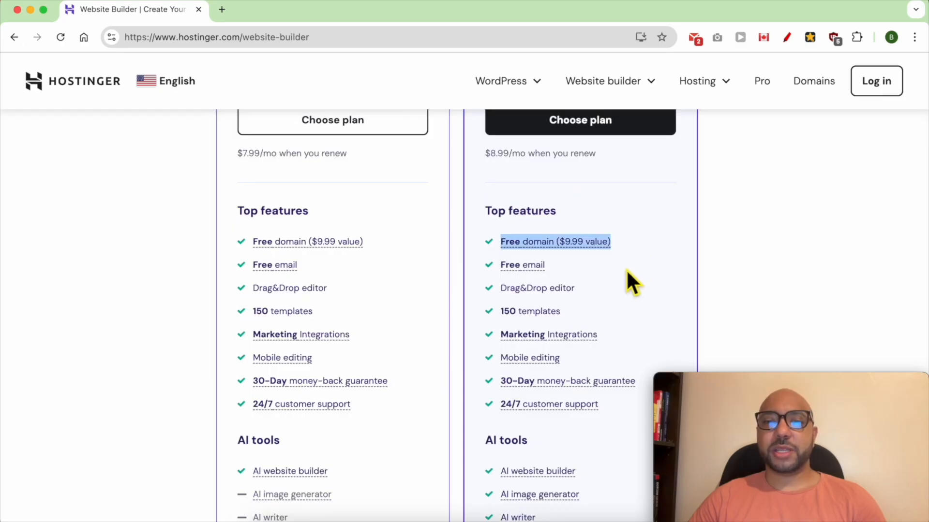
triple_click(604, 267)
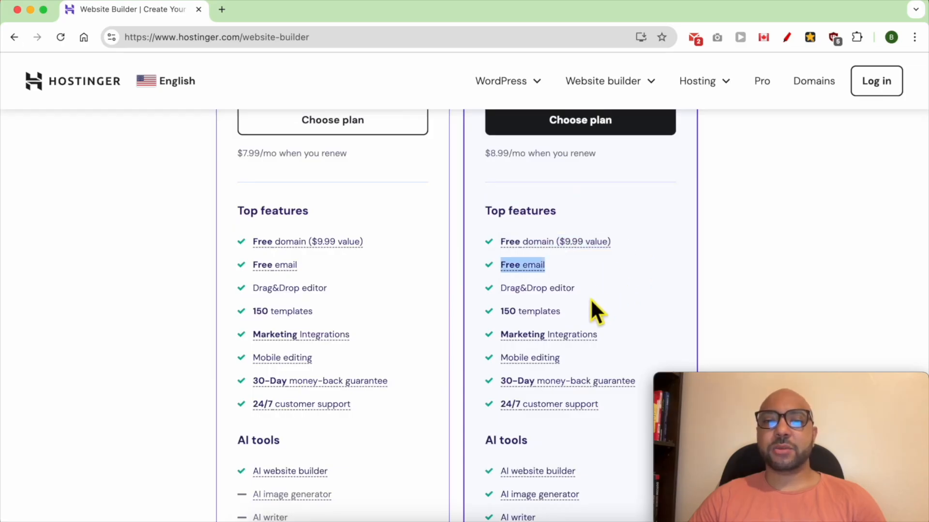
triple_click(593, 281)
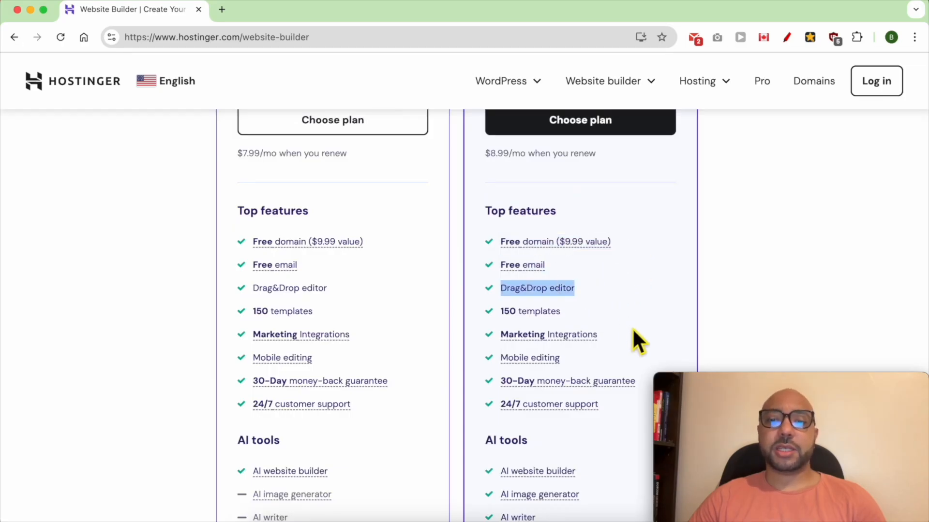
triple_click(609, 312)
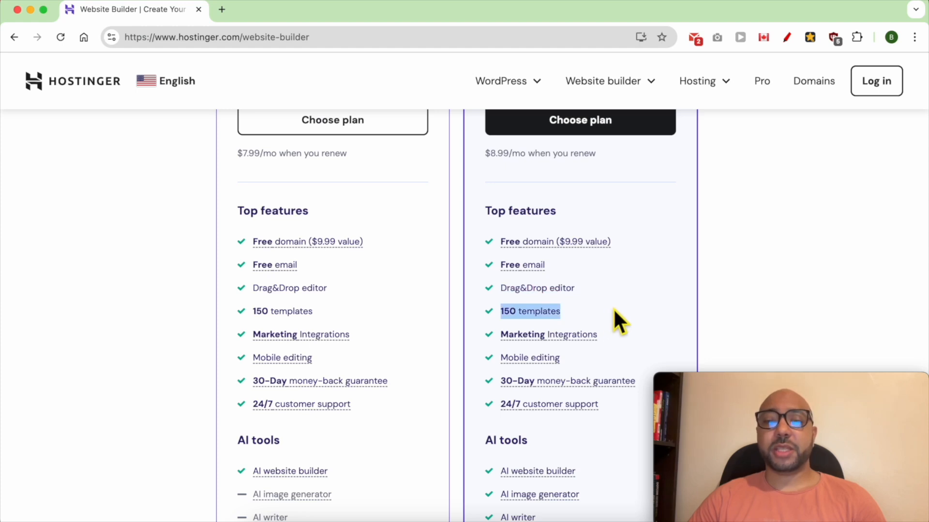
click(641, 333)
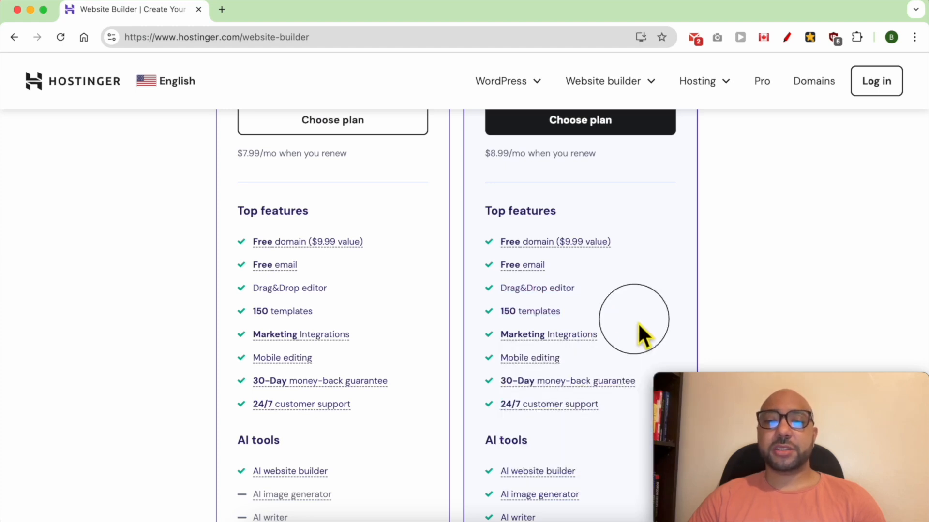
scroll(624, 310, down, 2)
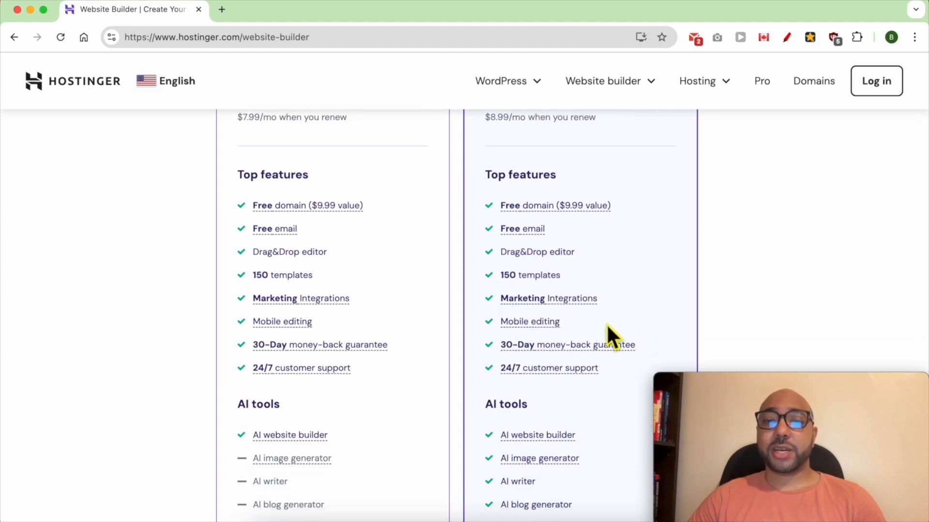
triple_click(641, 372)
scroll(642, 363, down, 3)
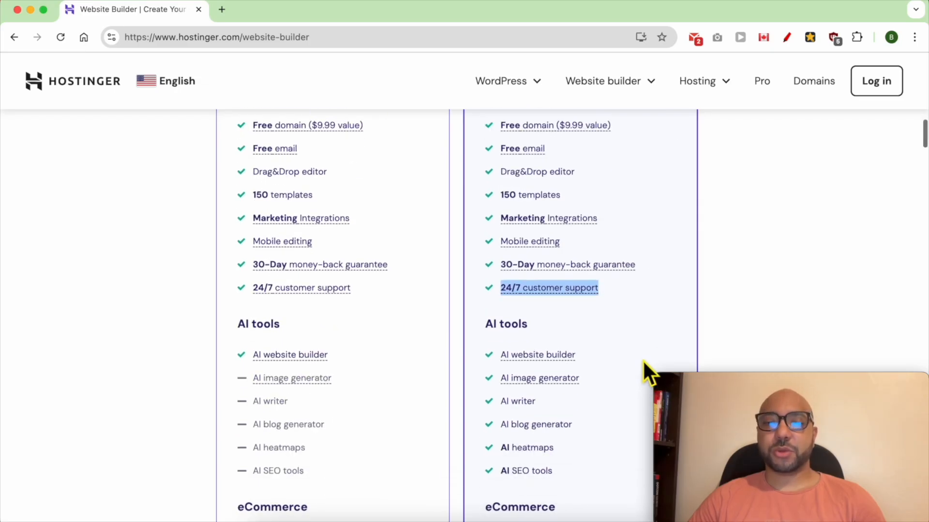
click(641, 285)
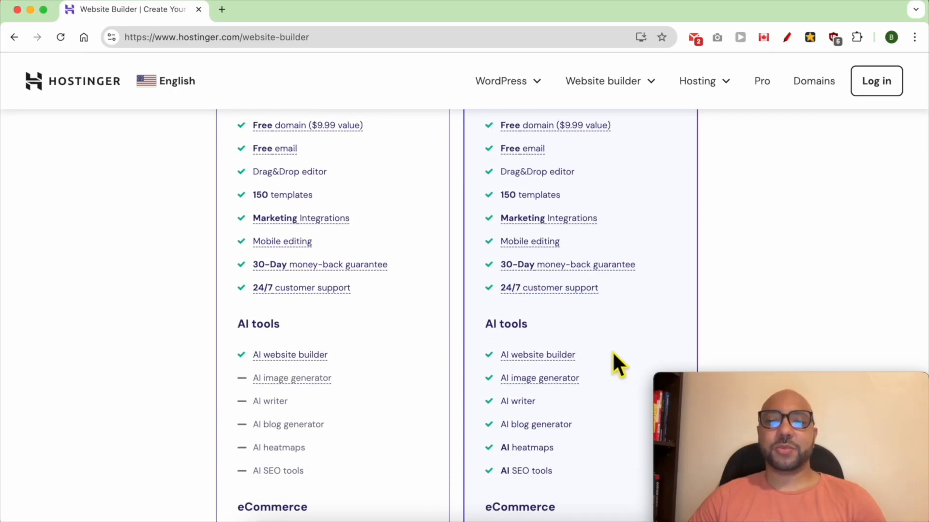
Examine which AI tools and eCommerce features the Business plan includes compared with the Premium plan.
scroll(602, 274, down, 2)
scroll(607, 286, down, 4)
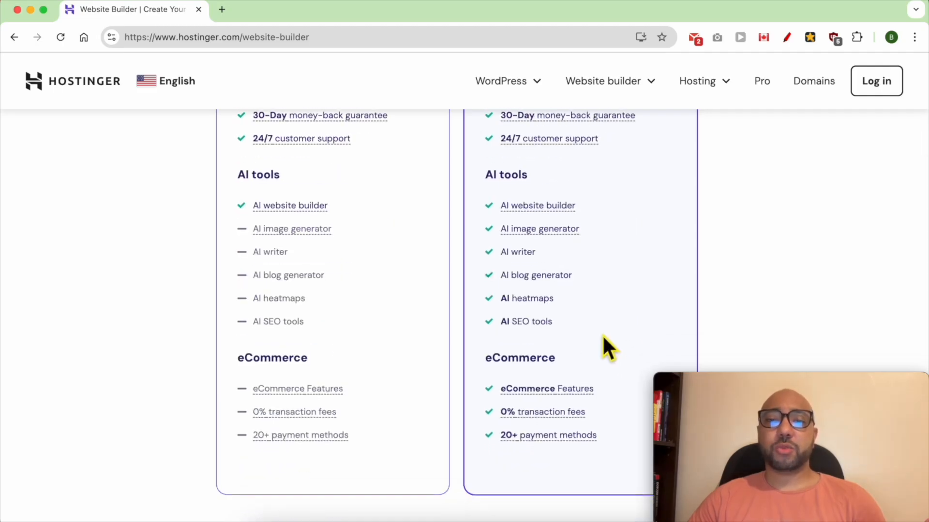
drag(602, 335, 481, 188)
click(591, 182)
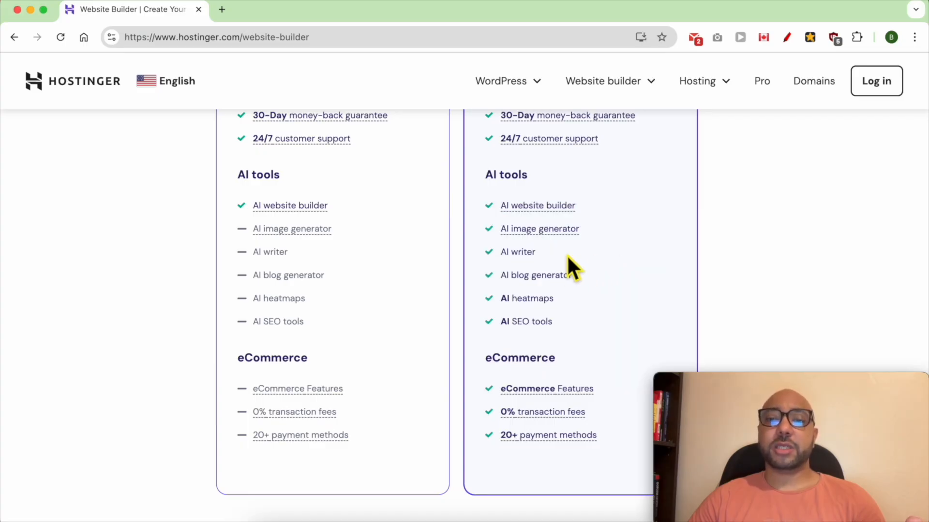
triple_click(588, 297)
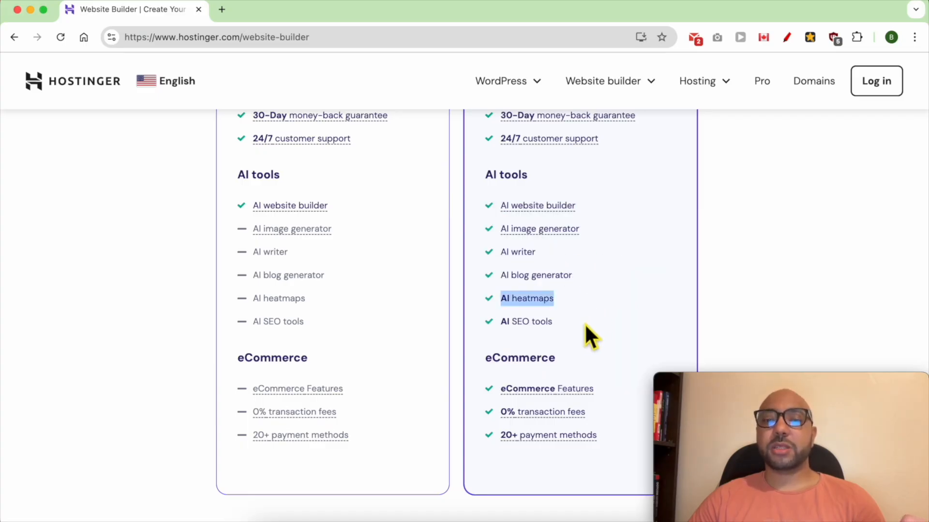
click(584, 323)
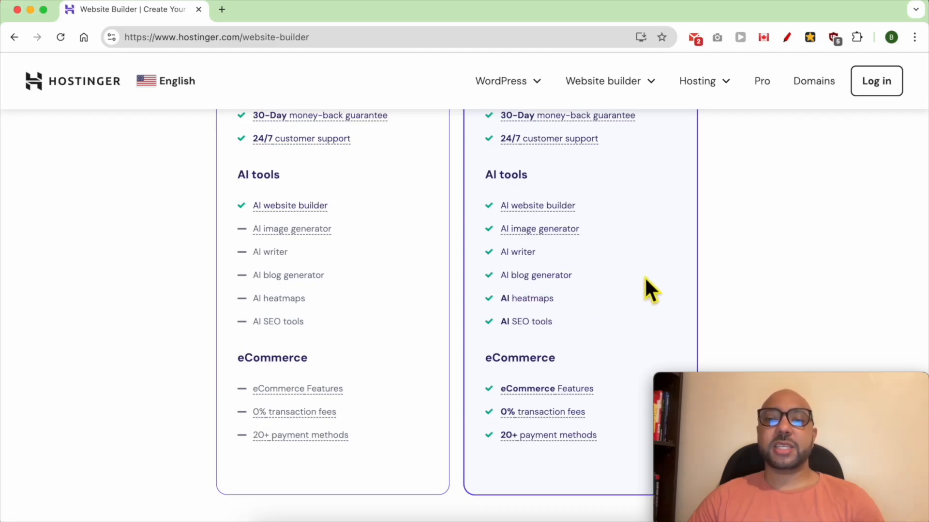
drag(645, 278, 467, 224)
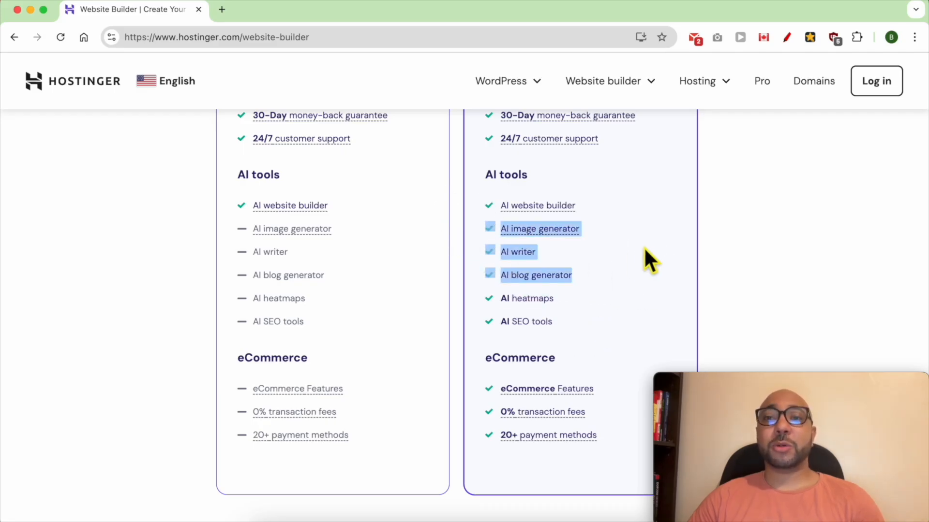
Choose the Business website builder plan and proceed to its order page.
scroll(629, 308, up, 10)
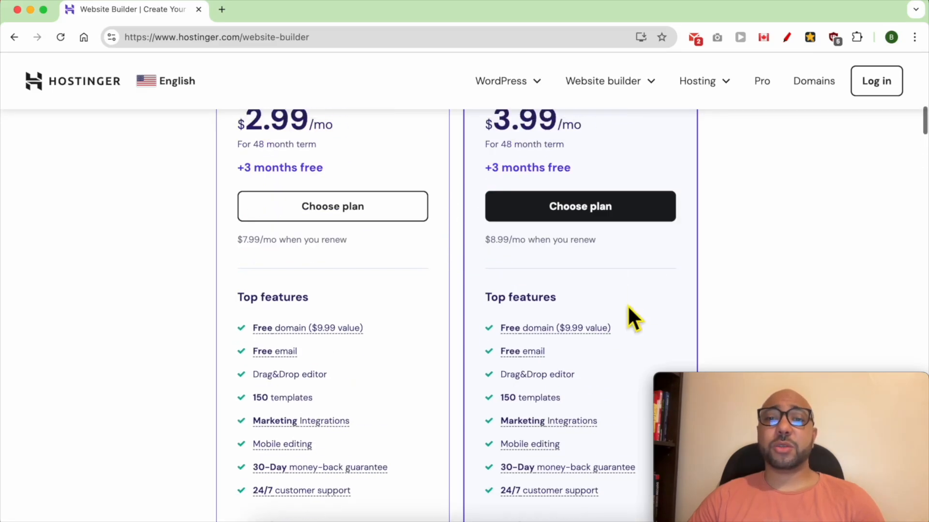
triple_click(527, 215)
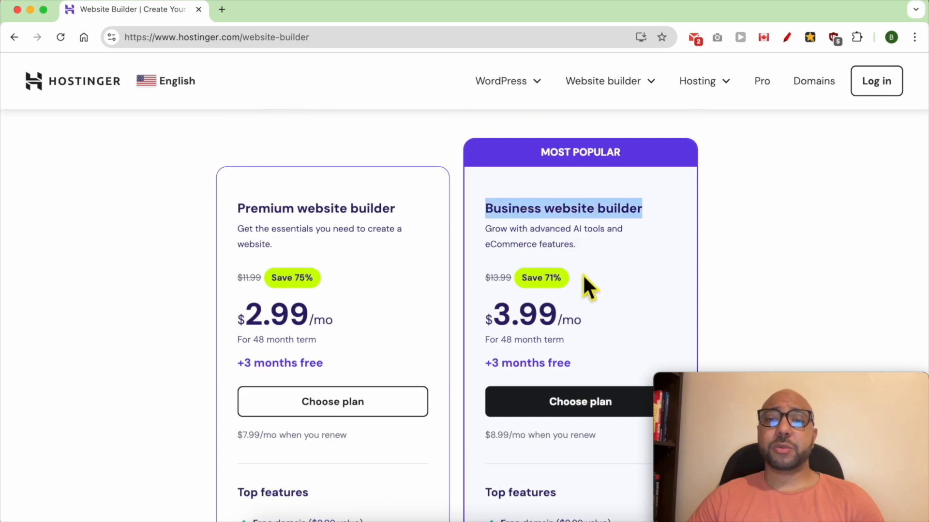
click(639, 304)
scroll(624, 327, down, 1)
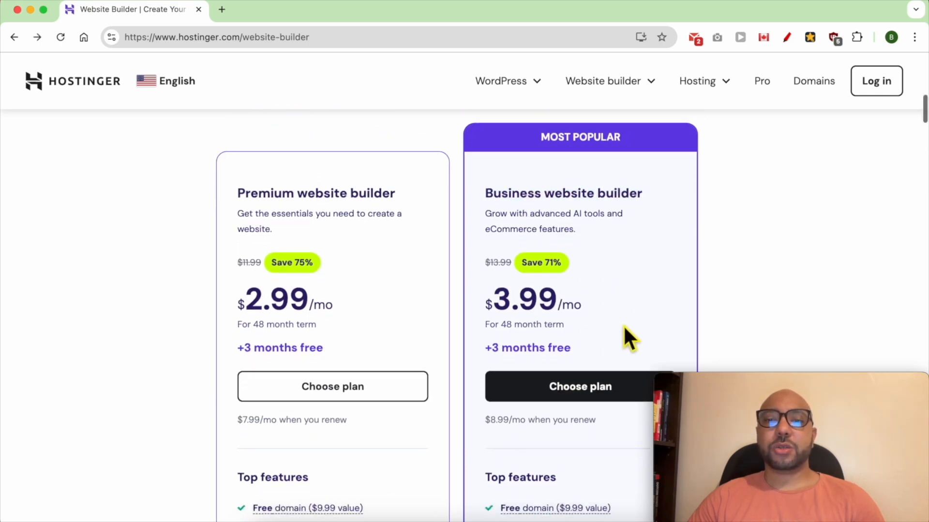
click(600, 389)
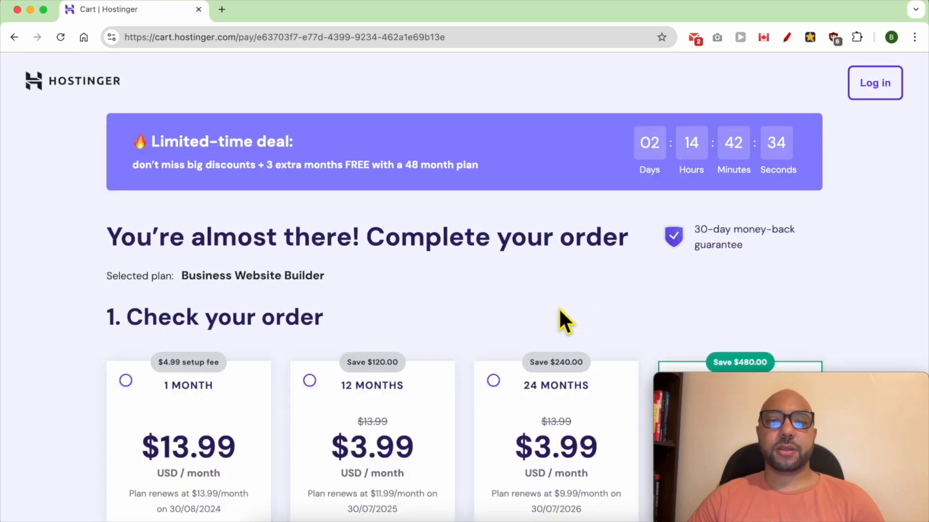
Select the 12-month billing period for the Business Website Builder order.
scroll(568, 305, down, 5)
scroll(538, 294, down, 1)
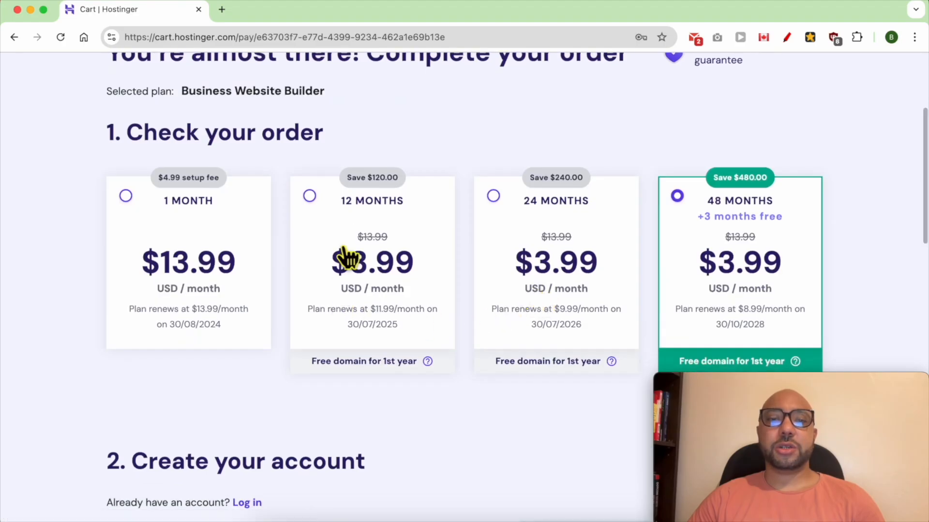
click(311, 199)
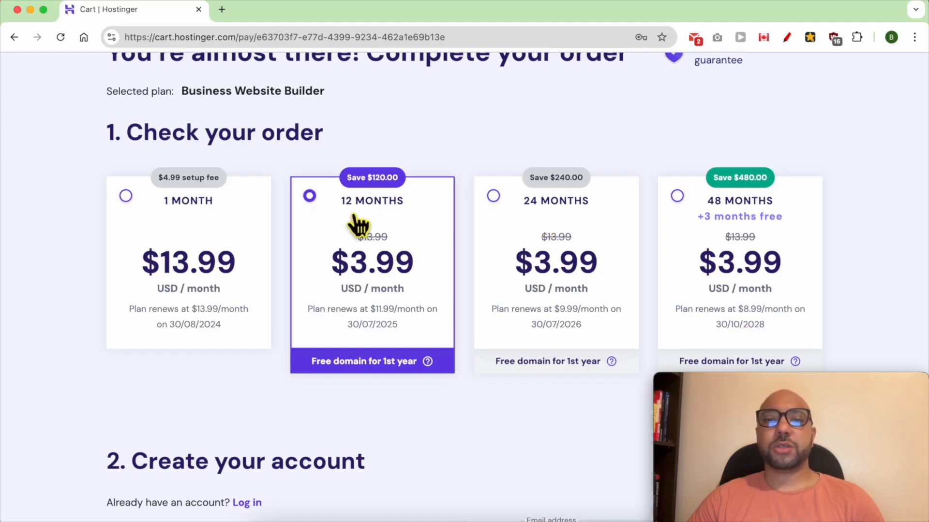
Review the account creation, payment method and billing sections of the order, including the order total.
scroll(416, 276, down, 5)
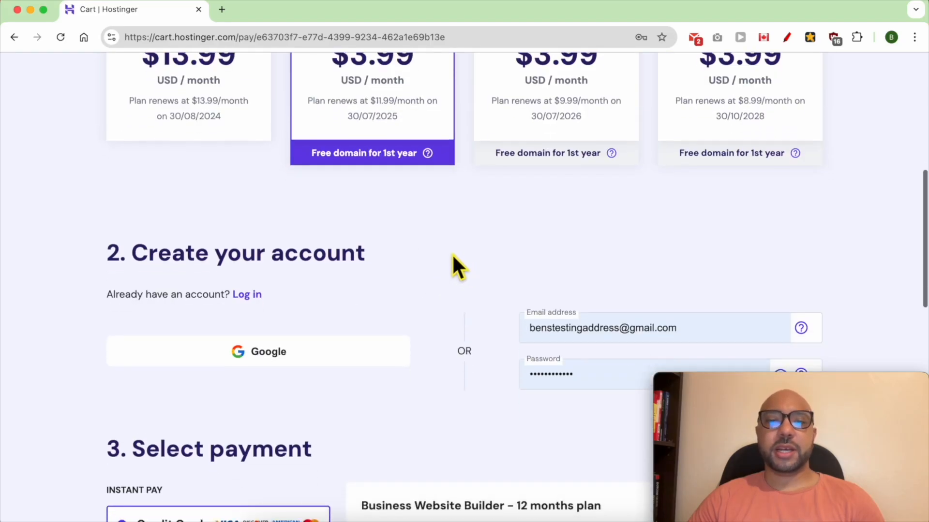
scroll(590, 342, down, 3)
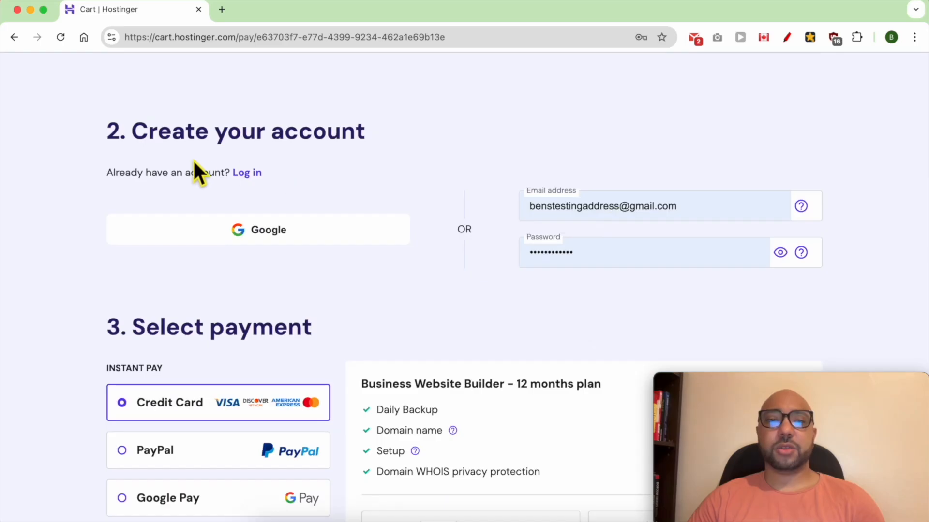
scroll(400, 216, down, 6)
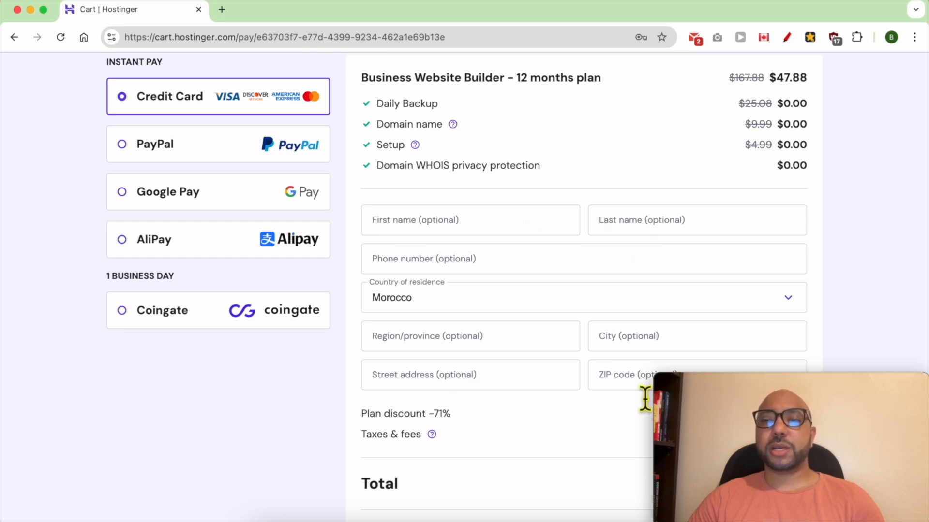
scroll(509, 356, down, 4)
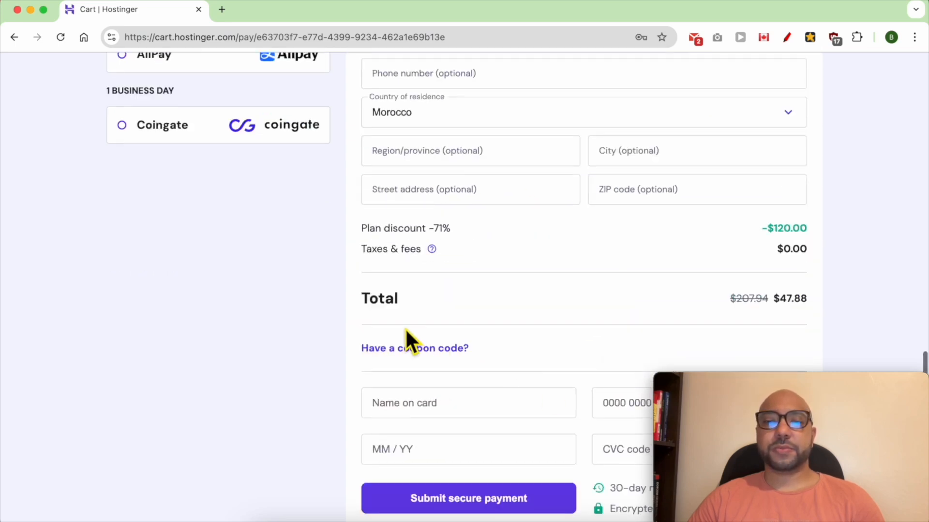
double_click(375, 306)
double_click(794, 302)
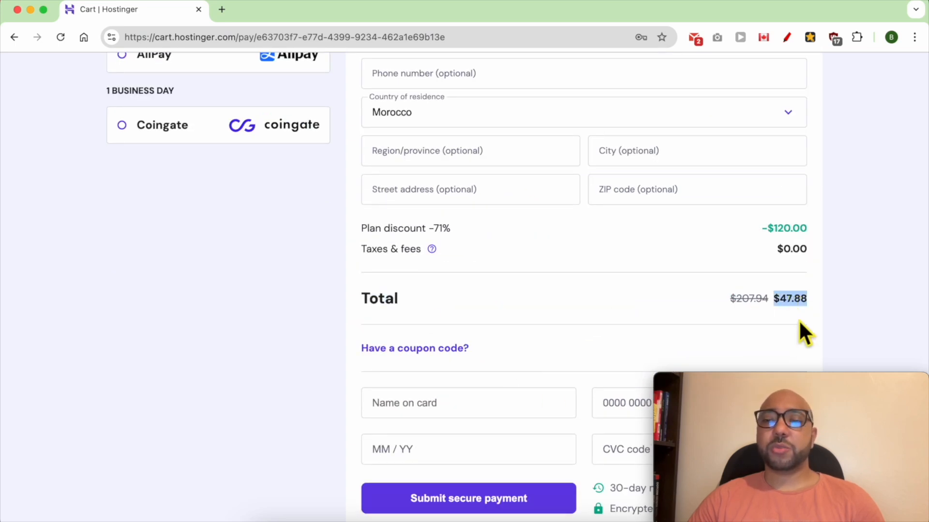
Review the available payment methods and the card payment form on the order page.
scroll(799, 322, down, 2)
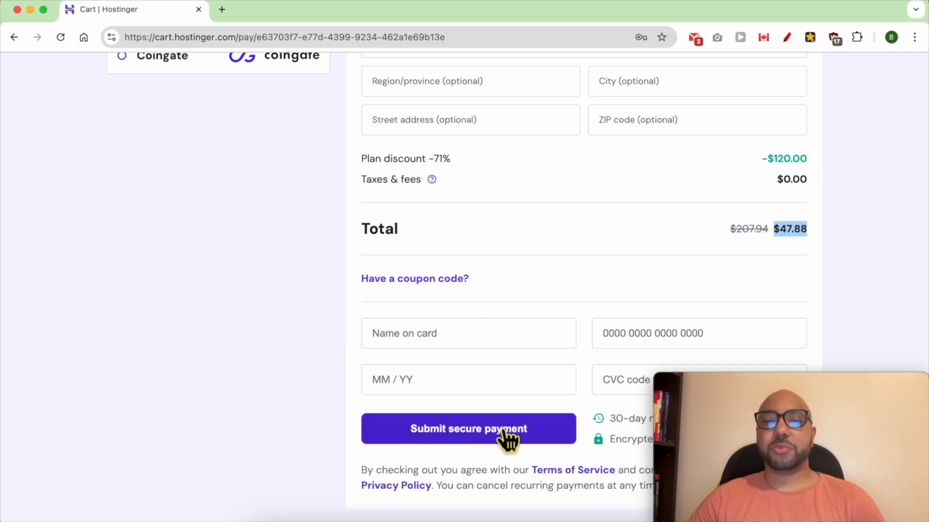
scroll(507, 435, up, 5)
scroll(504, 428, up, 1)
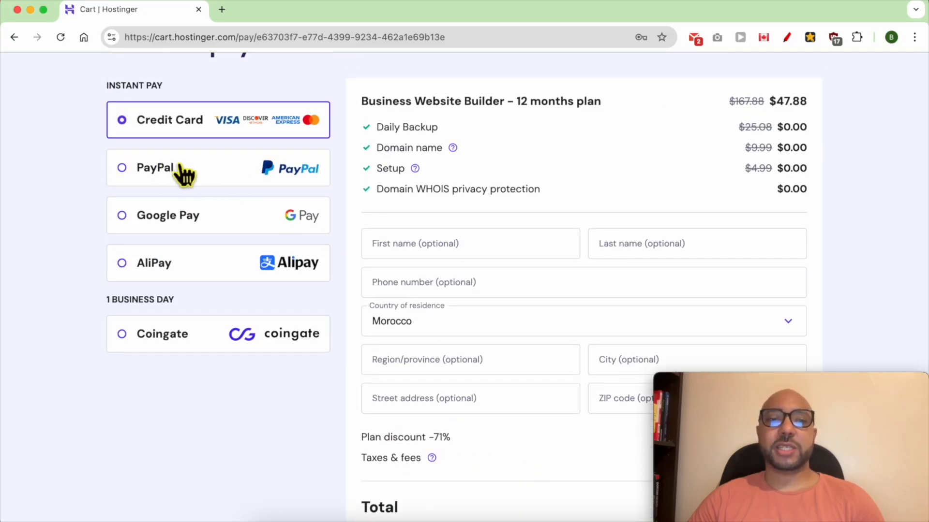
scroll(487, 425, down, 5)
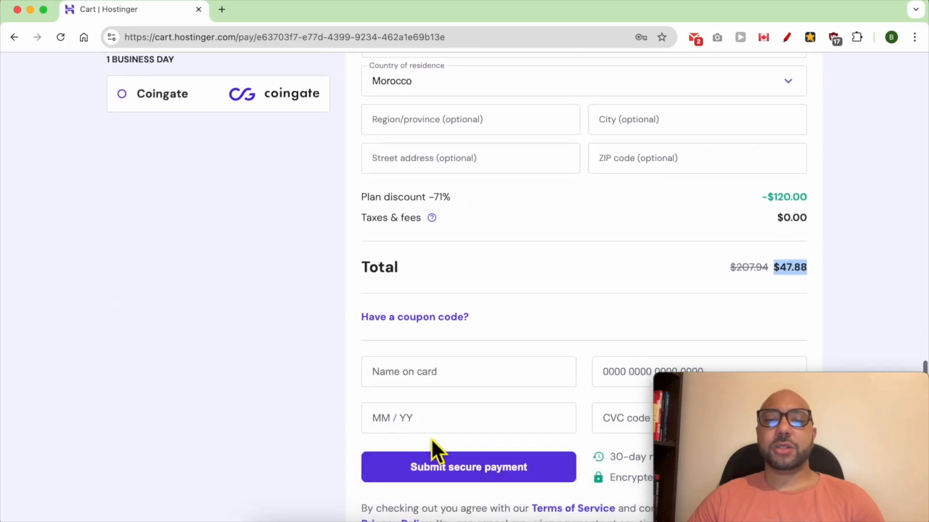
scroll(561, 465, down, 1)
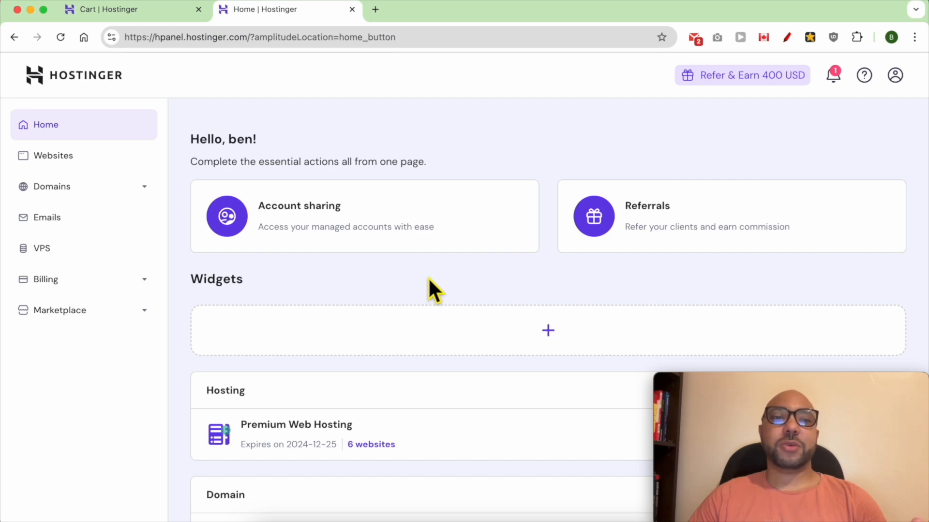
Add a new website to the Premium Web Hosting plan using Hostinger Website Builder.
click(93, 166)
scroll(667, 228, down, 3)
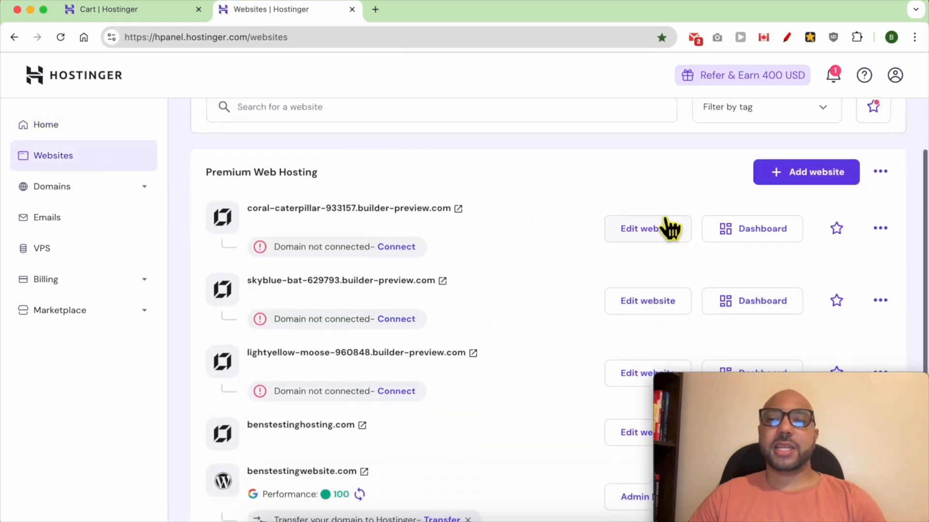
click(807, 172)
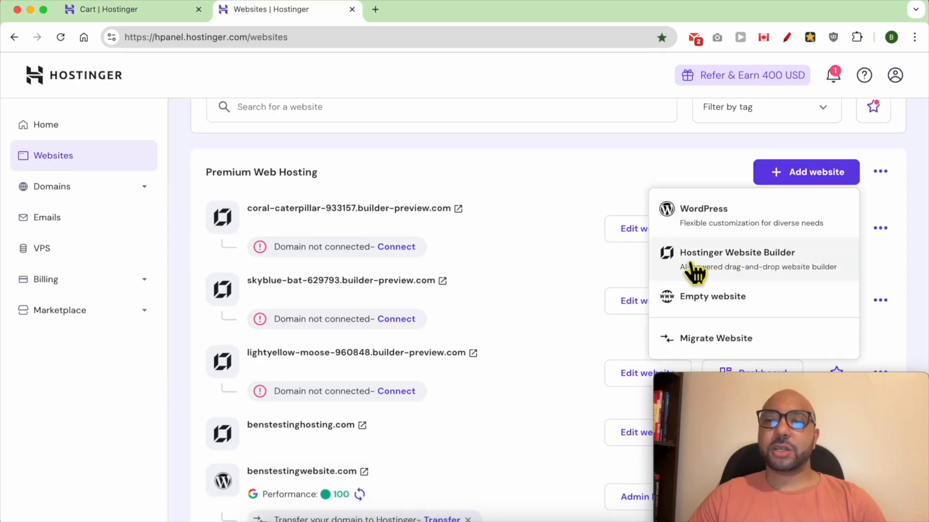
click(792, 266)
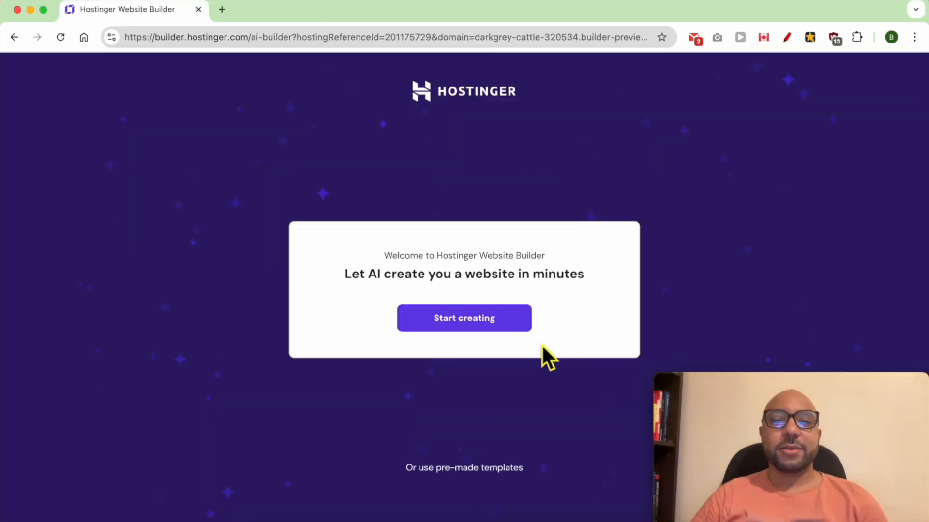
Start the AI website creation with the type Landing page and the brand name "Ben's Website".
click(492, 325)
click(408, 181)
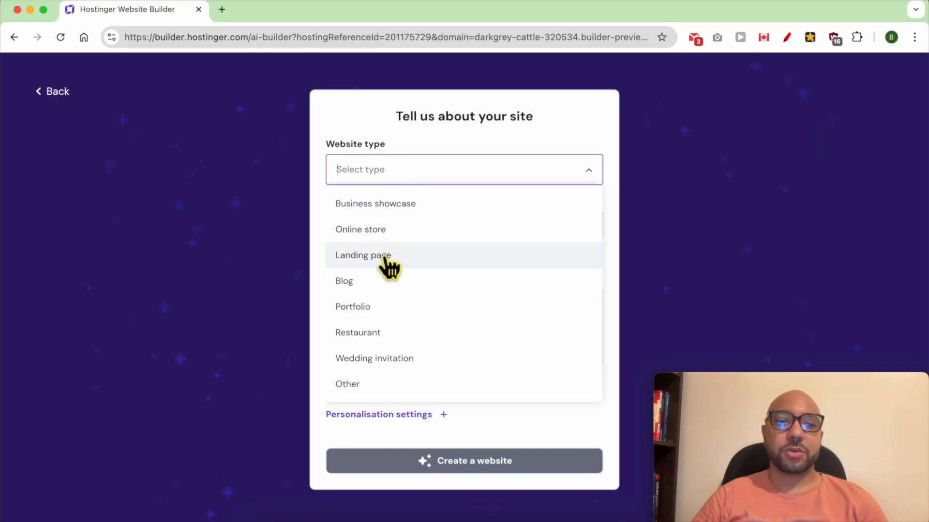
click(392, 256)
click(406, 235)
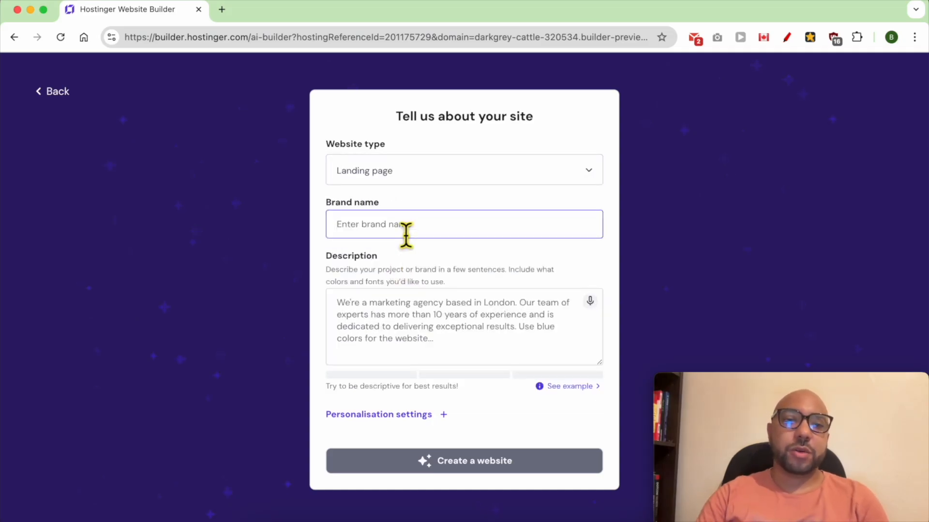
text(Ben)
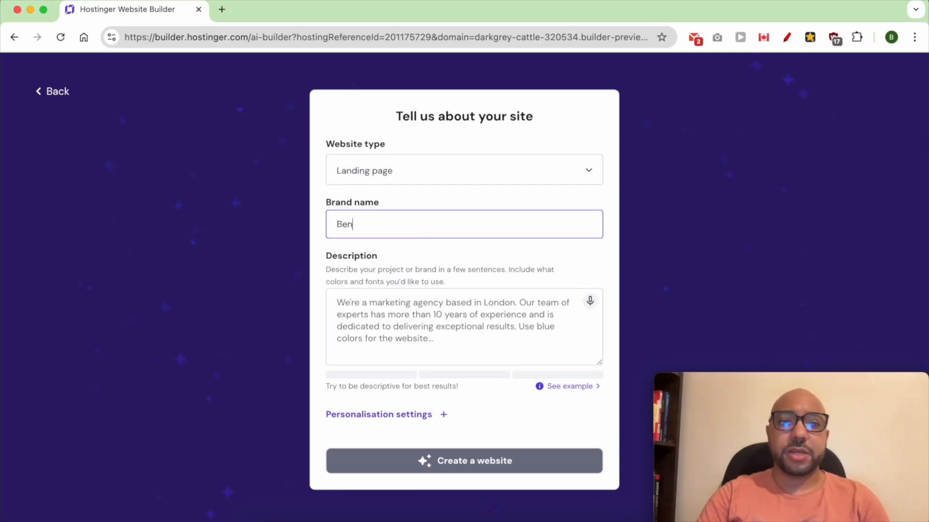
text('s Website)
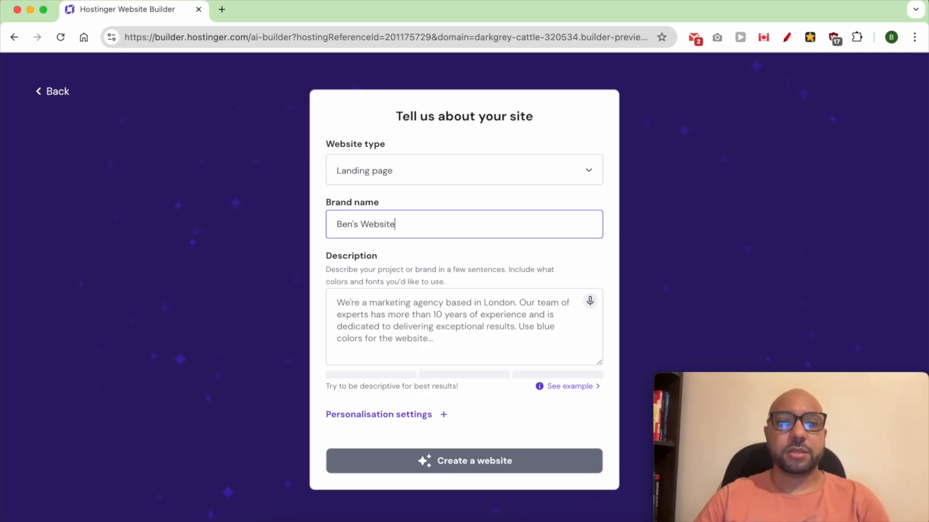
Describe the site as "create me a one-page website for me as a web designer, with sections like About me, my work, contact, gallery, instagram. etc".
click(408, 315)
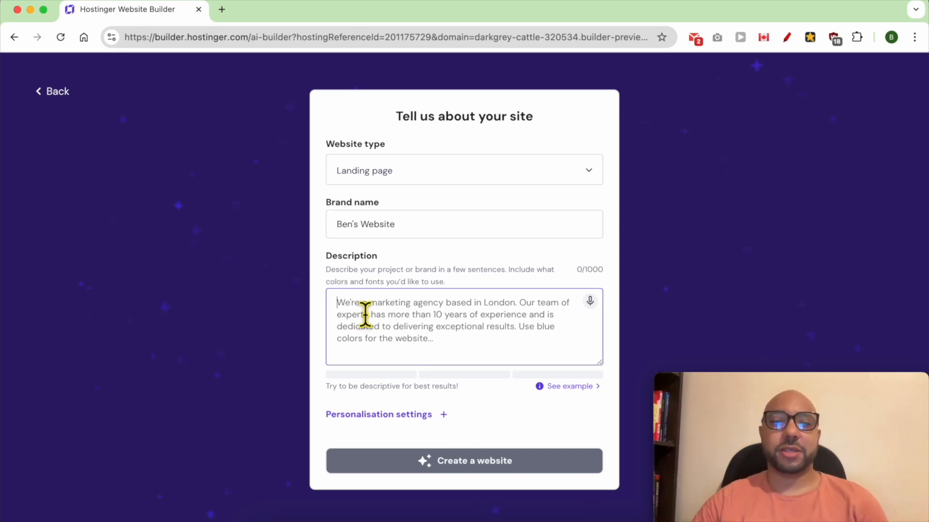
text(create m)
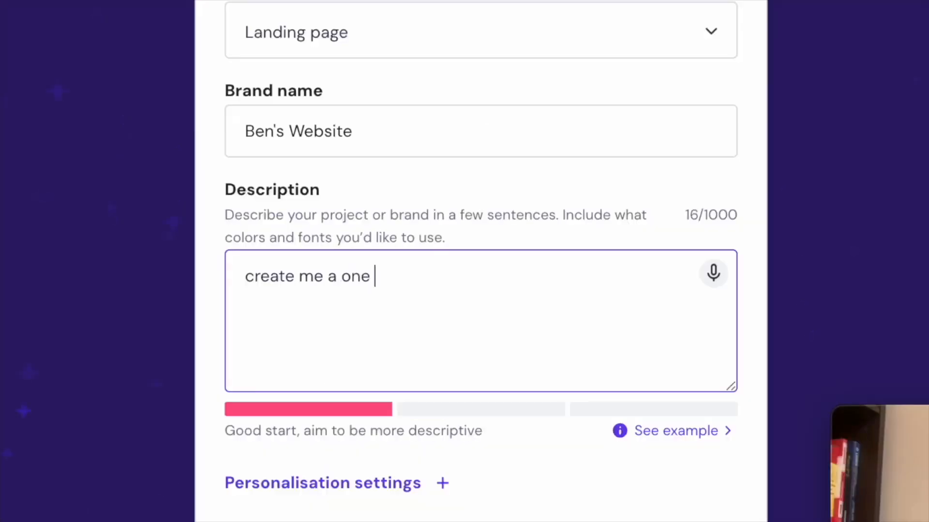
text(e a one-page website for)
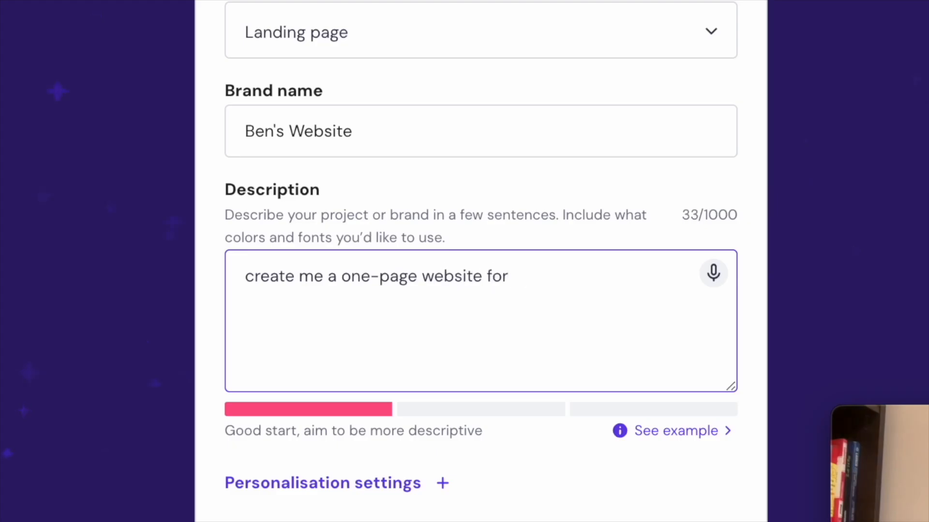
text( me as a )
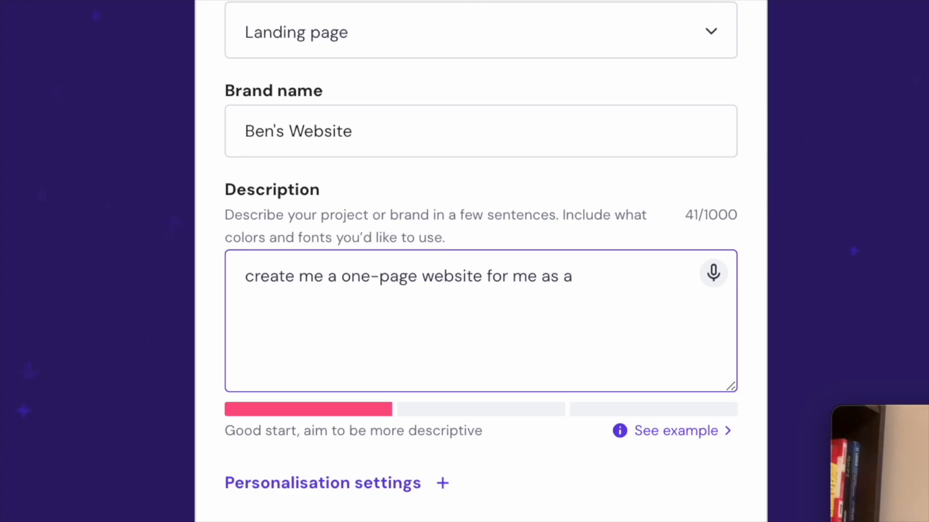
text(webs)
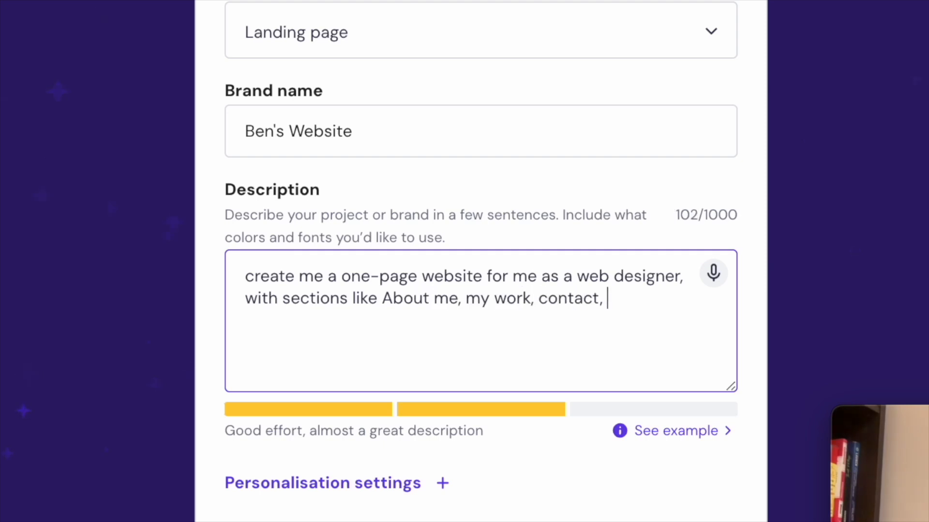
text(gallery, )
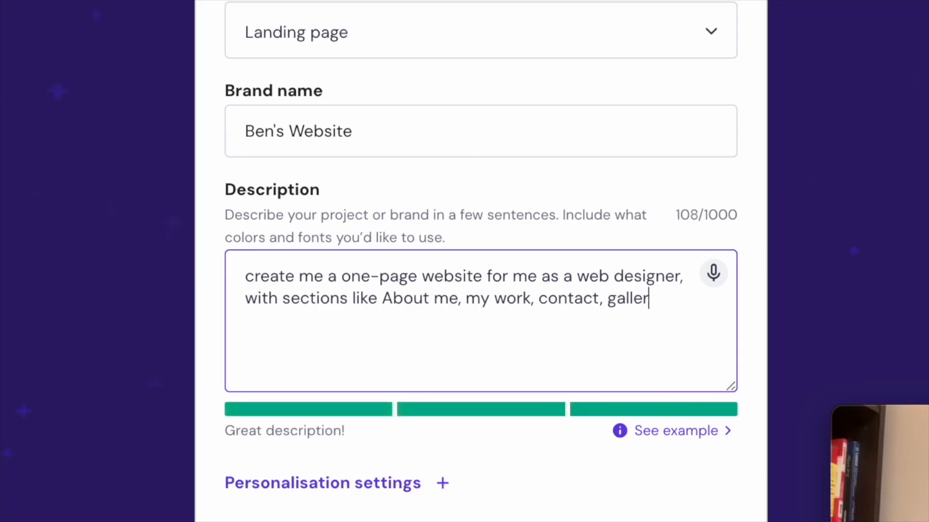
text(instagram. etc)
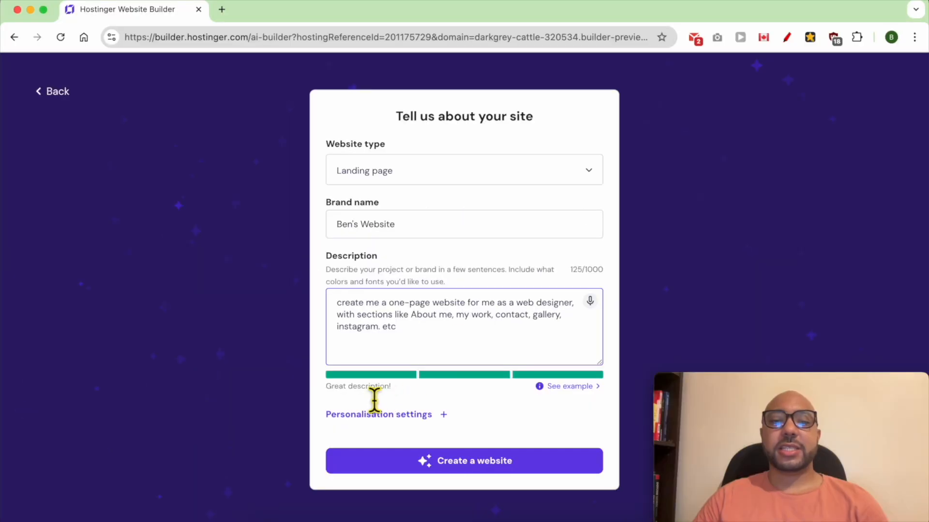
triple_click(374, 399)
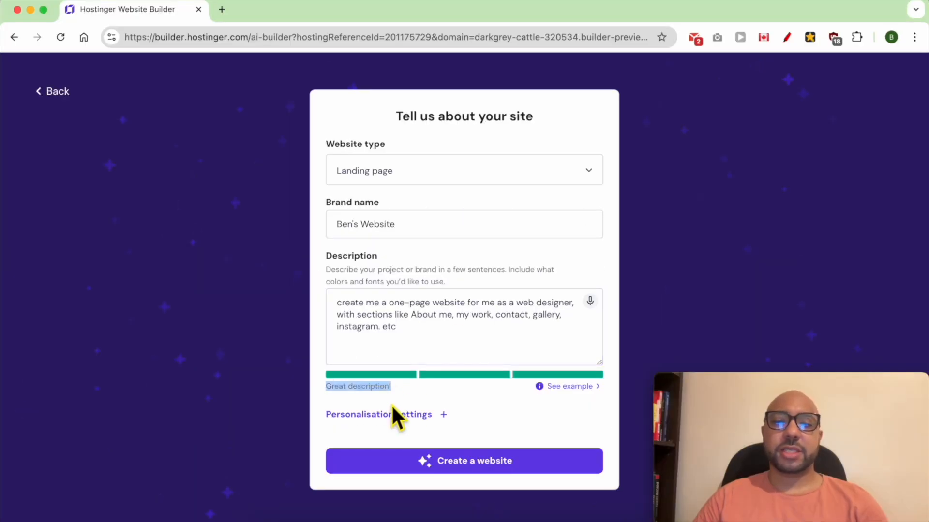
click(411, 406)
Personalise the site with the palette of light lavender, dark purple and violet accent, and generate the website.
click(405, 416)
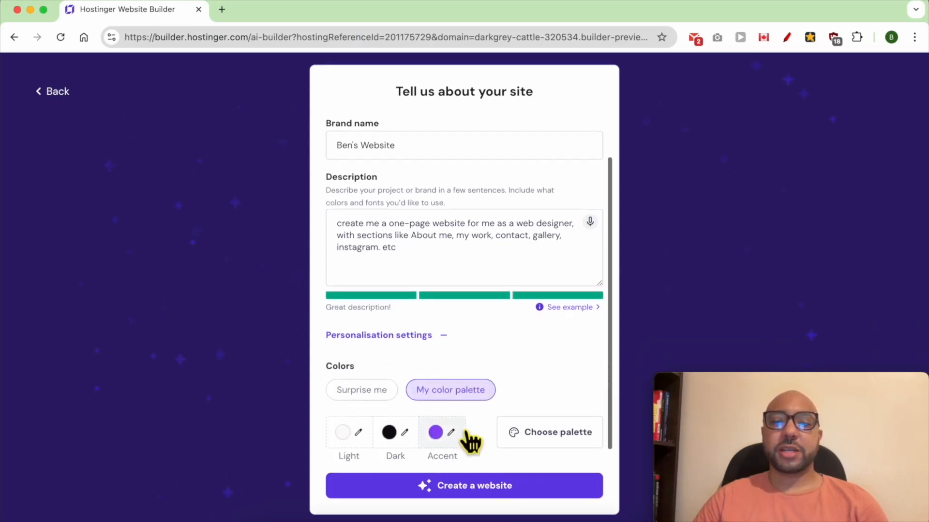
click(555, 442)
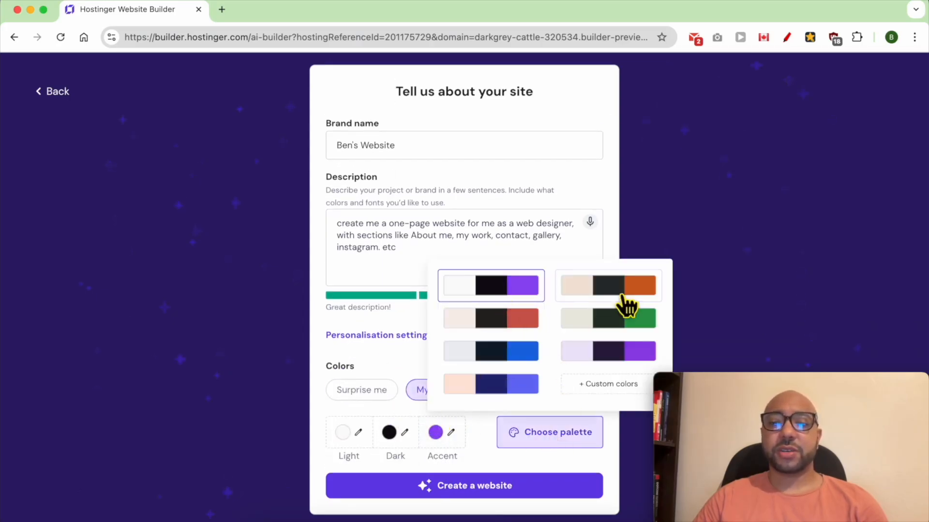
click(624, 352)
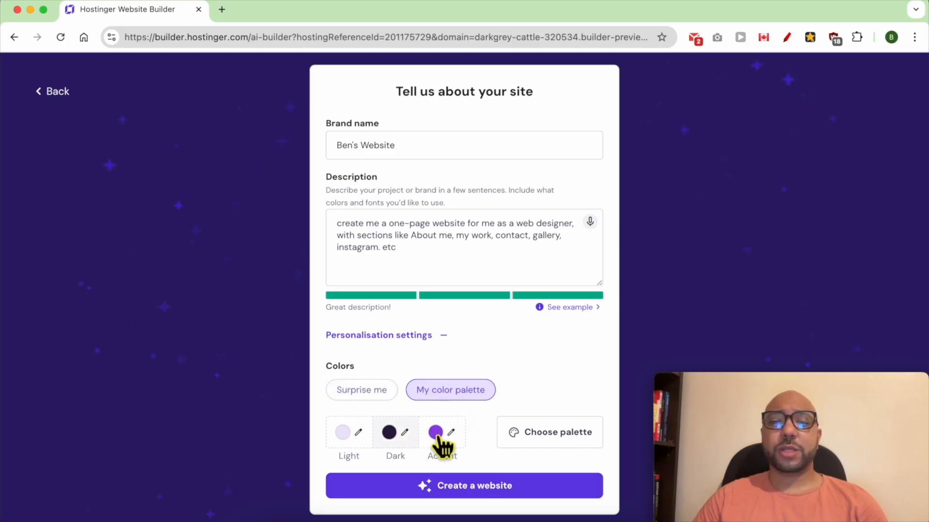
click(496, 489)
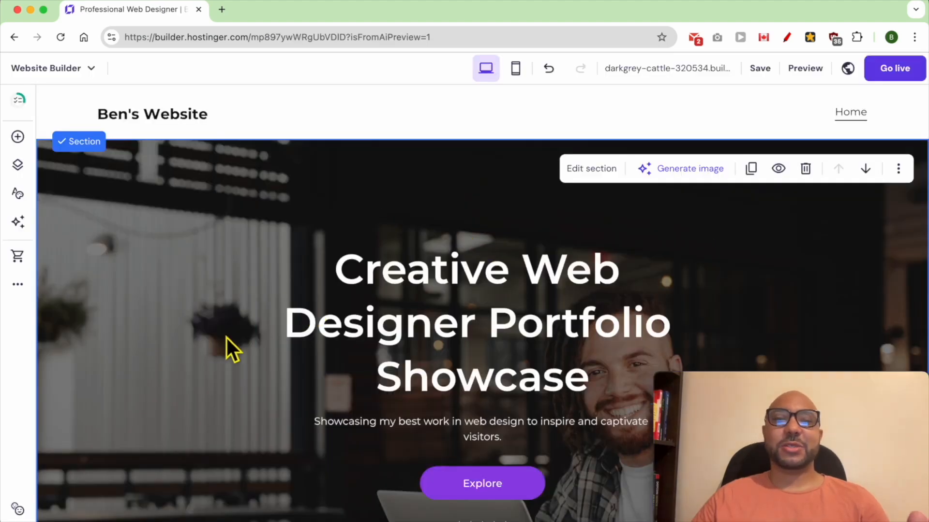
Examine the generated one-page site section by section, from the hero to the gallery, contact form and footer.
scroll(191, 350, down, 3)
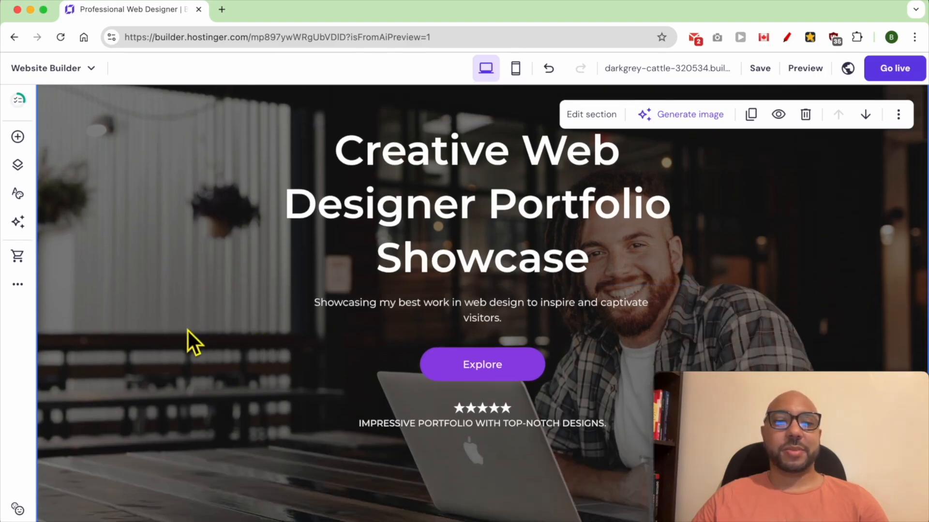
scroll(188, 330, down, 5)
scroll(308, 319, down, 3)
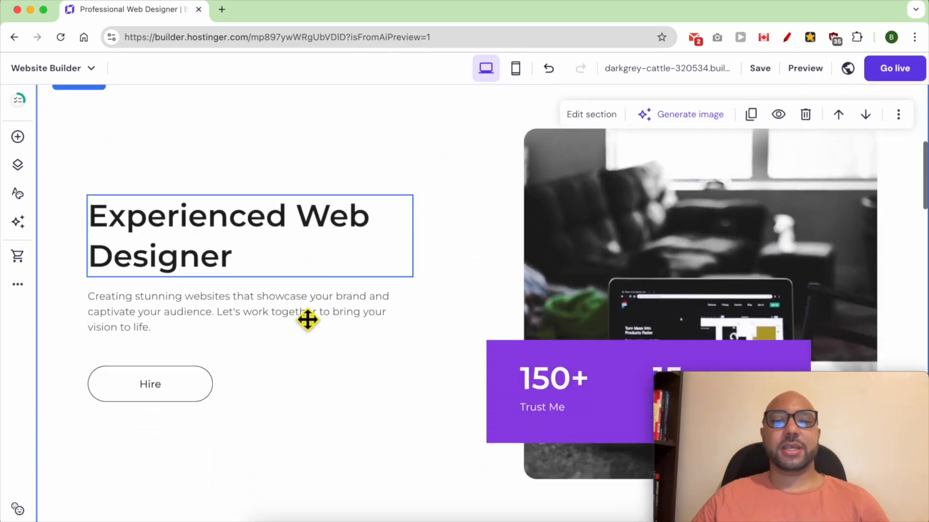
scroll(439, 339, down, 5)
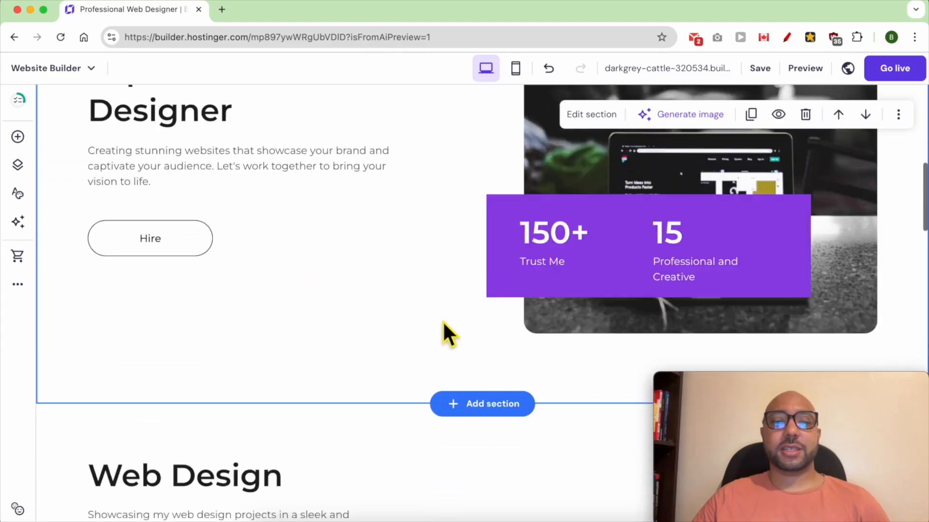
scroll(264, 249, down, 1)
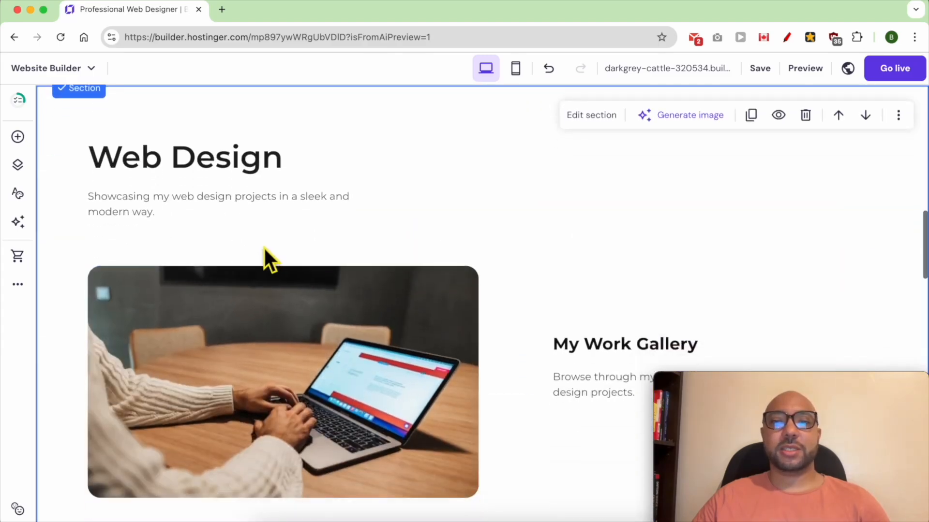
scroll(483, 342, down, 2)
scroll(523, 339, down, 6)
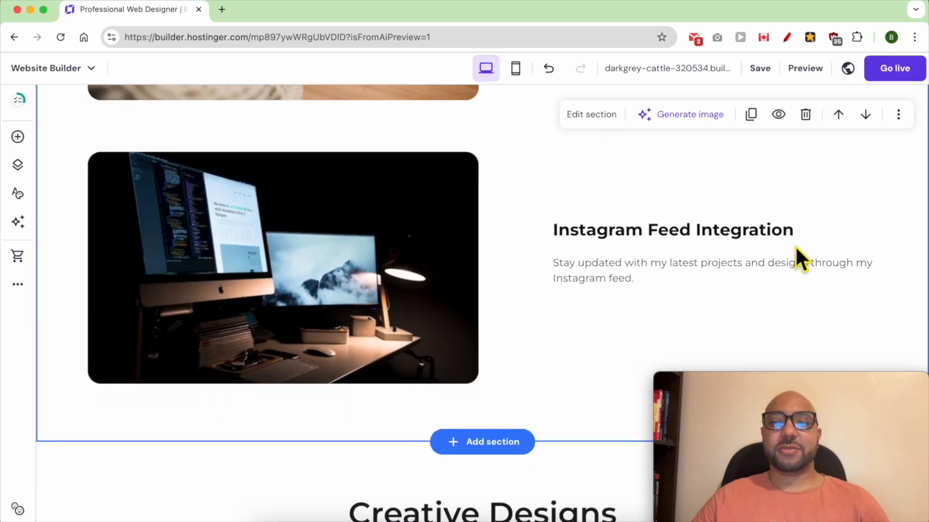
scroll(425, 332, down, 7)
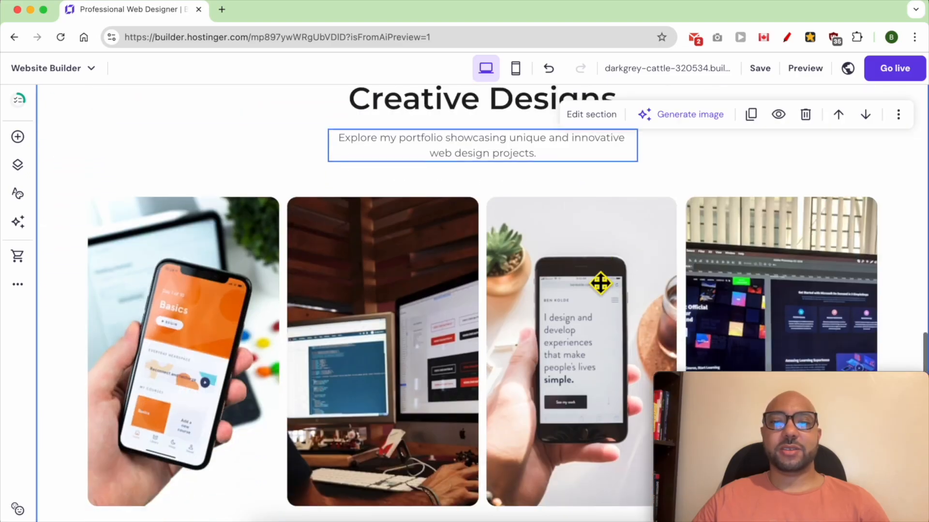
scroll(537, 311, down, 4)
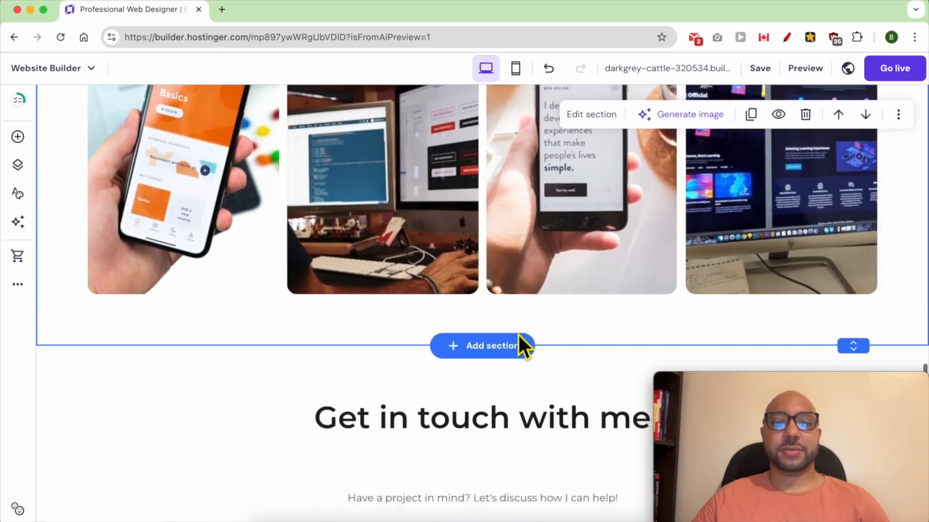
scroll(524, 344, down, 6)
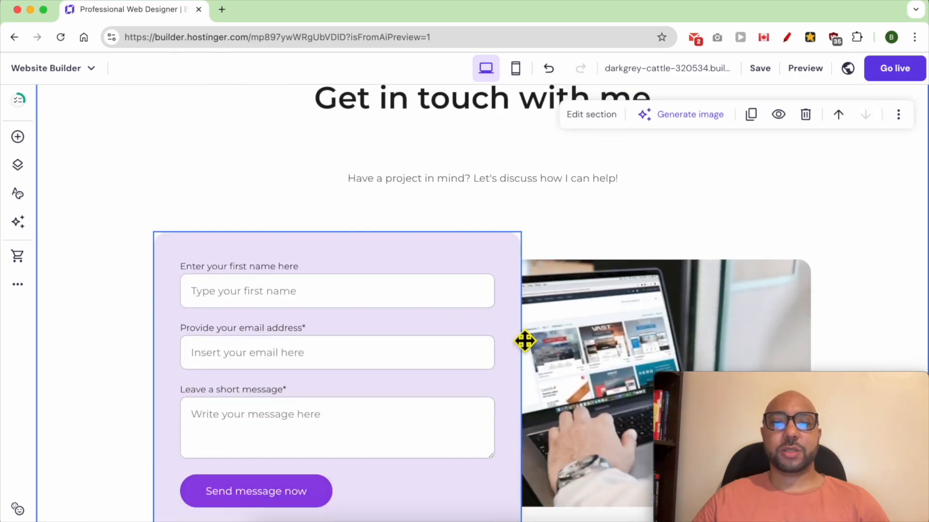
scroll(525, 341, down, 6)
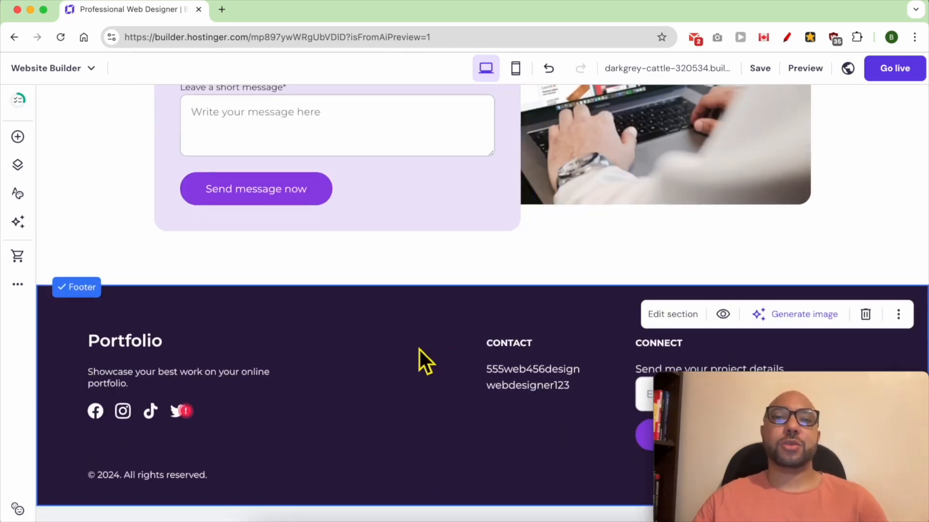
scroll(426, 334, up, 15)
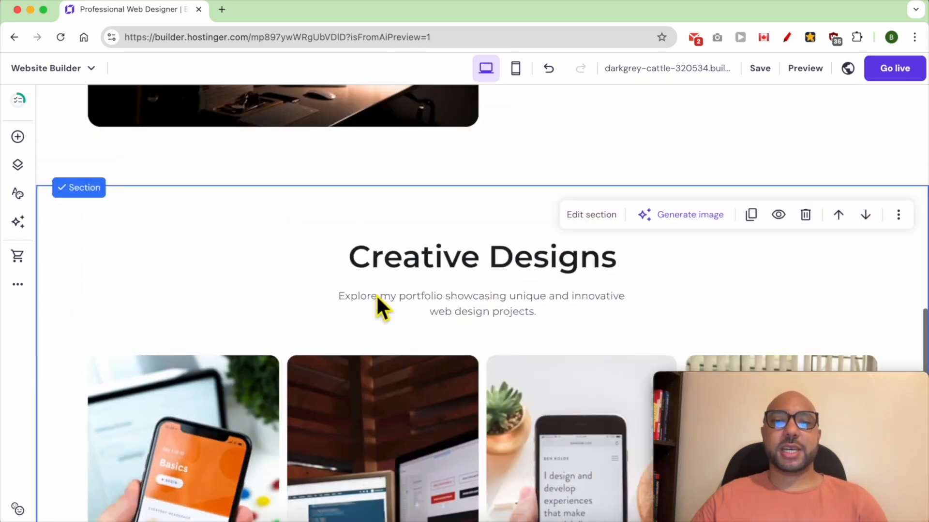
scroll(379, 300, up, 10)
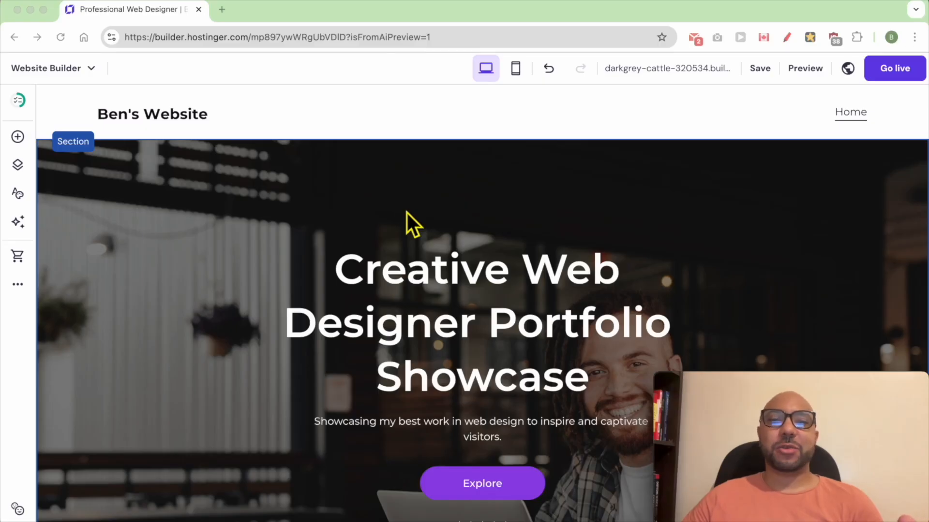
click(457, 216)
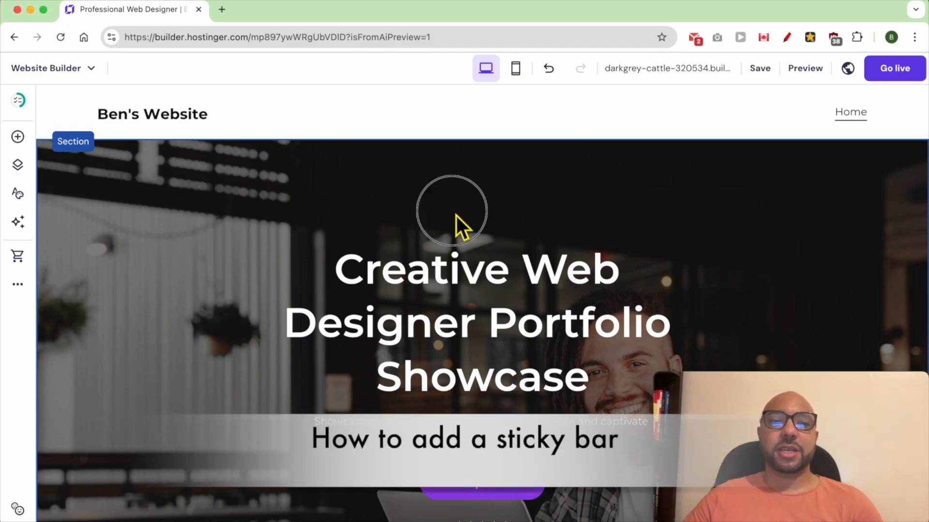
Add a sticky bar with the text "Get a free consultation for your next project! Call us at" followed by the phone number.
mouse_move(480, 121)
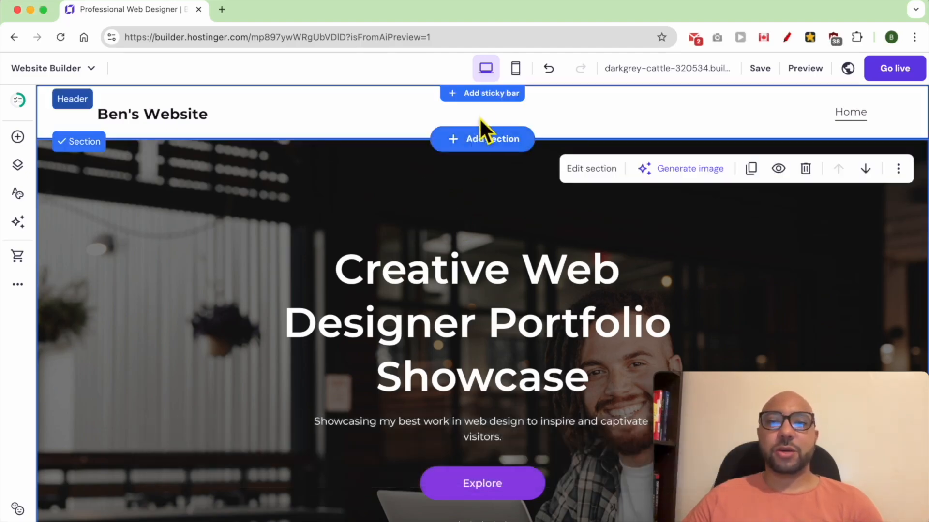
click(470, 94)
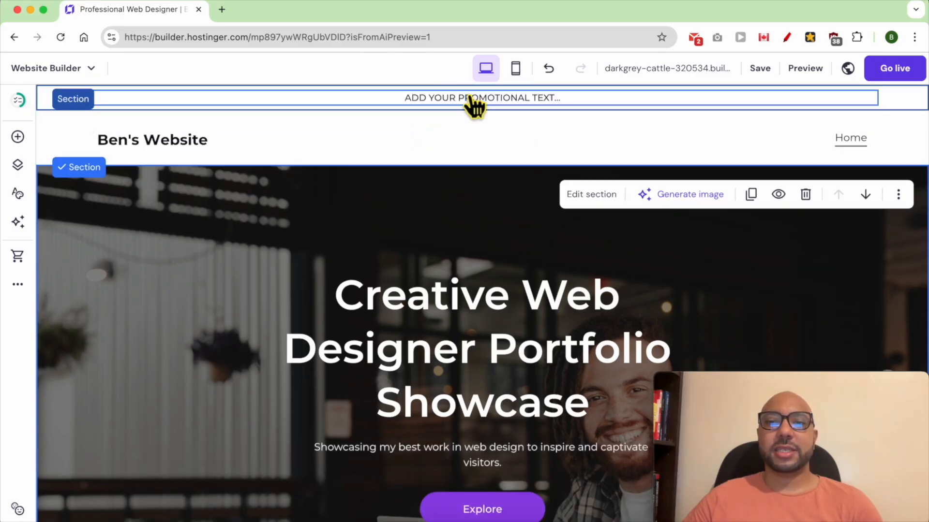
click(415, 97)
triple_click(415, 97)
text(GET A FREE CONSULTATION FOR YOUR NEXT PROJECT! CALL US AT (123) 456-7890!)
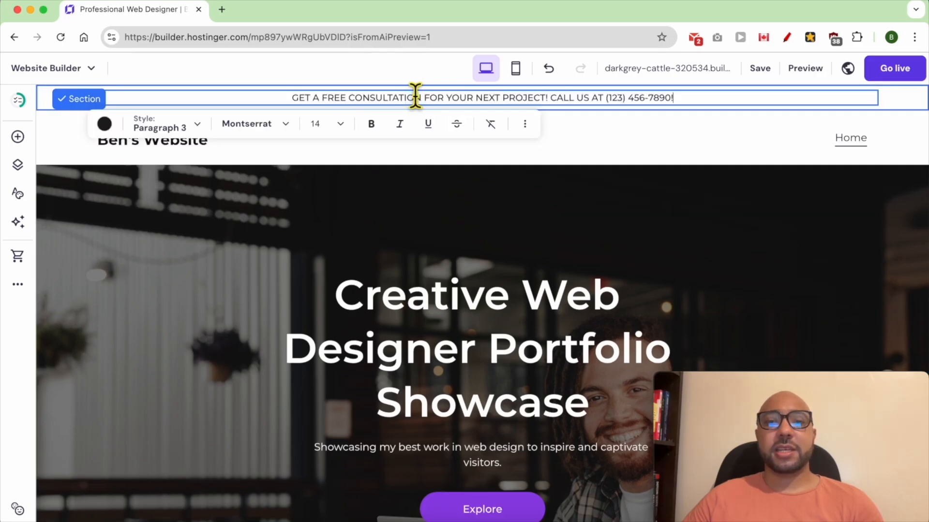
drag(290, 98, 432, 99)
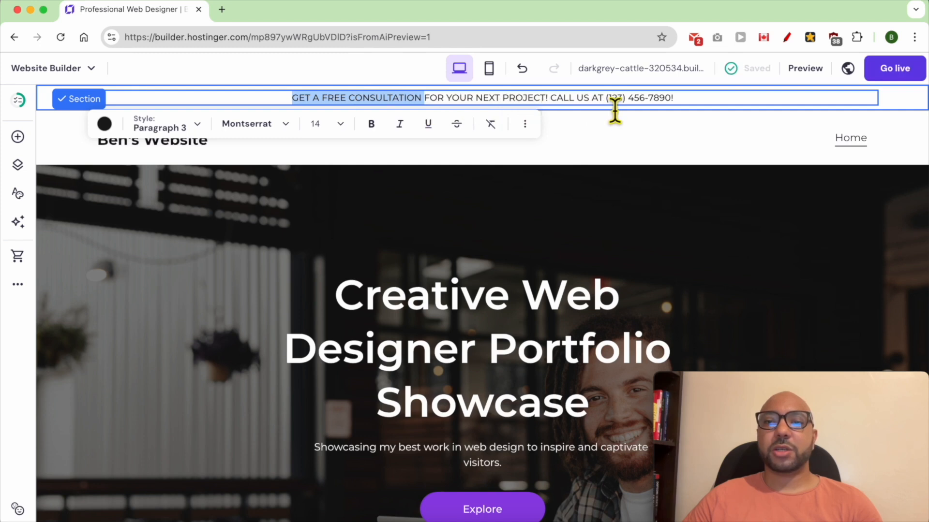
Replace the word "US" with "ME" in the sticky bar's promotional text.
click(589, 109)
double_click(583, 100)
text(ME)
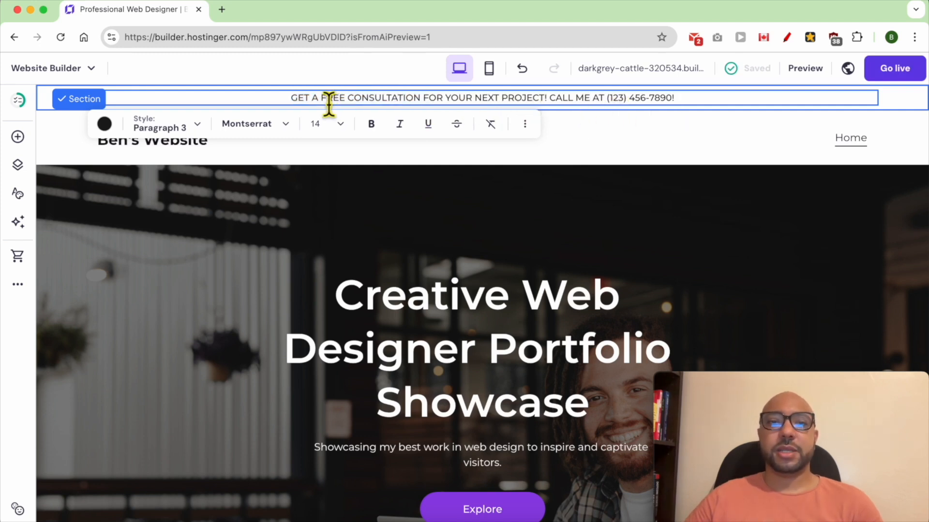
key(Escape)
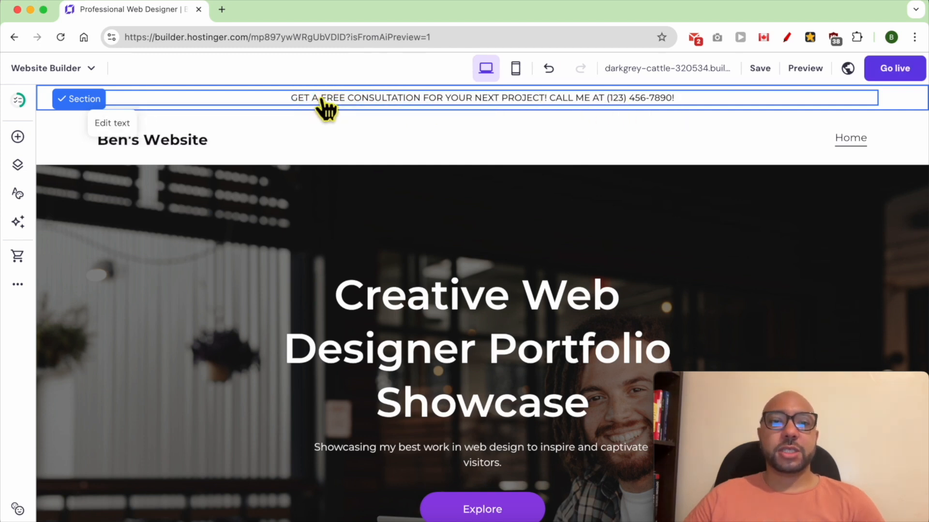
Make "FREE CONSULTATION" and the closing "CALL ME AT" phrase with its phone number bold in the sticky bar.
click(321, 97)
drag(321, 98, 427, 104)
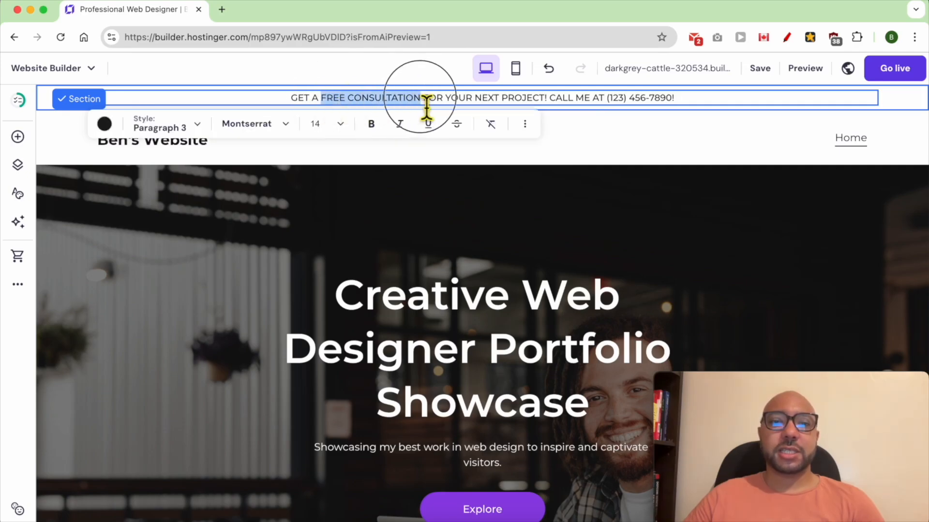
click(369, 128)
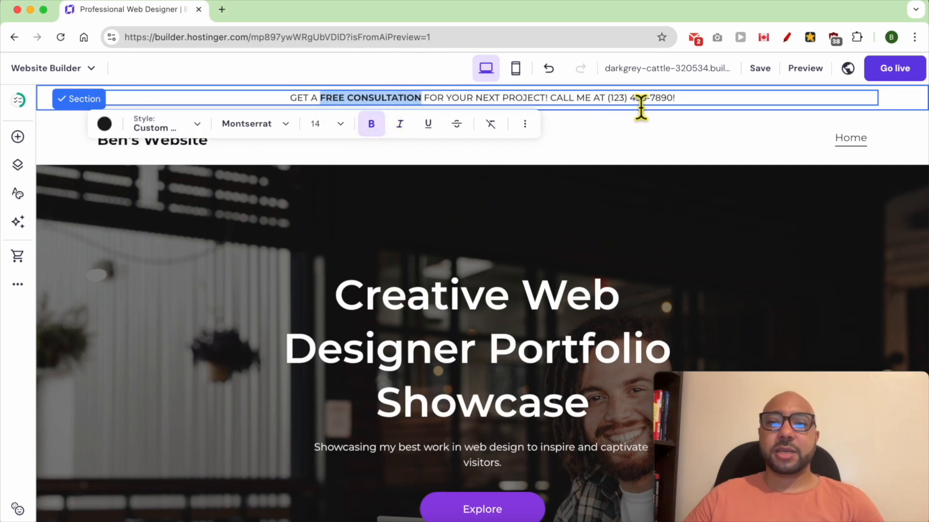
drag(680, 110, 541, 113)
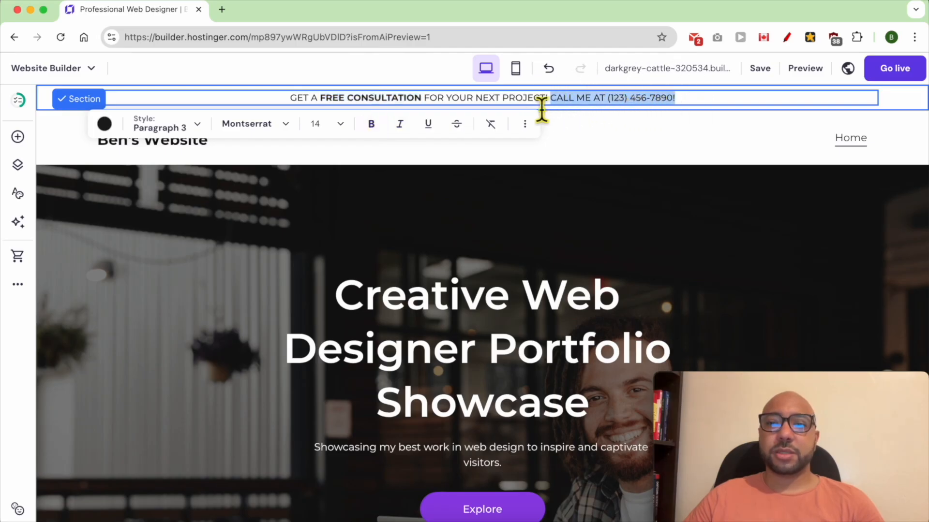
click(368, 127)
click(748, 102)
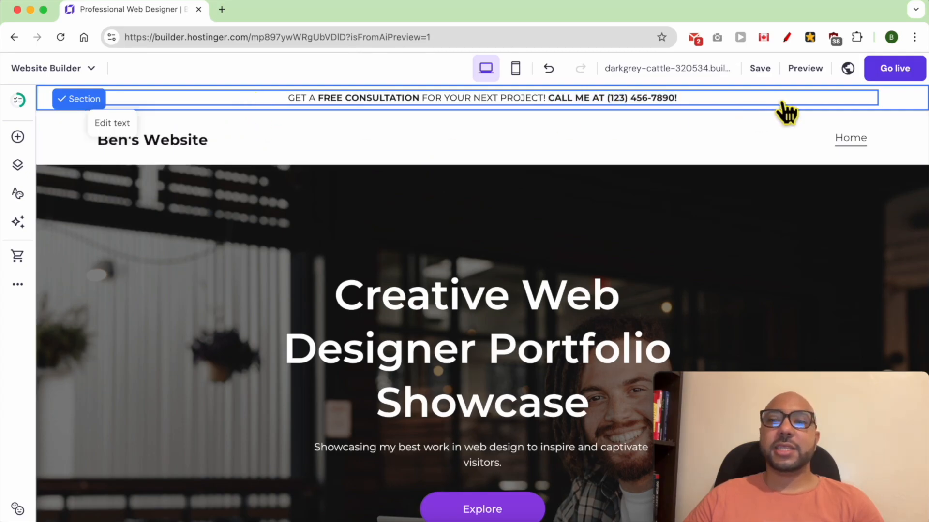
Set the sticky bar's background to the solid orange-yellow colour #ffcf5e.
click(904, 96)
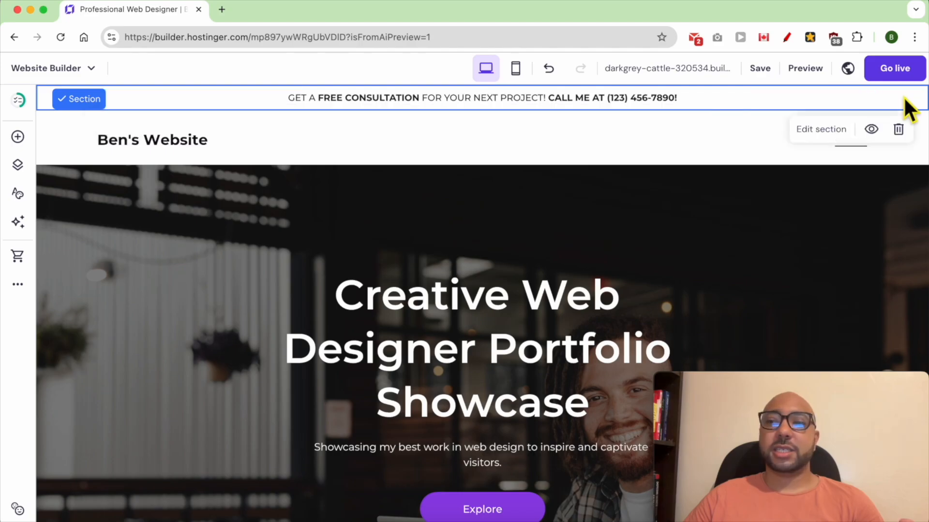
click(816, 134)
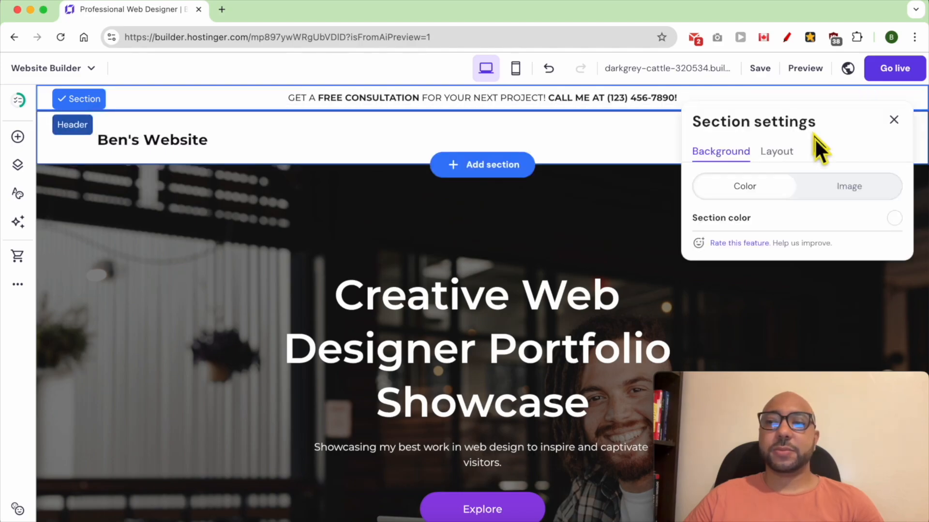
click(895, 219)
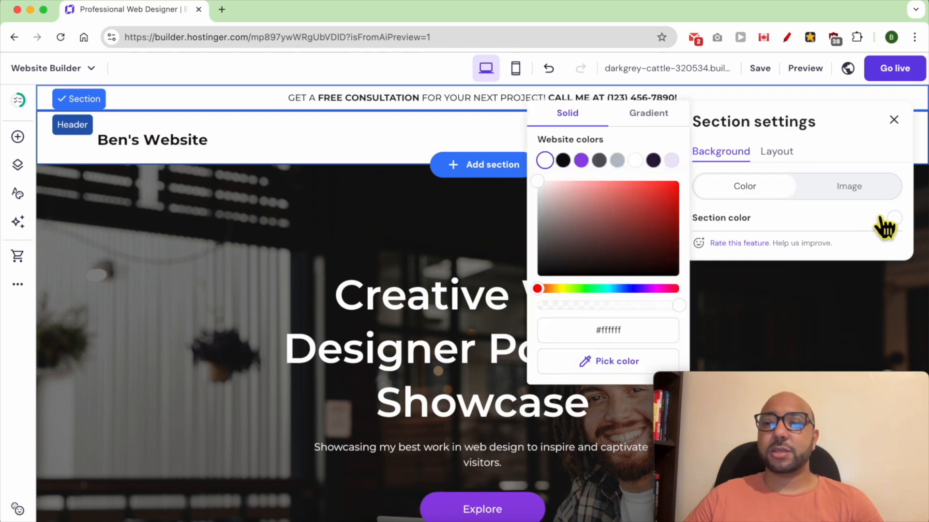
click(621, 198)
click(554, 289)
mouse_move(621, 199)
mouse_down()
mouse_move(588, 183)
mouse_move(626, 182)
mouse_up()
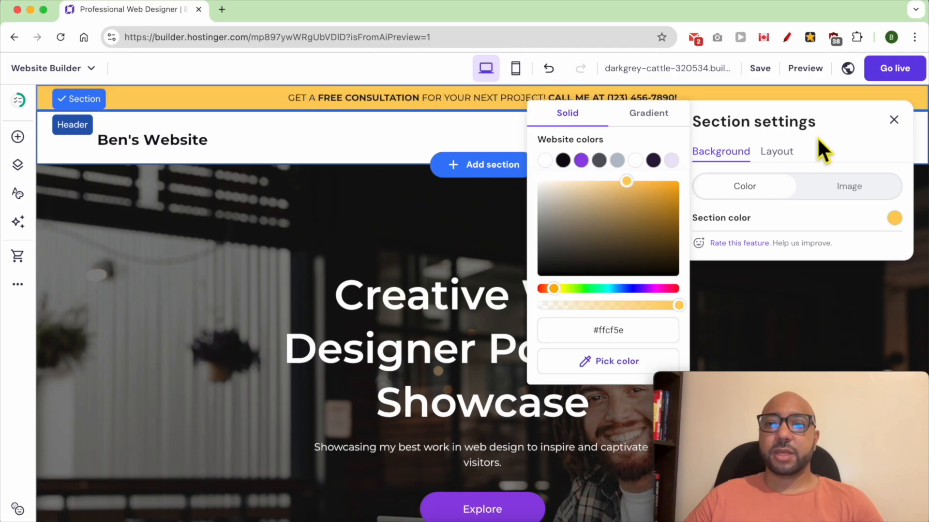
click(894, 119)
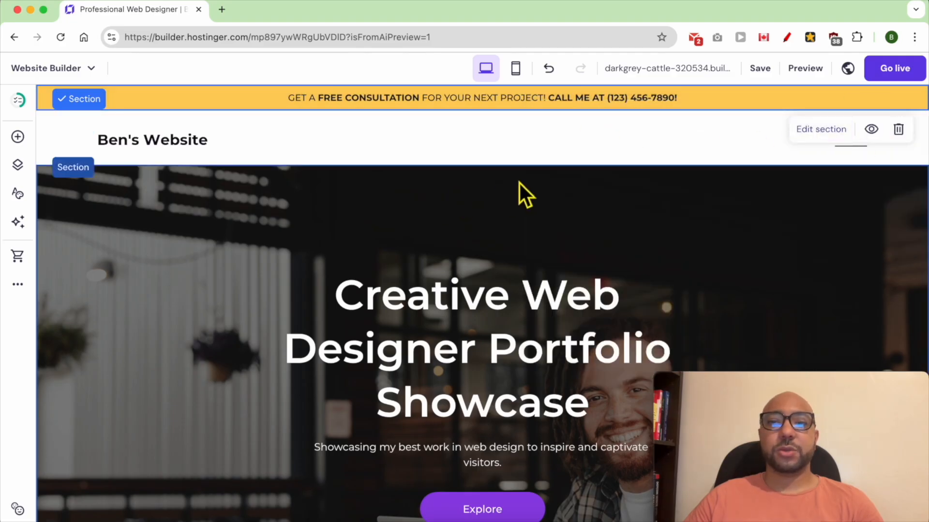
Preview the site to check how the sticky bar and header behave while scrolling, and return to the editor.
click(480, 219)
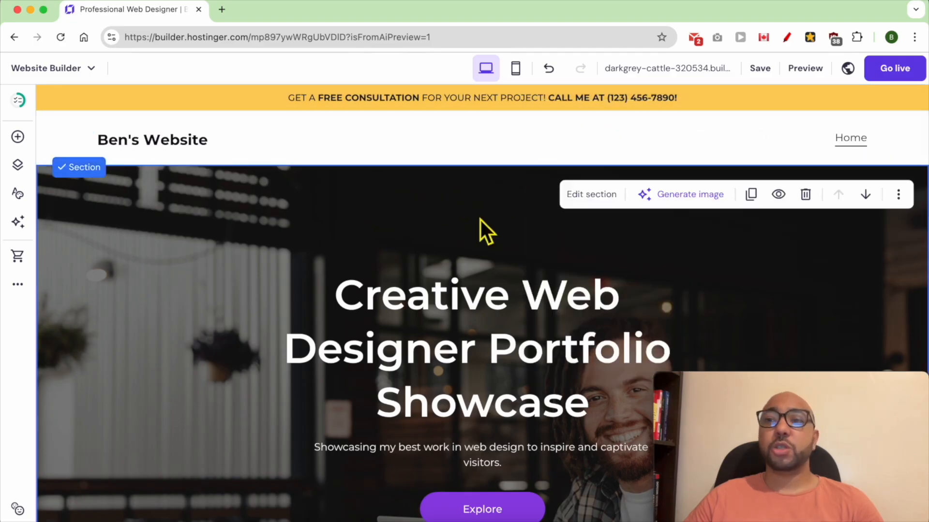
click(800, 73)
triple_click(372, 101)
click(431, 201)
scroll(479, 202, down, 2)
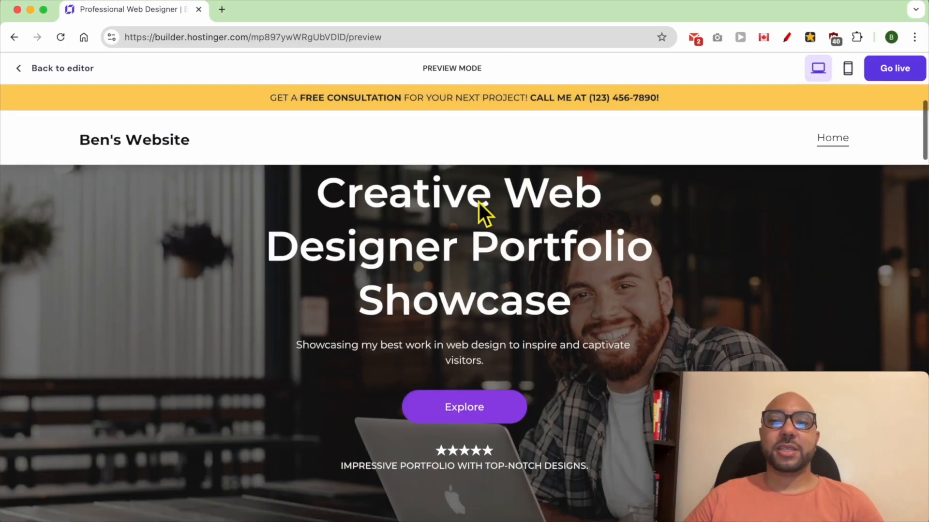
scroll(478, 202, down, 2)
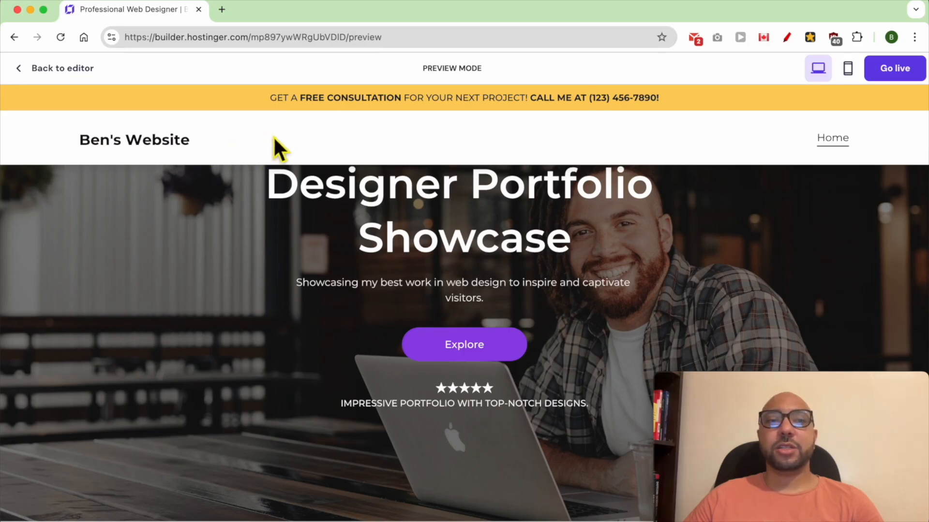
click(68, 73)
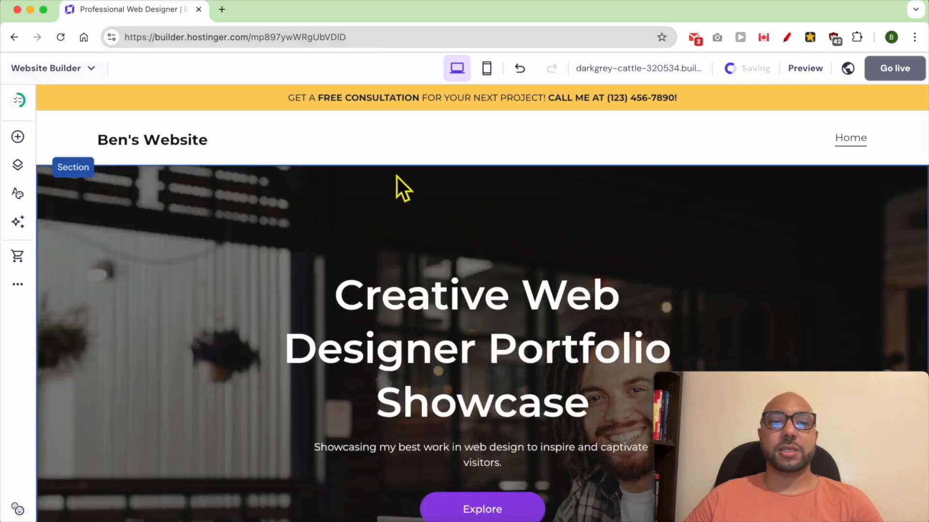
Turn off the sticky option for the site header.
click(270, 128)
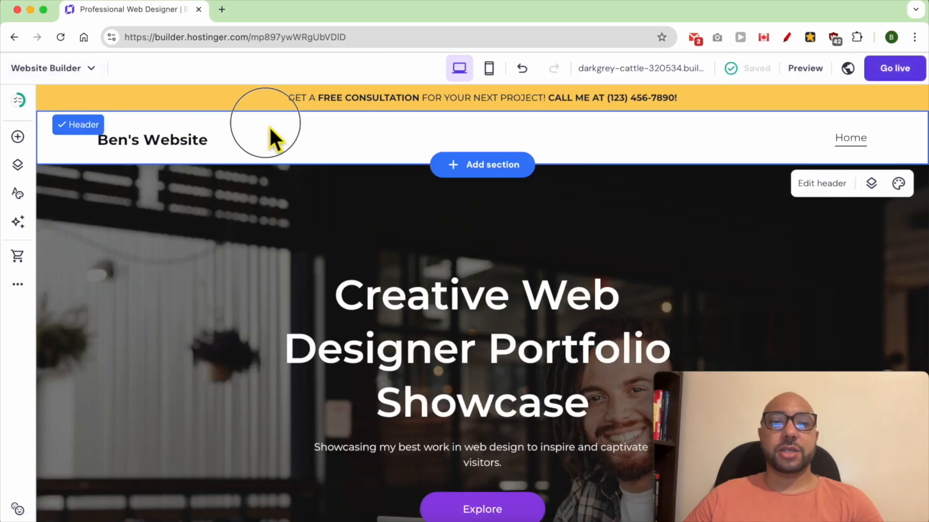
click(814, 187)
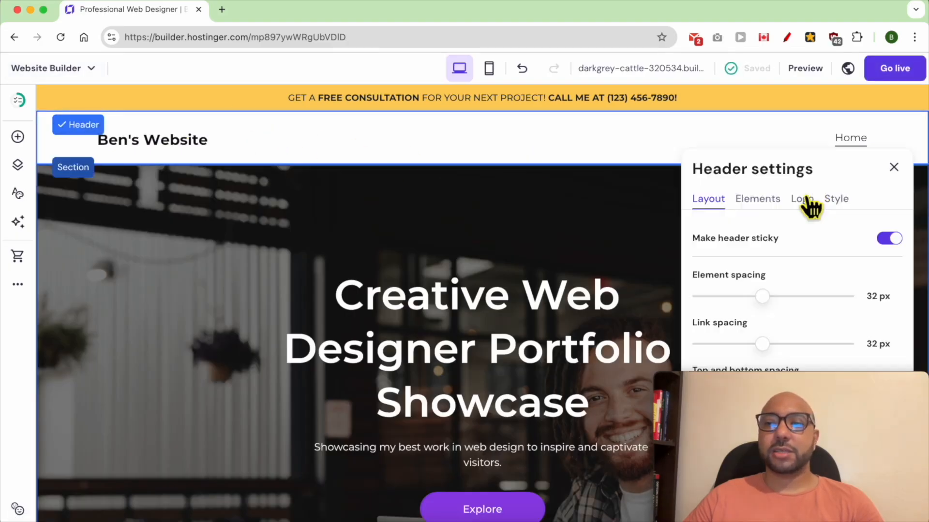
drag(775, 376, 484, 369)
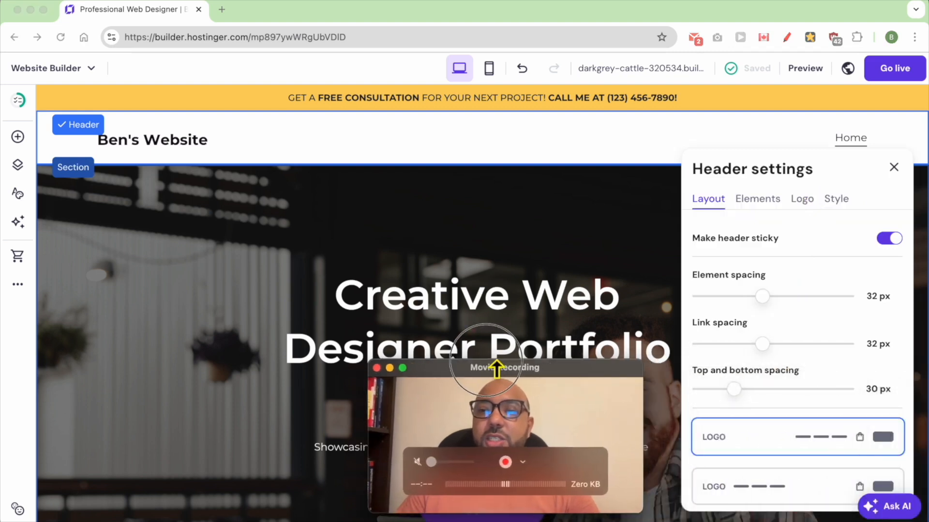
click(886, 239)
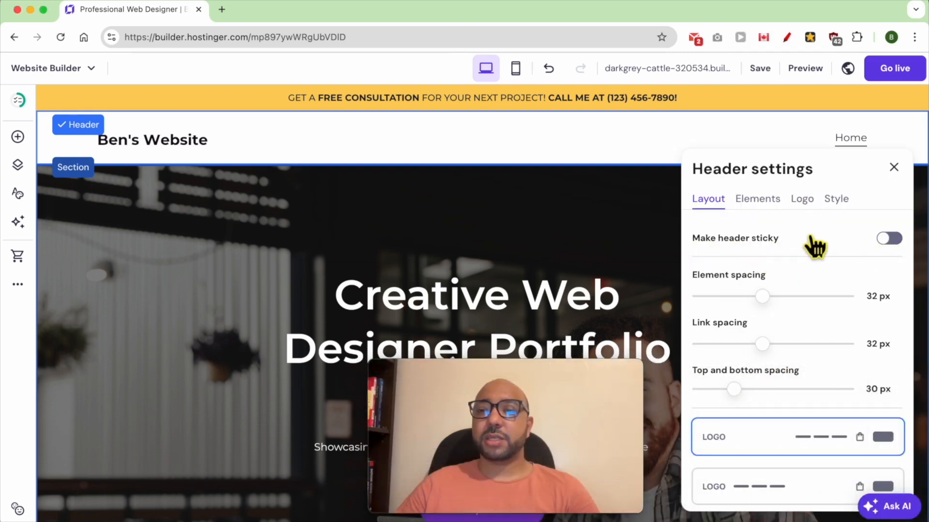
click(893, 168)
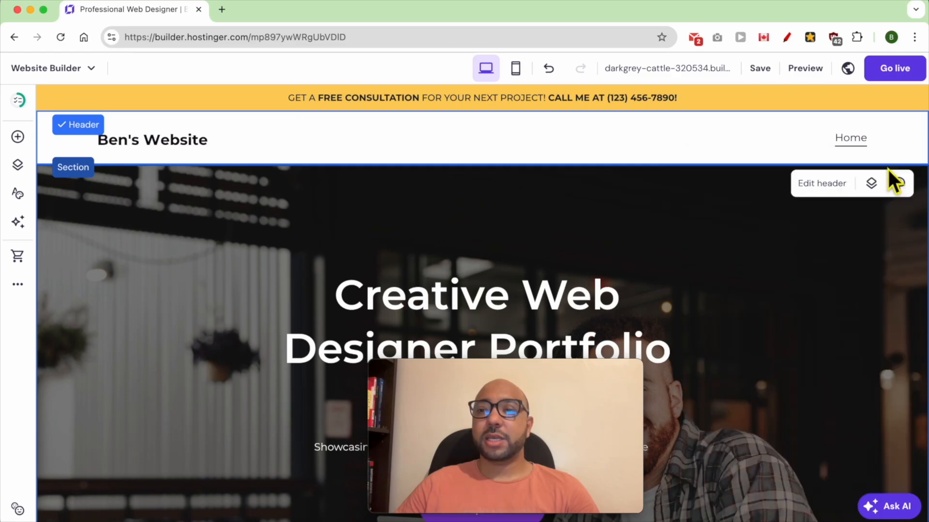
Preview the page again and check the sticky bar and header while scrolling through the sections.
click(807, 70)
scroll(369, 213, down, 8)
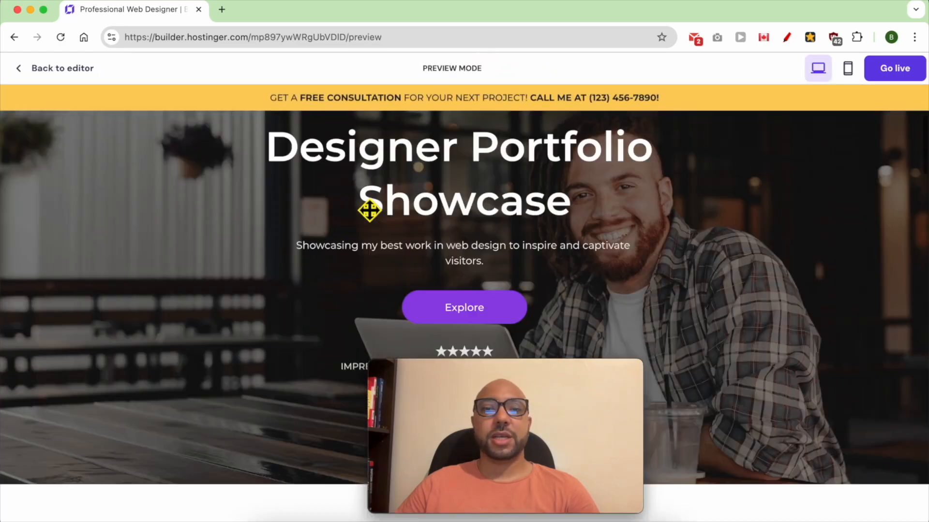
scroll(369, 210, down, 5)
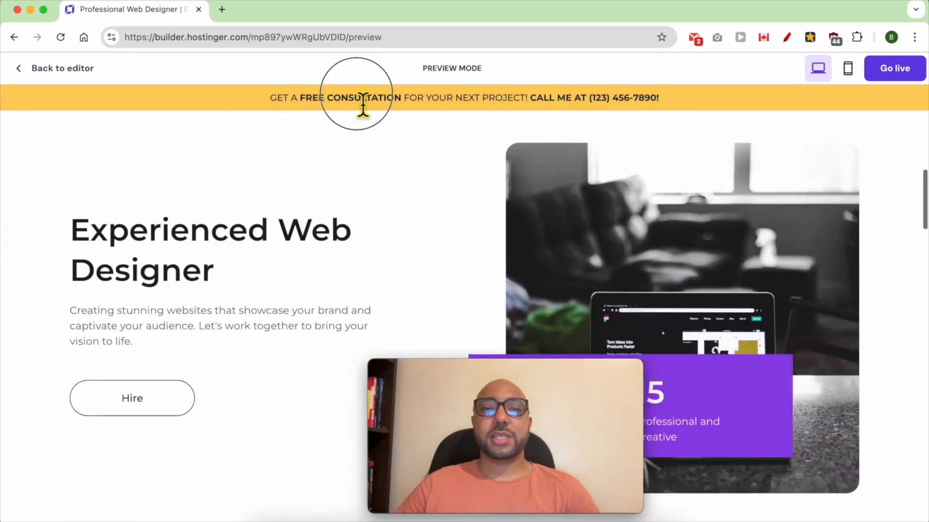
triple_click(364, 99)
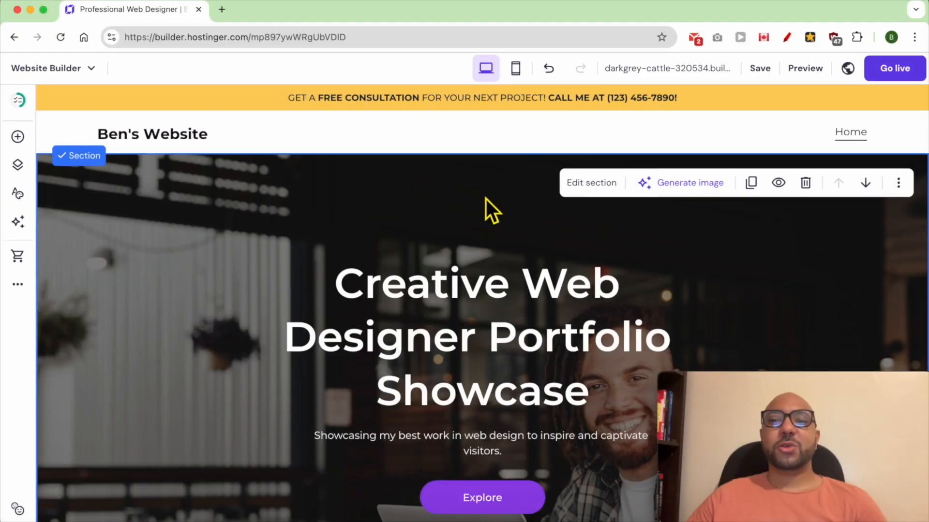
Set the header's element spacing to 26 px, link spacing to 33 px, and top and bottom spacing to 25 px.
click(403, 135)
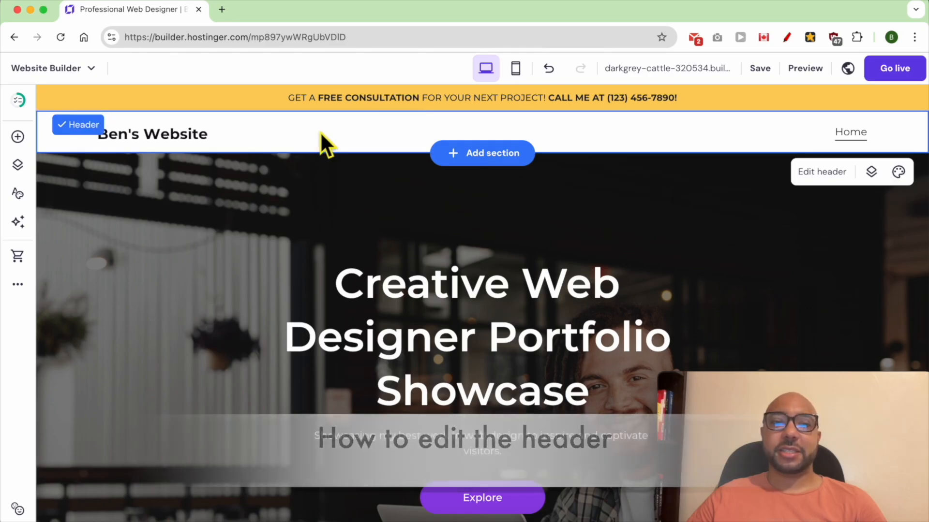
click(821, 177)
click(792, 386)
drag(790, 386, 397, 397)
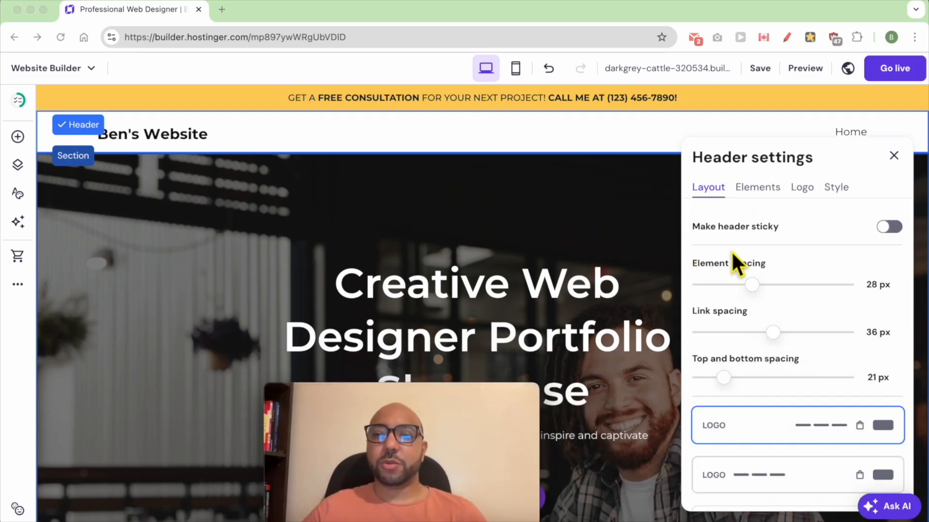
click(890, 227)
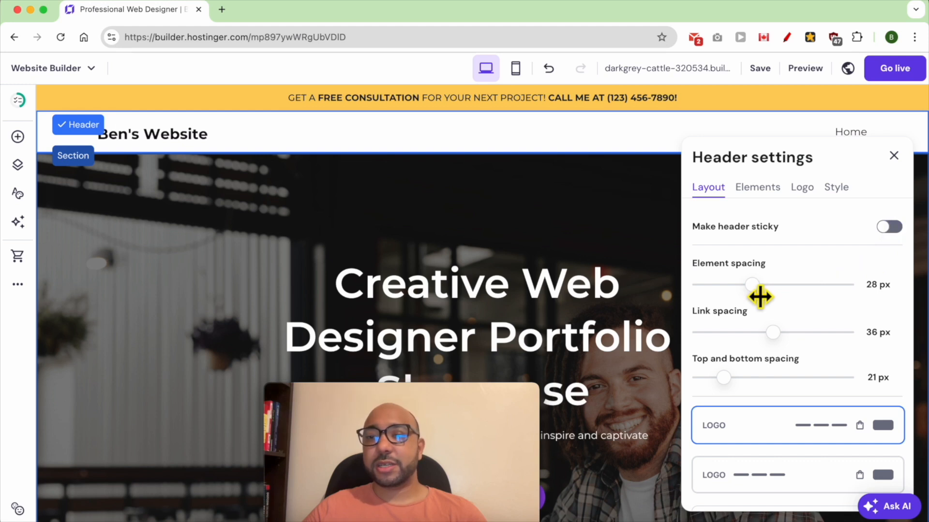
drag(753, 286, 747, 285)
drag(768, 328, 762, 338)
mouse_move(734, 384)
mouse_down()
mouse_move(751, 386)
mouse_move(730, 388)
mouse_up()
drag(741, 389, 738, 389)
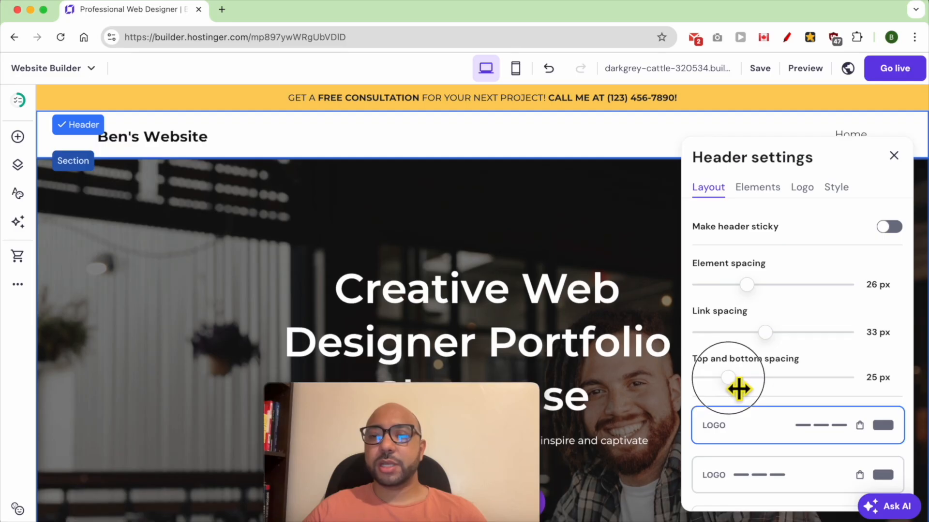
Try three alternative header layouts and restore the one with the logo on the left and links on the right.
scroll(834, 368, down, 3)
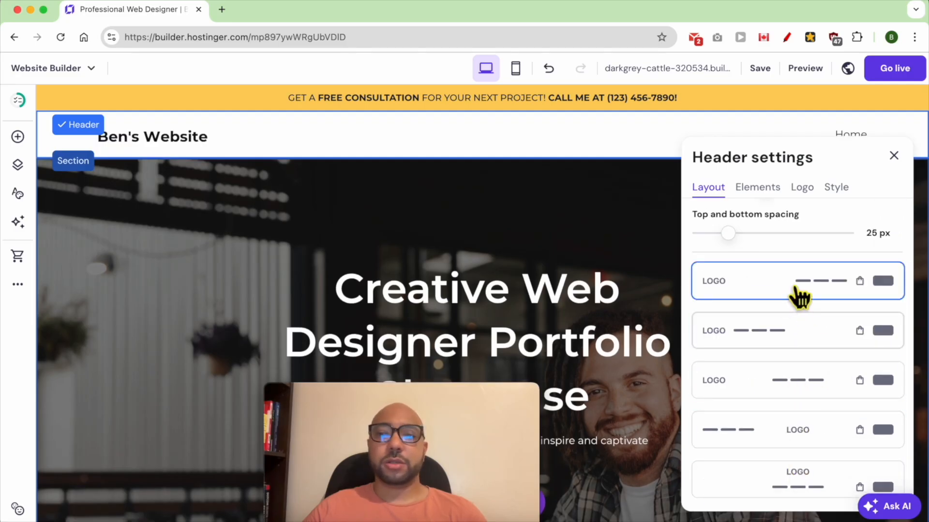
click(791, 338)
click(798, 382)
click(809, 425)
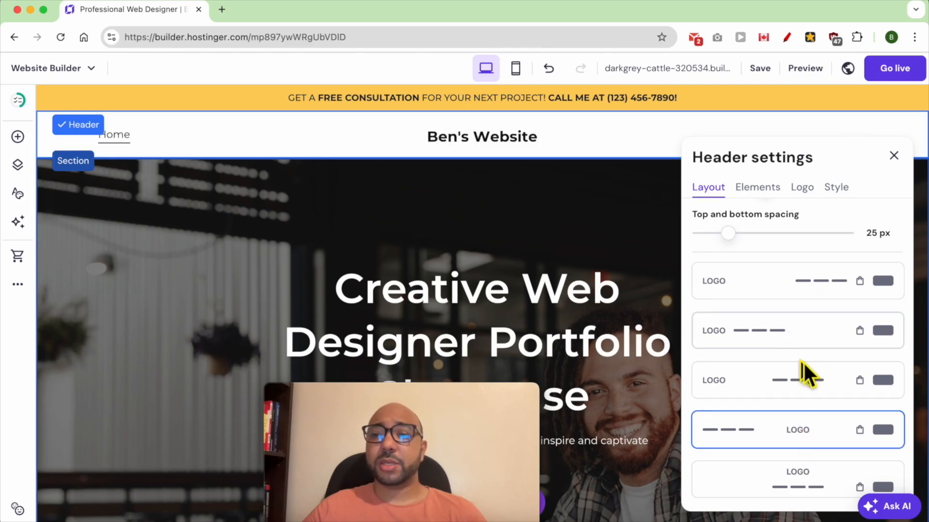
click(773, 293)
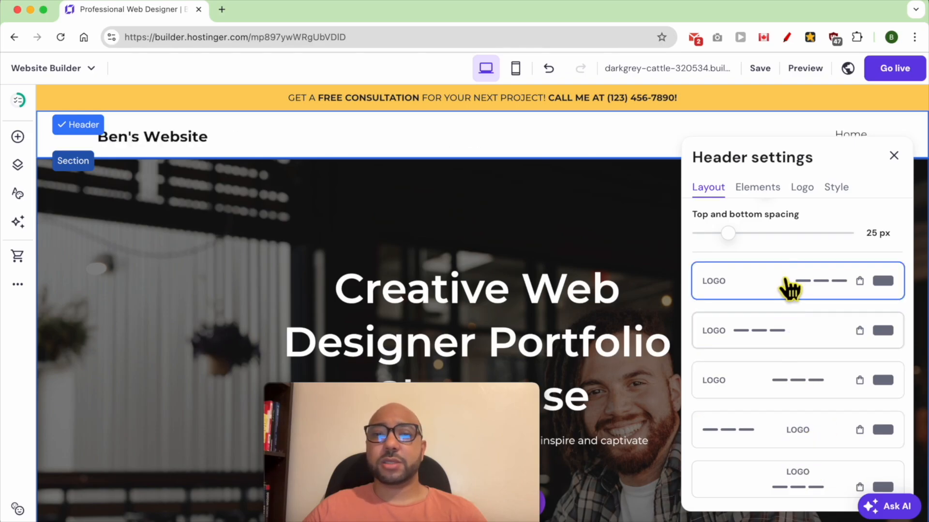
Show the social icons and the button in the header, with the logo kept on.
click(762, 190)
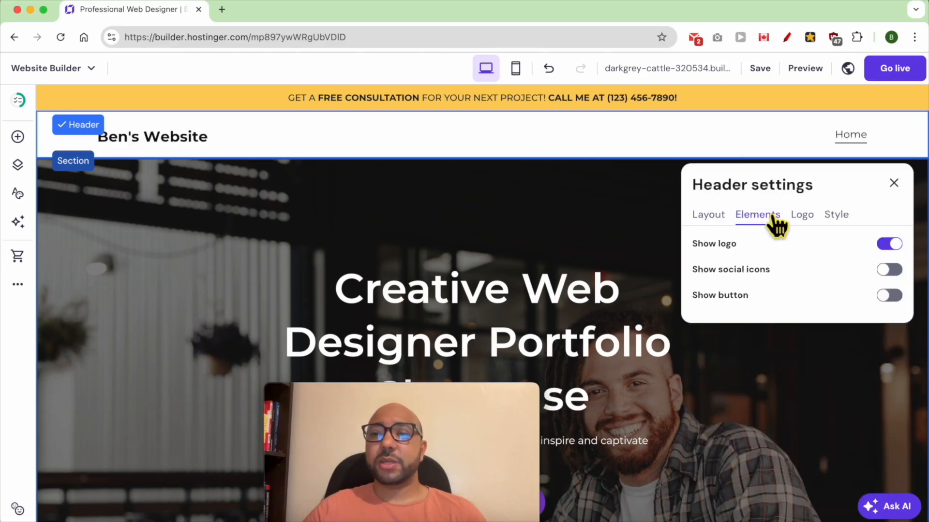
click(887, 246)
click(887, 245)
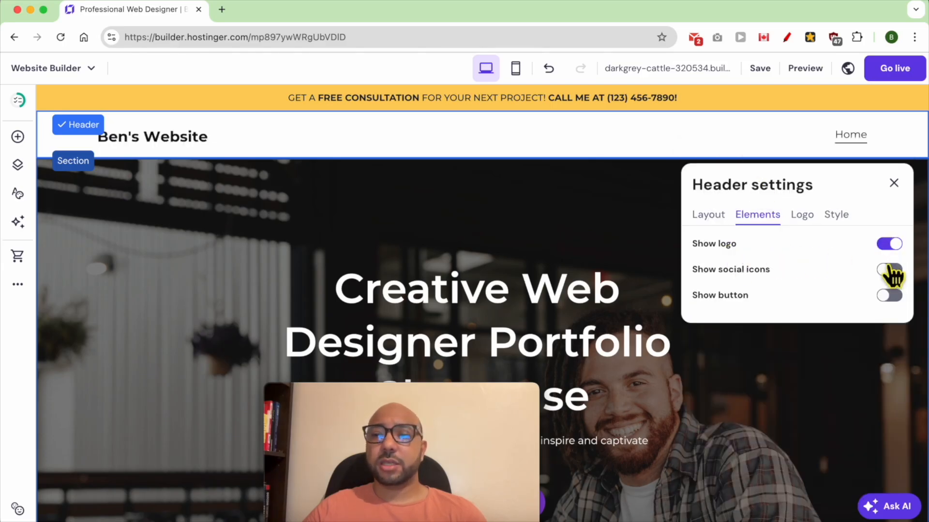
click(891, 271)
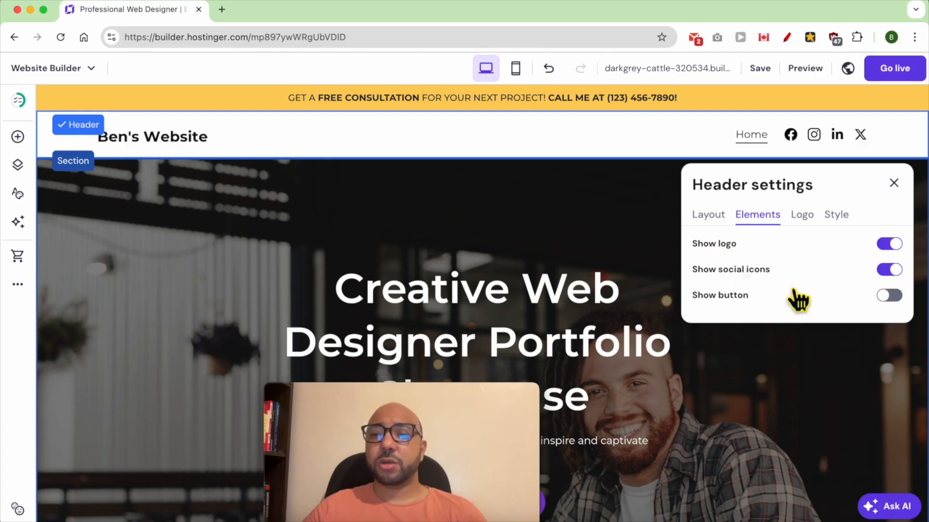
click(890, 296)
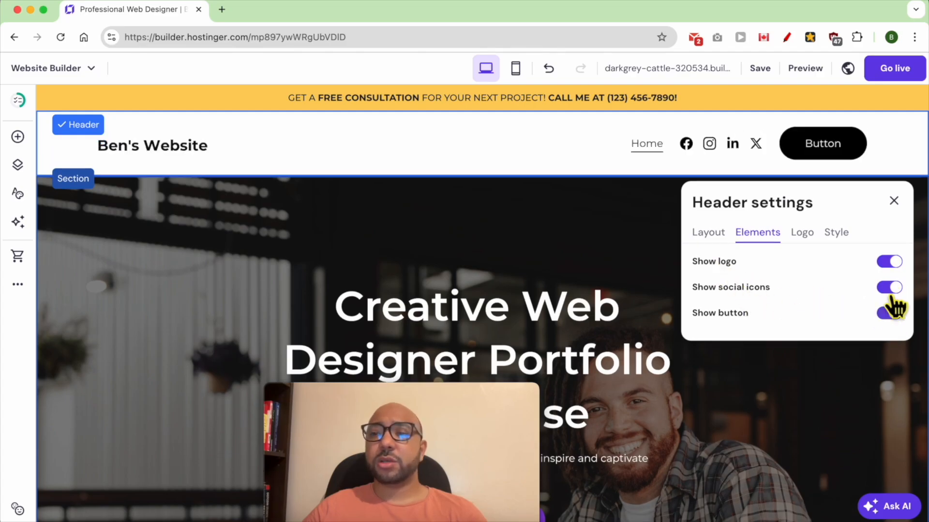
Review the header's logo options and try out its transparent setting and background color.
click(803, 237)
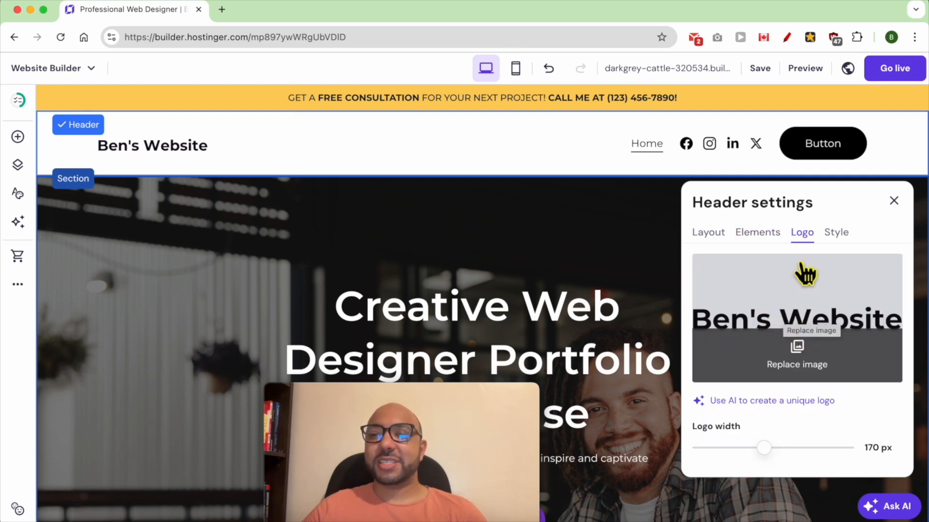
click(838, 238)
click(822, 257)
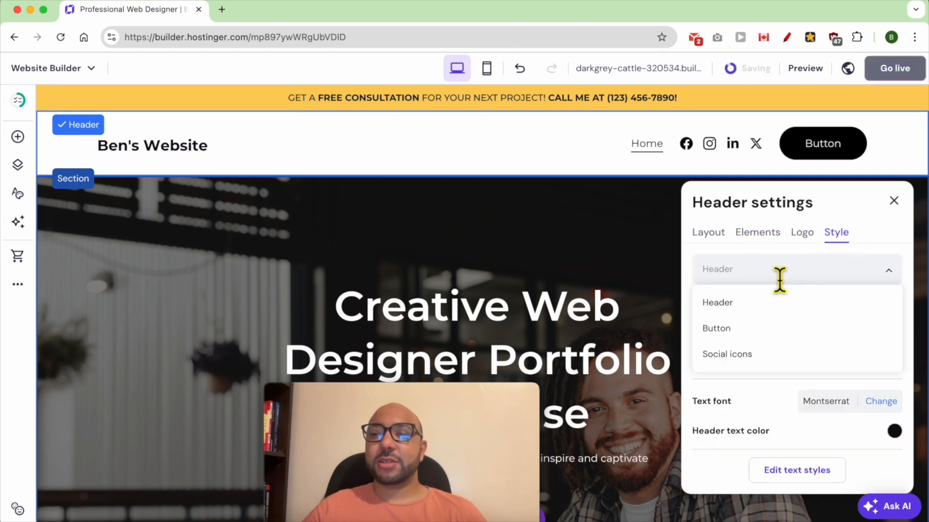
click(740, 305)
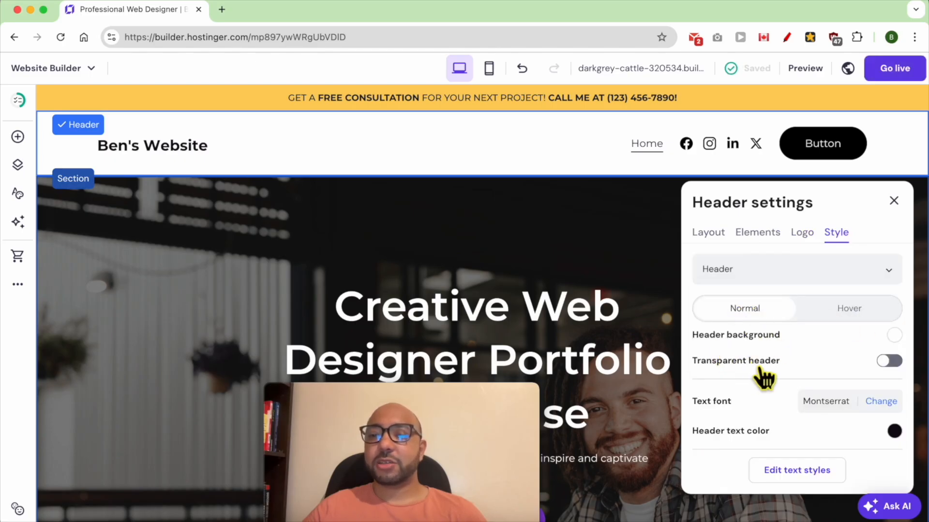
click(888, 362)
click(889, 362)
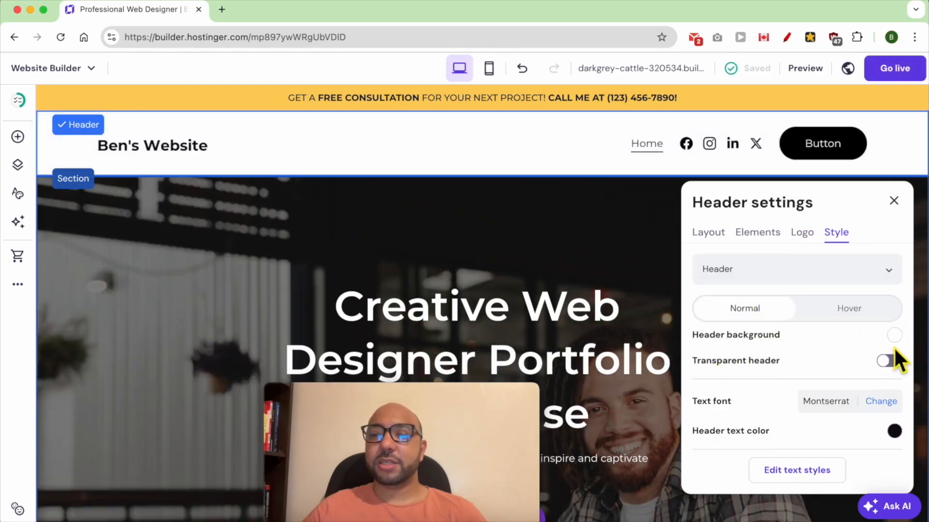
click(895, 337)
drag(660, 329, 537, 312)
click(816, 373)
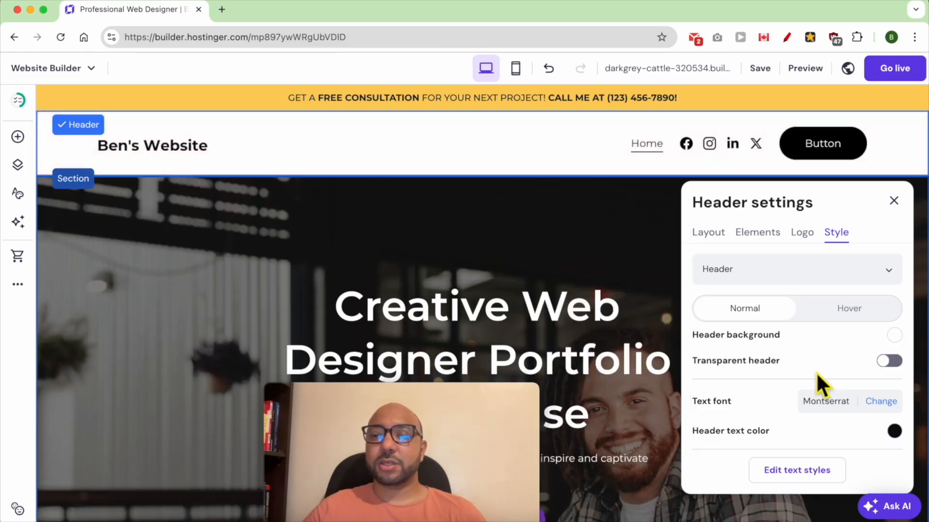
scroll(750, 408, down, 1)
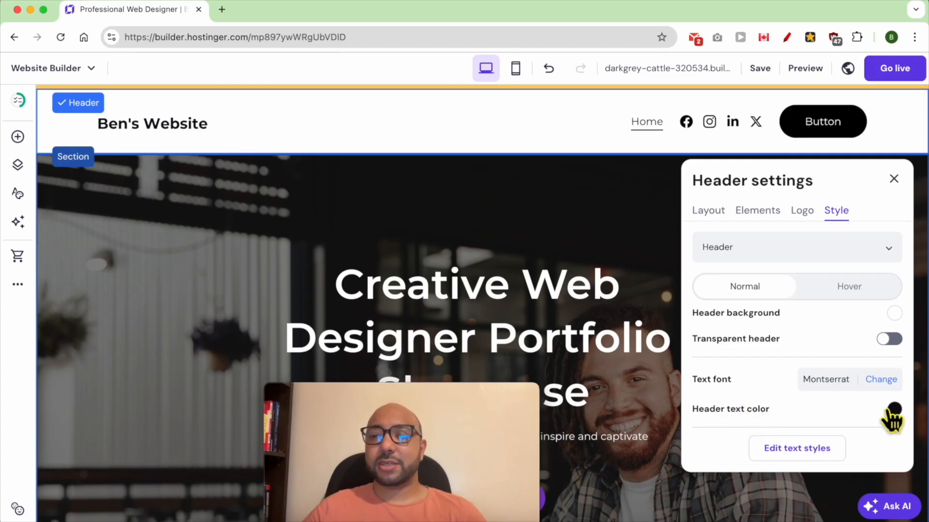
scroll(861, 348, up, 1)
Set the header button's text to "Contact me".
click(832, 268)
click(766, 326)
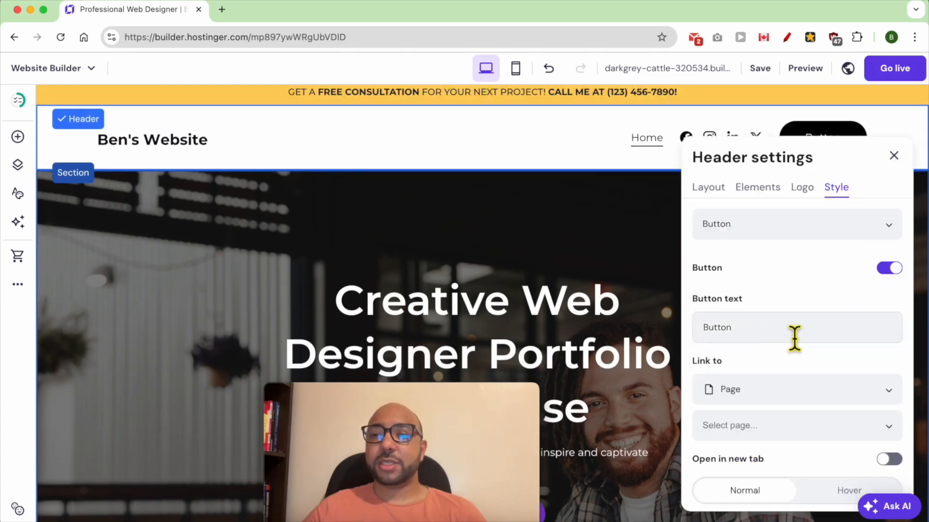
double_click(776, 335)
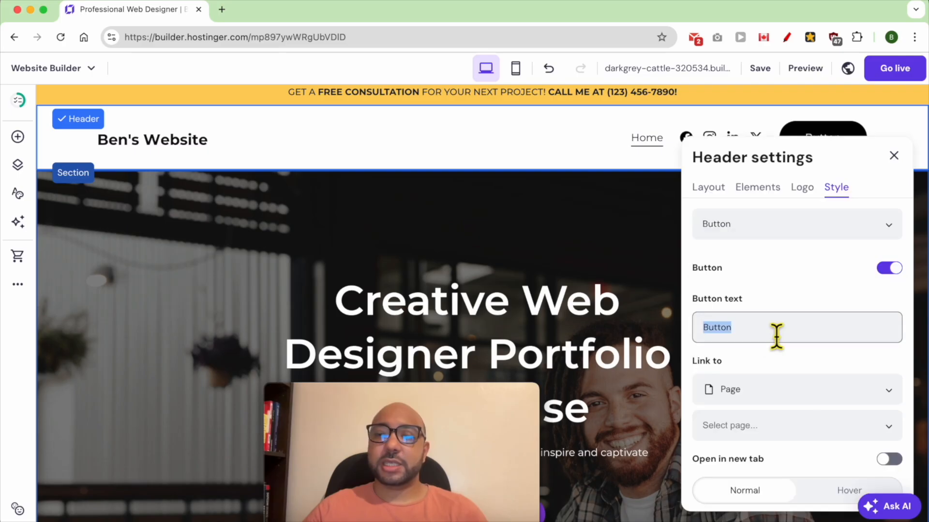
text(Contact me)
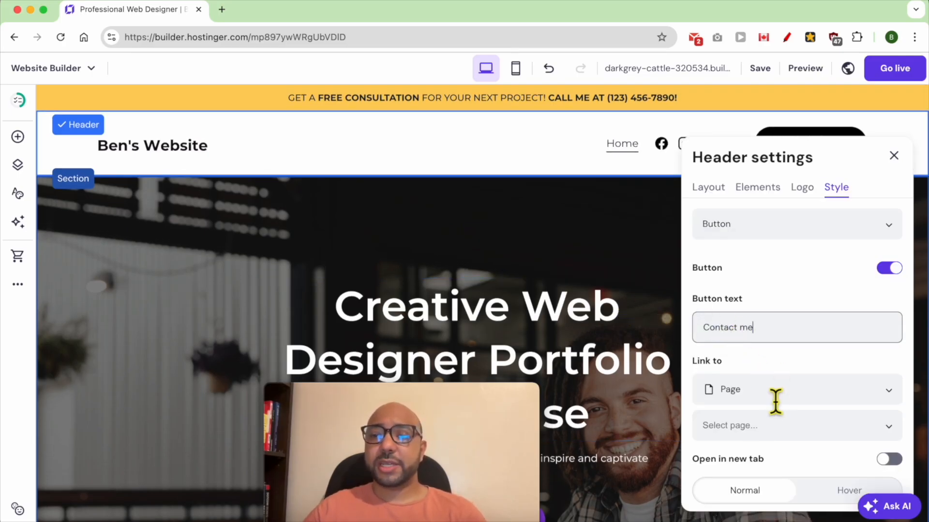
Examine the link types available for the header button.
click(744, 390)
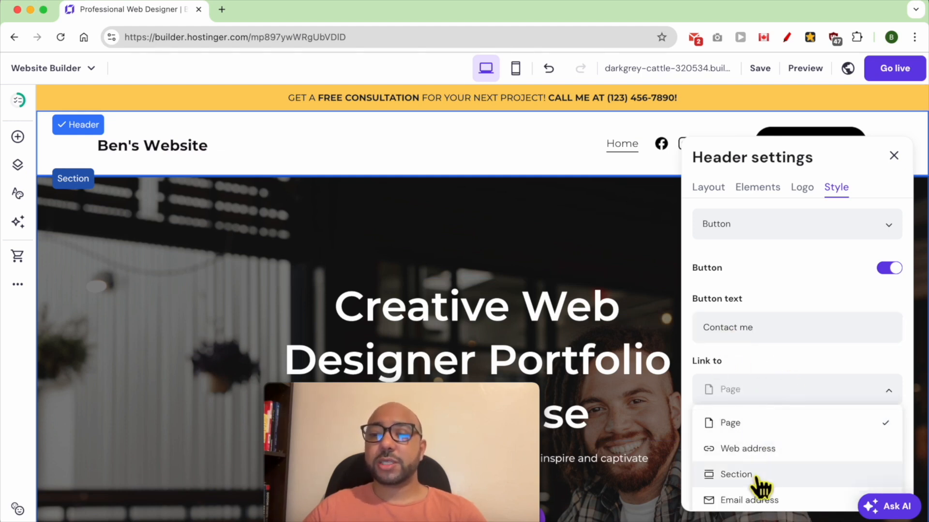
click(782, 365)
click(767, 393)
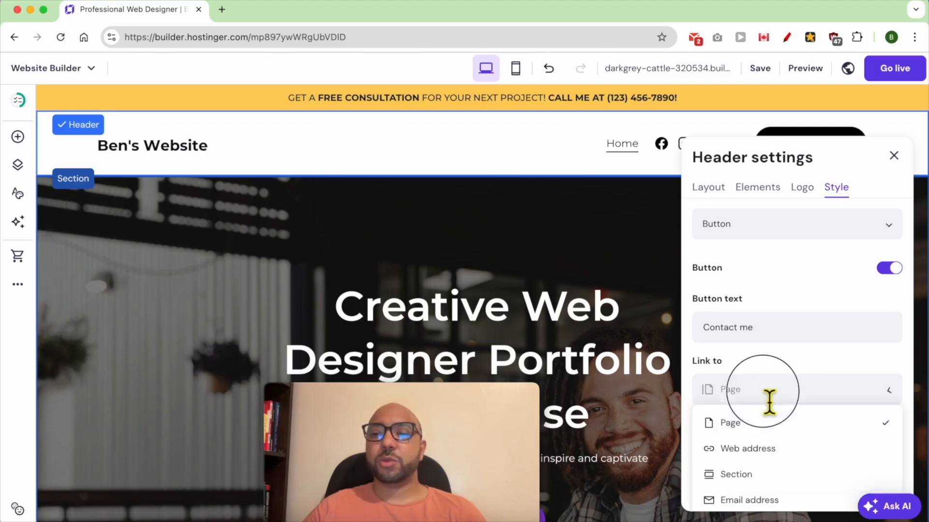
click(774, 399)
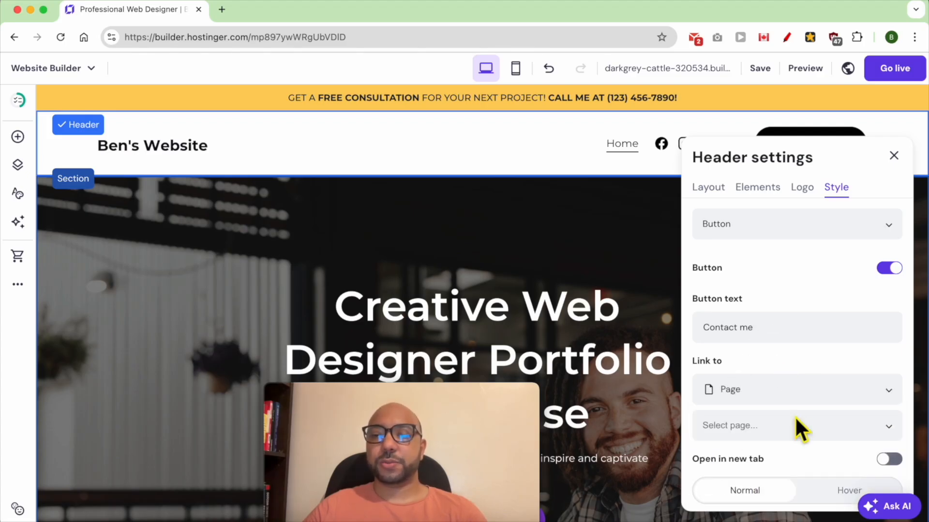
Change the header button's fill color to light turquoise.
scroll(793, 387, down, 5)
scroll(798, 310, up, 4)
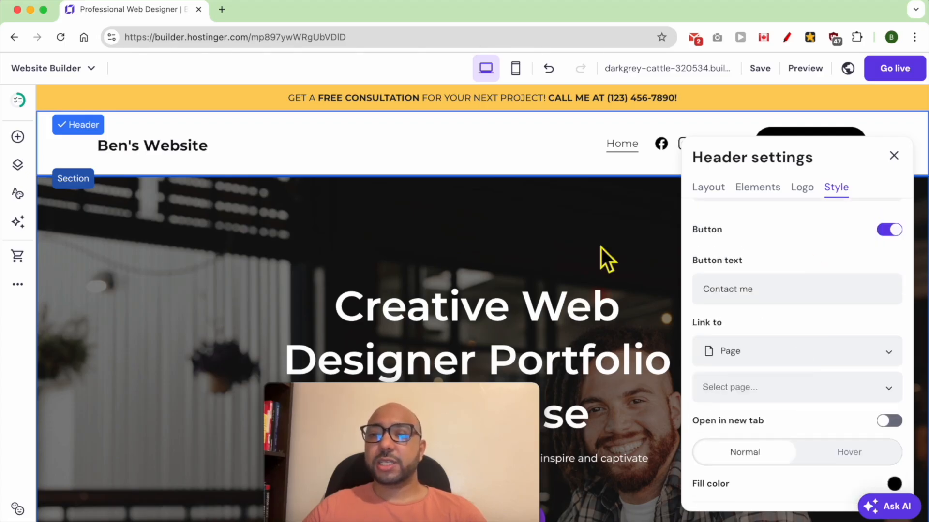
scroll(780, 373, down, 5)
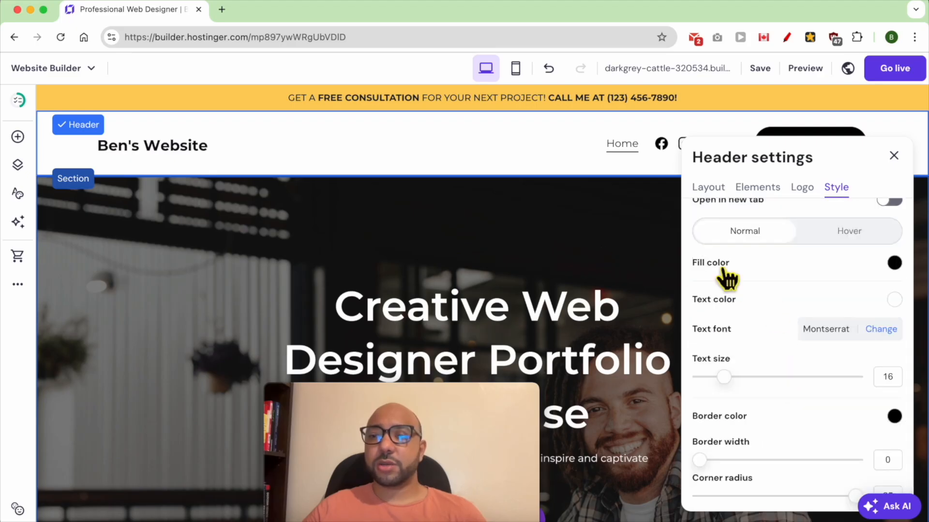
click(894, 263)
drag(851, 336, 822, 315)
drag(774, 416, 834, 417)
click(745, 347)
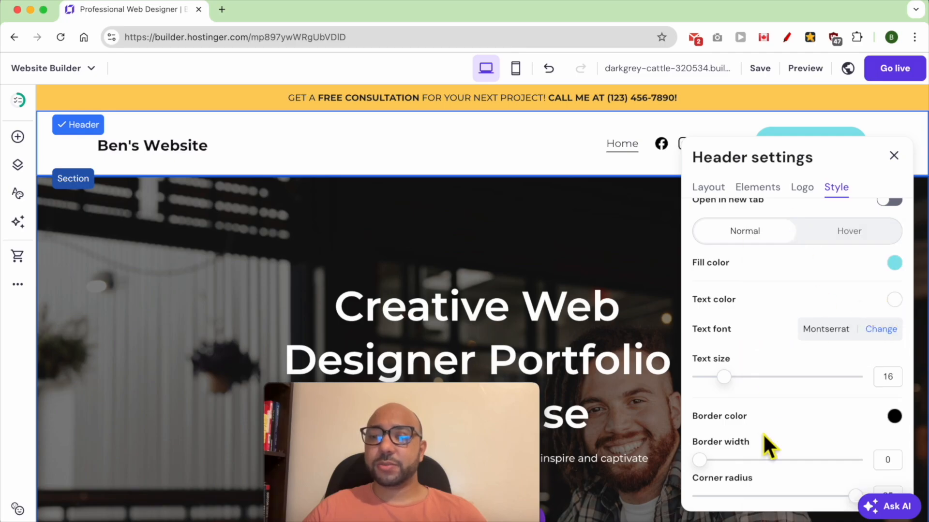
Set the header button's border width to 2.
scroll(763, 433, down, 1)
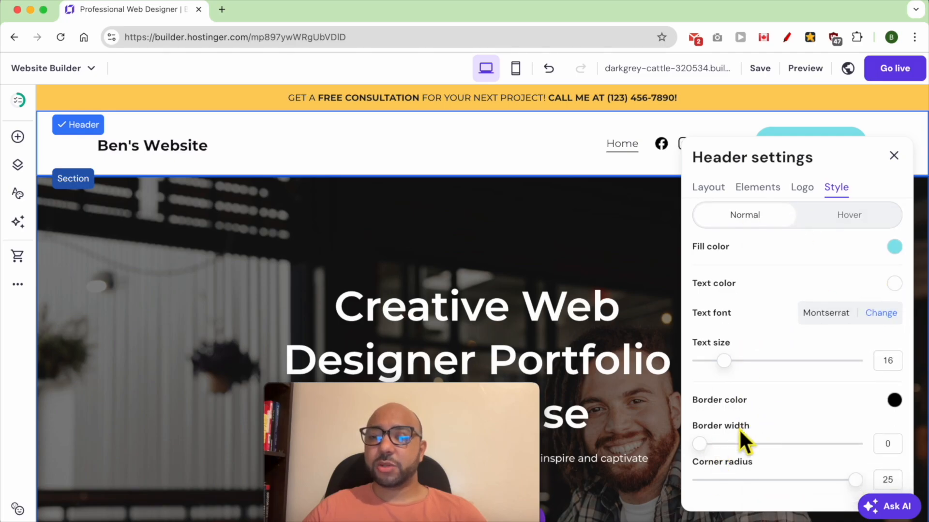
drag(705, 438, 739, 450)
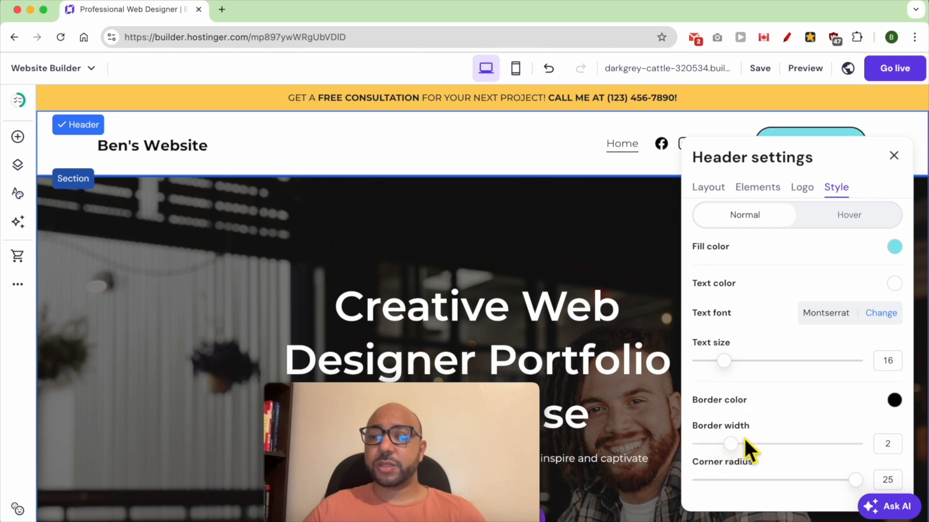
scroll(765, 428, down, 3)
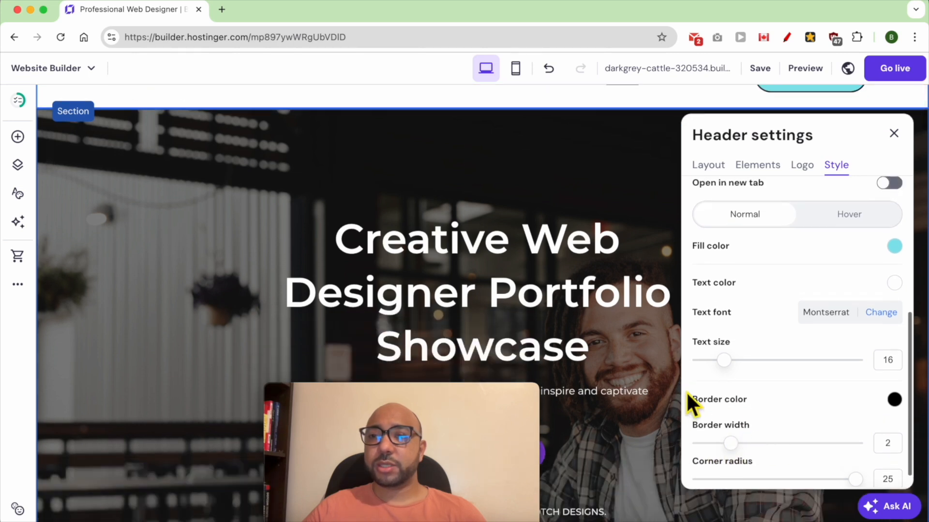
scroll(686, 390, up, 2)
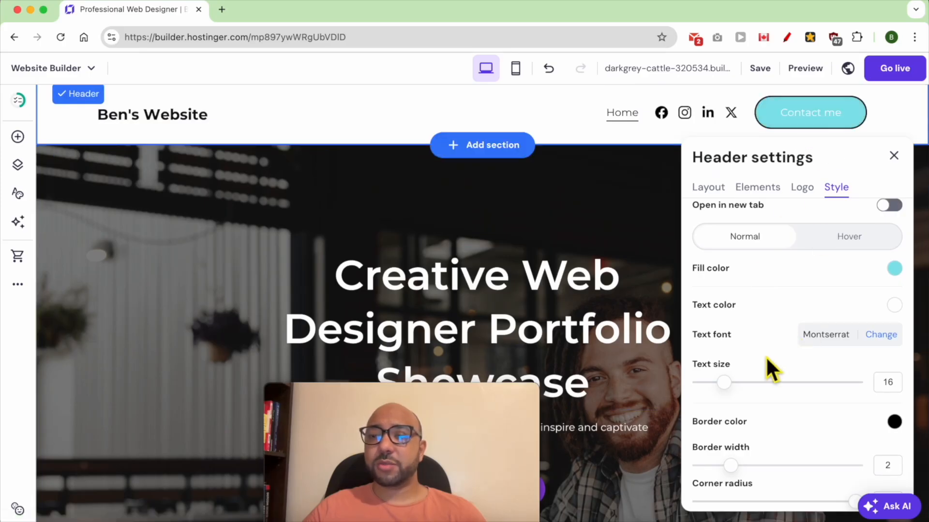
Set the header button's text color to the dark website color #0f0a14 and its text size to 18.
click(895, 305)
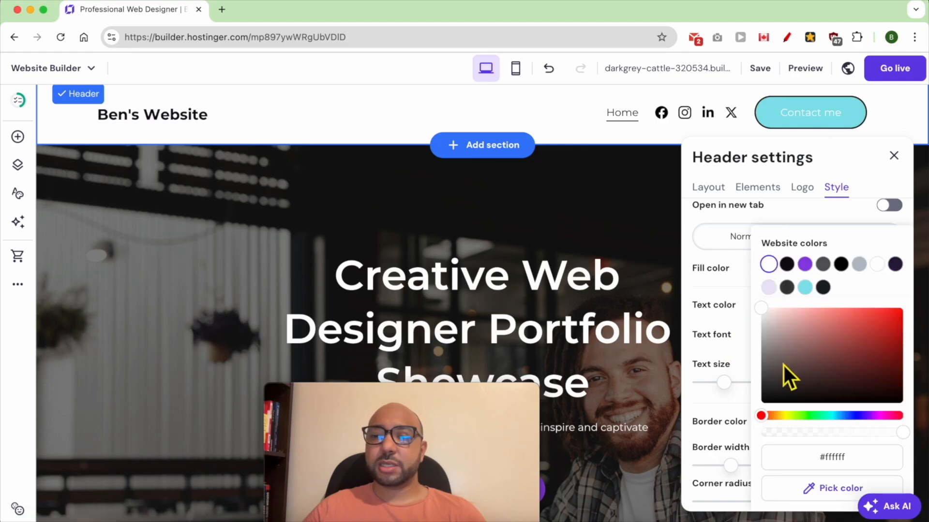
click(787, 288)
click(786, 264)
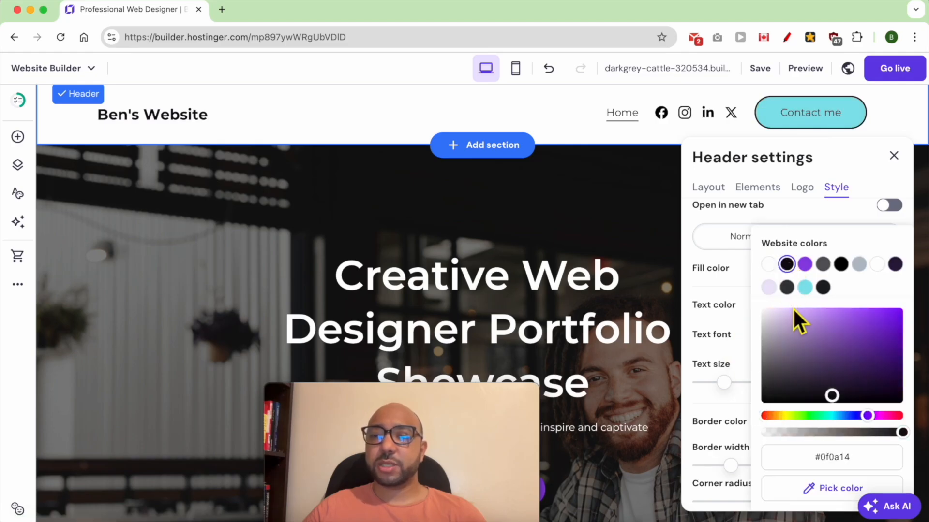
click(746, 344)
drag(724, 382, 732, 383)
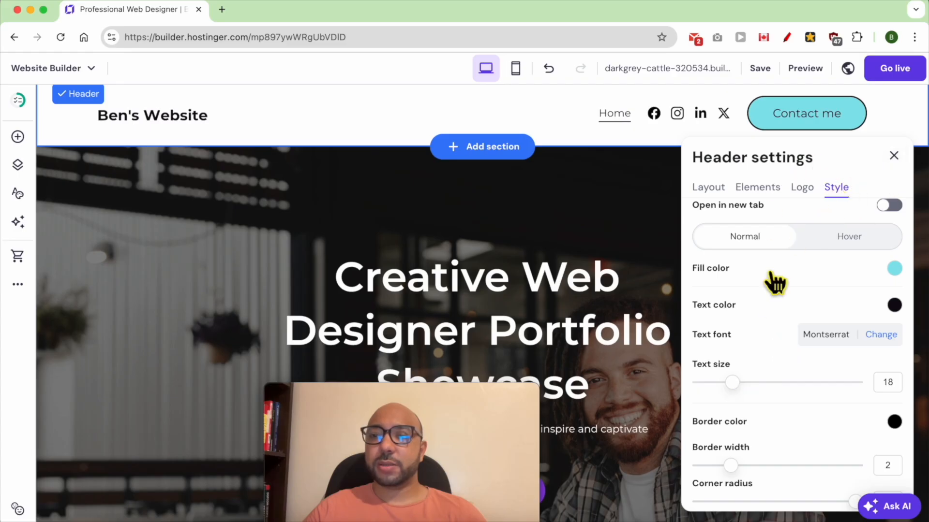
Set the icon size of the header's social icons to 23 px and close the header settings.
scroll(783, 290, up, 5)
click(782, 227)
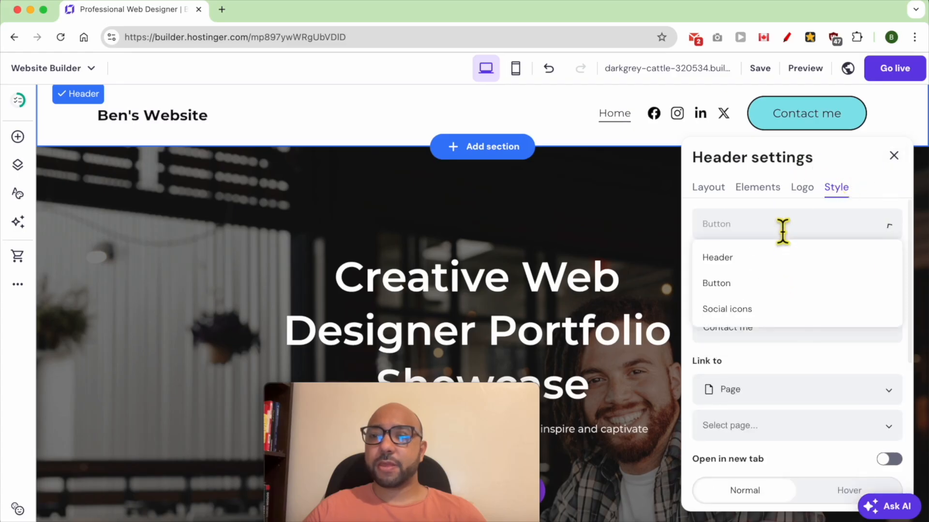
click(735, 312)
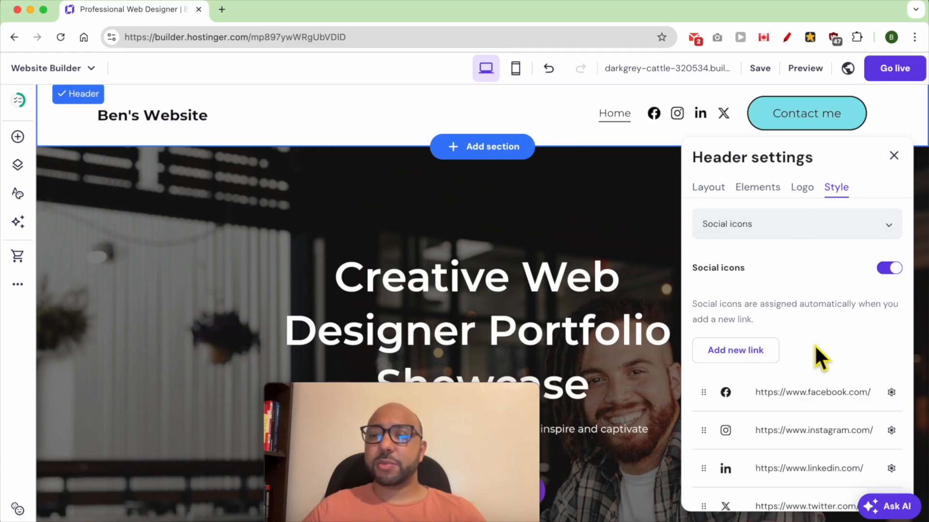
scroll(814, 345, down, 1)
click(892, 368)
scroll(862, 348, down, 5)
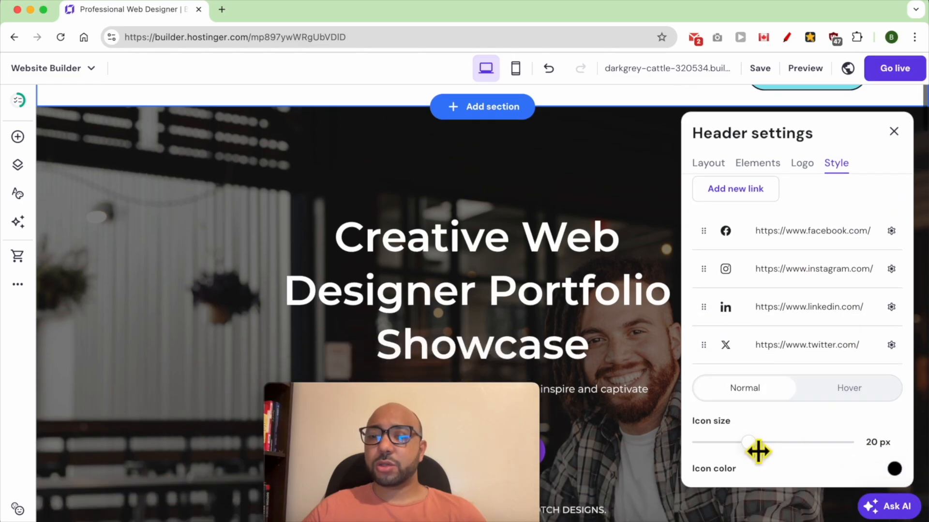
drag(749, 443, 764, 442)
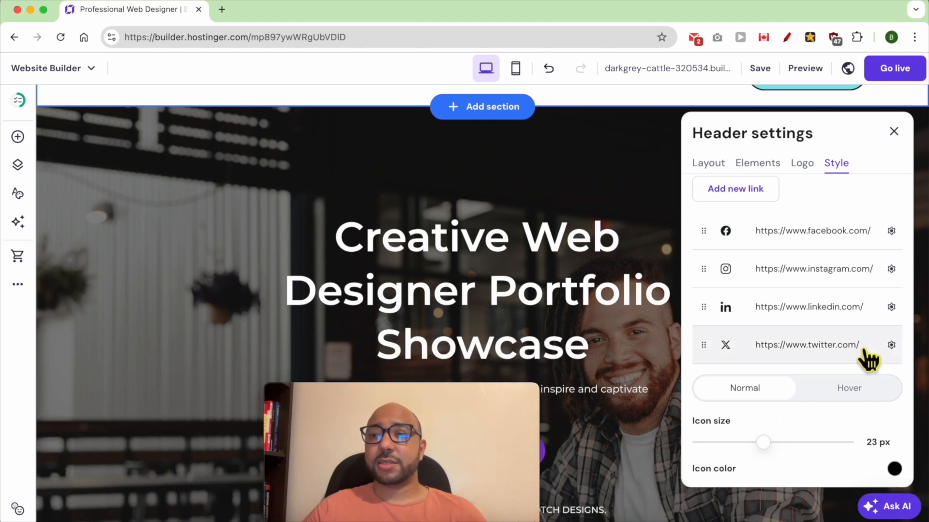
scroll(866, 357, up, 5)
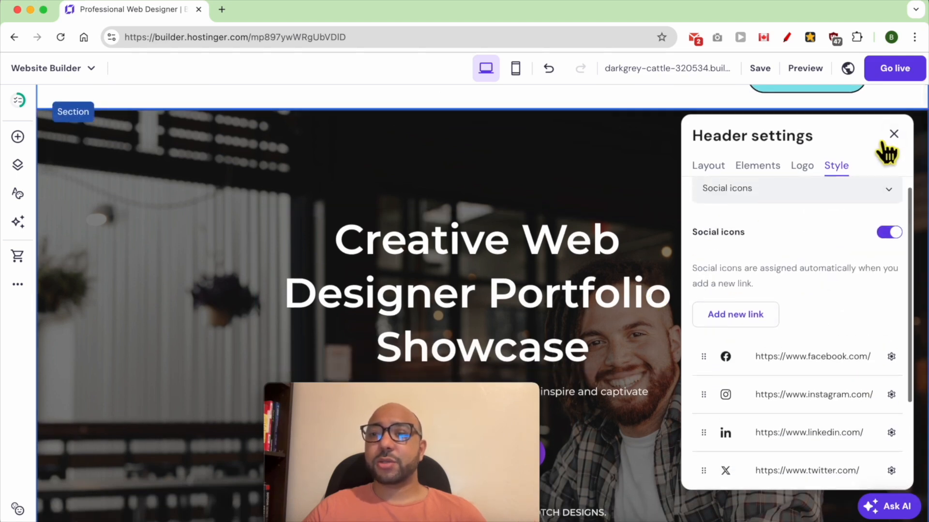
click(894, 134)
scroll(663, 261, up, 3)
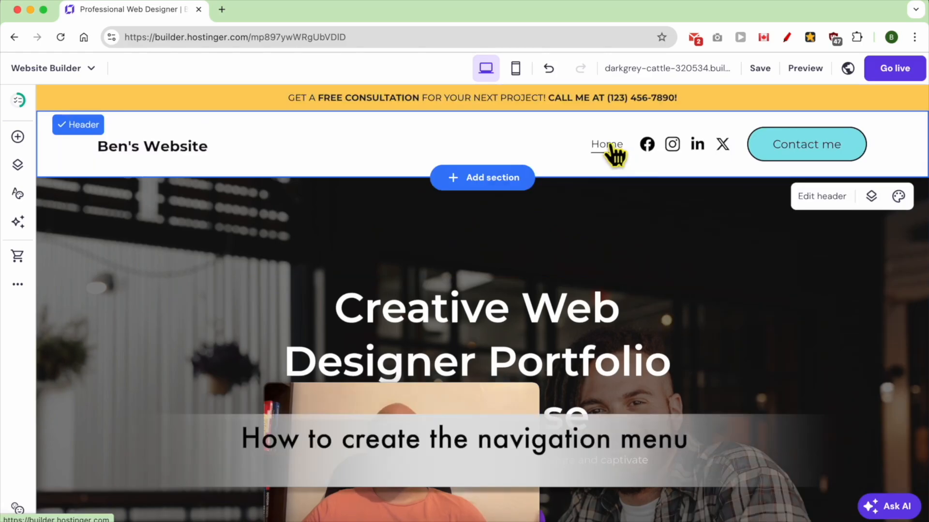
Switch to the untitled text document and review the list of planned navigation menu items.
click(344, 520)
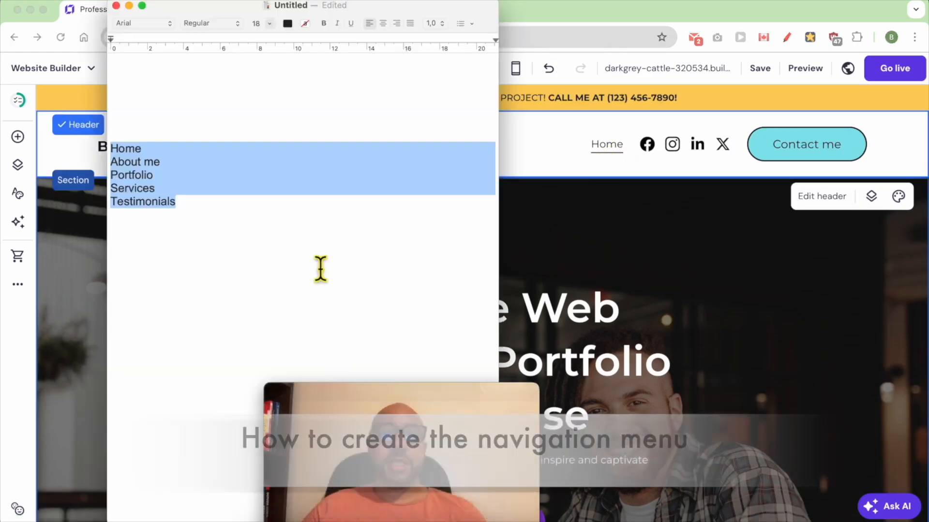
click(207, 224)
drag(207, 224, 104, 145)
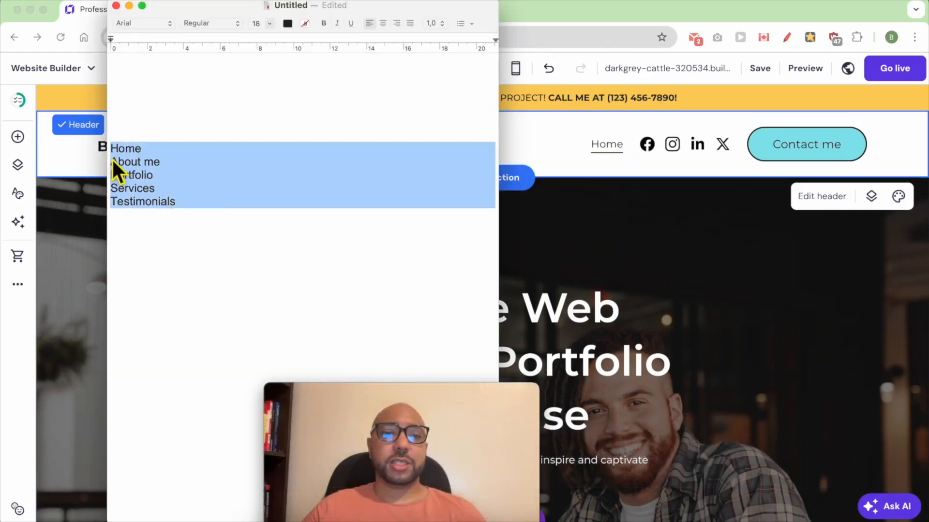
double_click(135, 151)
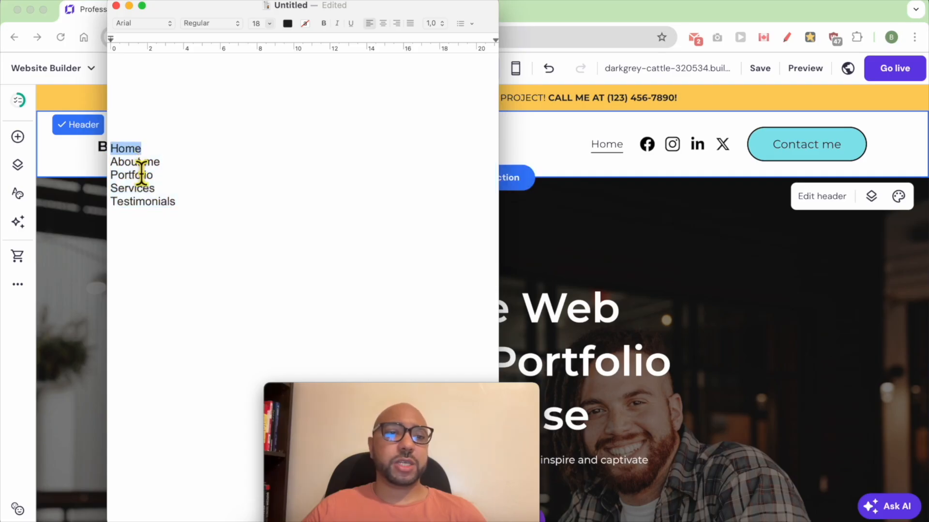
Compare the planned menu items in the text document with the header menu and sections of the home page.
triple_click(136, 162)
double_click(145, 175)
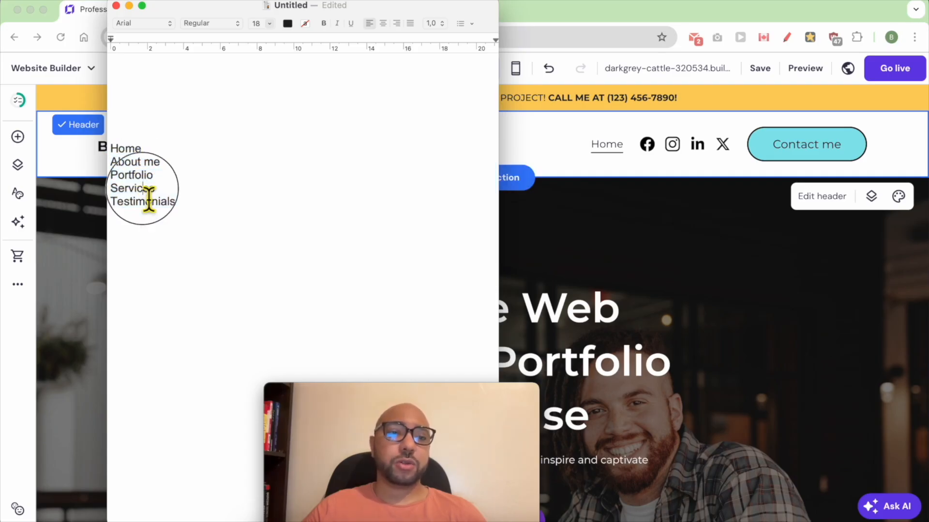
double_click(146, 188)
triple_click(161, 206)
click(650, 264)
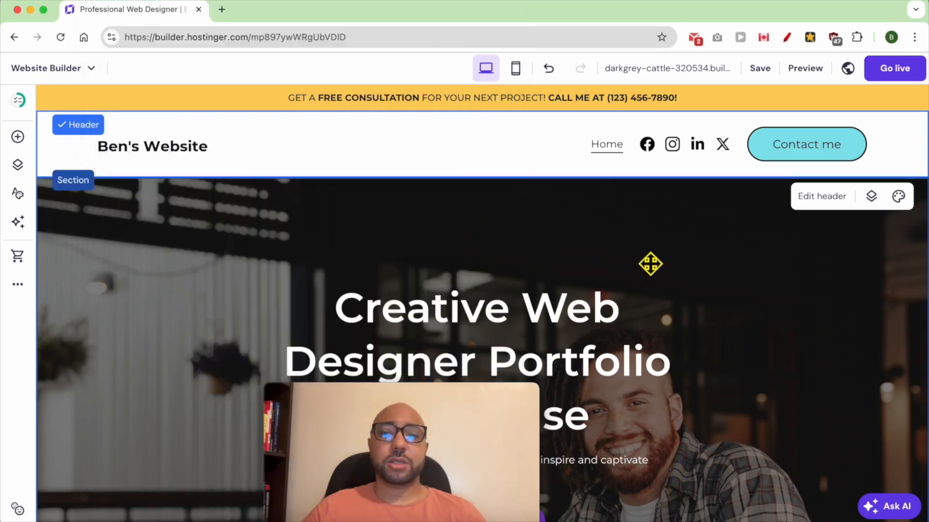
key(super+Tab)
click(218, 244)
drag(178, 210, 117, 161)
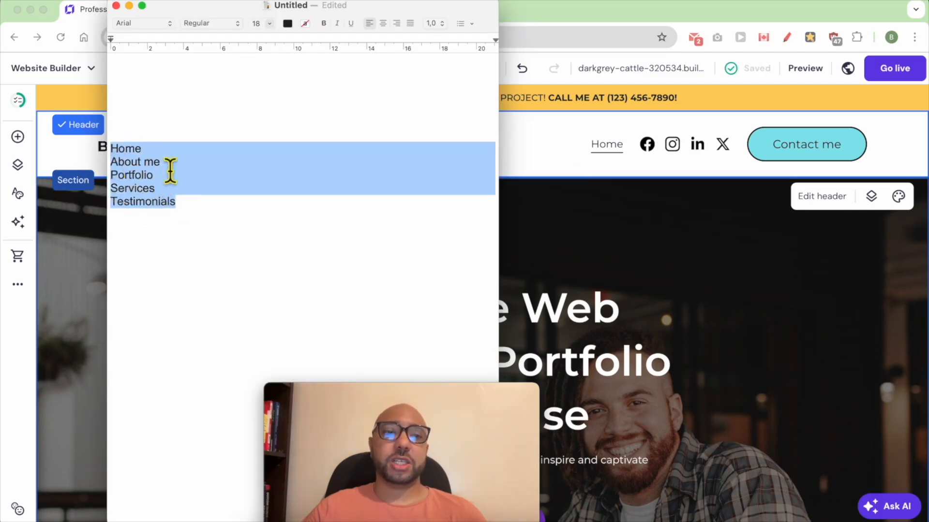
click(595, 213)
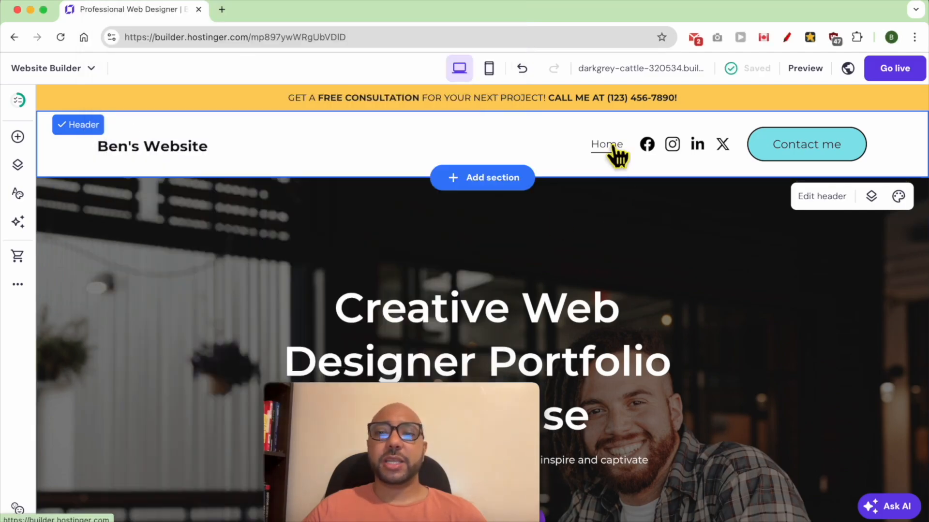
scroll(630, 215, down, 15)
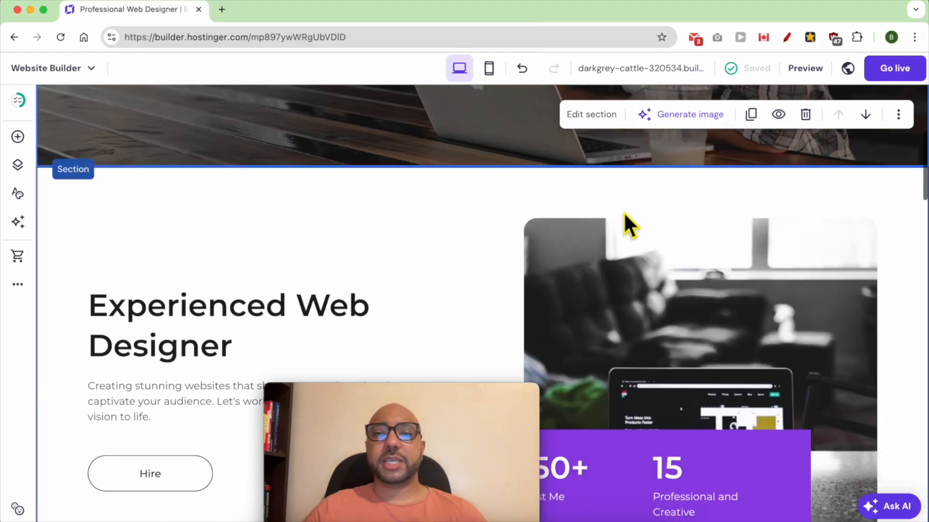
scroll(631, 219, up, 15)
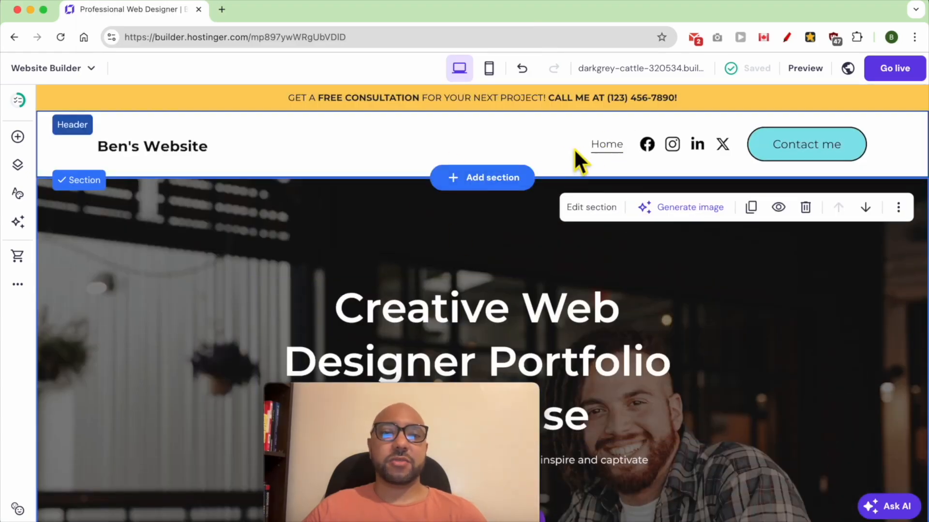
Start a new navigation link and name it About me, copying the name from the text document.
click(19, 165)
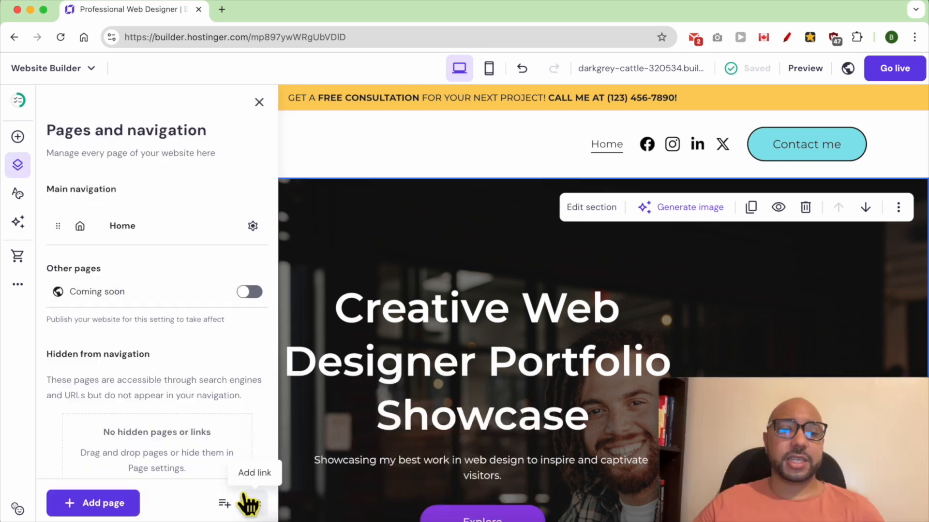
click(255, 505)
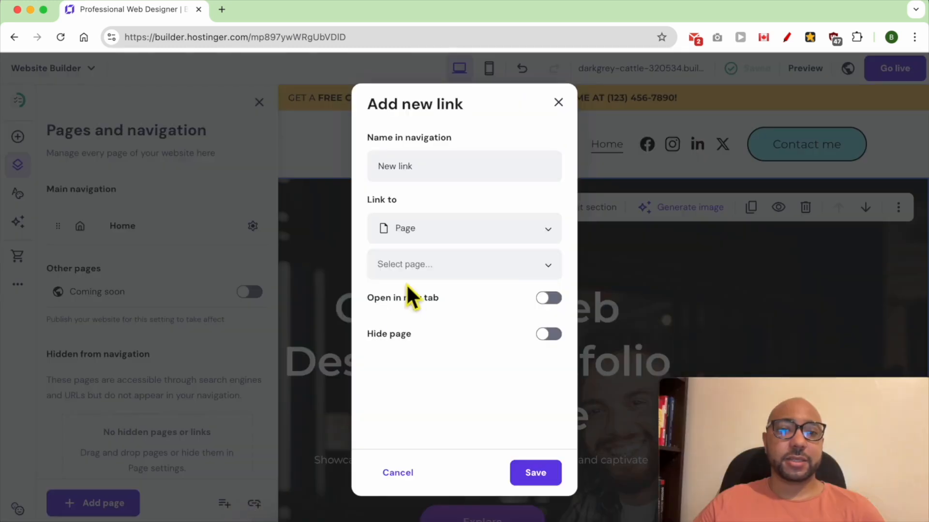
triple_click(426, 170)
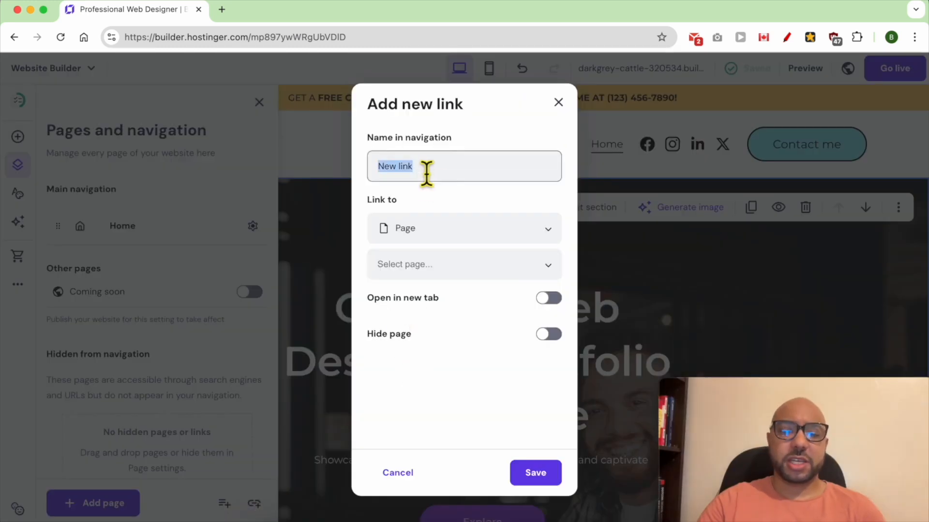
click(343, 519)
drag(179, 161, 111, 163)
right_click(127, 161)
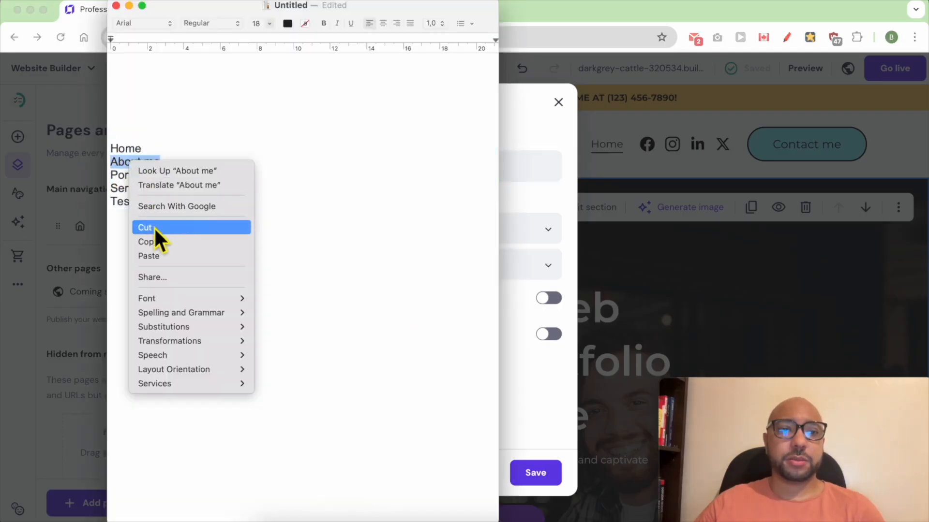
click(211, 242)
click(507, 199)
right_click(427, 175)
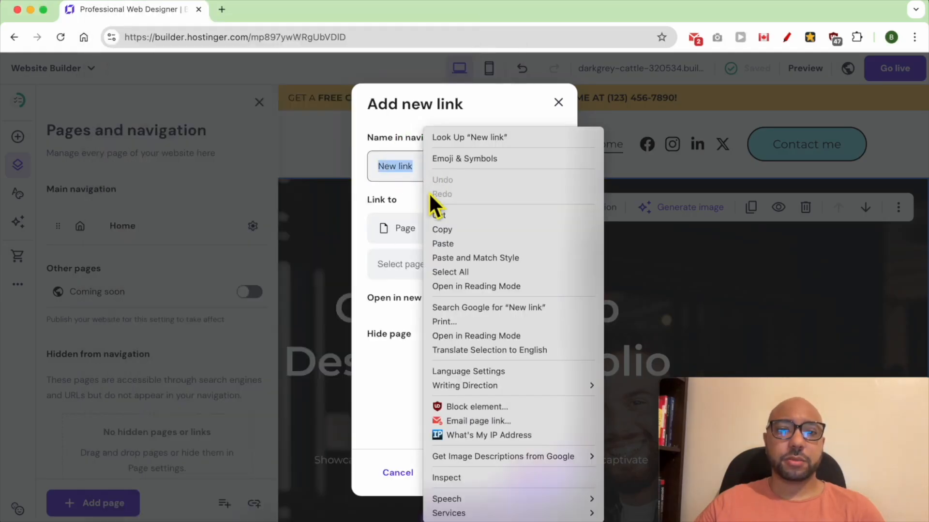
click(448, 245)
Set the About me link to point to a section and save it to the main navigation.
click(438, 237)
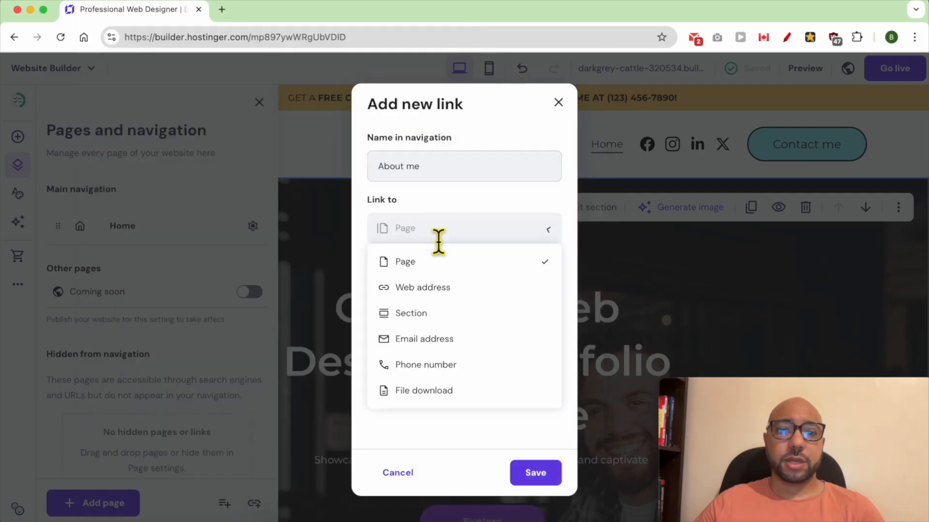
click(433, 316)
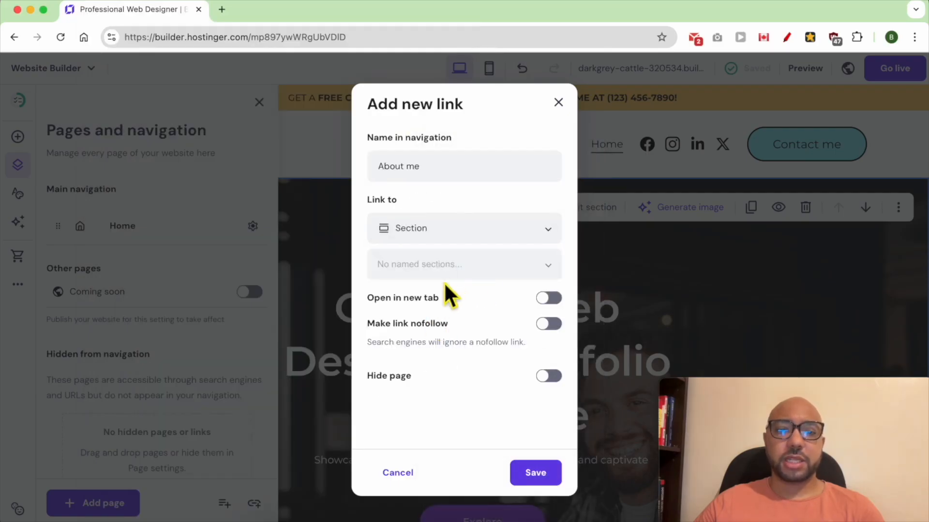
click(535, 474)
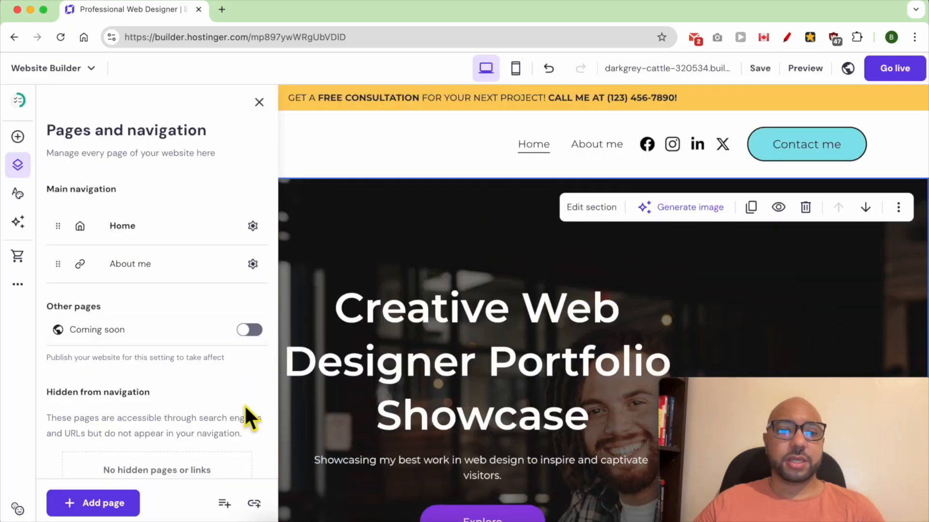
Add a navigation link named Portfolio, copying the name from the text document.
click(254, 505)
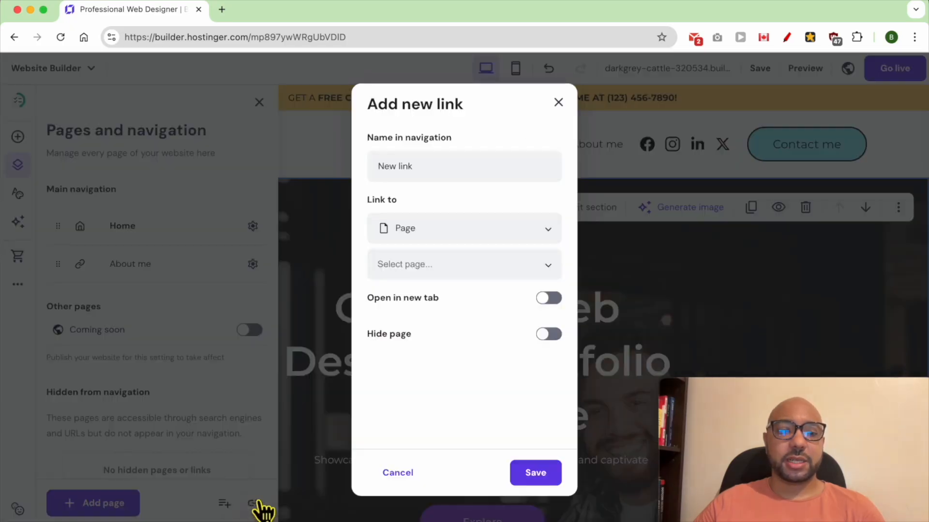
click(344, 521)
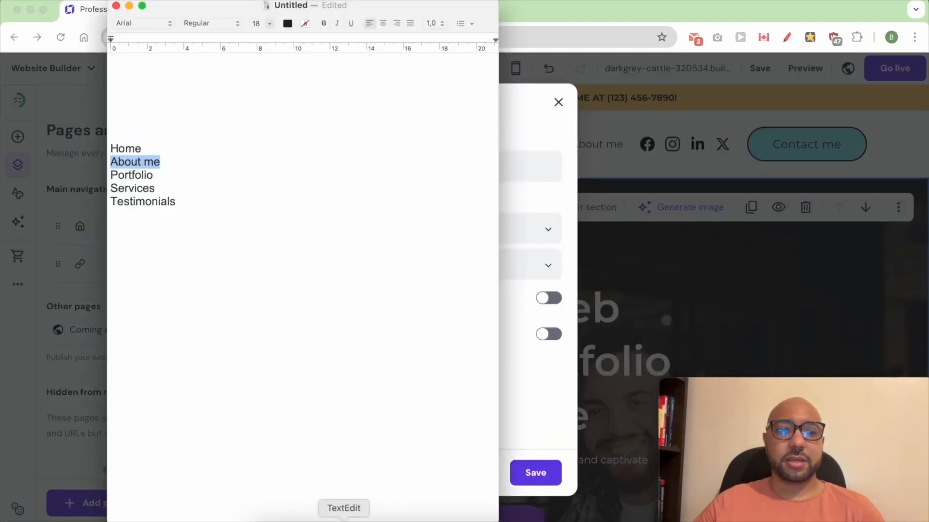
right_click(143, 177)
click(168, 259)
click(519, 203)
right_click(481, 181)
click(436, 243)
click(458, 229)
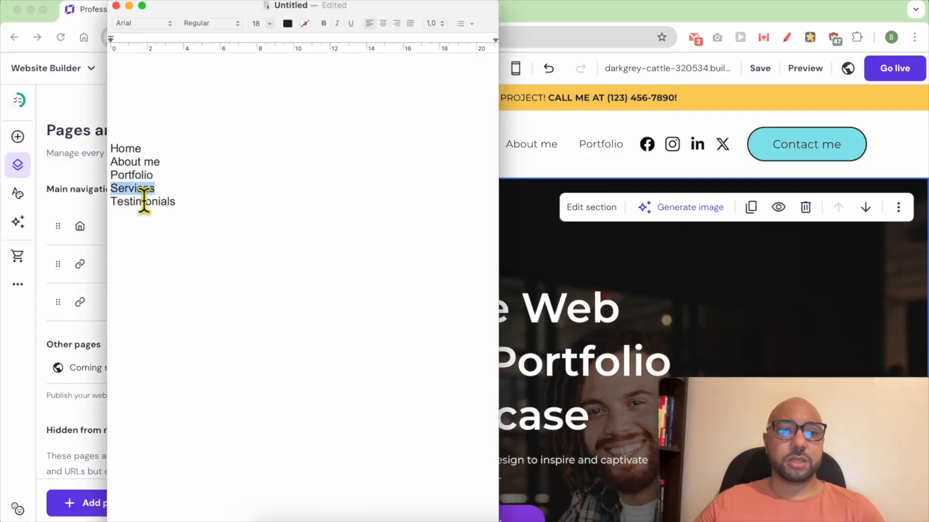
Add a navigation link named Services, copying the name from the text document.
right_click(143, 209)
click(201, 271)
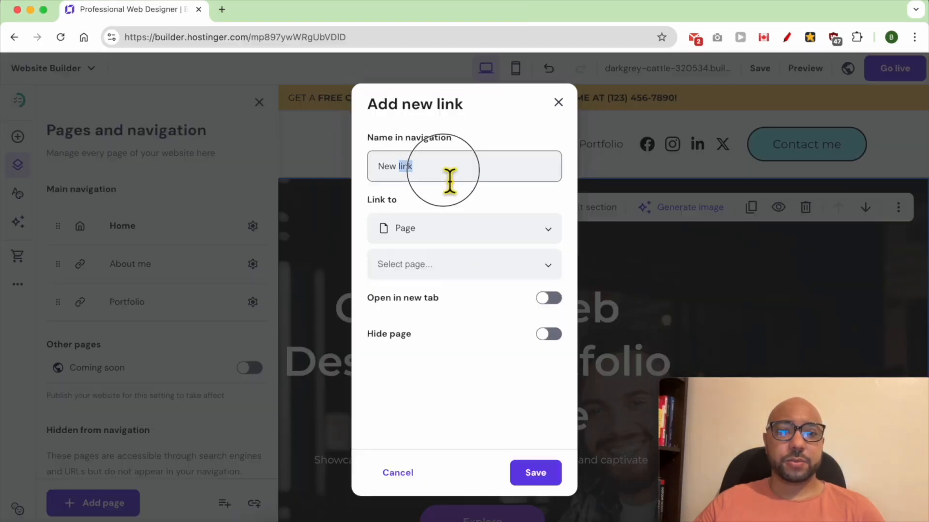
key(super+v)
click(416, 228)
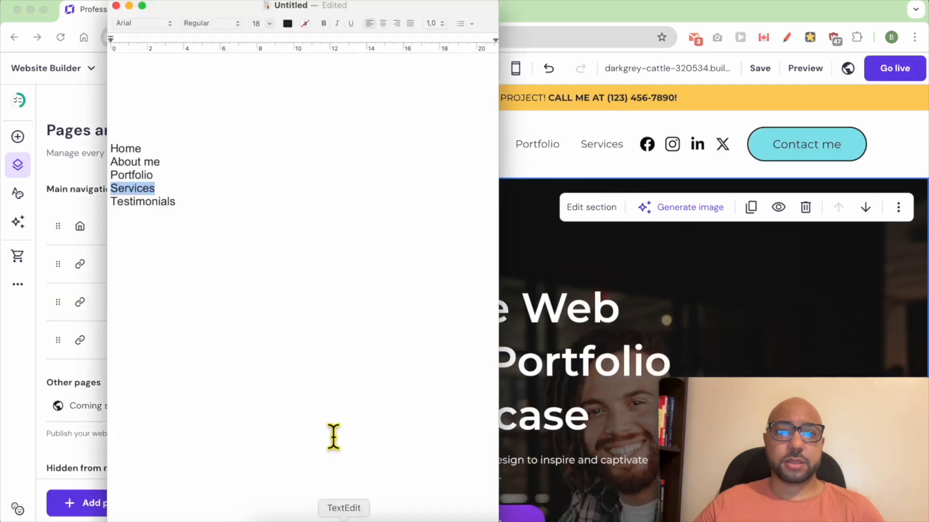
Add a navigation link named Testimonials, copying the name from the text document.
right_click(170, 201)
click(202, 281)
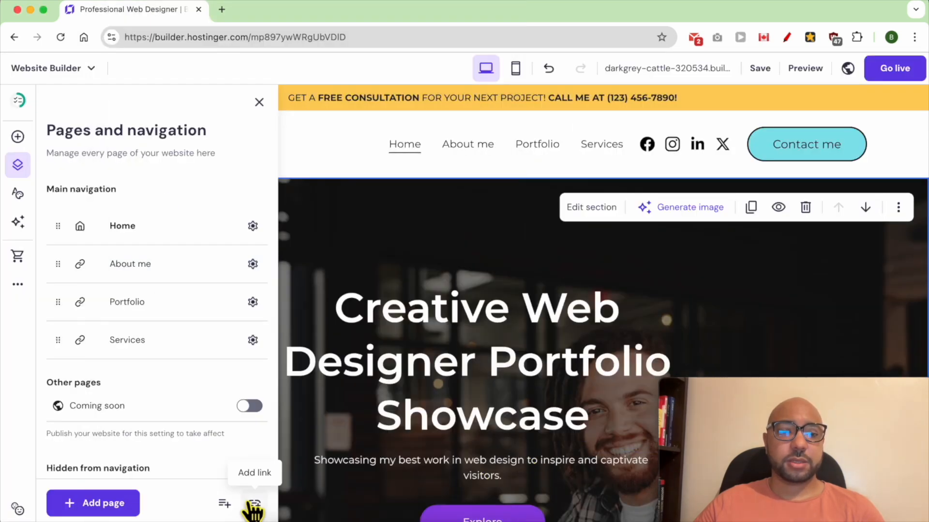
click(253, 507)
right_click(430, 176)
click(441, 242)
click(465, 228)
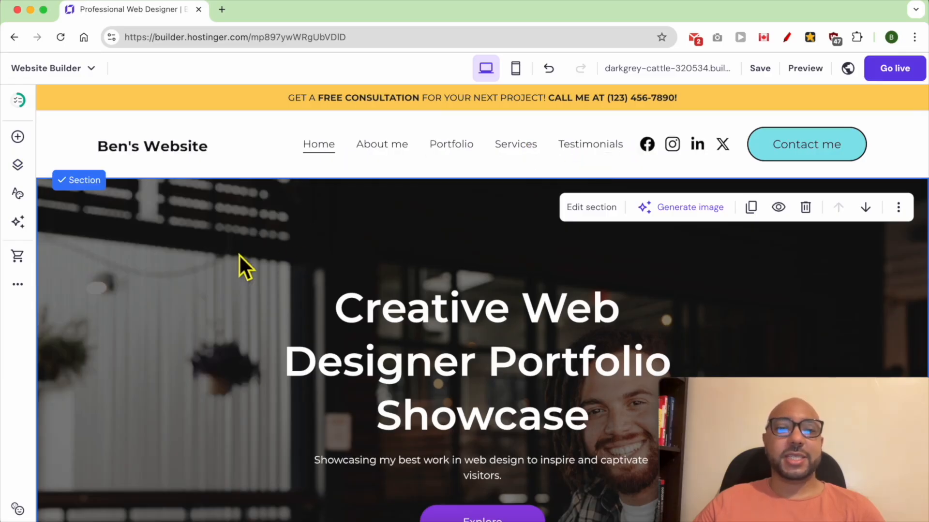
Open the background settings of the hero section on the home page.
scroll(252, 249, down, 2)
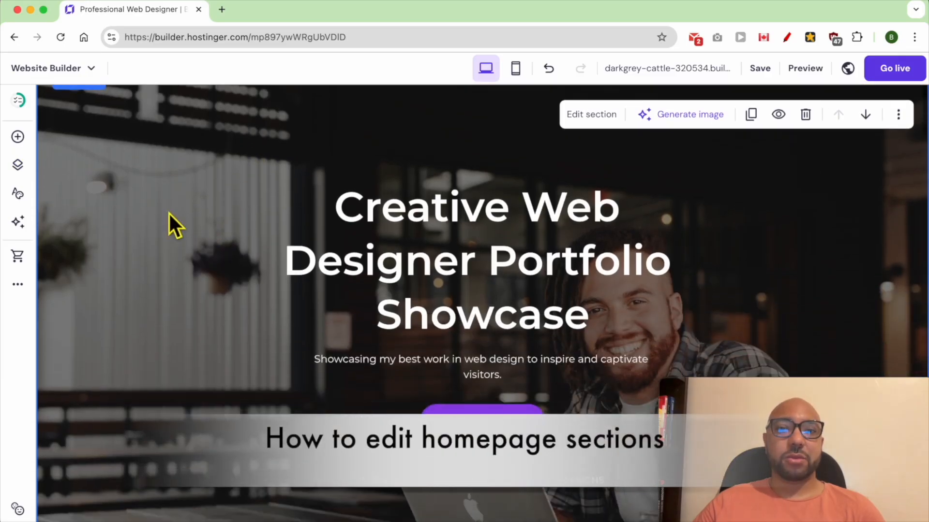
scroll(175, 201, up, 1)
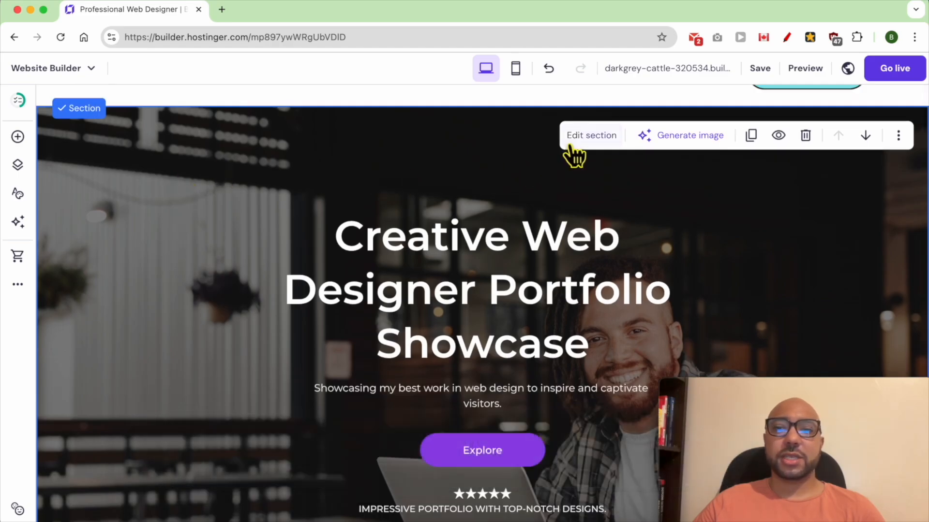
click(591, 140)
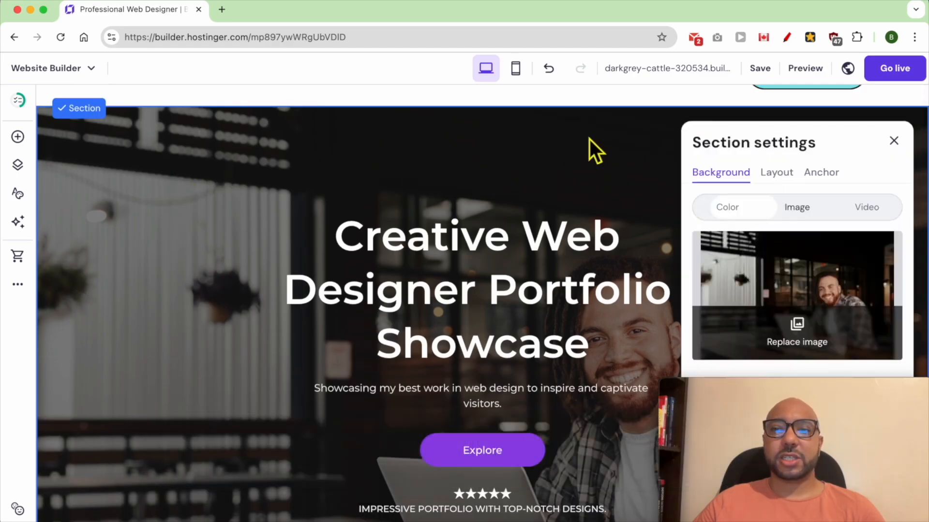
drag(791, 382, 254, 391)
drag(144, 396, 140, 392)
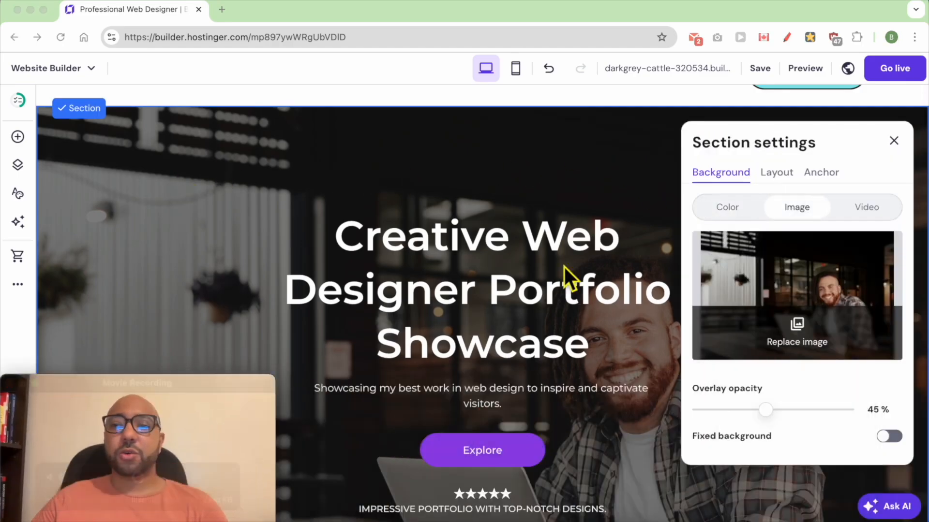
Try a plain color and a video as the hero section's background and switch back to the image.
click(737, 219)
click(737, 217)
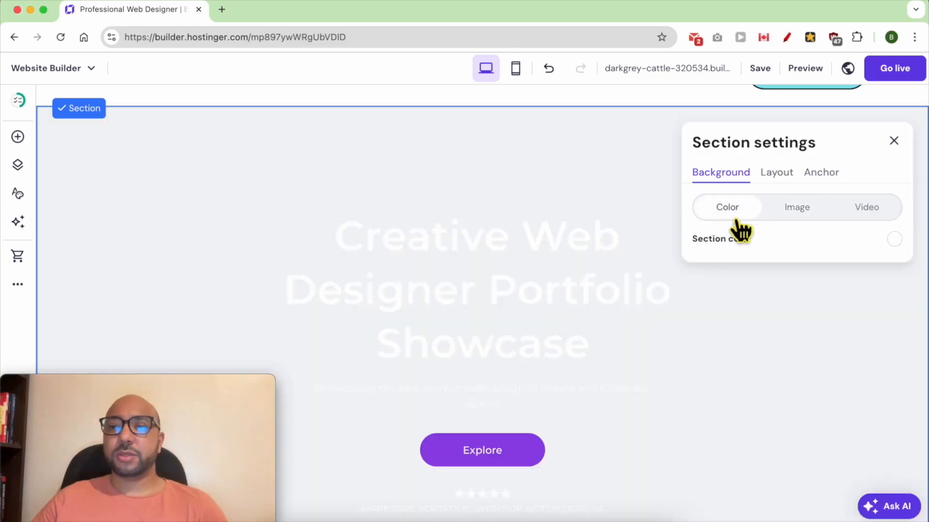
click(894, 239)
drag(624, 233, 557, 217)
click(798, 283)
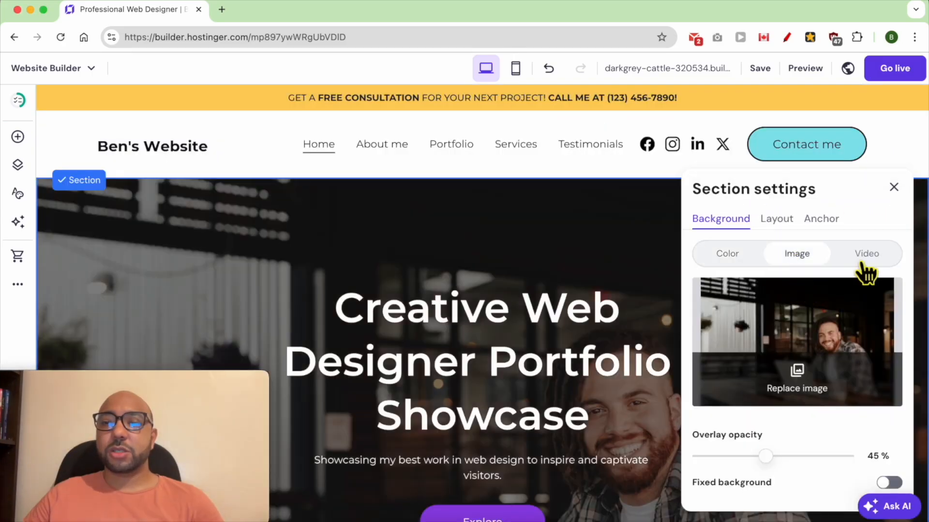
click(865, 261)
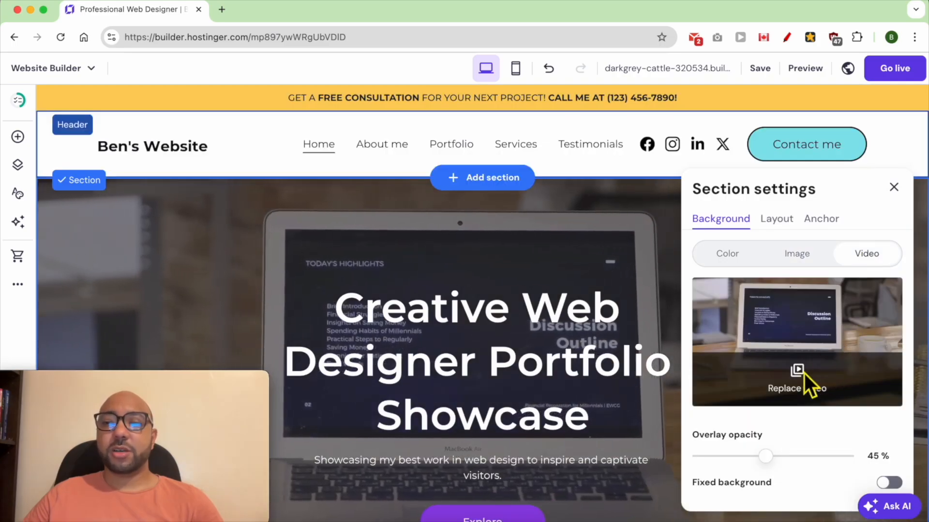
click(793, 255)
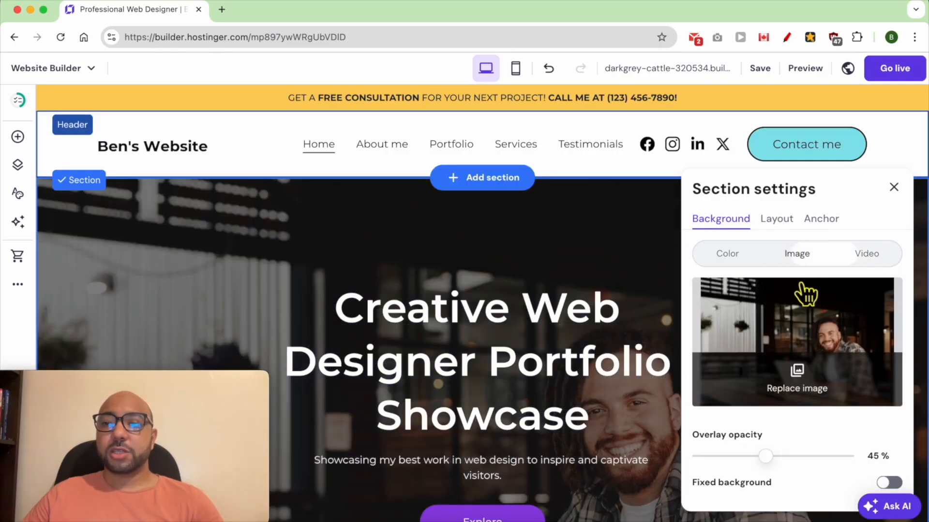
Replace the hero section's background image with the free photo of a man in a striped shirt before a graffiti wall.
click(814, 398)
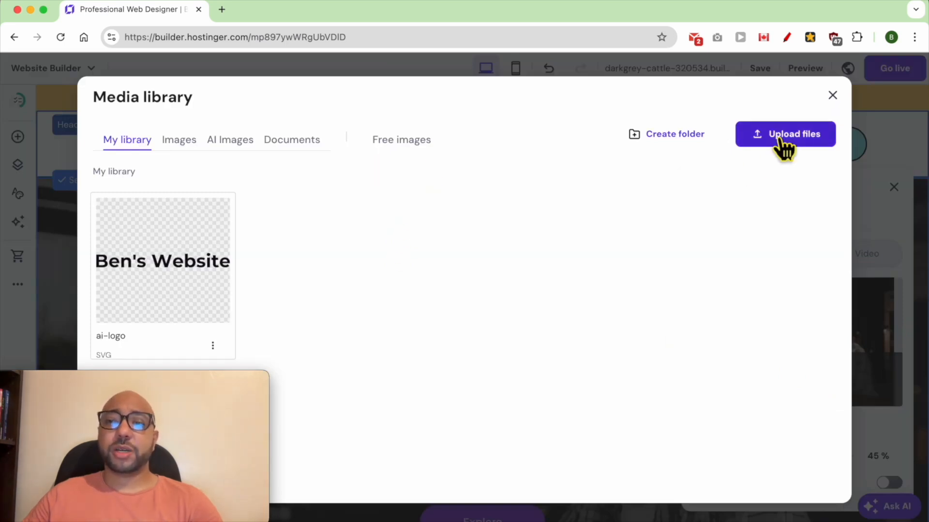
click(385, 143)
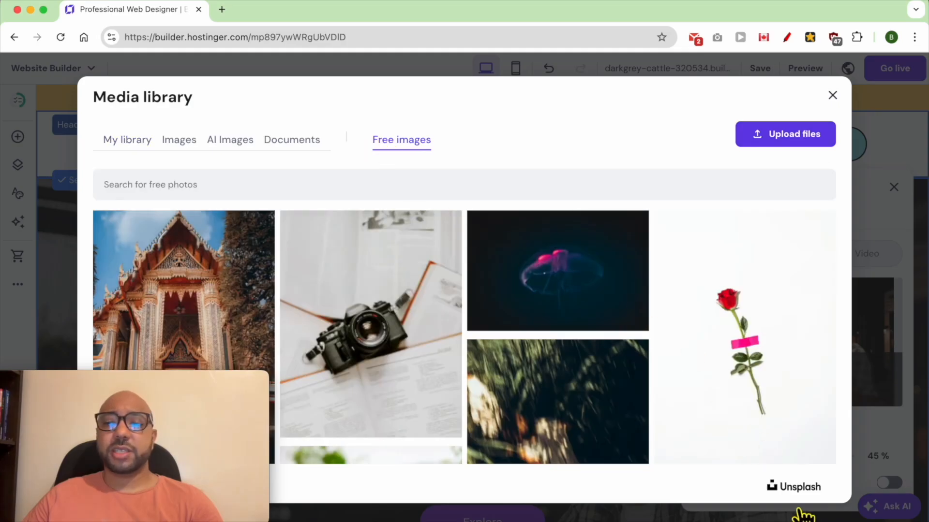
click(589, 295)
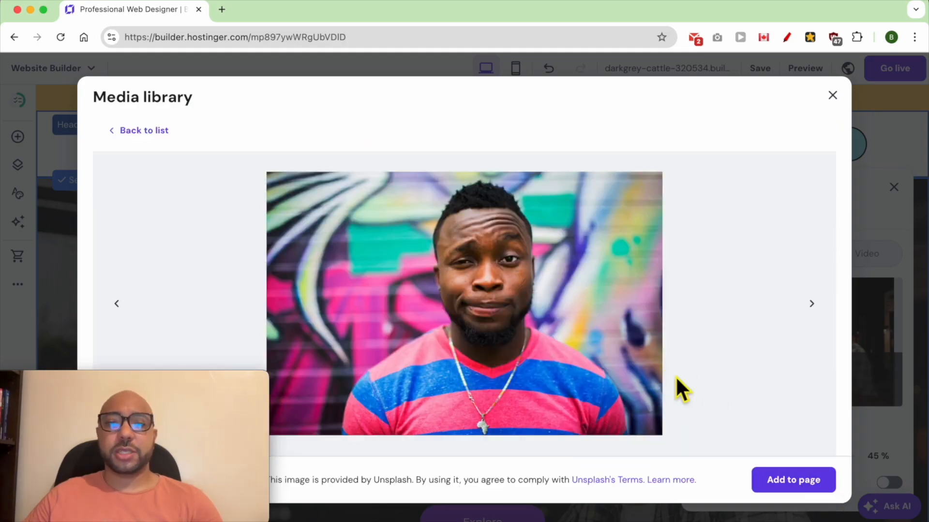
click(821, 492)
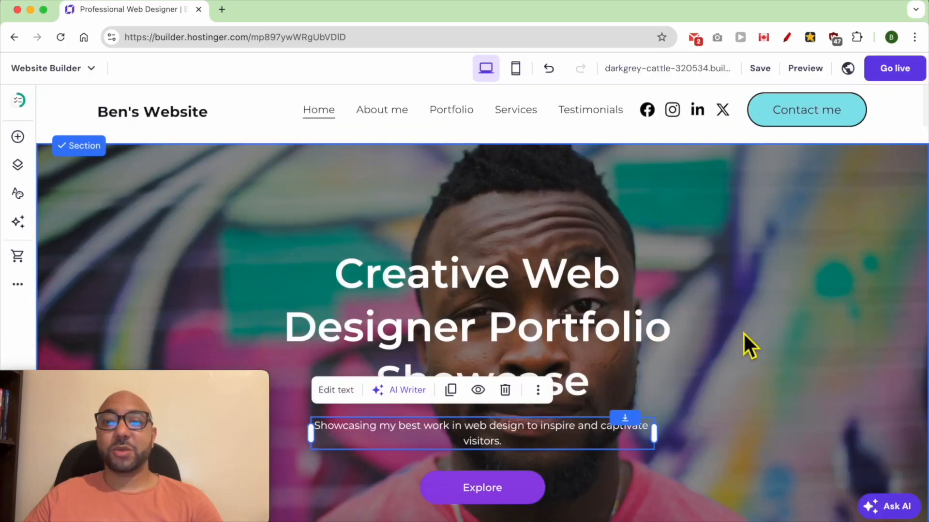
scroll(743, 332, up, 2)
click(716, 369)
Replace the word Showcase in the hero section's main heading with TEXT.
scroll(664, 391, down, 3)
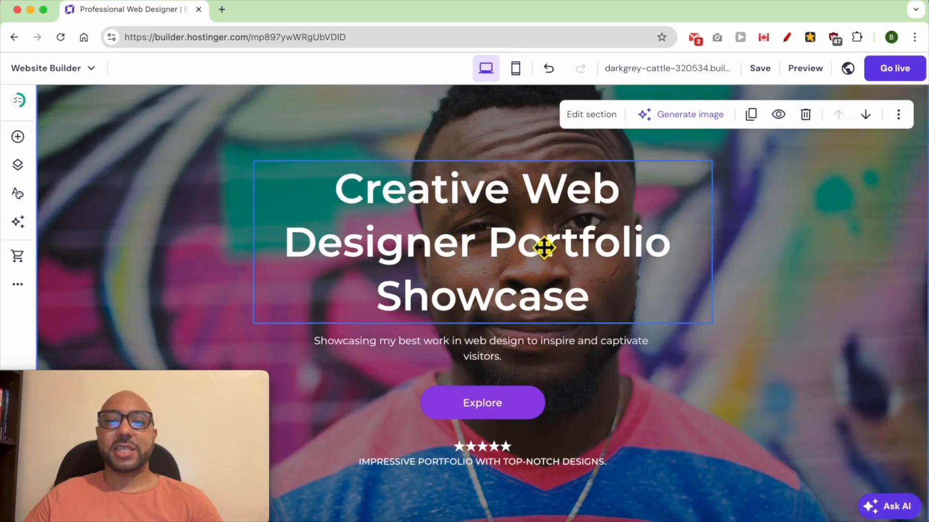
double_click(470, 210)
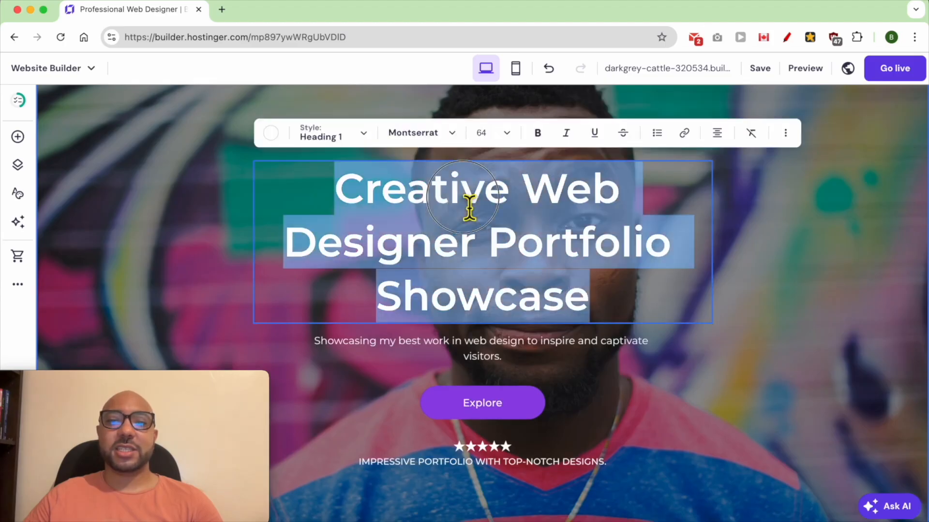
triple_click(382, 202)
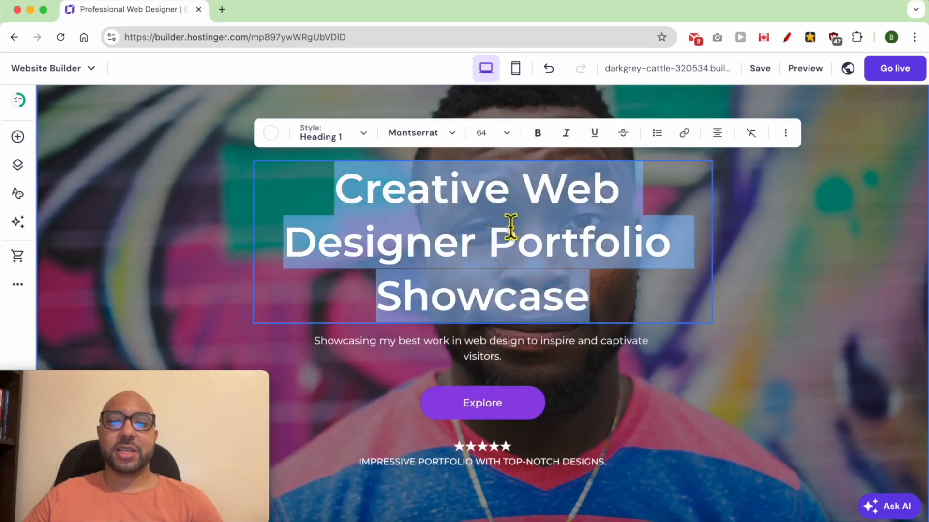
double_click(499, 304)
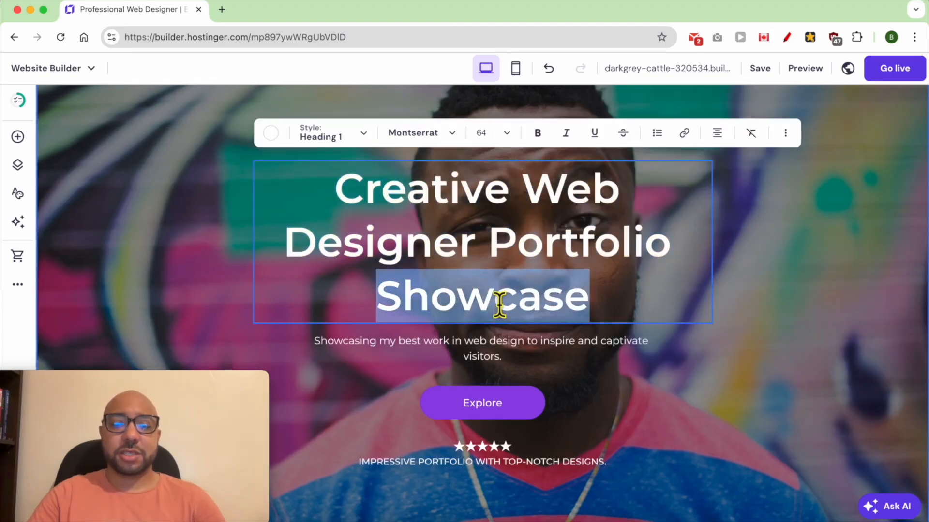
text(TEXT)
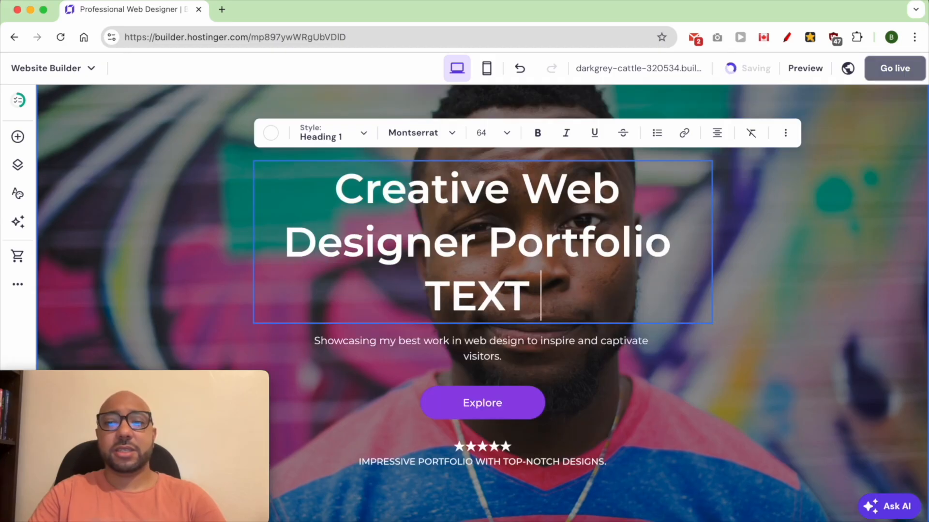
text( HERE)
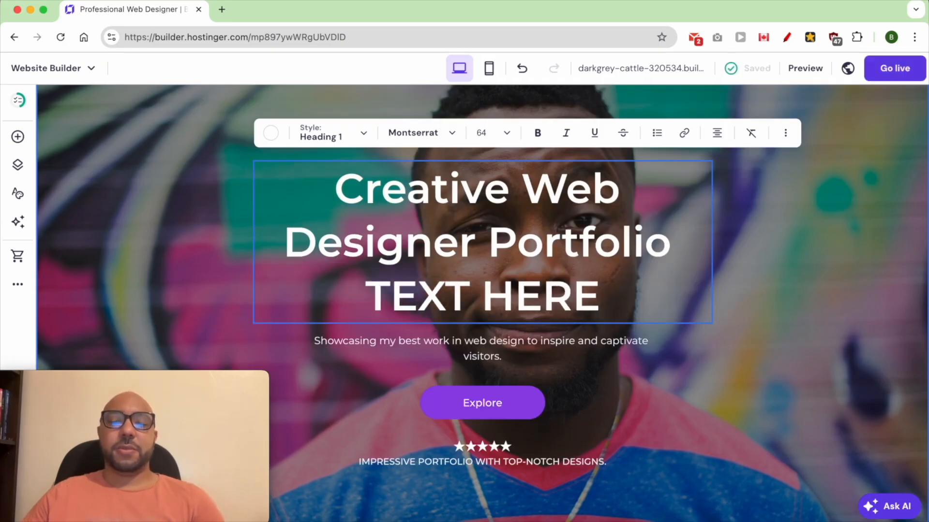
Add HERE after TEXT in the hero heading and check the heading's color, text style, font and size options.
triple_click(417, 249)
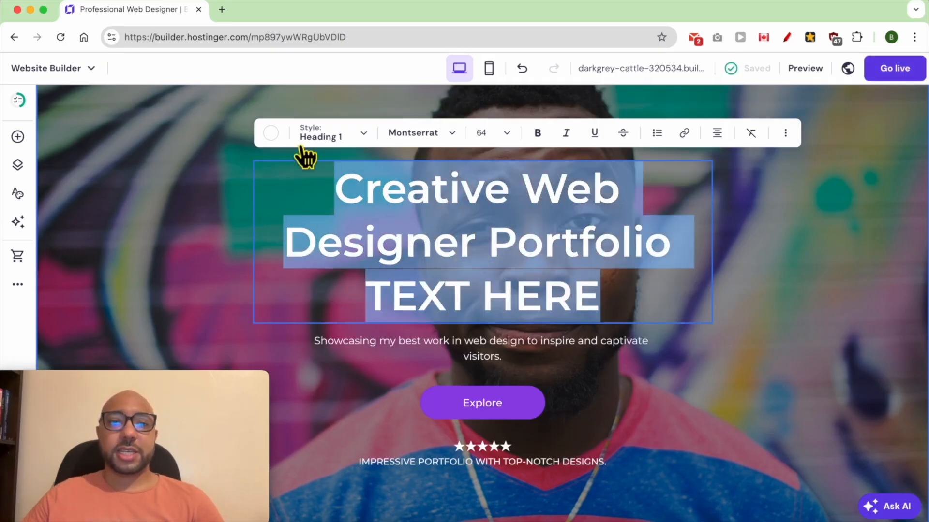
click(270, 133)
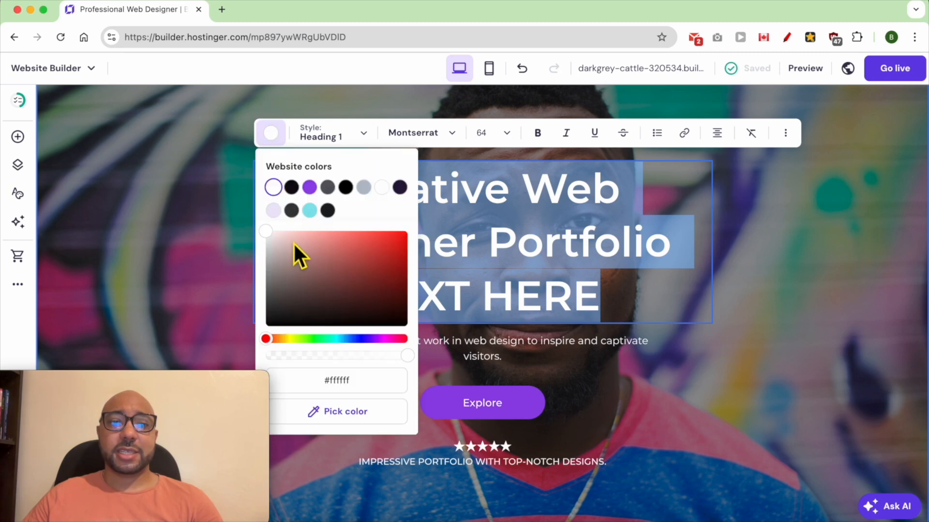
click(329, 140)
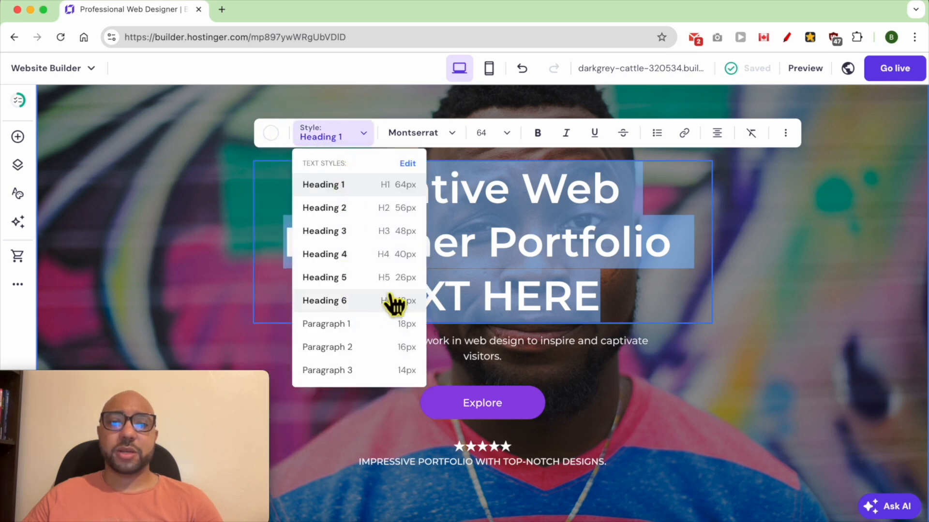
click(430, 137)
mouse_move(430, 186)
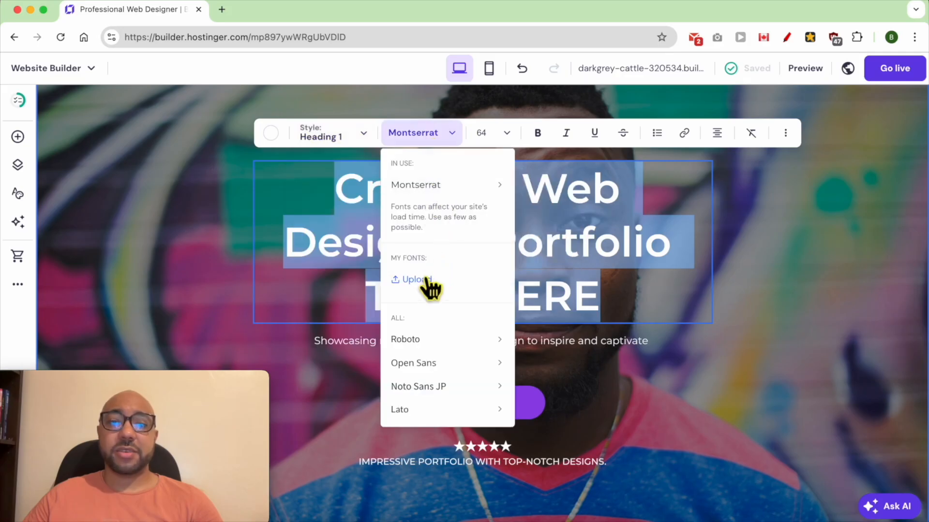
click(506, 135)
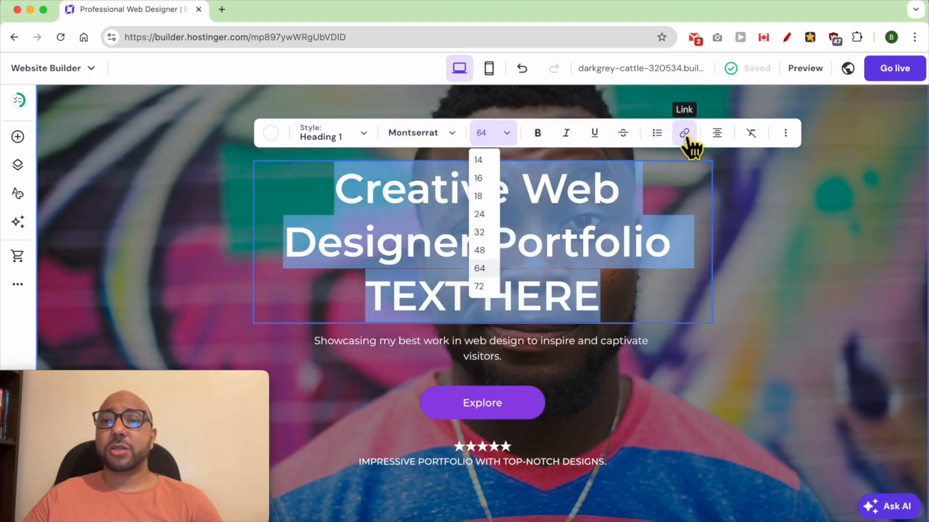
click(735, 297)
Open the subtitle below the hero heading for text editing.
click(616, 393)
click(537, 354)
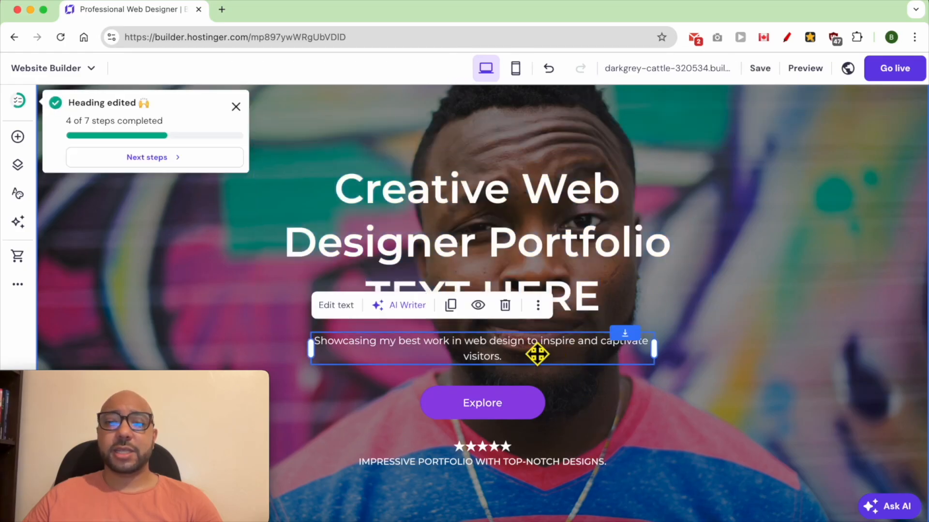
double_click(516, 352)
Resize the hero section's Explore button, making it wider and slightly flatter.
click(515, 377)
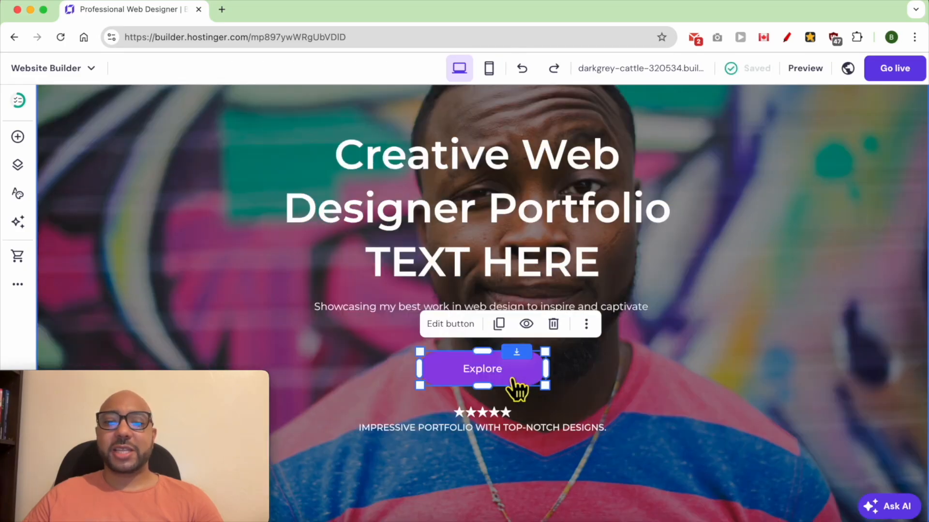
mouse_move(546, 369)
mouse_down()
mouse_move(659, 369)
mouse_move(560, 377)
mouse_up()
drag(609, 400, 583, 386)
Change the Explore button's text to Contact me and check the available link types.
double_click(498, 372)
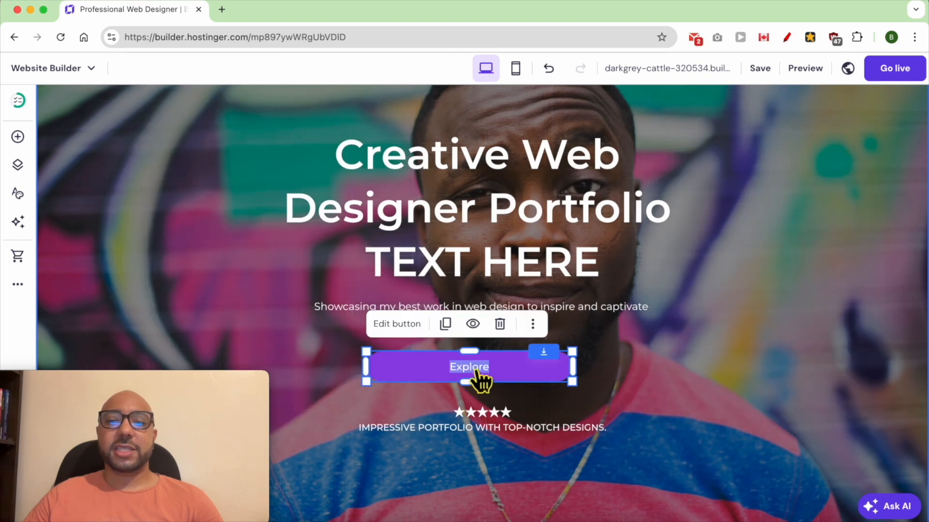
double_click(475, 372)
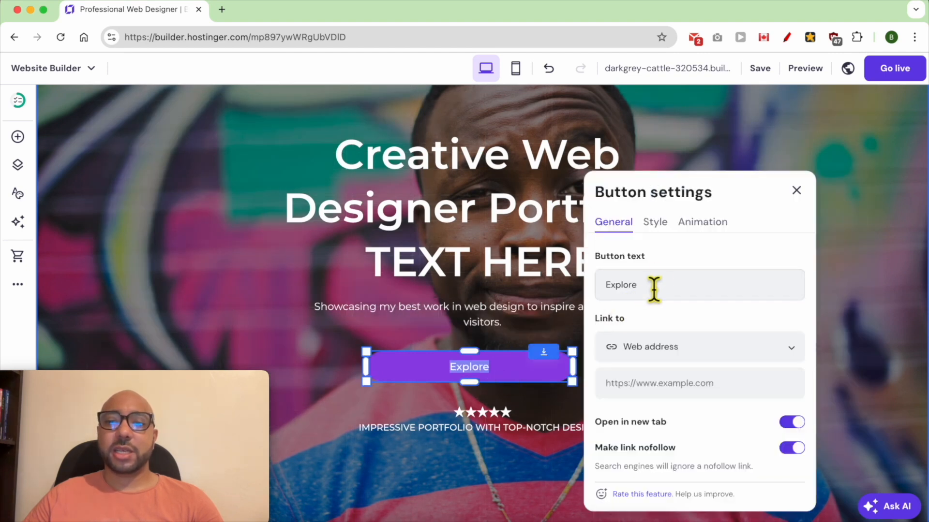
double_click(676, 297)
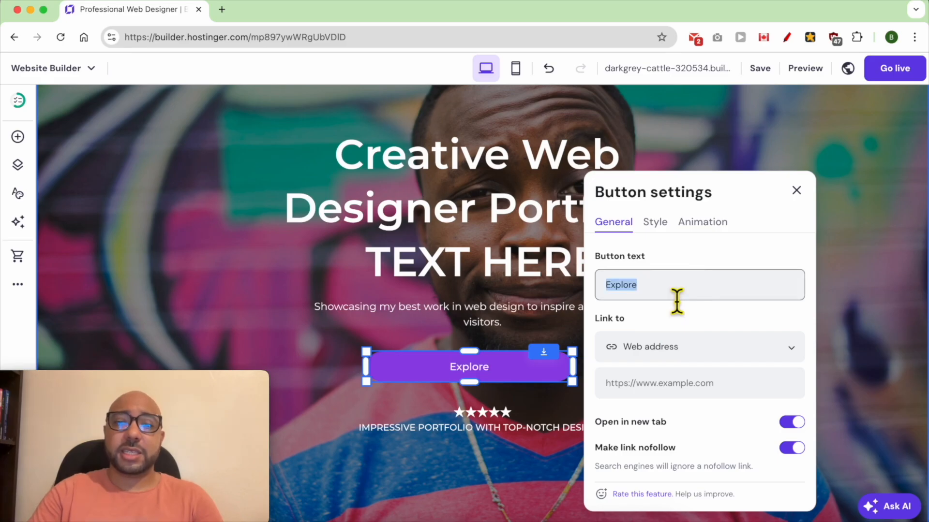
text(Contact me)
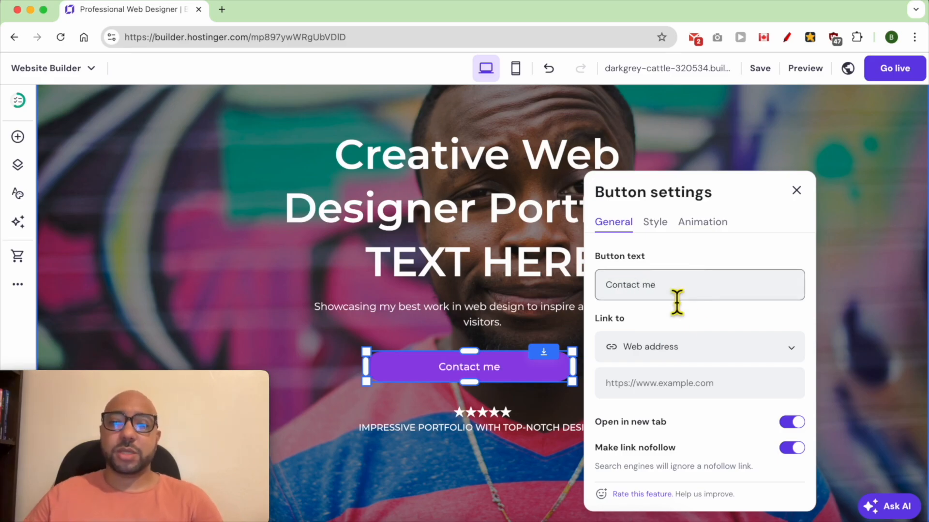
click(686, 344)
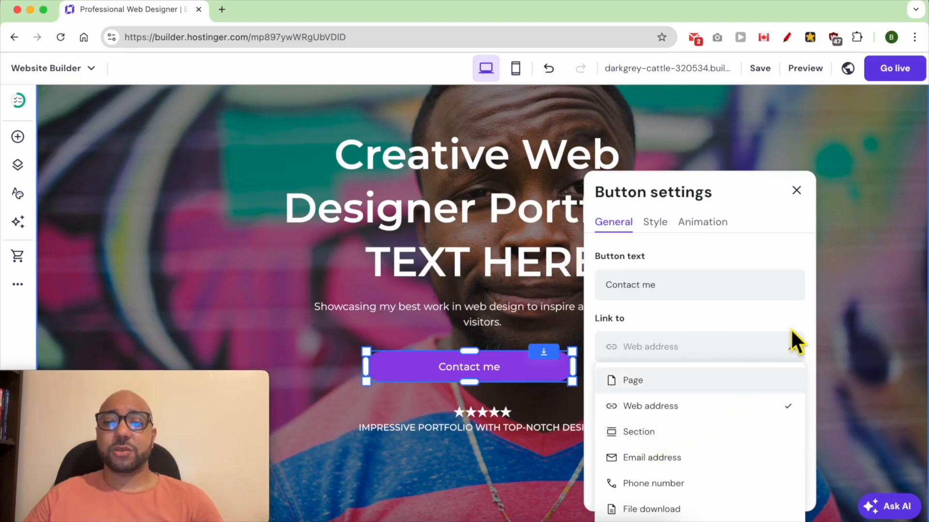
click(870, 267)
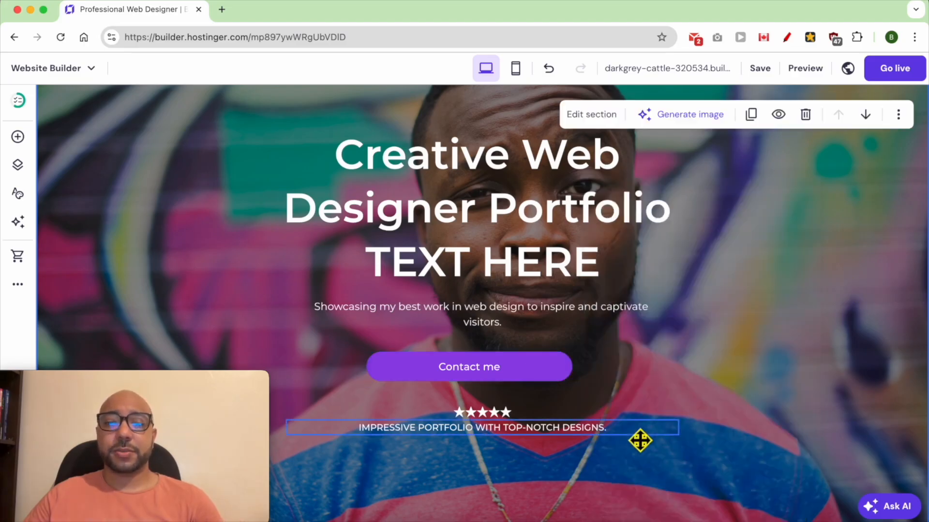
Open the star rating and the portfolio tagline below the hero button for text editing.
click(497, 427)
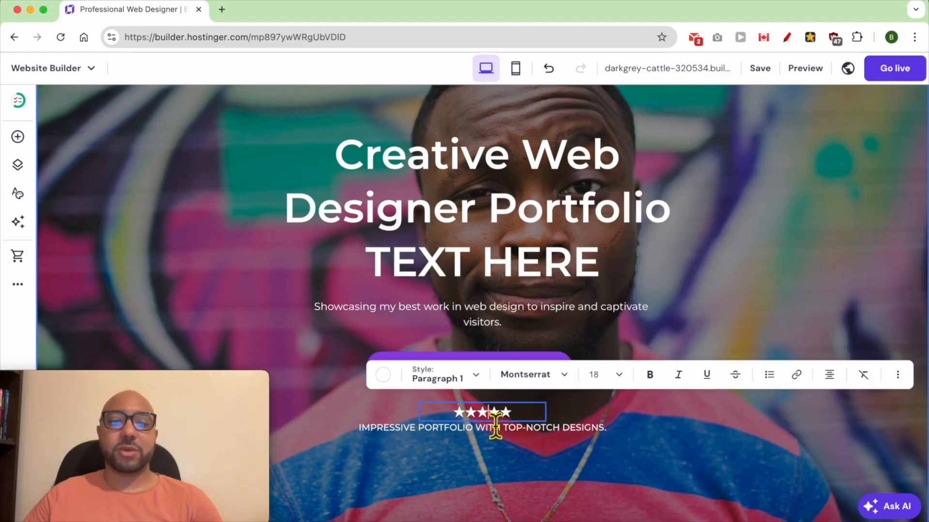
click(599, 442)
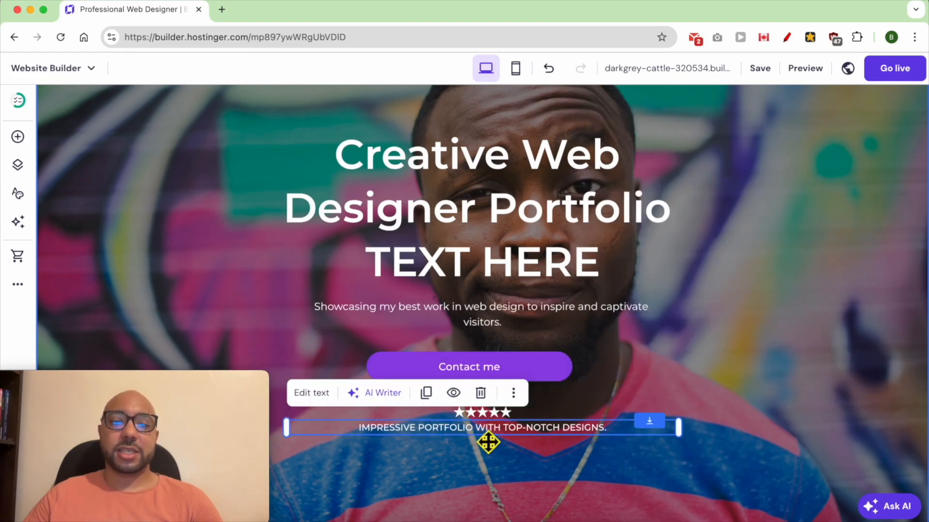
double_click(486, 436)
click(549, 453)
Switch to the mobile view and reposition the hero heading directly above the subtitle.
scroll(553, 414, up, 3)
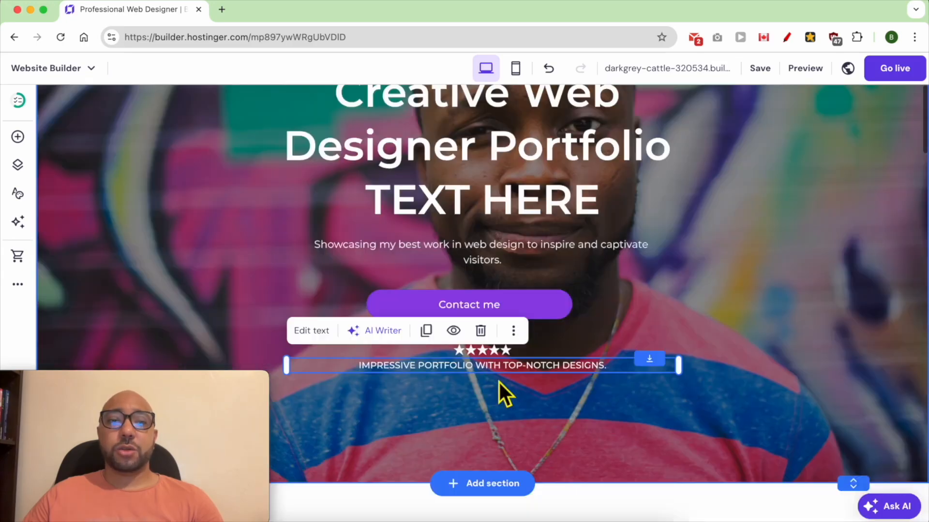
scroll(498, 394, down, 2)
scroll(490, 414, up, 3)
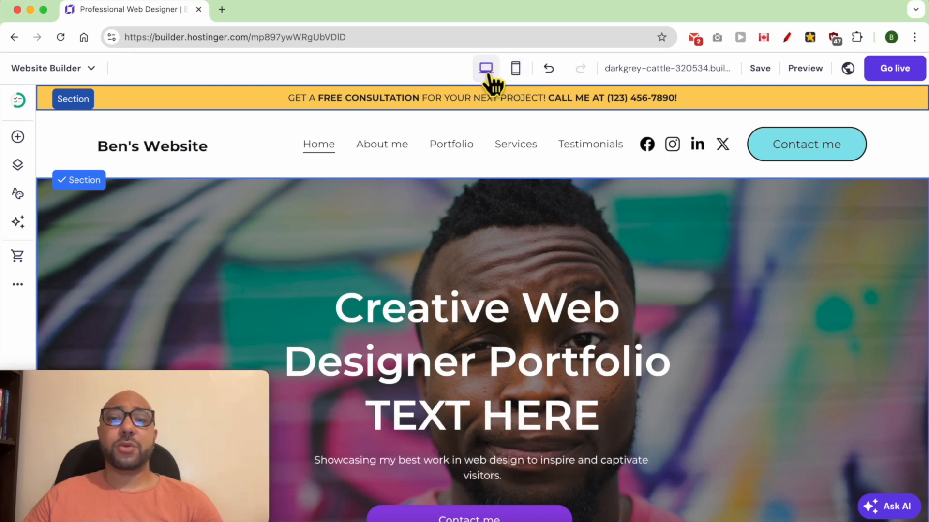
click(516, 70)
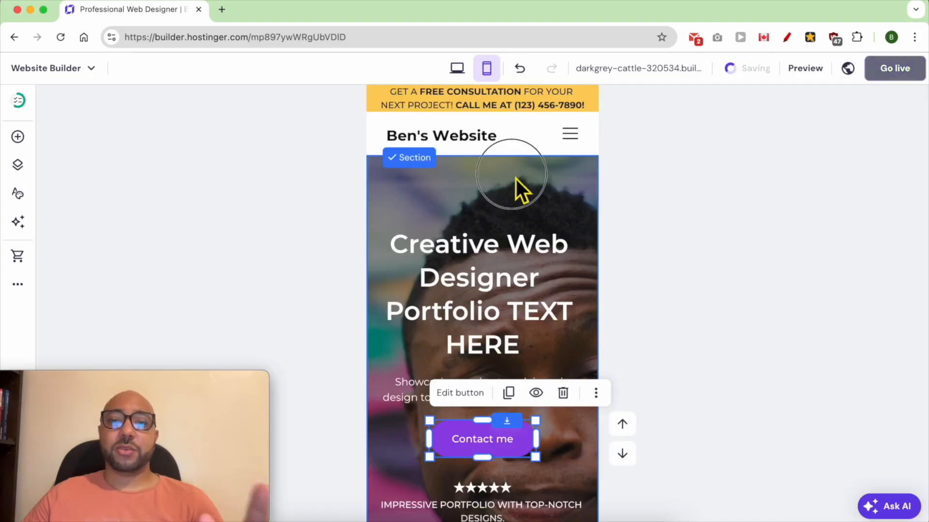
click(515, 179)
drag(516, 209, 492, 229)
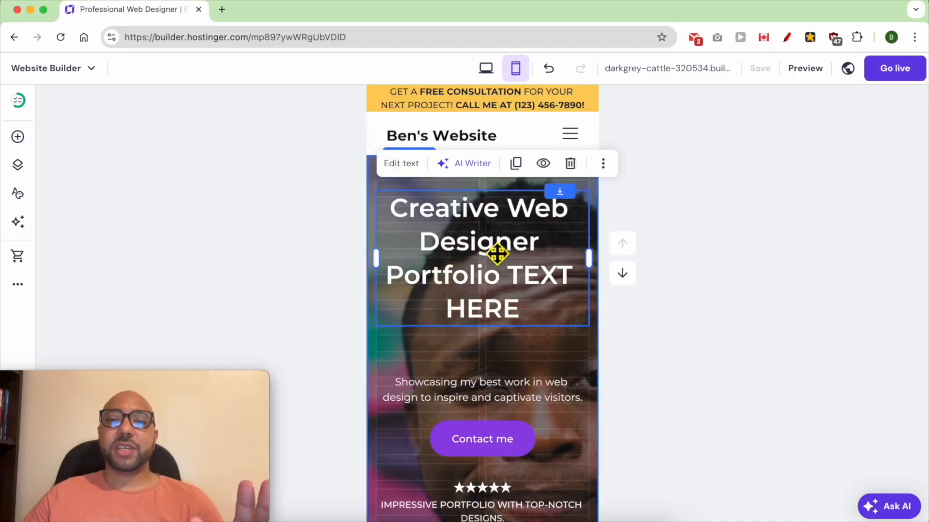
drag(498, 300, 498, 342)
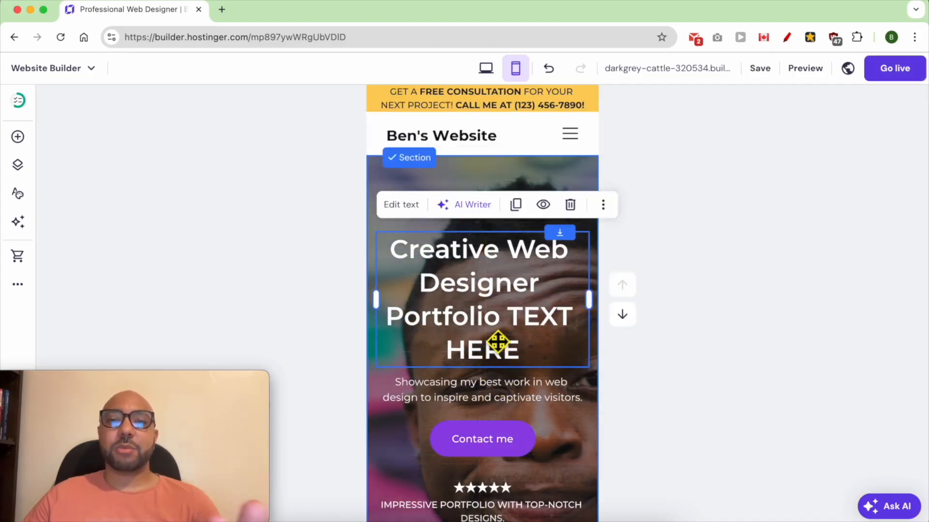
Shorten the hero section in the mobile layout to end just below the tagline, and return to the desktop view.
scroll(549, 385, down, 5)
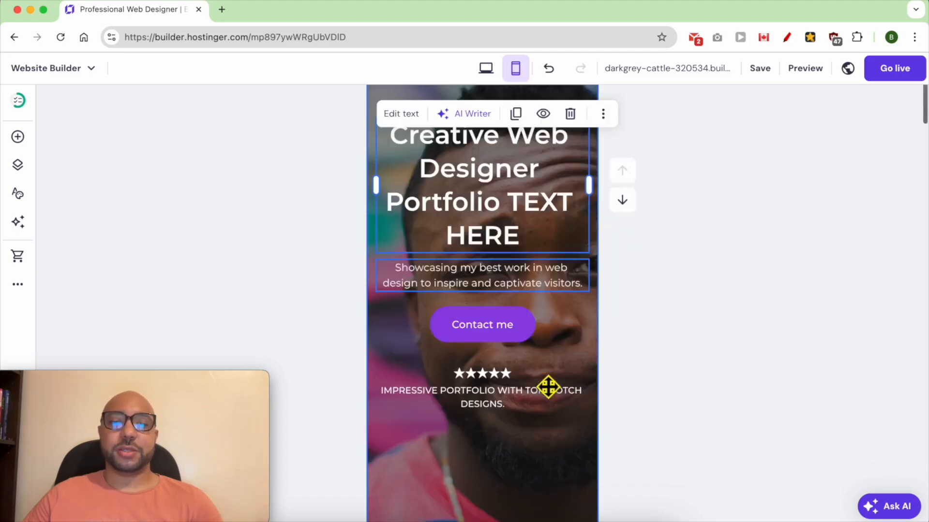
scroll(536, 402, down, 1)
scroll(536, 402, down, 4)
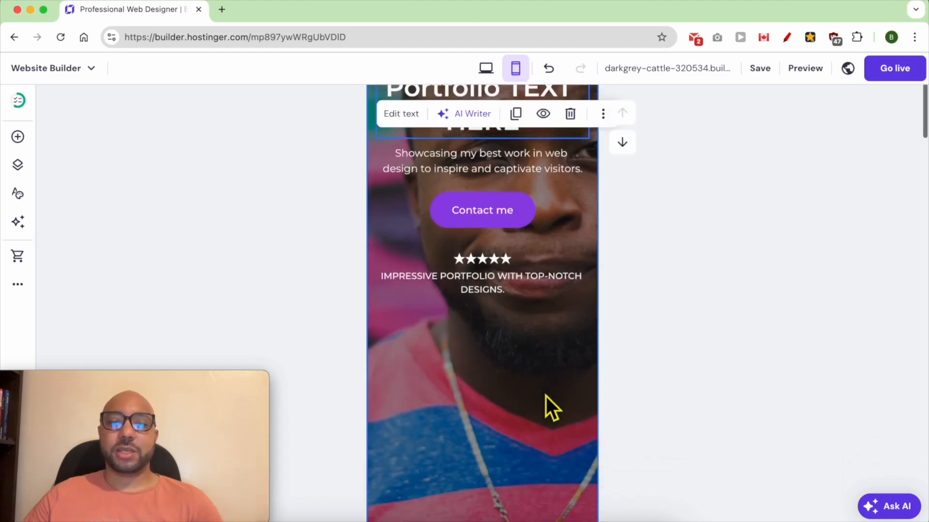
drag(584, 503, 575, 256)
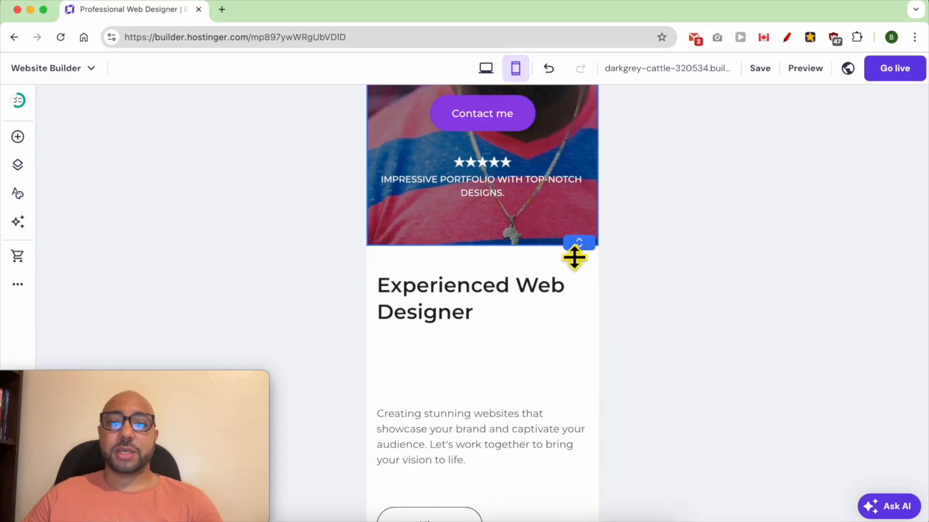
scroll(561, 300, up, 8)
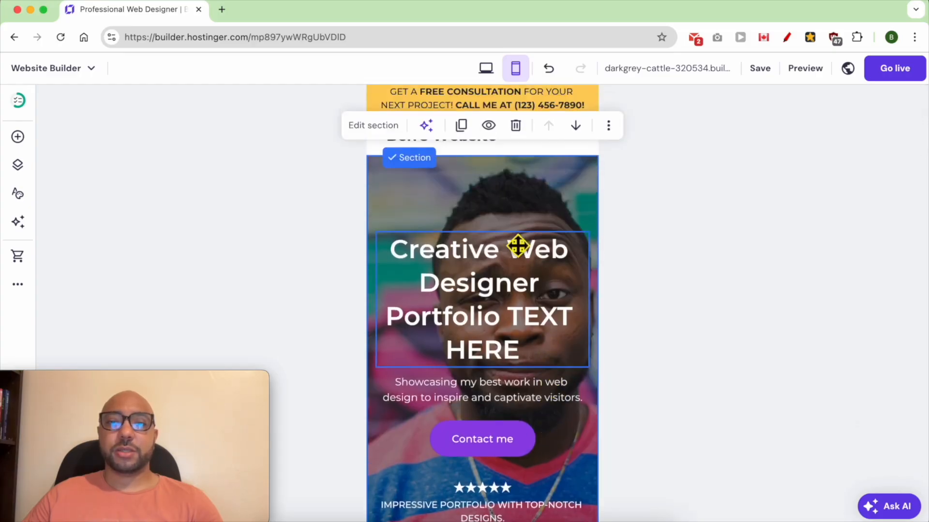
click(485, 71)
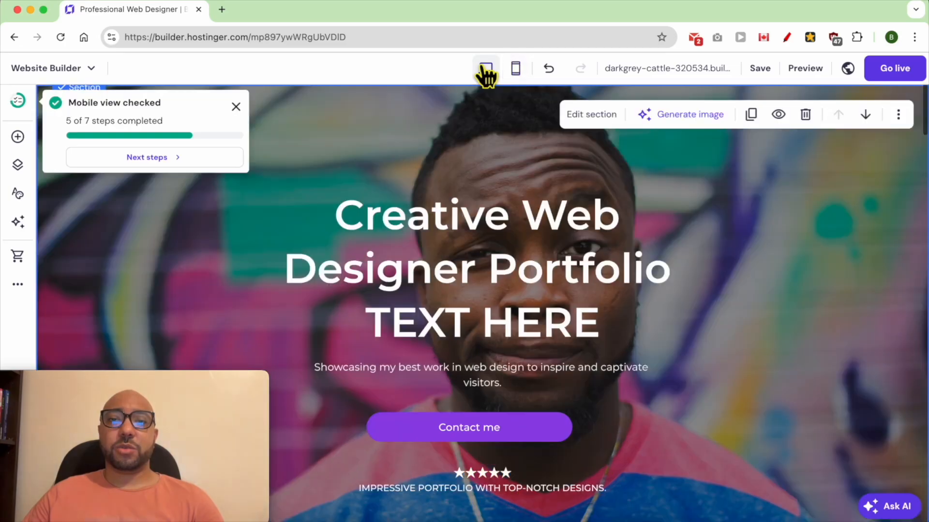
Add a text element to the upper part of the Experienced Web Designer section.
scroll(773, 319, down, 3)
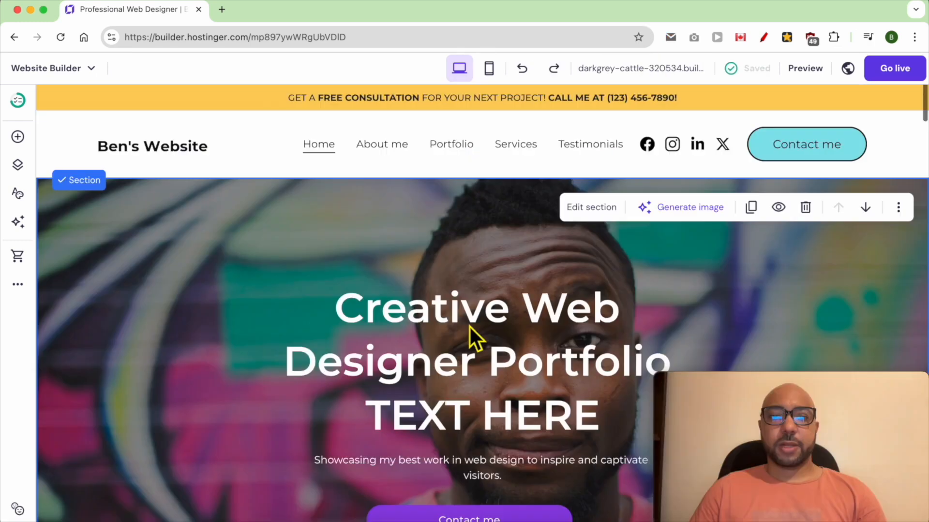
scroll(470, 329, down, 5)
scroll(469, 327, down, 4)
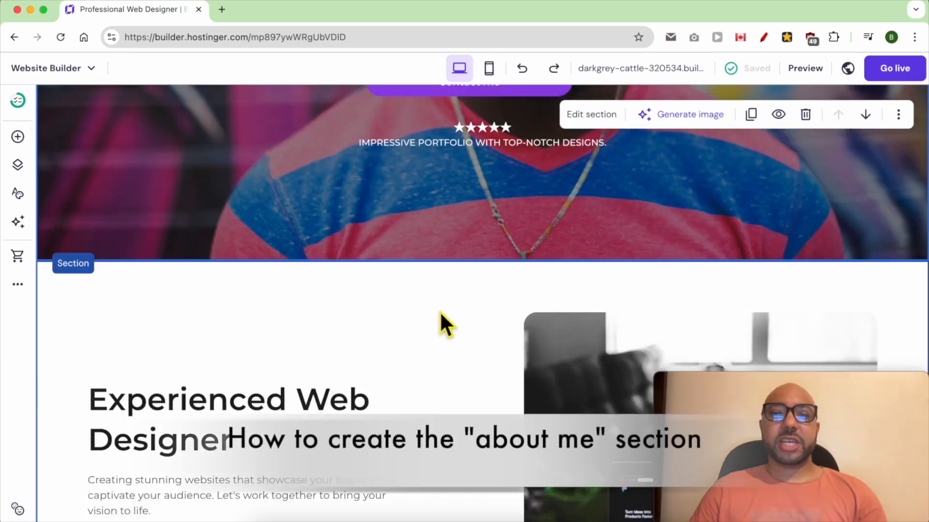
scroll(435, 361, down, 2)
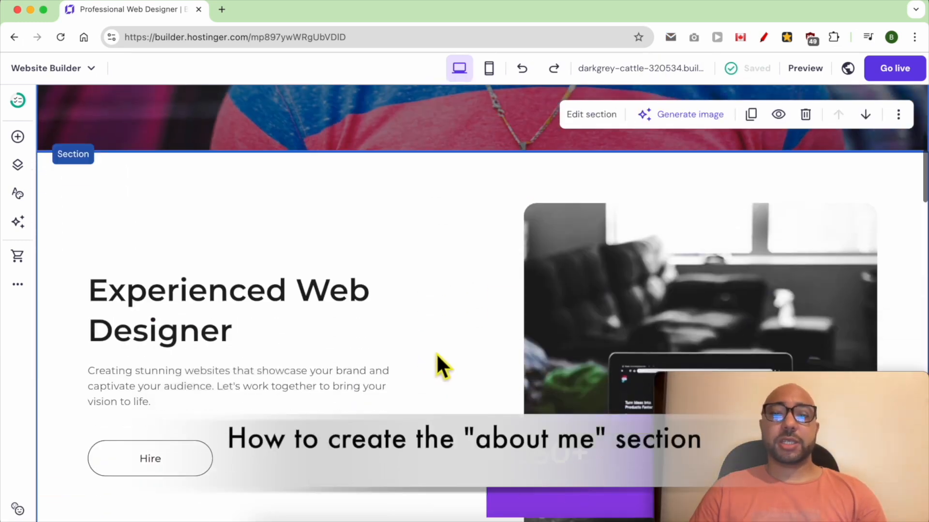
scroll(374, 310, down, 3)
scroll(373, 311, up, 3)
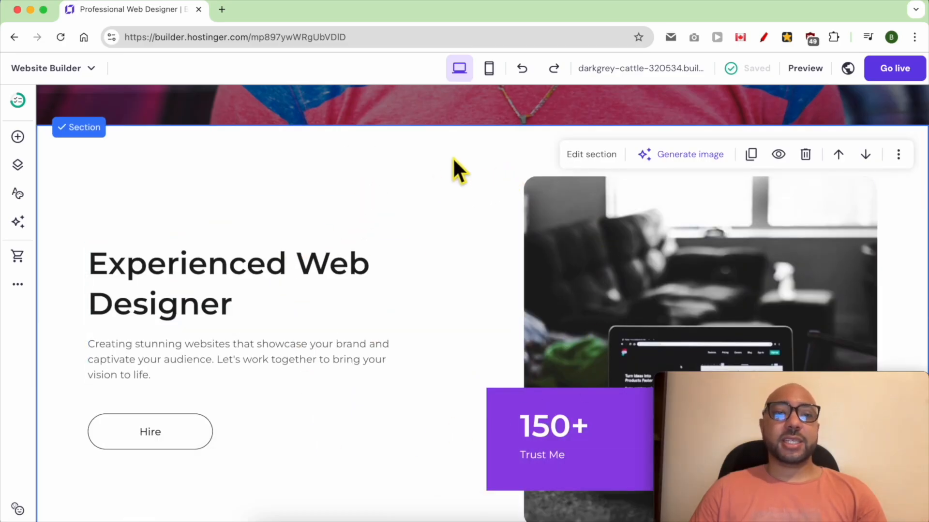
click(18, 138)
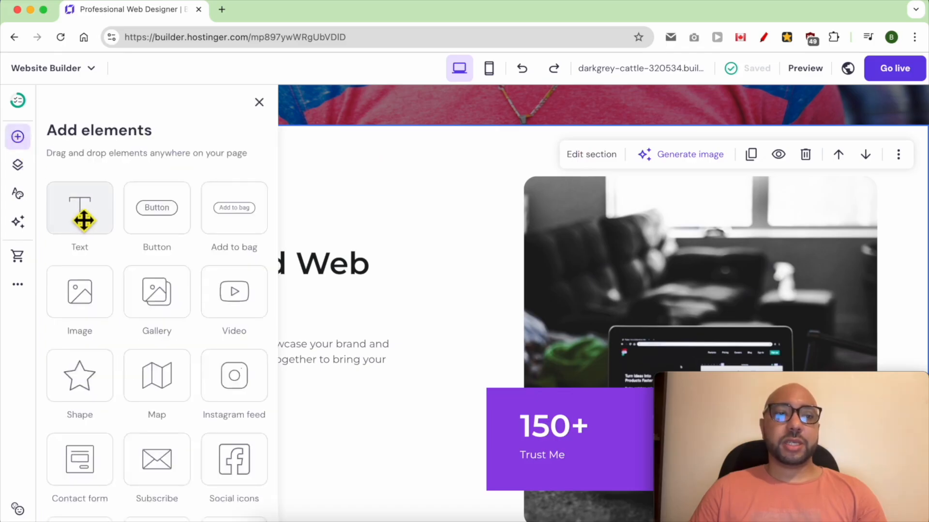
drag(78, 231, 454, 190)
Widen the new text element to fit on one line and center it at the top of the Experienced Web Designer section.
scroll(425, 346, up, 6)
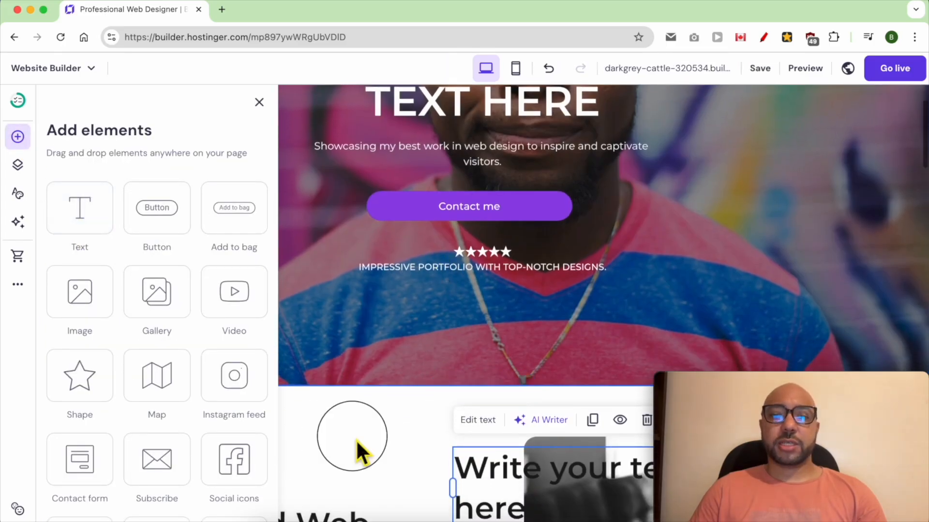
click(356, 439)
scroll(394, 400, down, 3)
drag(477, 313, 381, 283)
drag(611, 273, 716, 272)
drag(510, 260, 478, 260)
Increase the height of the Experienced Web Designer section by extending its lower edge.
scroll(806, 261, down, 3)
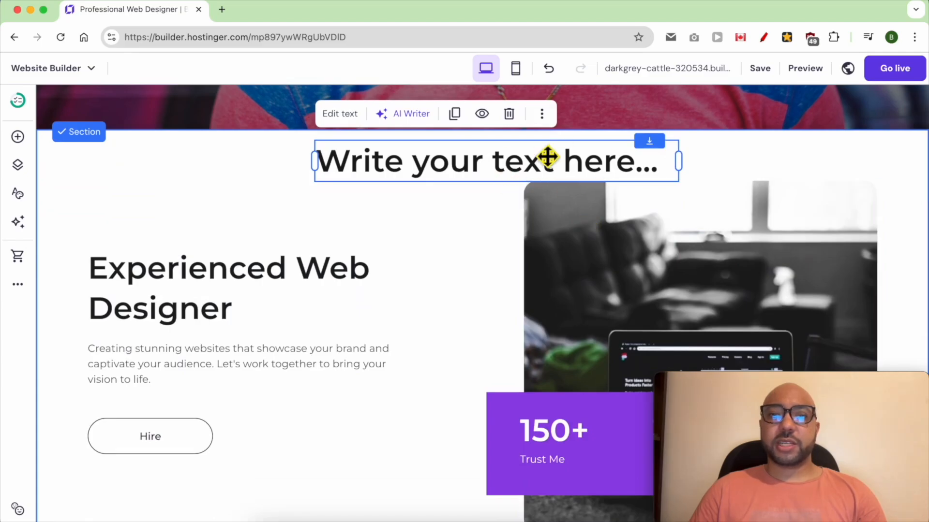
scroll(639, 222, down, 8)
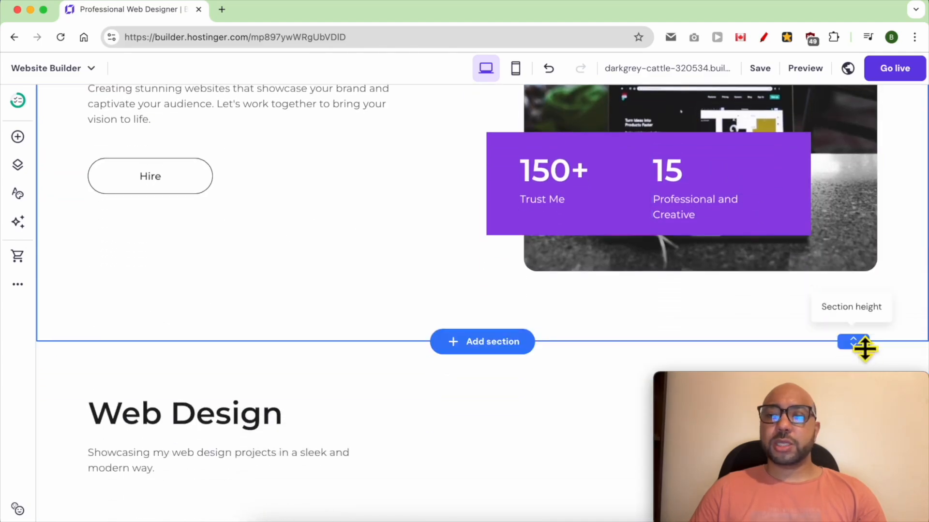
drag(865, 348, 860, 409)
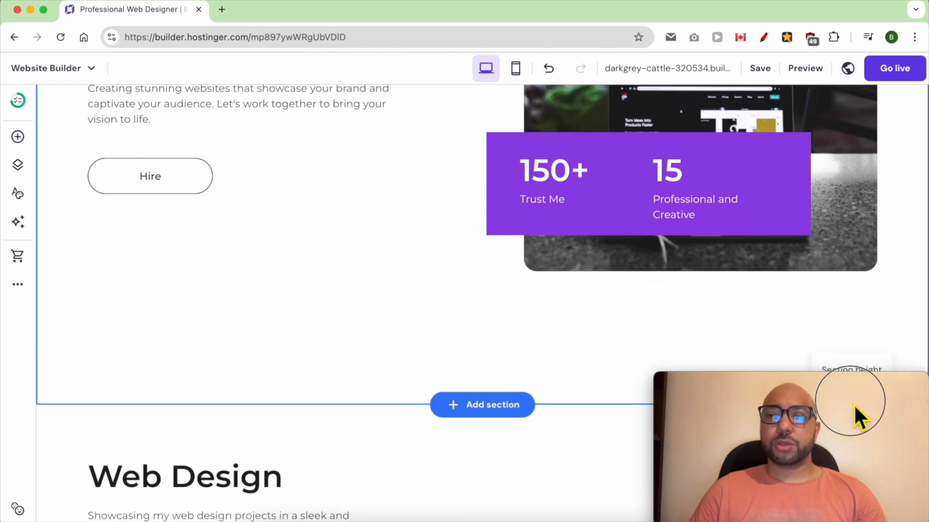
Replace the placeholder heading above the Experienced Web Designer section's content with "About me" and center it.
drag(721, 314, 283, 74)
drag(288, 32, 210, 194)
scroll(206, 192, up, 3)
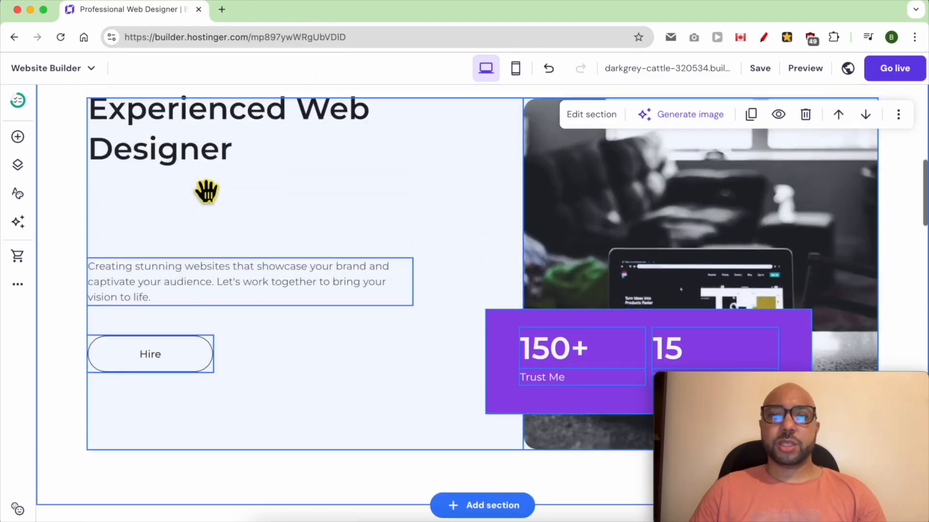
scroll(207, 191, up, 4)
drag(367, 284, 401, 270)
double_click(394, 182)
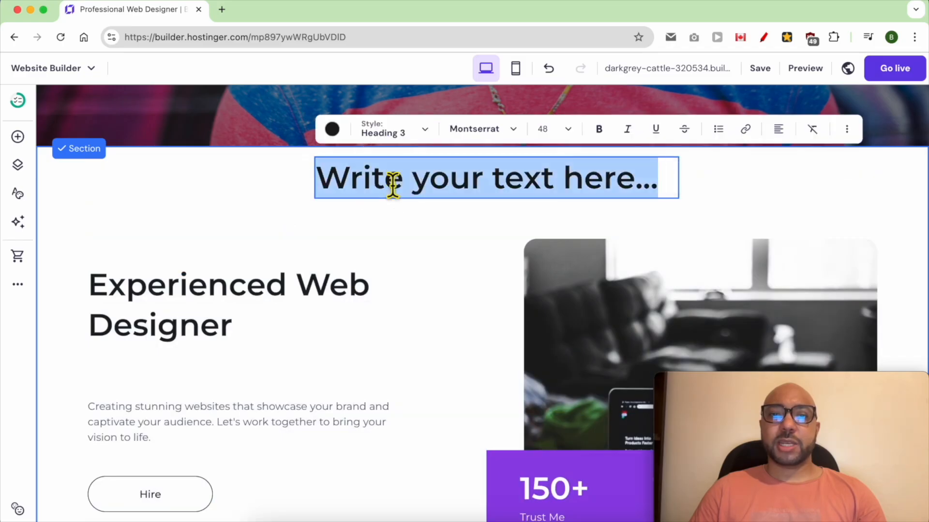
text(About ME)
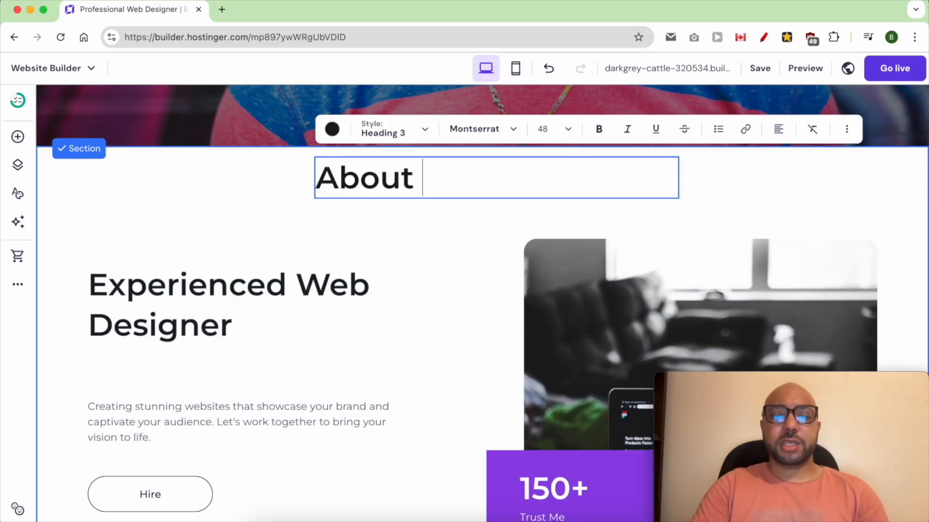
key(BackSpace)
key(BackSpace)
key(BackSpace)
text(me)
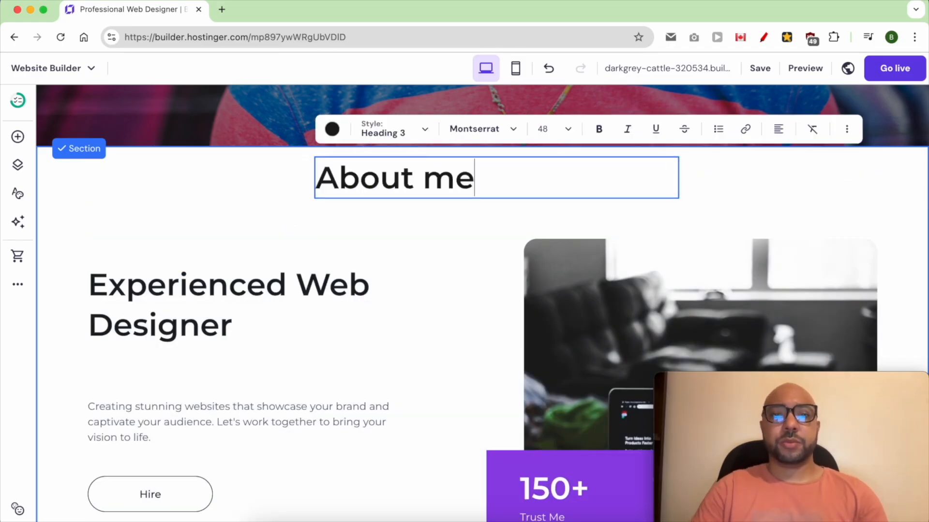
Replace the Experienced Web Designer section's image with a free photo of a man in a dark shirt, found under "guy".
click(624, 290)
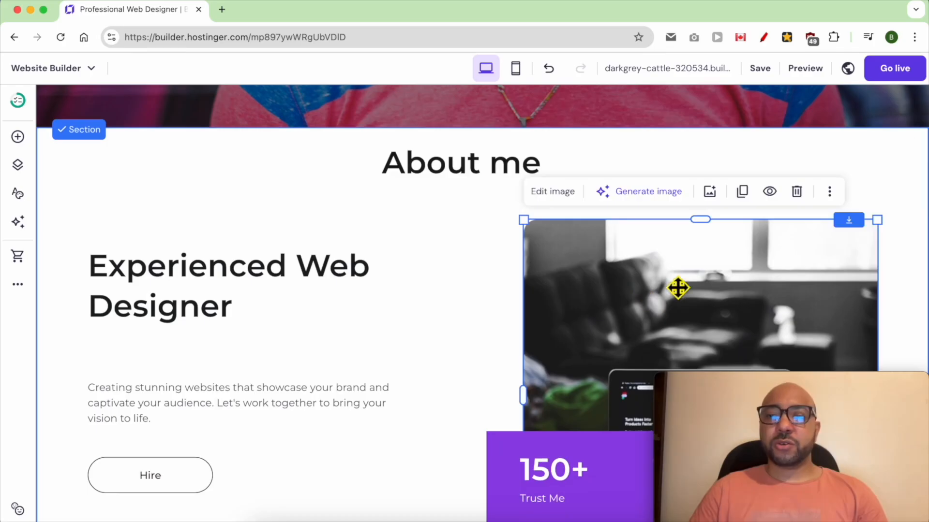
click(560, 193)
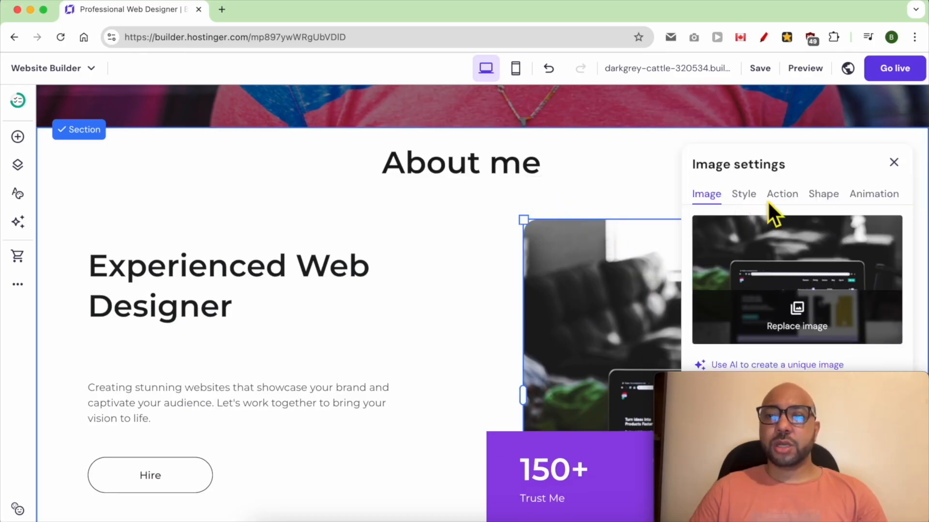
click(814, 330)
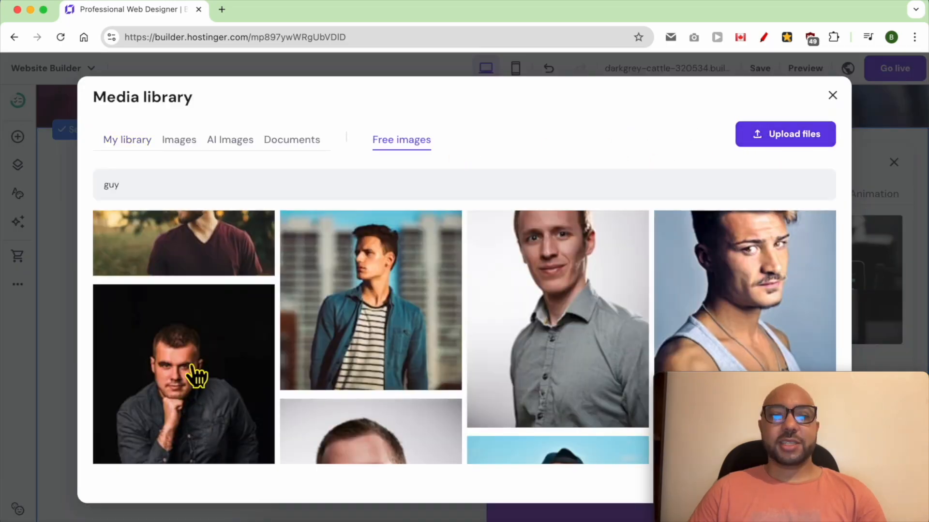
click(199, 377)
drag(710, 379, 300, 407)
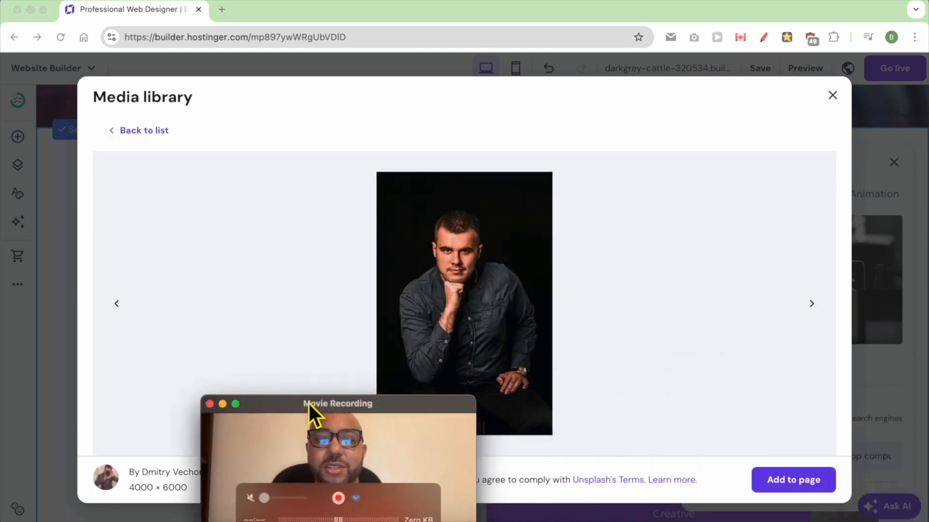
click(810, 493)
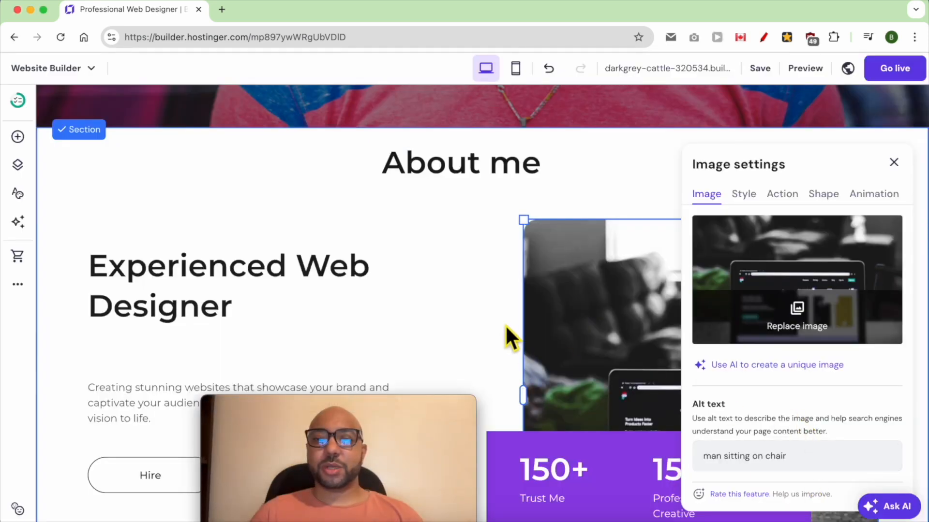
click(502, 306)
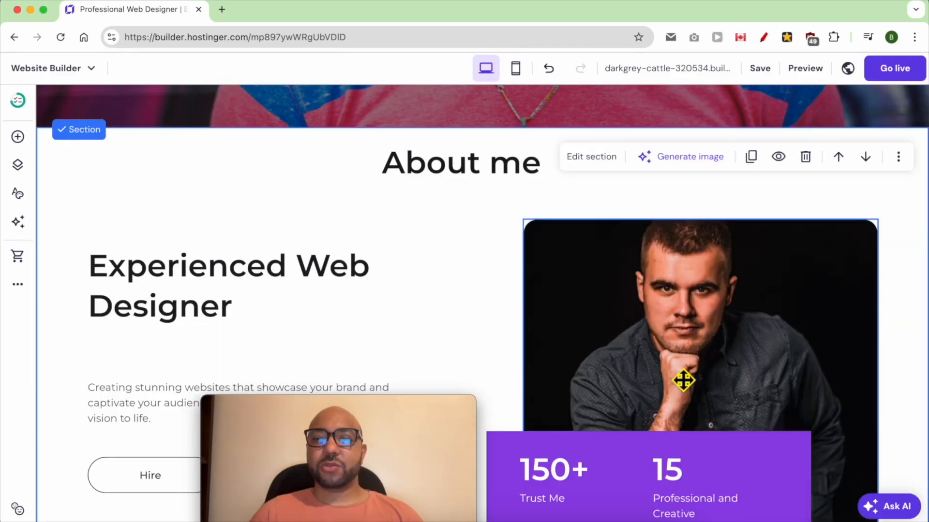
drag(426, 411, 879, 387)
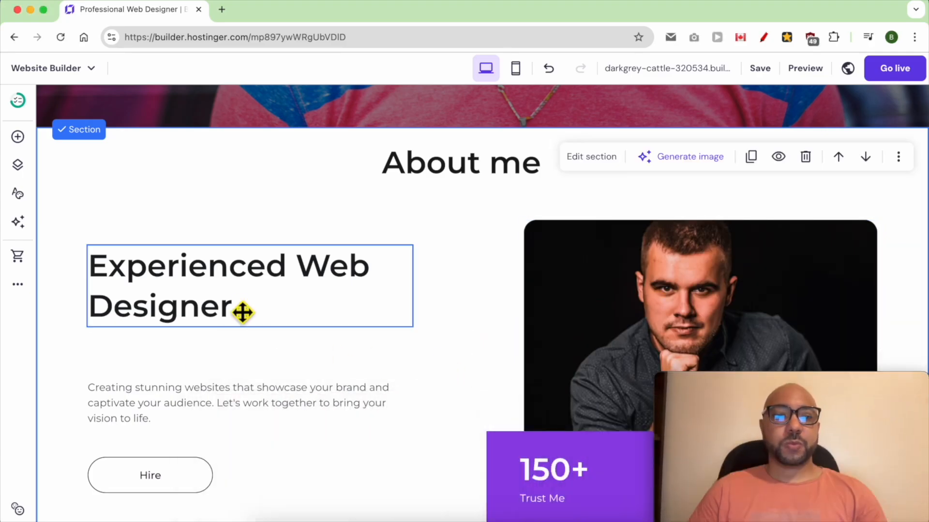
Move the description paragraph and the Hire button up closer to the Experienced Web Designer heading.
click(234, 325)
double_click(188, 295)
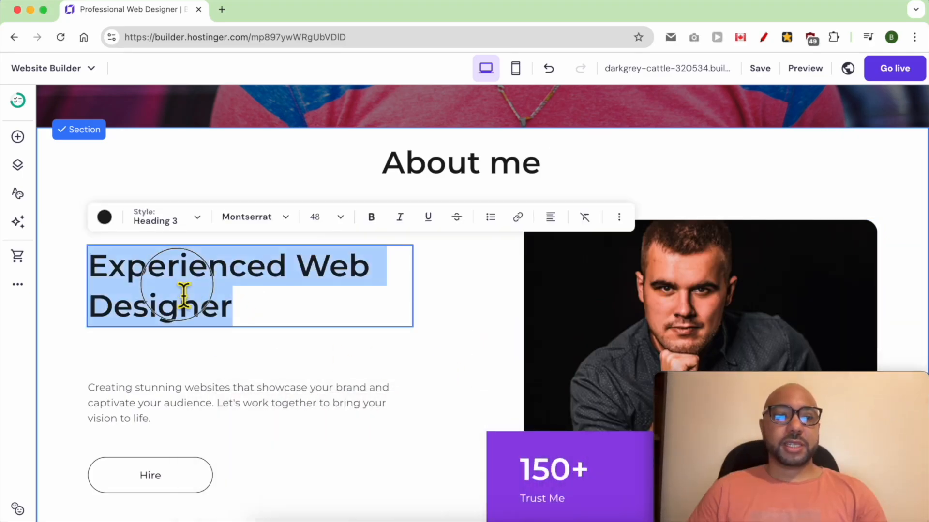
click(179, 402)
drag(179, 404, 182, 385)
click(182, 477)
drag(182, 479, 198, 449)
Copy the word "Portfolio" from the section list in TextEdit and return to the website builder.
scroll(321, 271, down, 15)
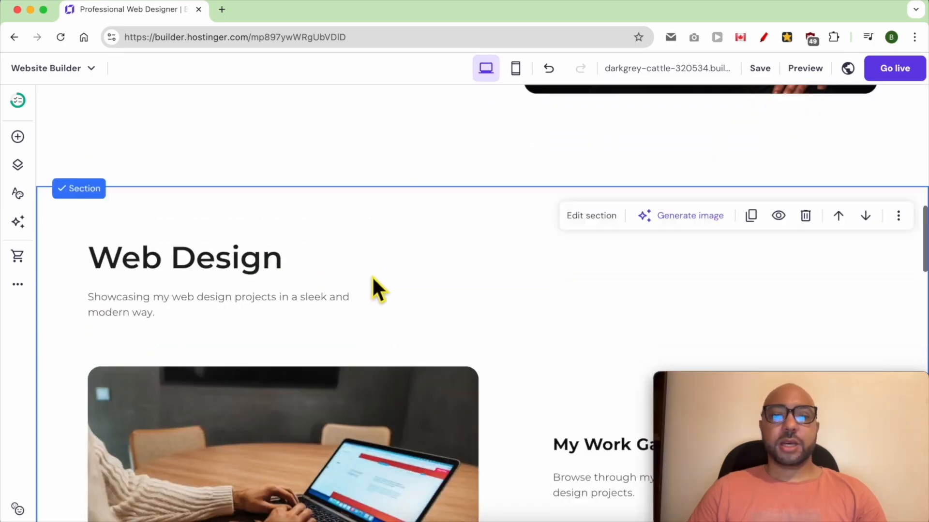
click(343, 520)
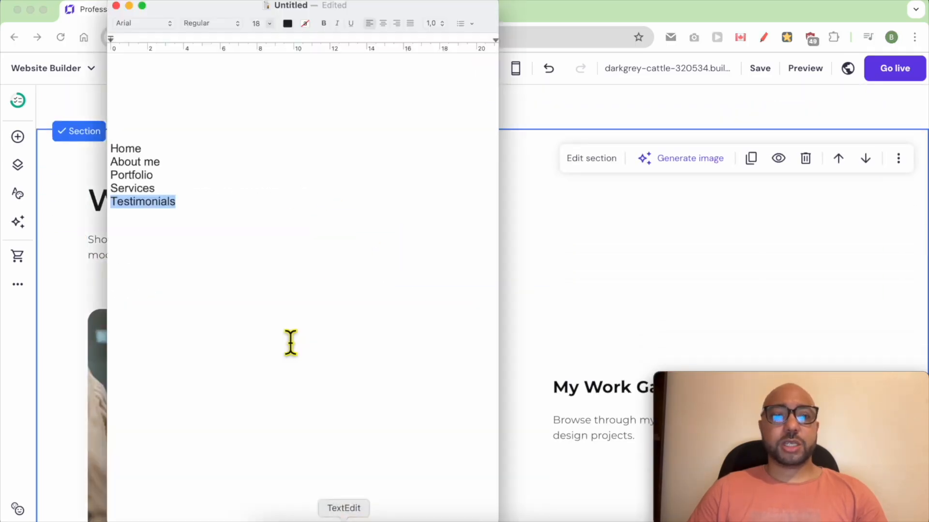
double_click(141, 175)
right_click(141, 176)
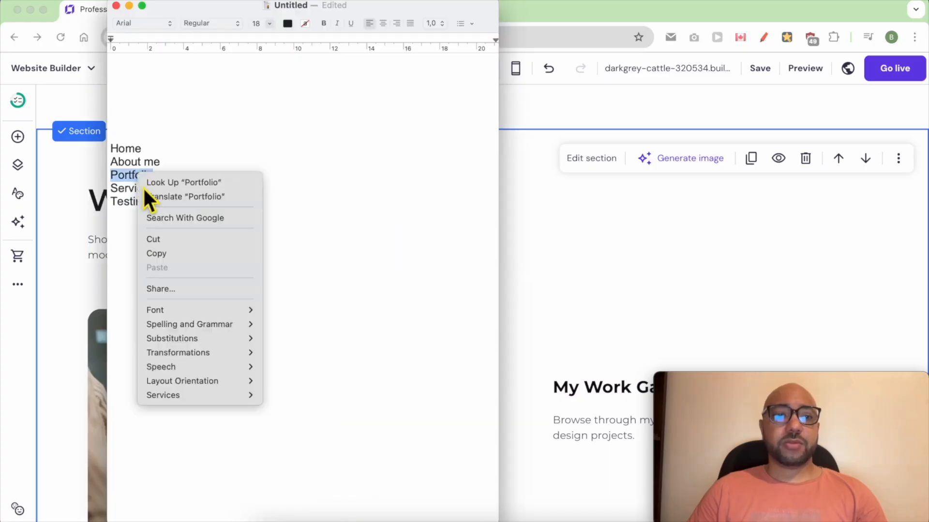
click(161, 253)
click(541, 255)
Move the Creative Designs section up so that it sits directly below the About me section.
scroll(484, 223, down, 13)
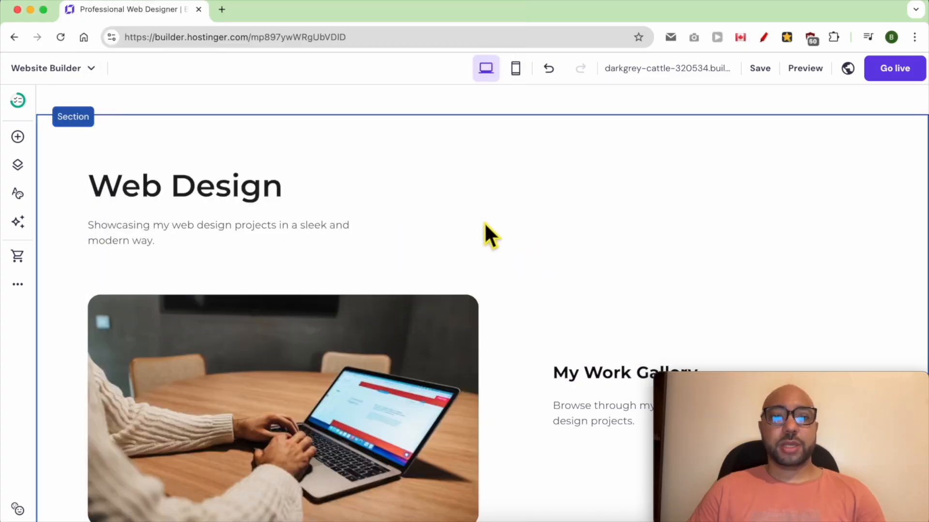
scroll(483, 222, down, 3)
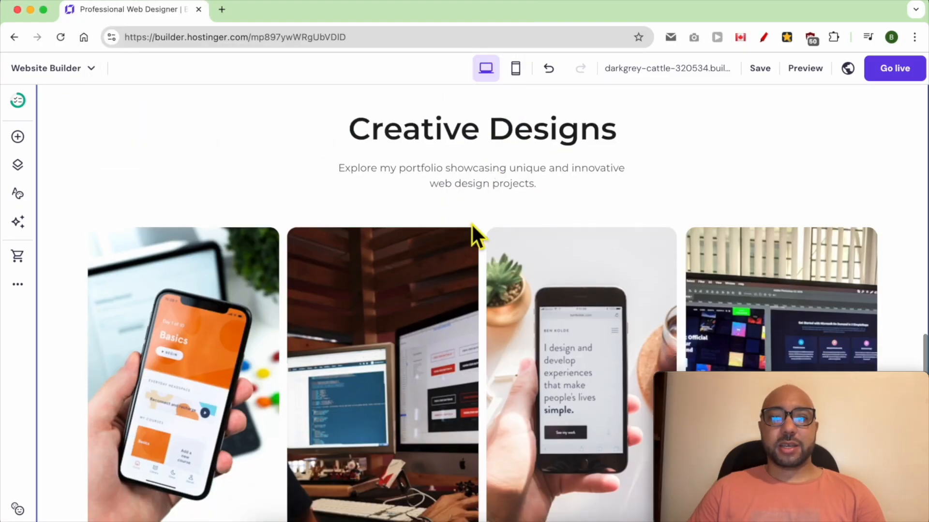
scroll(402, 145, up, 1)
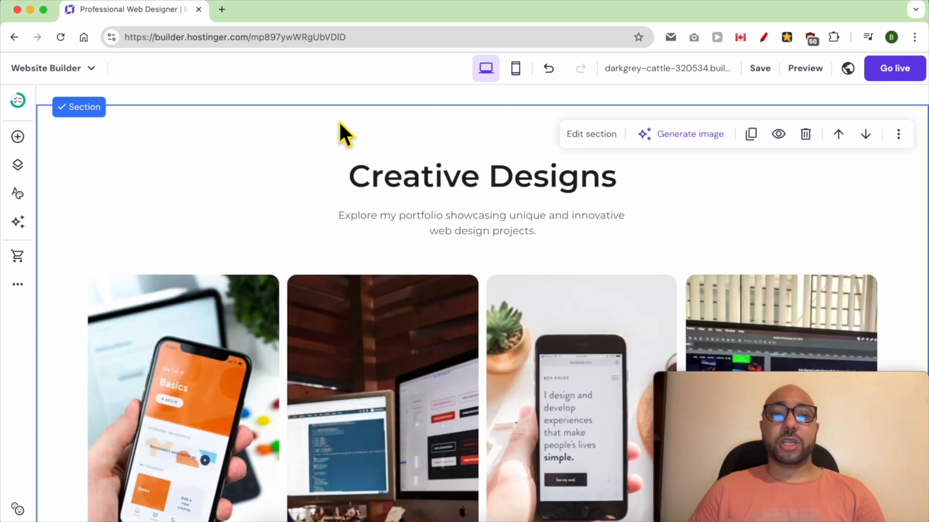
click(353, 126)
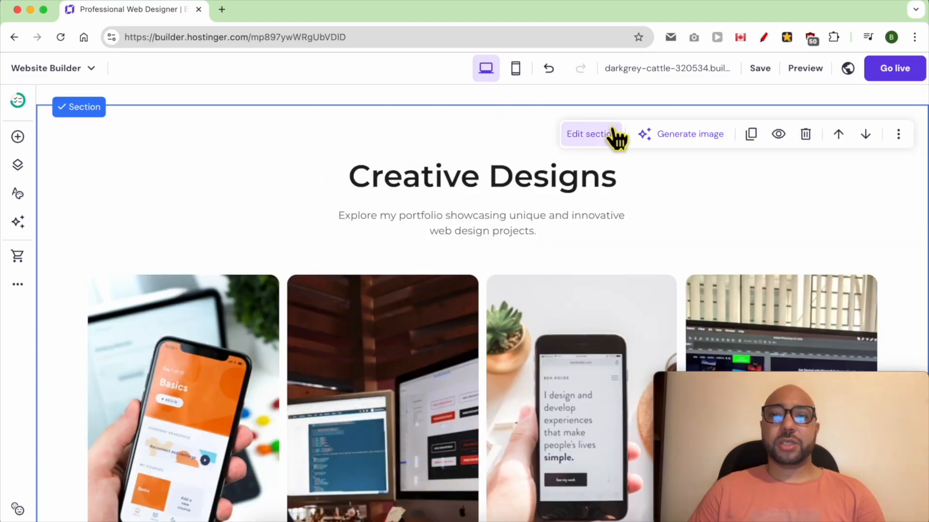
click(843, 140)
scroll(823, 159, up, 4)
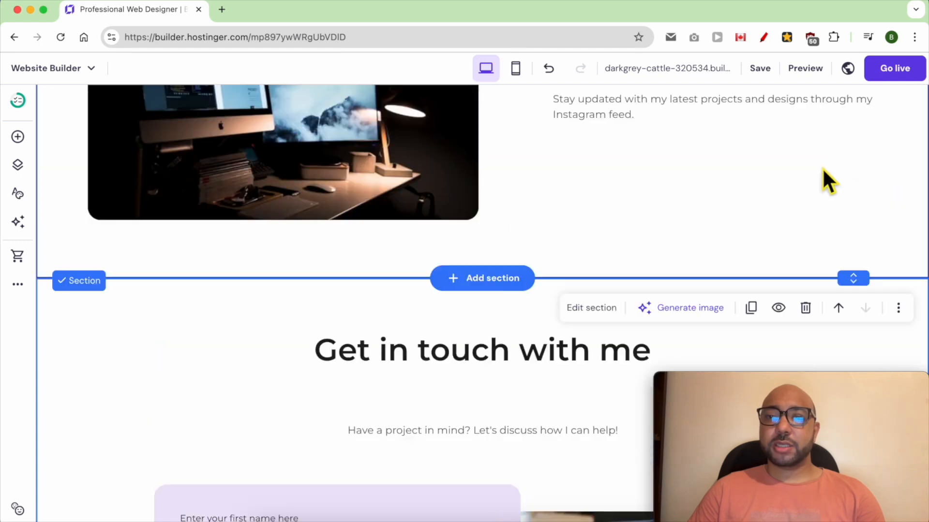
scroll(822, 169, up, 12)
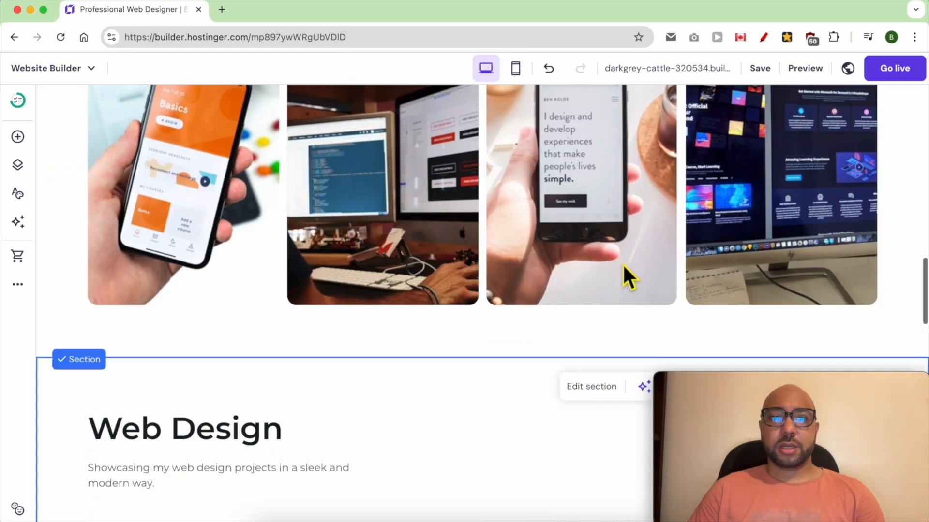
scroll(624, 266, up, 8)
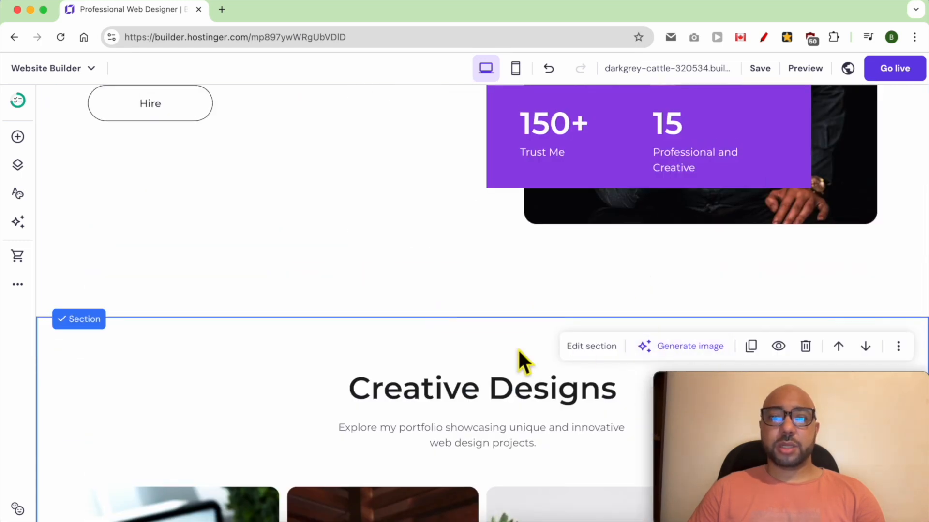
Replace the Creative Designs heading text with "PORTFOLIO".
scroll(528, 352, up, 5)
scroll(501, 234, down, 5)
click(452, 412)
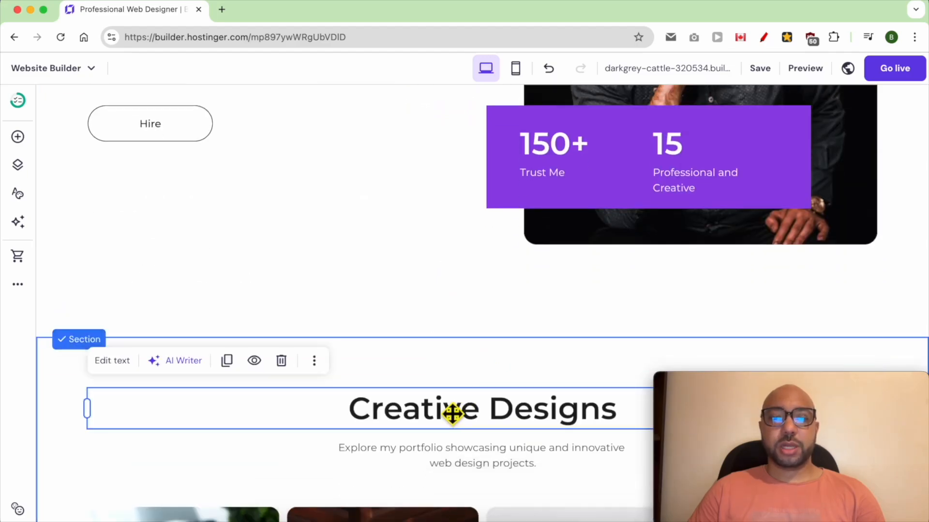
double_click(452, 423)
text(PORTF)
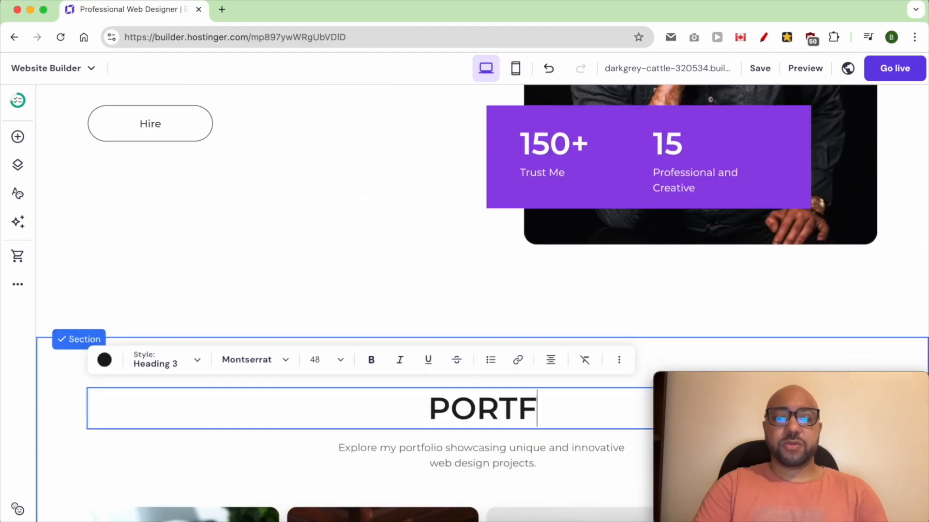
text(OLIO)
Retype the About me heading in capital letters to match the portfolio heading.
scroll(425, 256, up, 7)
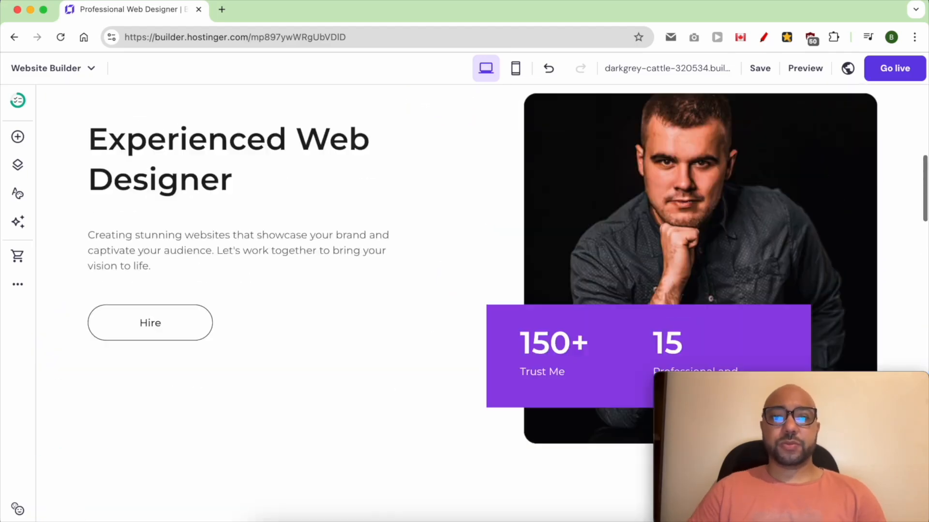
click(455, 195)
double_click(453, 197)
text(ABOUT)
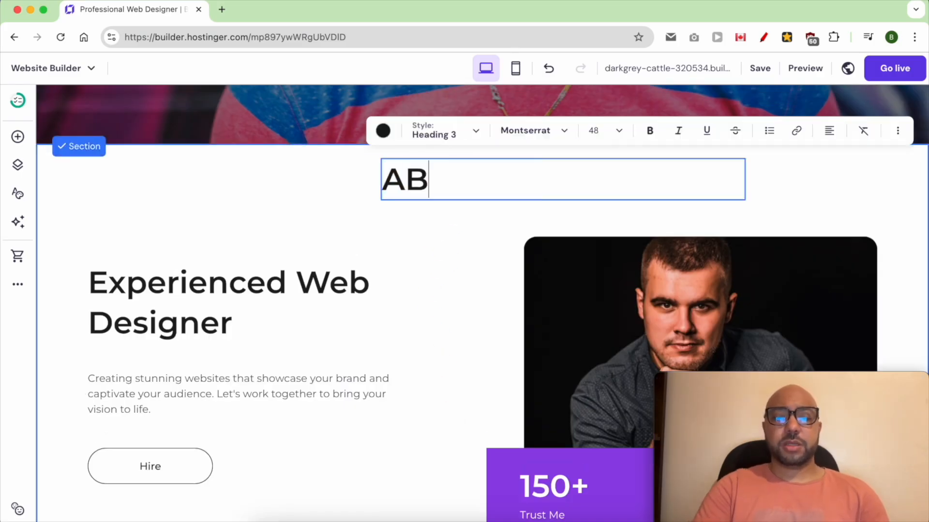
scroll(452, 193, down, 10)
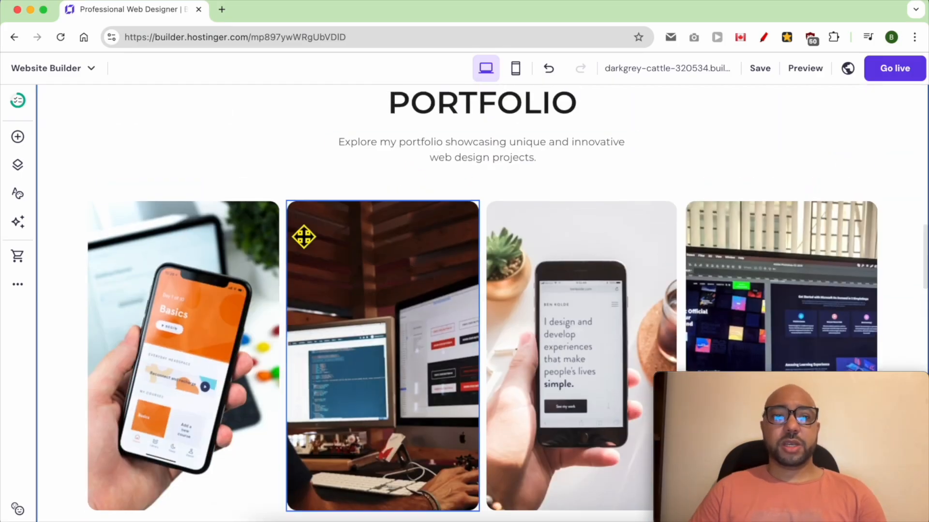
click(255, 275)
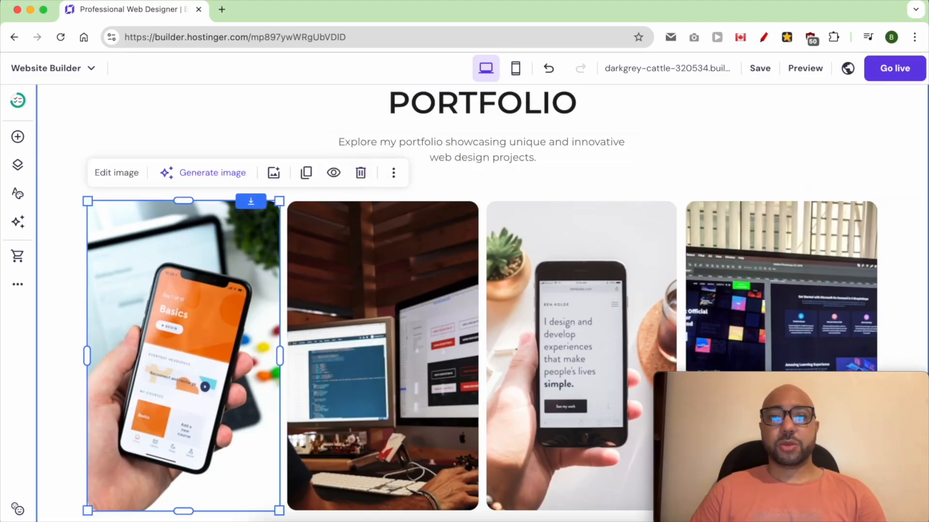
click(451, 169)
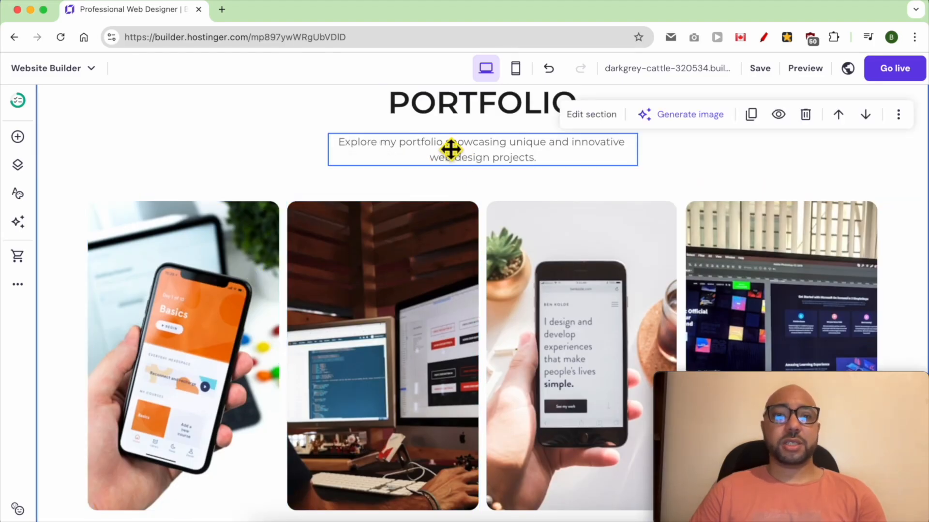
click(223, 286)
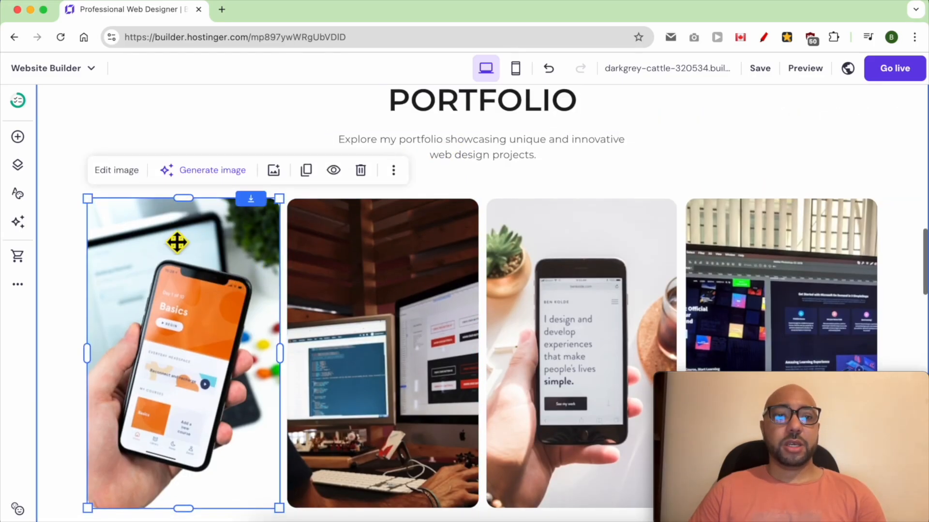
Add a text element below the row of images in the portfolio section.
scroll(214, 340, down, 4)
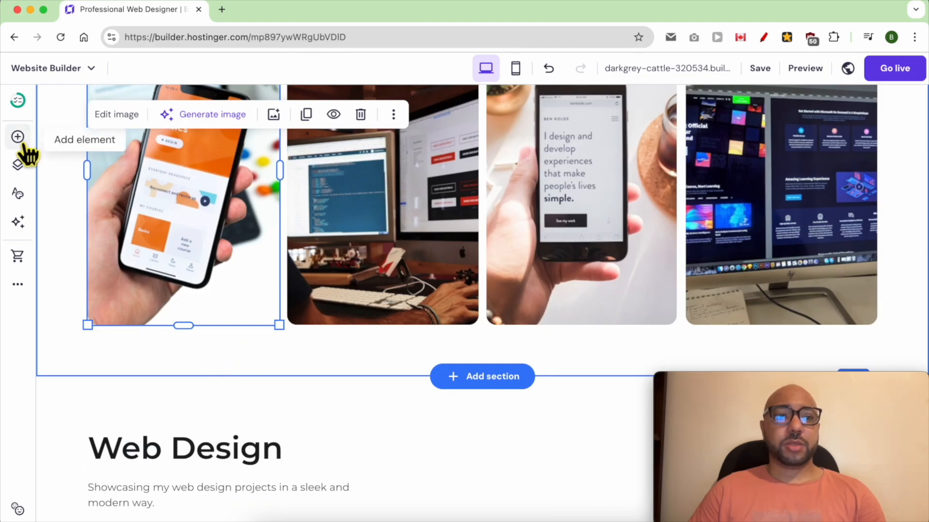
click(28, 143)
drag(83, 213, 360, 344)
scroll(408, 356, down, 4)
Apply the Paragraph 1 style to the new placeholder text below the portfolio images.
double_click(408, 326)
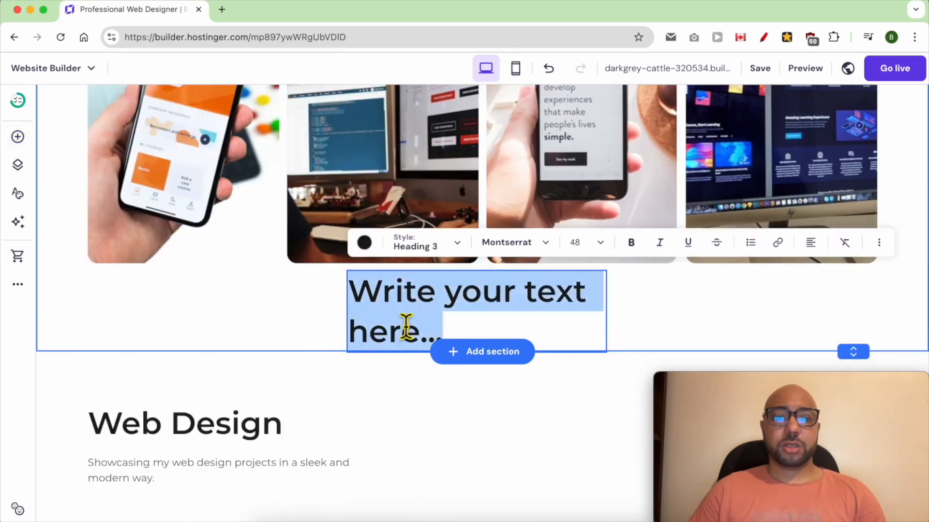
click(416, 245)
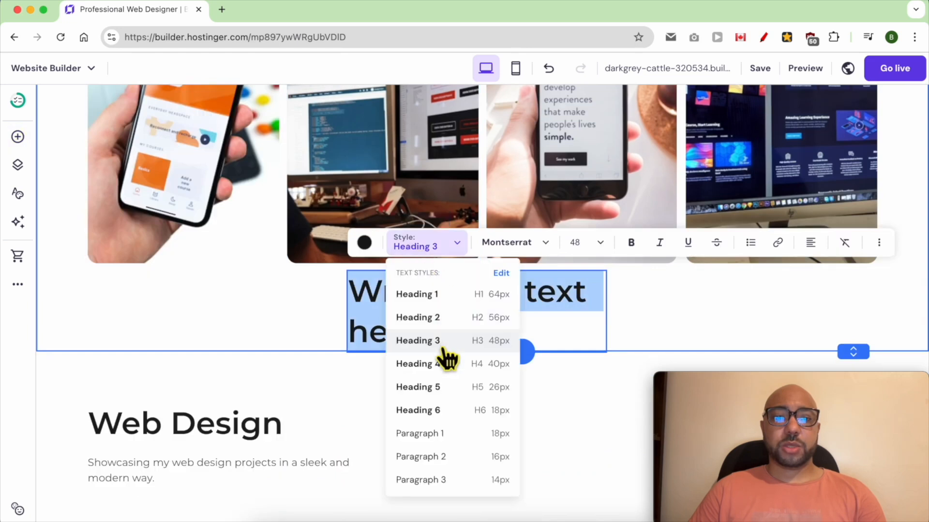
click(441, 433)
triple_click(429, 285)
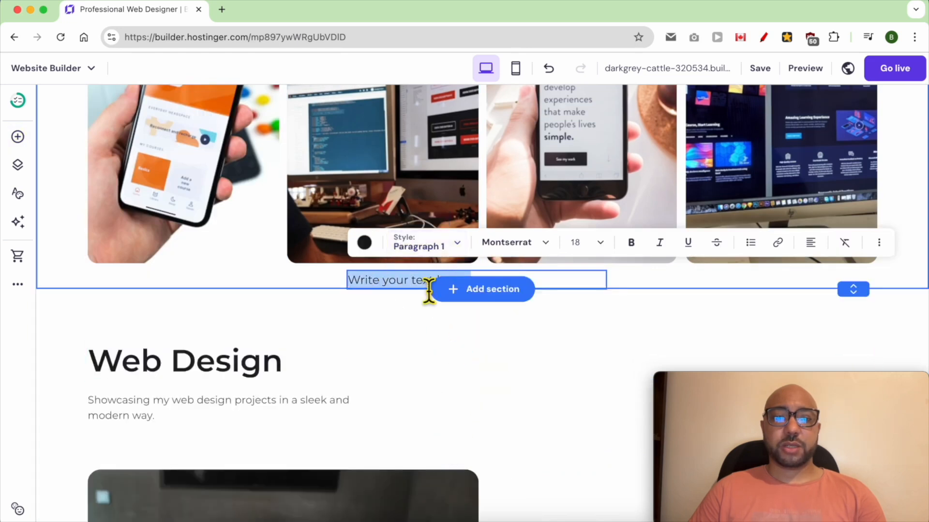
Make the placeholder text bold and set its font size to 25.
click(577, 243)
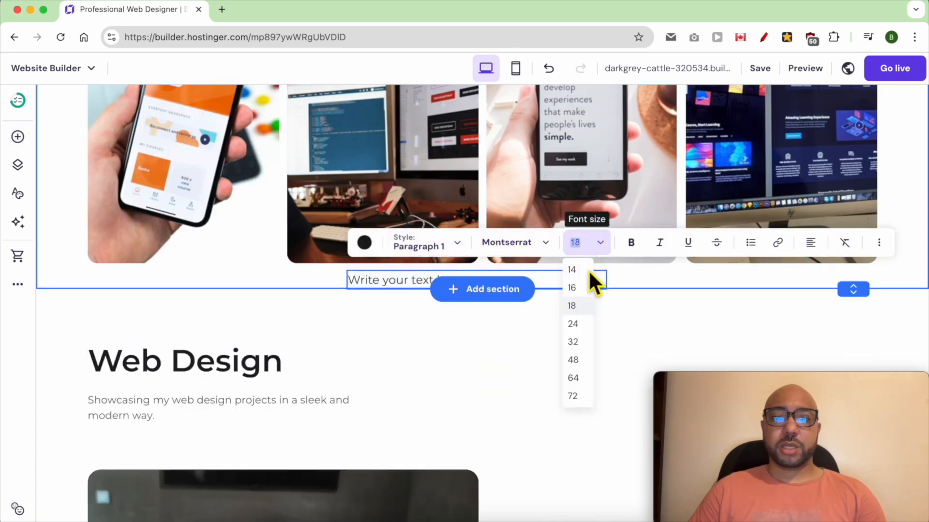
click(575, 367)
click(586, 244)
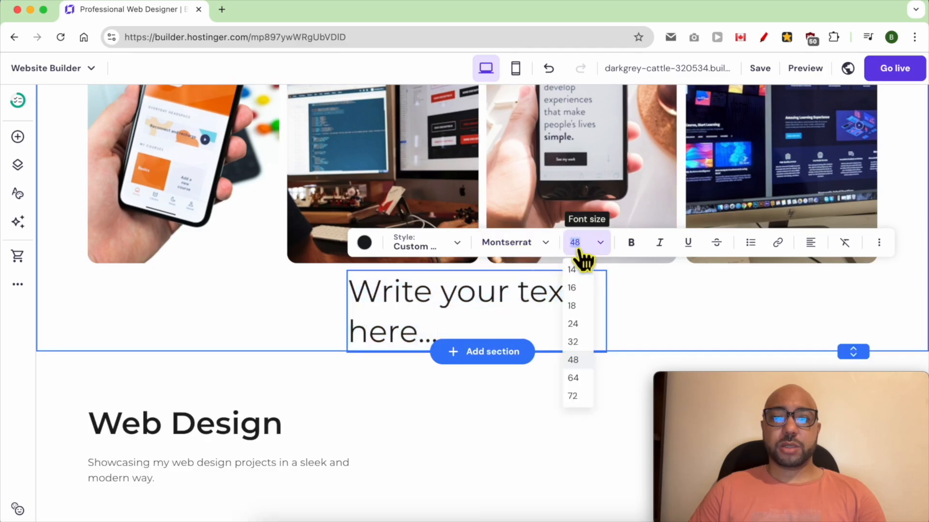
click(585, 343)
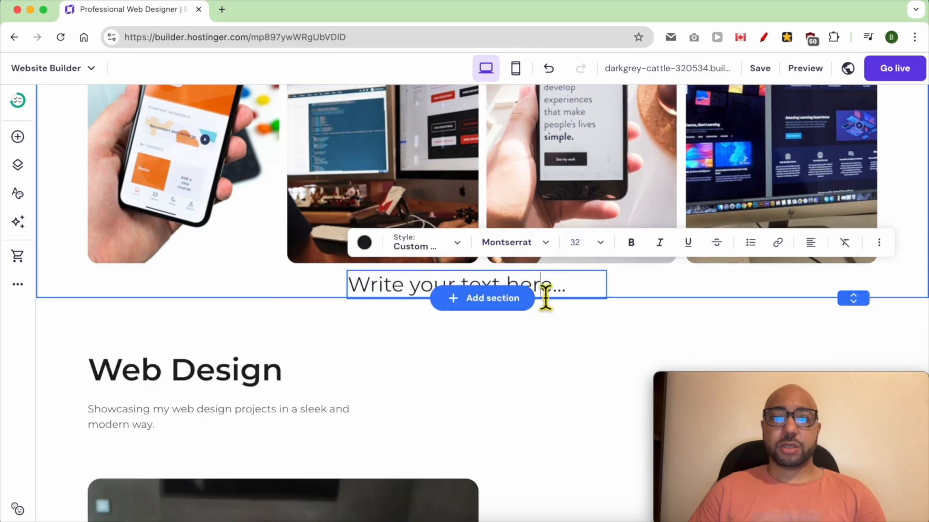
triple_click(545, 290)
click(632, 244)
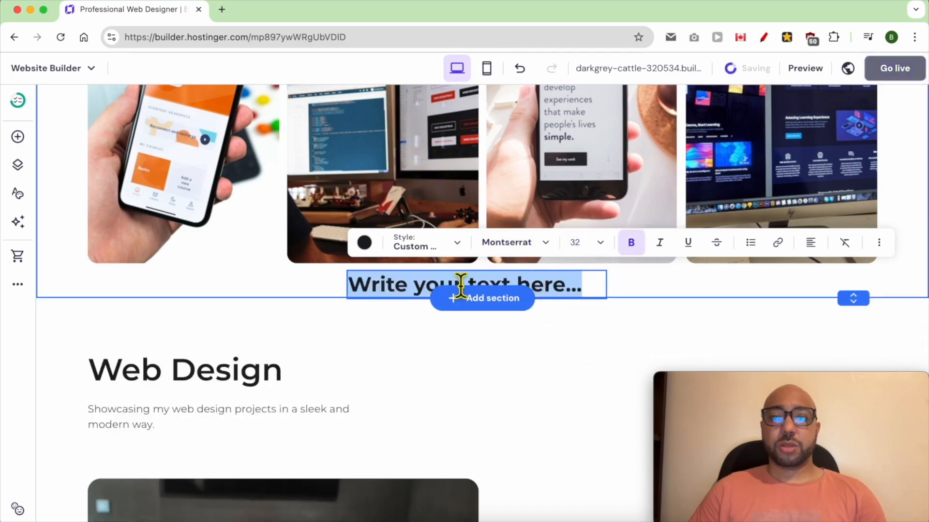
click(596, 247)
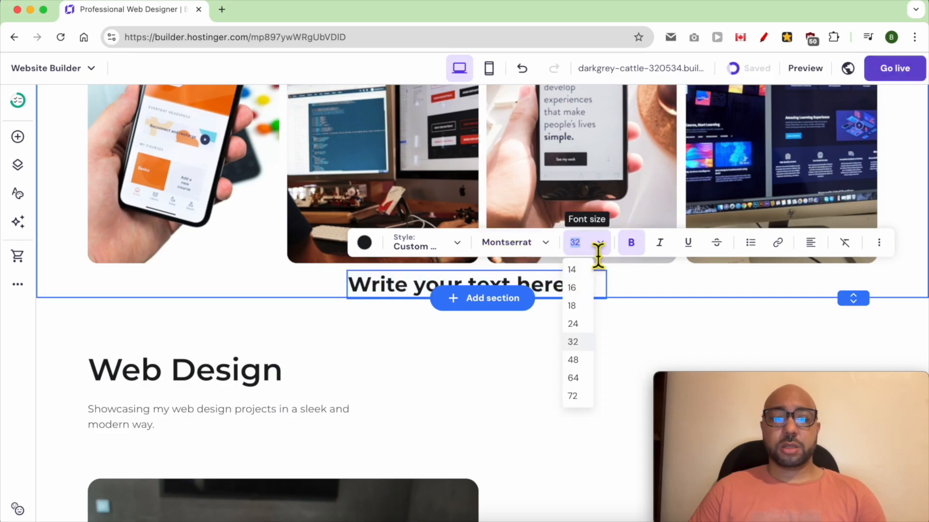
text(25)
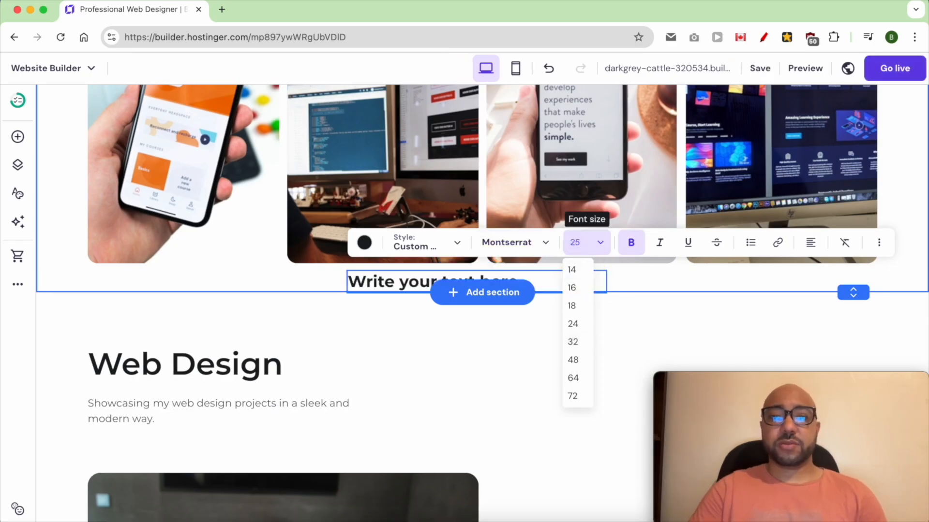
Extend the portfolio section downward and position the placeholder text just below the second image.
drag(363, 279, 318, 280)
drag(865, 300, 865, 360)
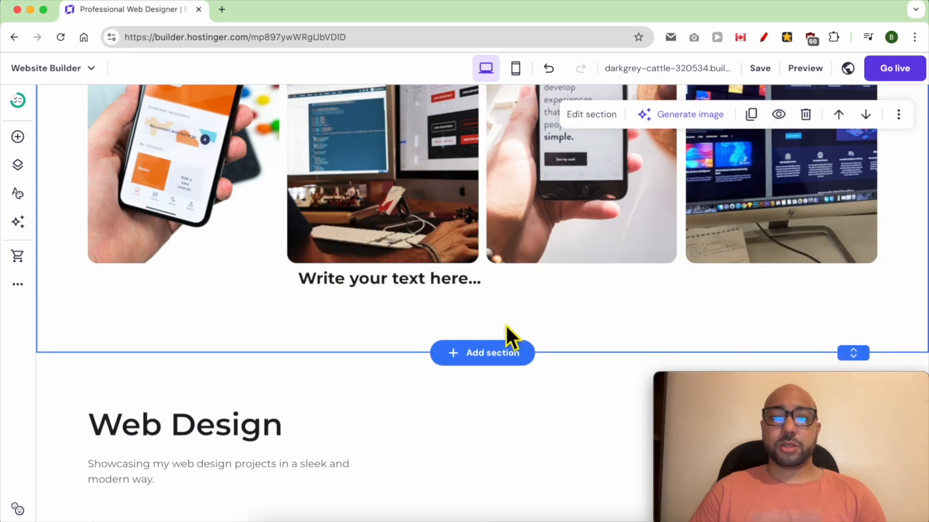
drag(405, 289, 399, 293)
Replace the placeholder with "TEXT HERE" and shrink its box to fit, roughly centred under the second image.
double_click(422, 295)
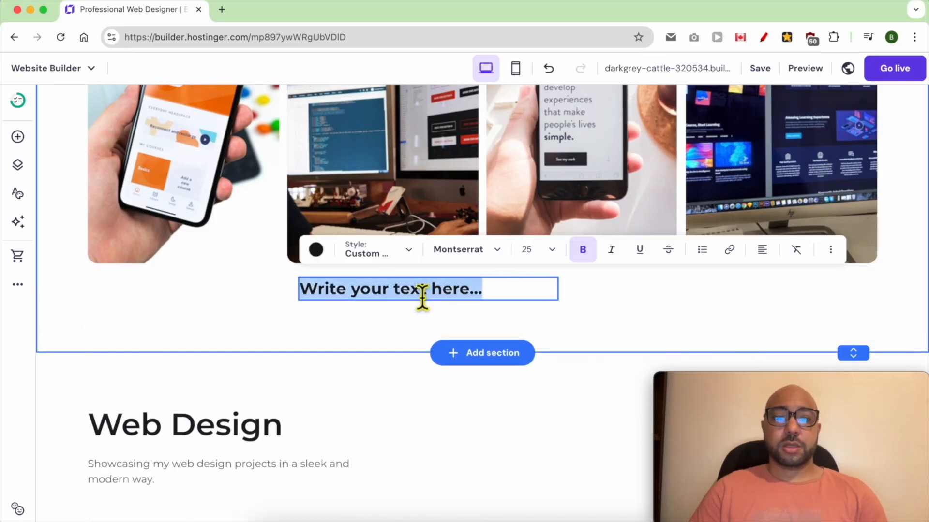
text(TEXT HERE)
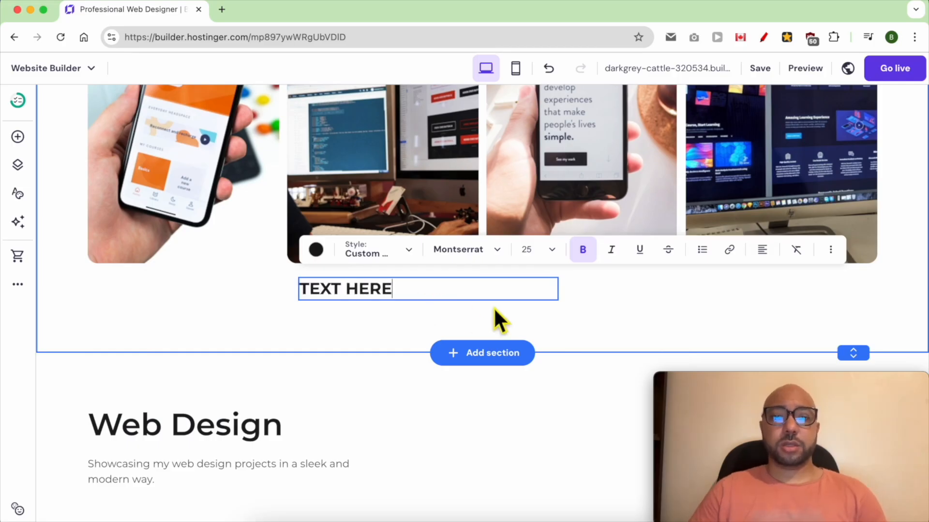
double_click(538, 305)
key(Escape)
drag(555, 301, 384, 297)
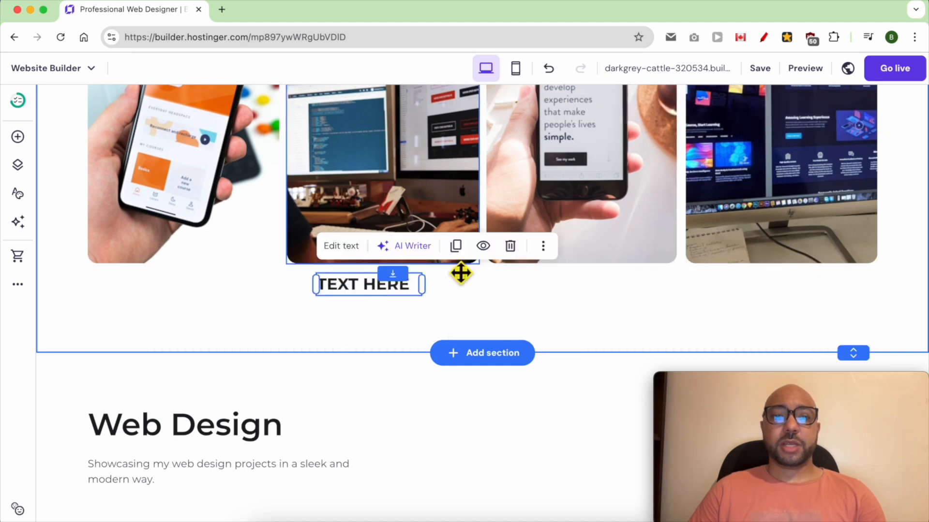
Duplicate the "TEXT HERE" label and place one copy under each of the other three portfolio images.
click(457, 247)
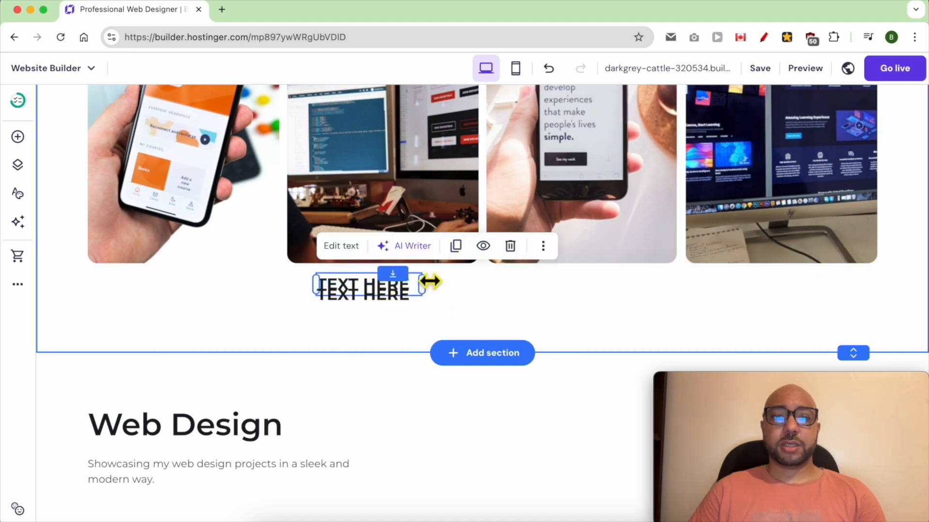
click(456, 247)
drag(402, 300, 608, 291)
drag(372, 299, 759, 280)
drag(224, 297, 208, 293)
click(561, 310)
Review the portfolio and following sections, and select the "Services" line in the text document that lists the page sections.
scroll(504, 381, up, 6)
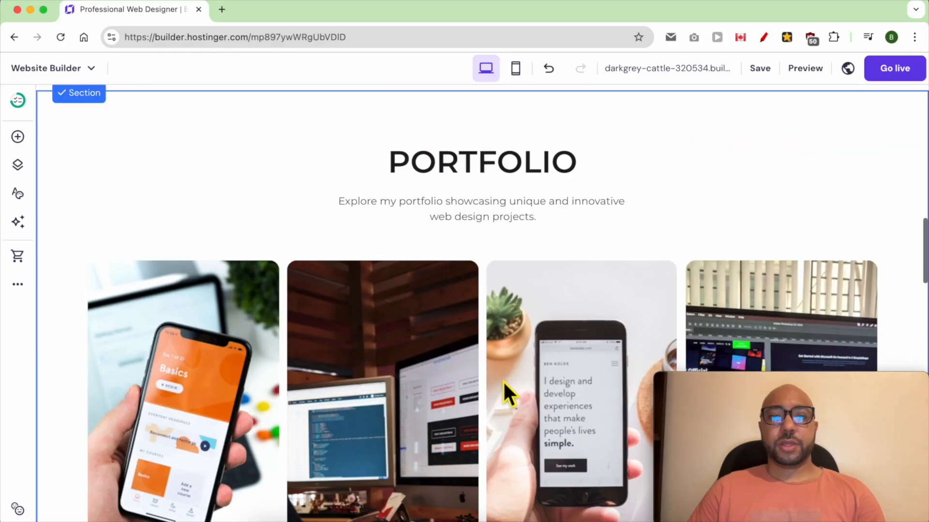
scroll(503, 382, down, 5)
click(544, 370)
scroll(509, 389, down, 5)
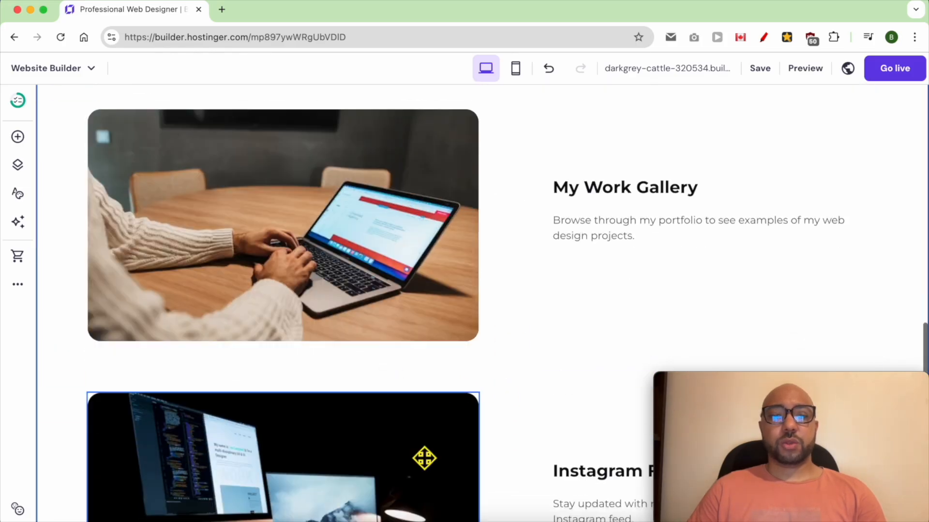
key(super+Tab)
triple_click(136, 193)
right_click(131, 192)
triple_click(128, 193)
right_click(129, 195)
click(144, 265)
Set the portfolio section's solid background colour to light cyan #e2fcfc.
scroll(311, 371, up, 5)
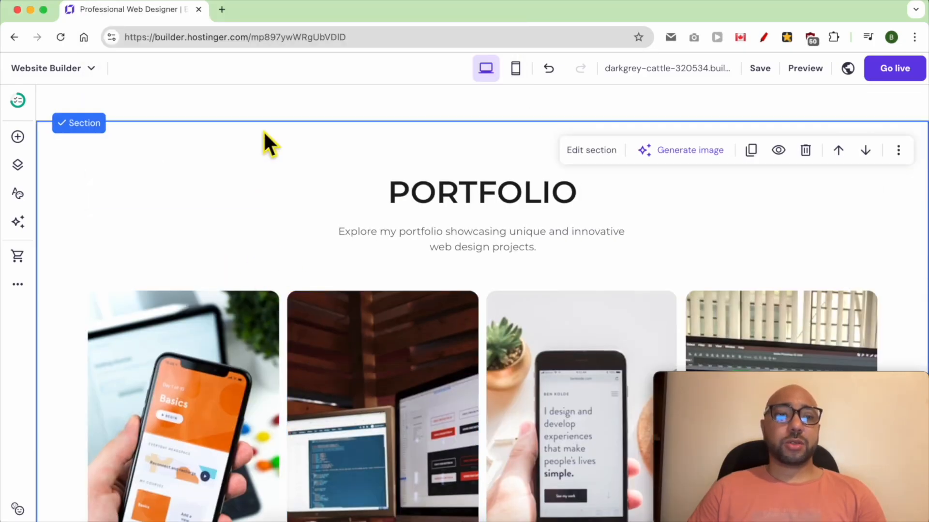
scroll(294, 227, up, 3)
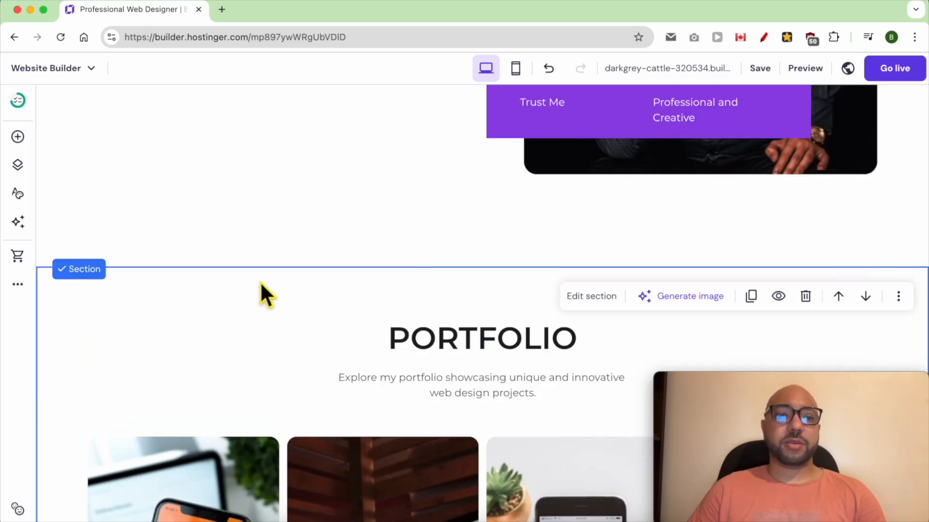
scroll(406, 266, up, 10)
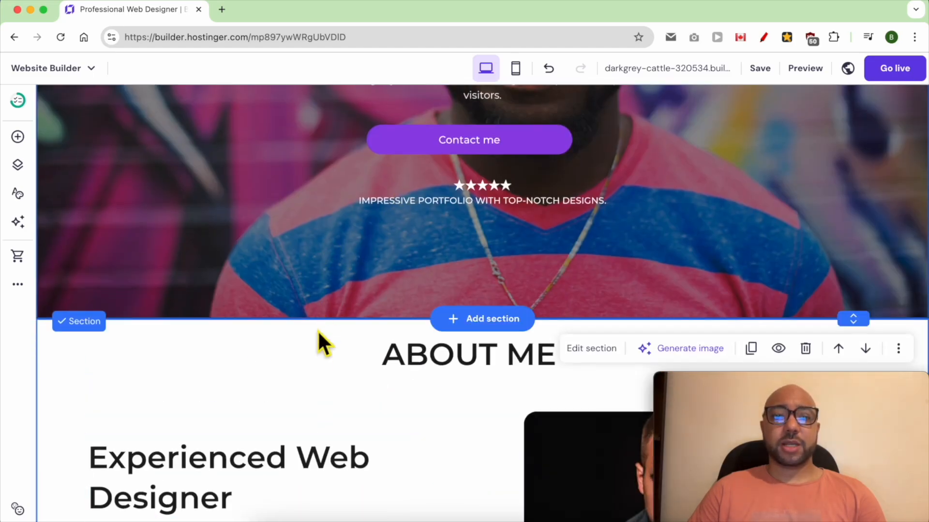
scroll(333, 373, down, 10)
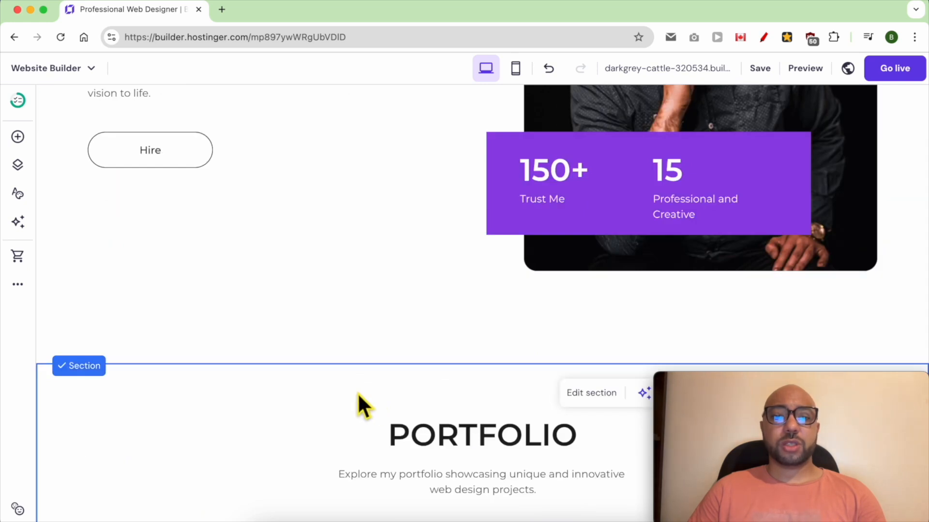
scroll(348, 394, down, 4)
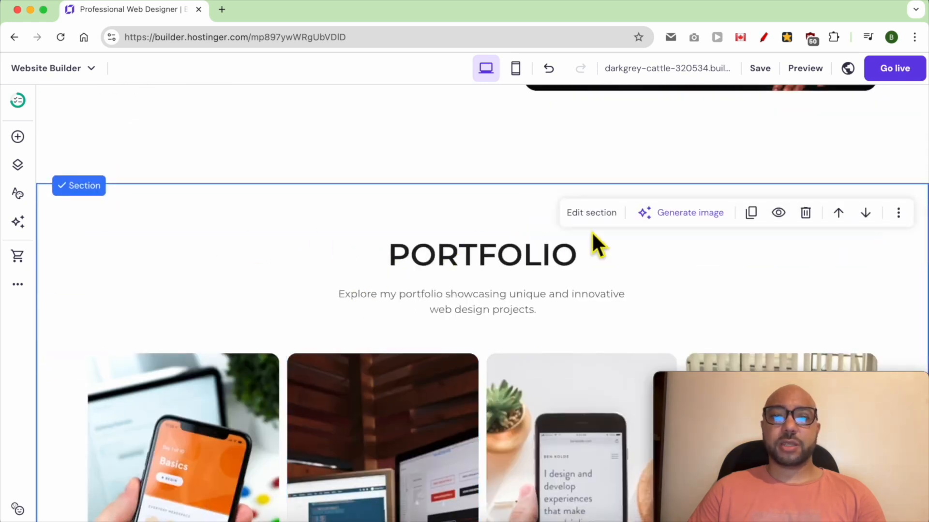
click(592, 213)
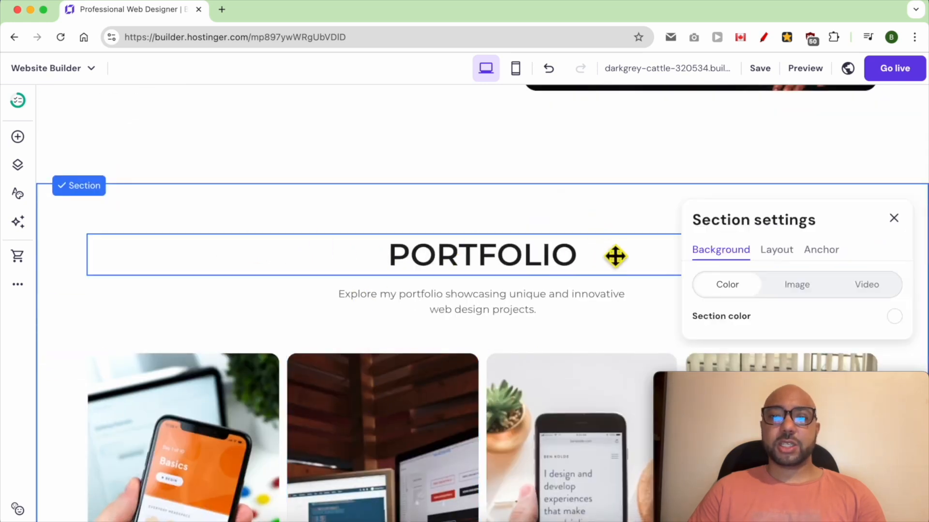
click(895, 318)
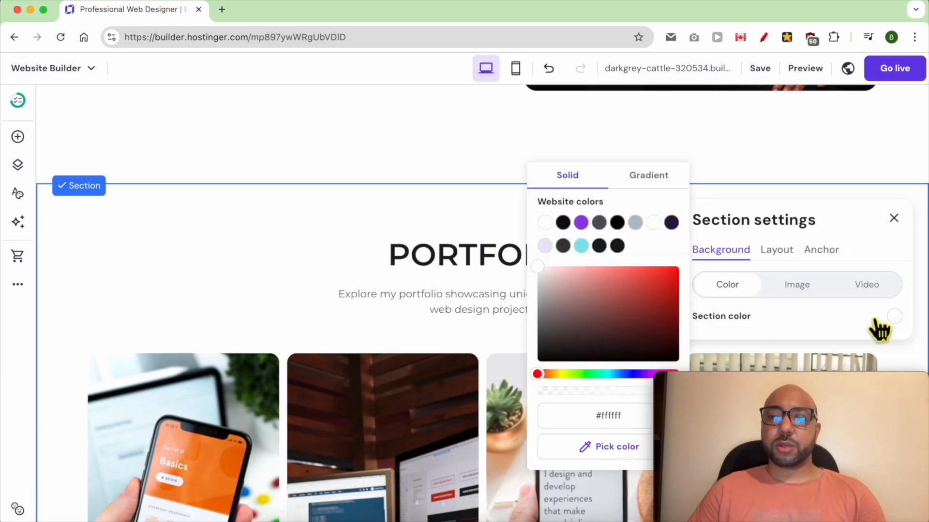
click(582, 246)
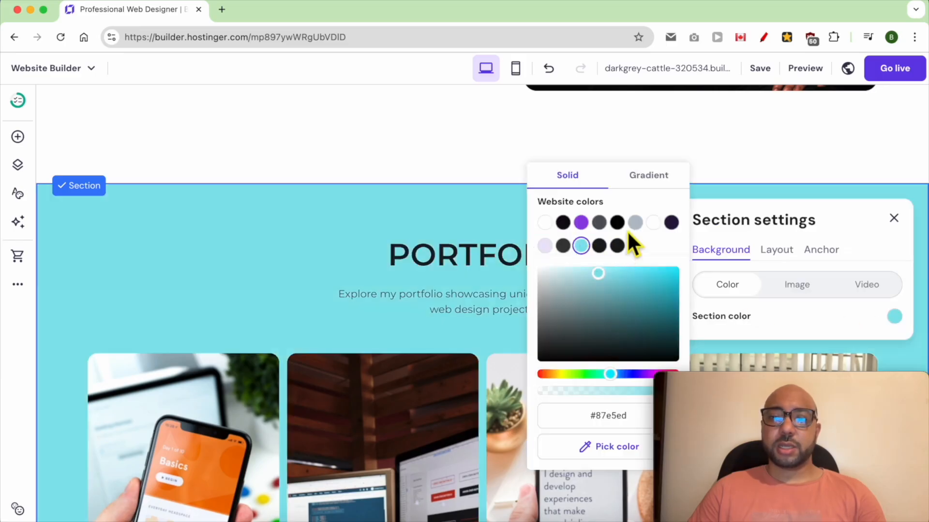
click(635, 223)
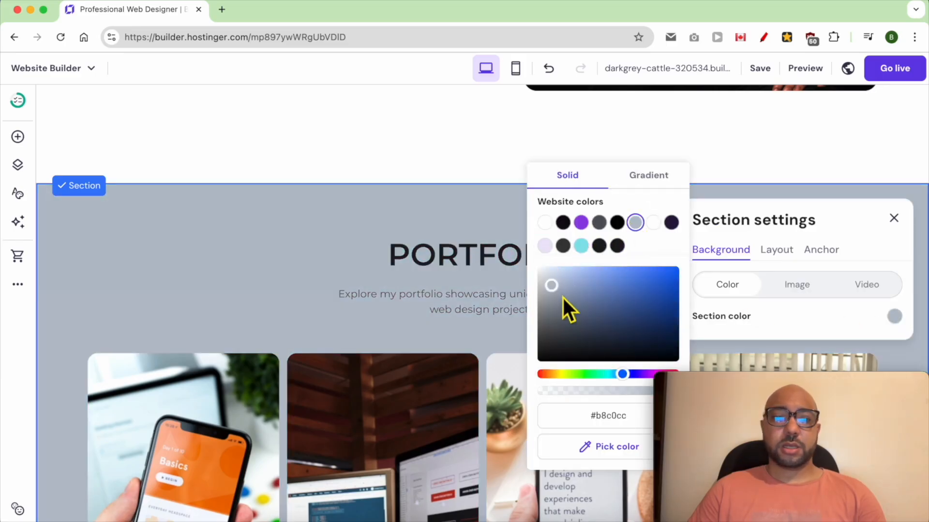
click(582, 247)
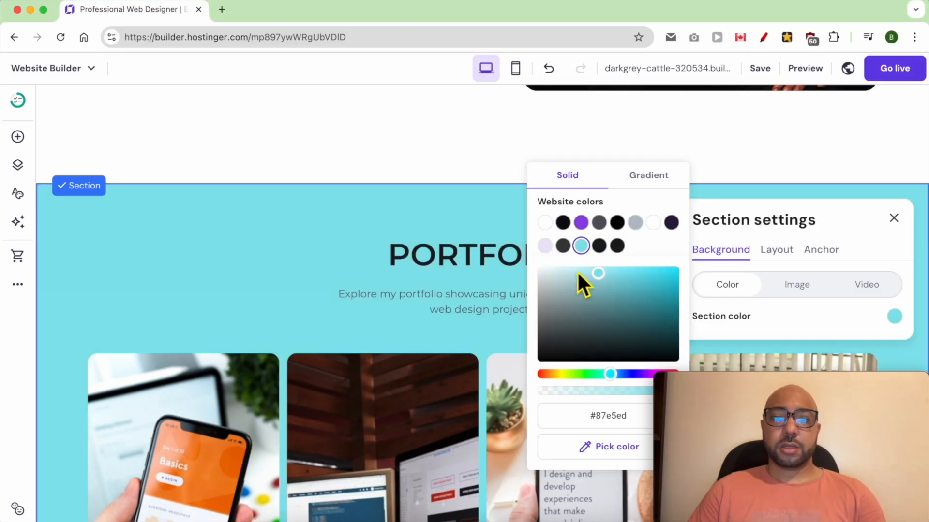
click(553, 268)
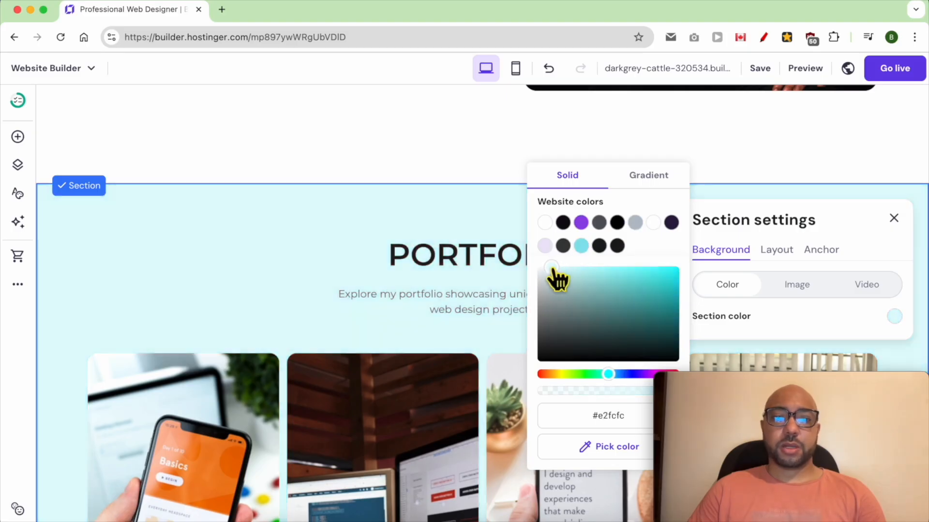
click(409, 218)
Select the Web Design section and check the text document's section list for the next section, returning to the website builder.
scroll(589, 321, down, 7)
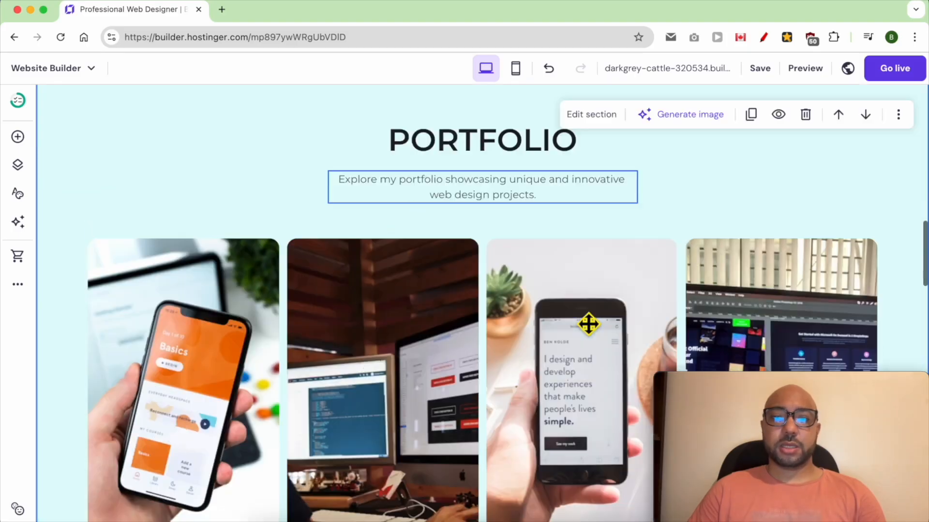
scroll(589, 324, down, 5)
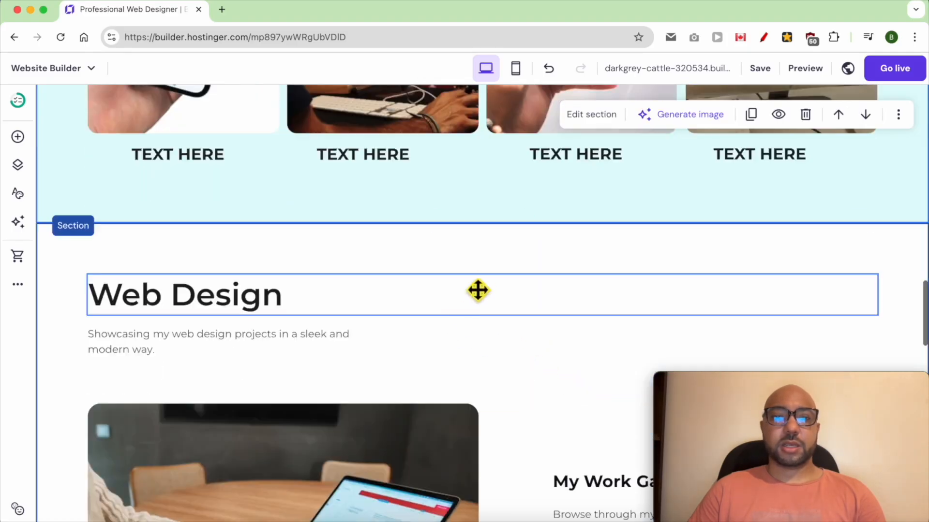
click(377, 265)
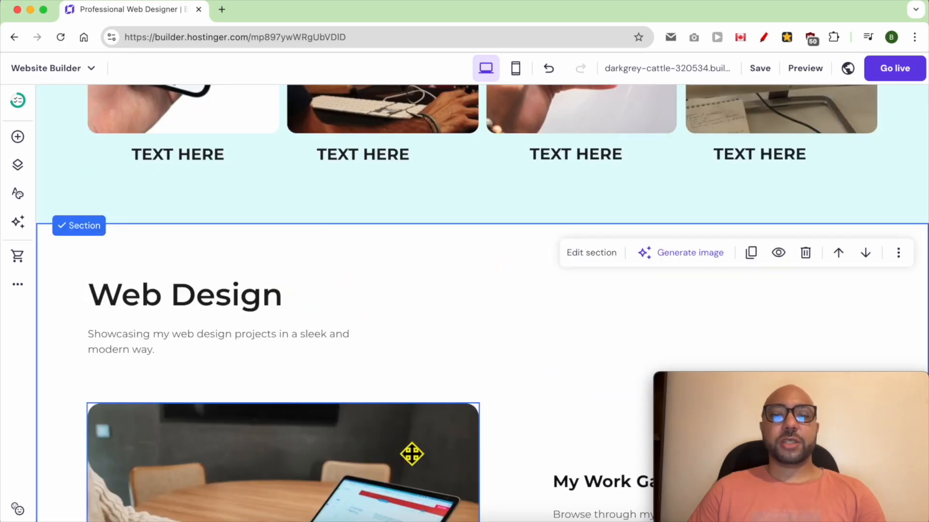
click(343, 520)
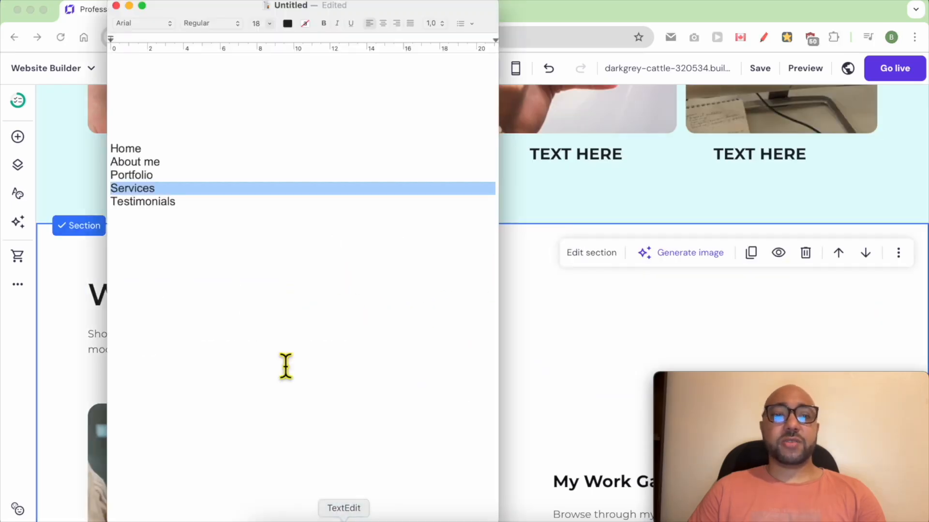
click(547, 276)
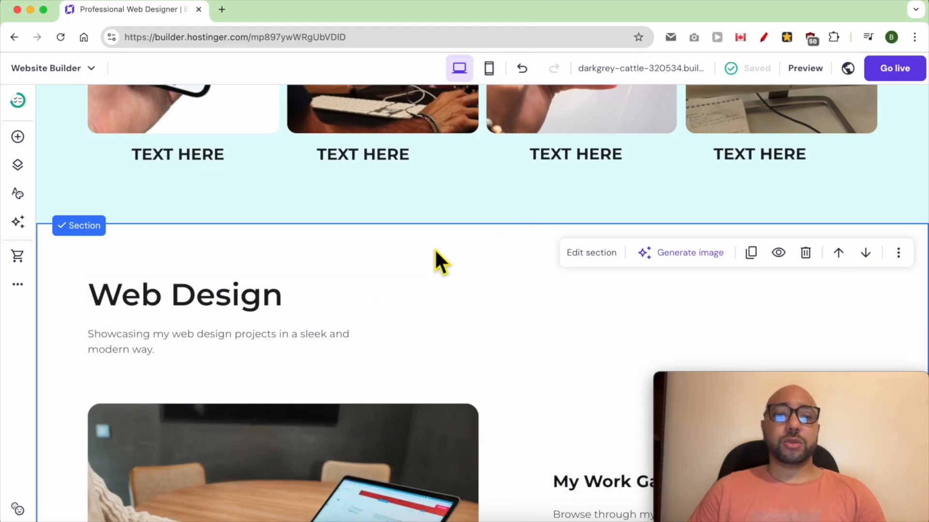
Start an AI-generated section between the portfolio and Web Design sections and begin writing its section description.
mouse_move(467, 219)
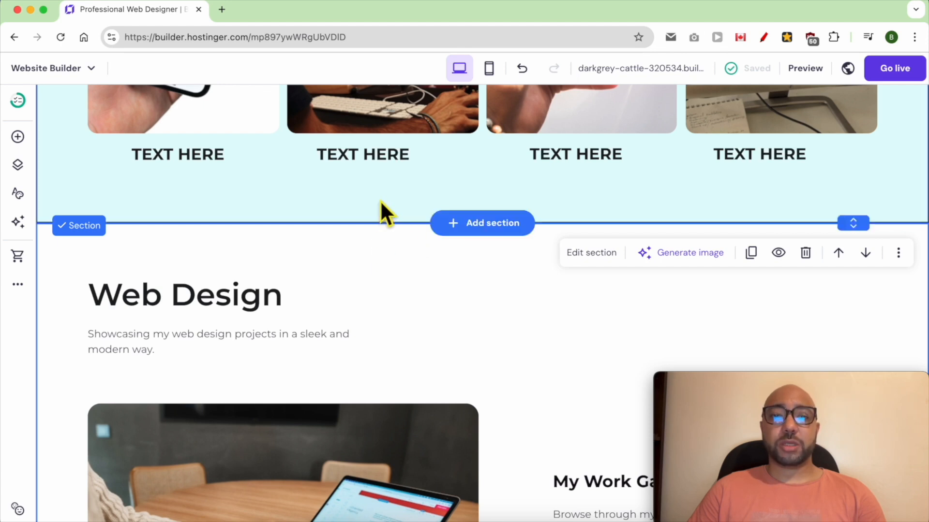
click(488, 226)
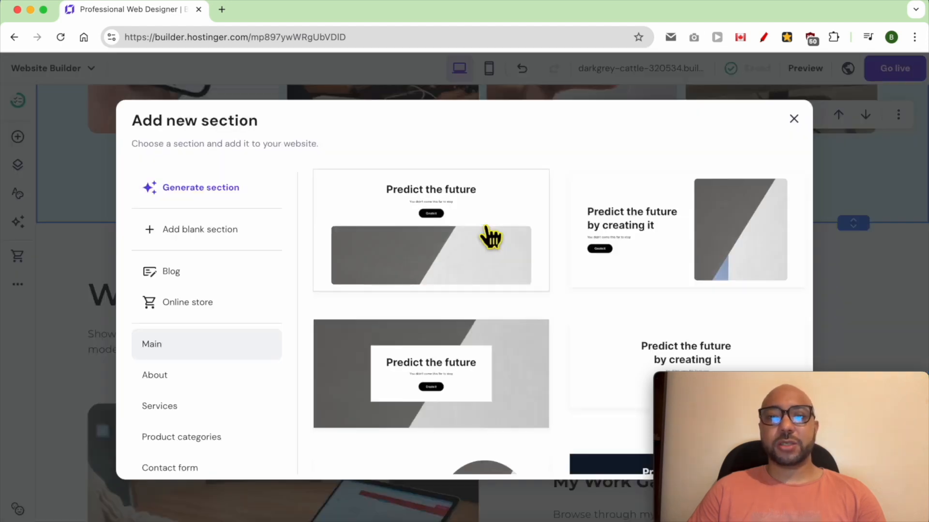
click(240, 202)
click(354, 275)
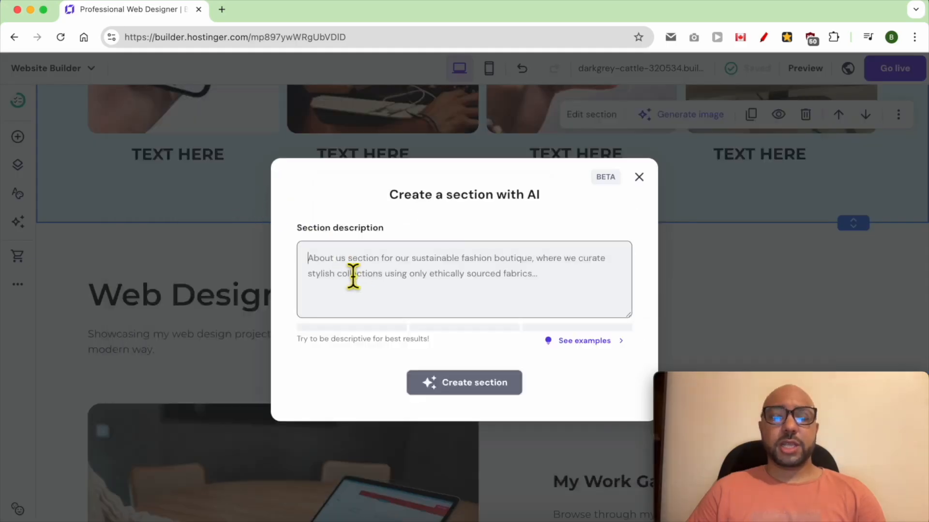
text(cre)
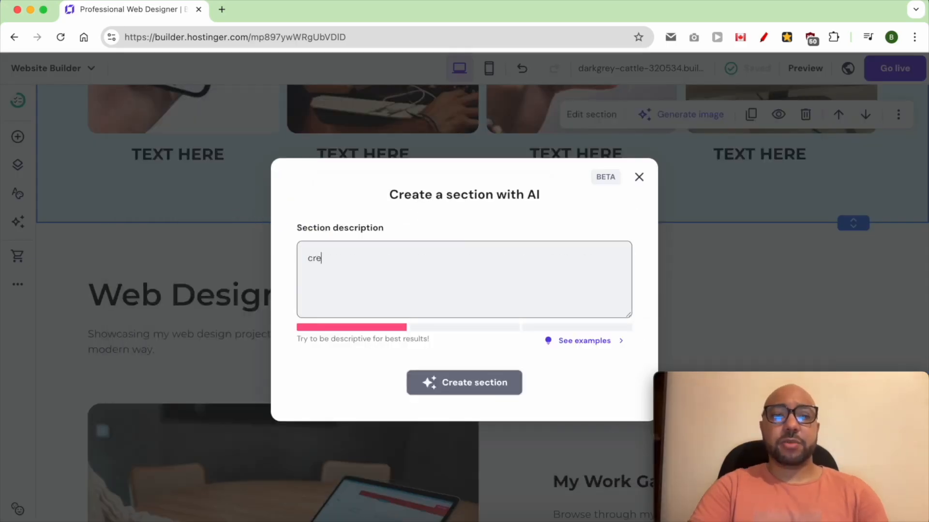
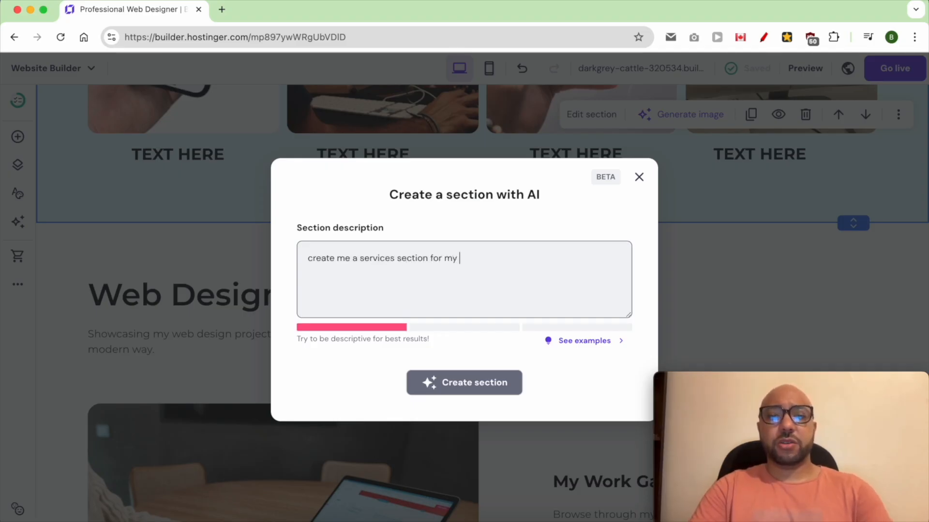
Finish the section description as "create me a services section for my web design website" and generate the section.
text(web design website)
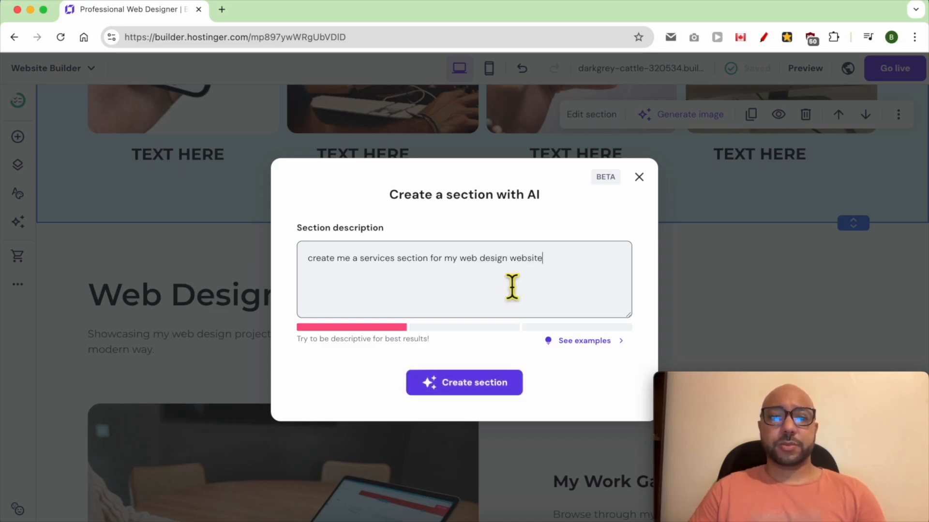
click(575, 342)
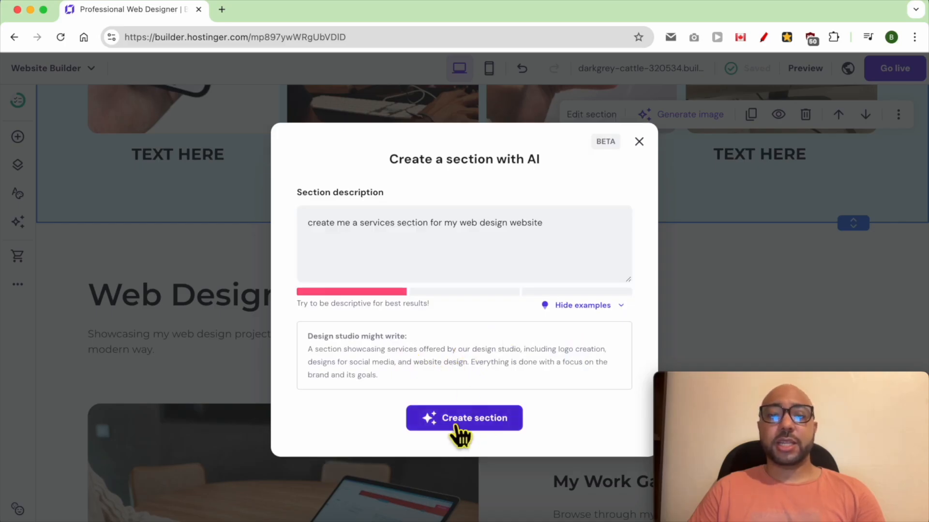
click(503, 424)
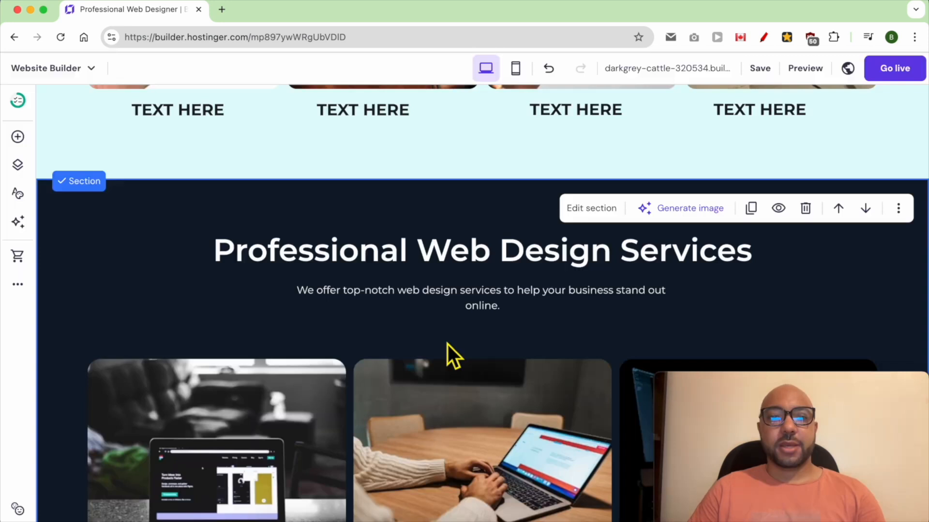
Check the generated section's three service cards and change the section heading to "SERVICES".
scroll(450, 317, down, 3)
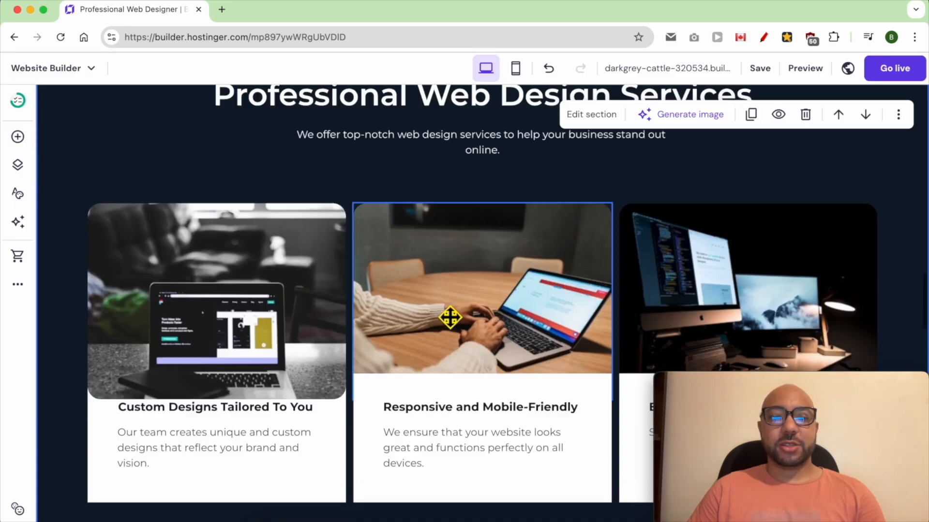
scroll(466, 328, down, 3)
click(319, 279)
click(330, 290)
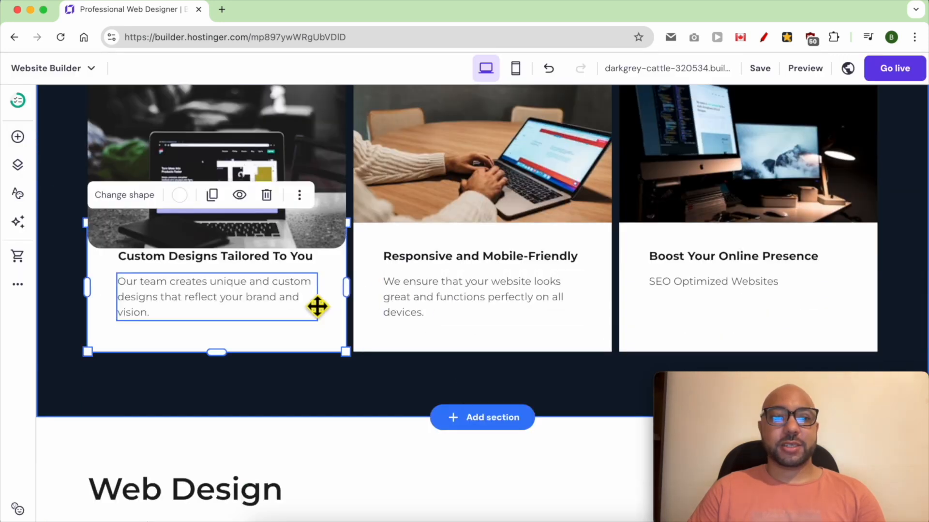
scroll(79, 392, up, 5)
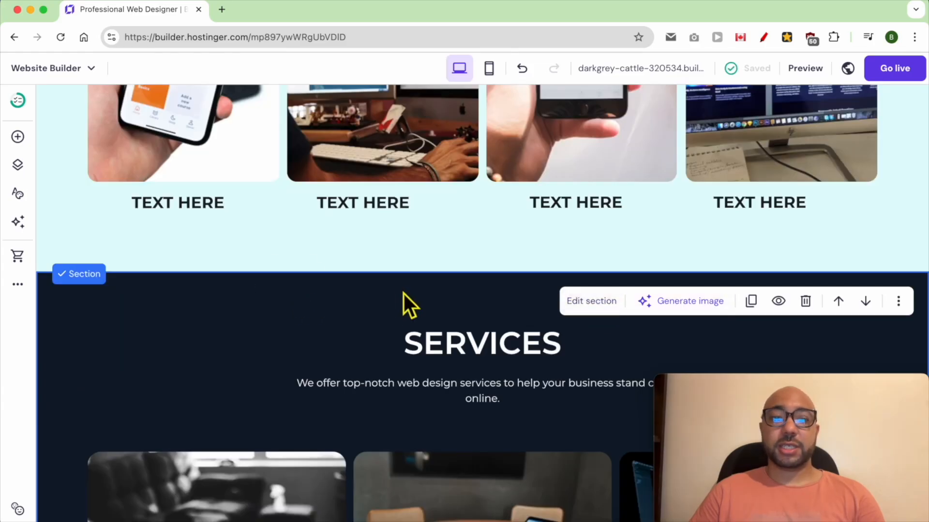
Set the services section's solid background colour to blue #2c4d8a.
click(592, 303)
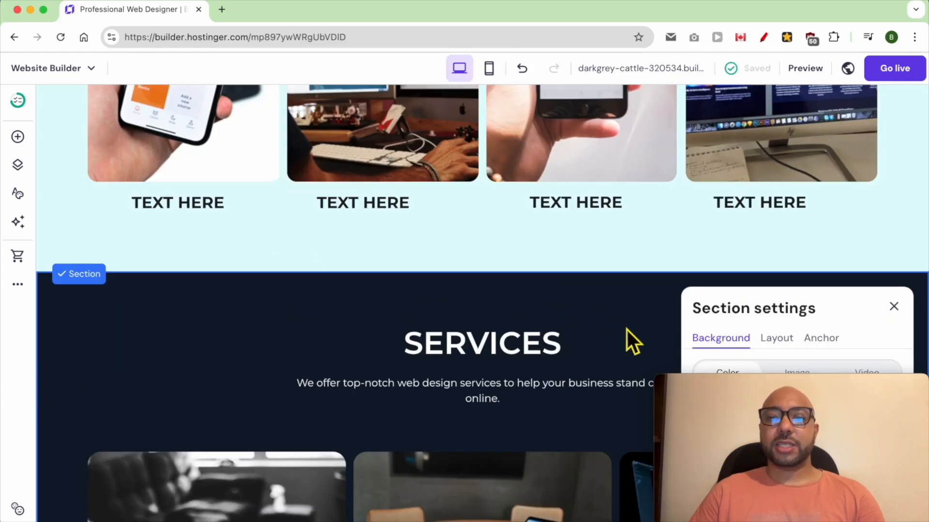
drag(774, 394, 353, 400)
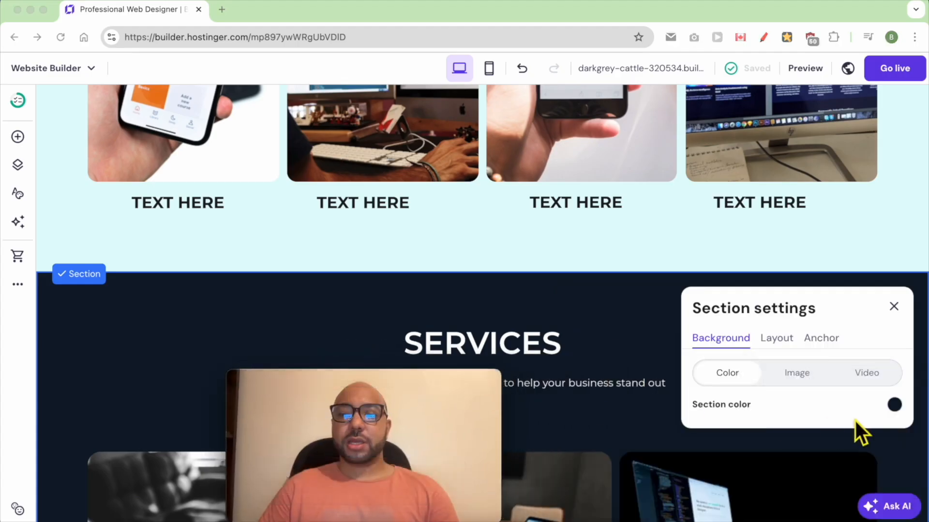
click(895, 407)
click(895, 407)
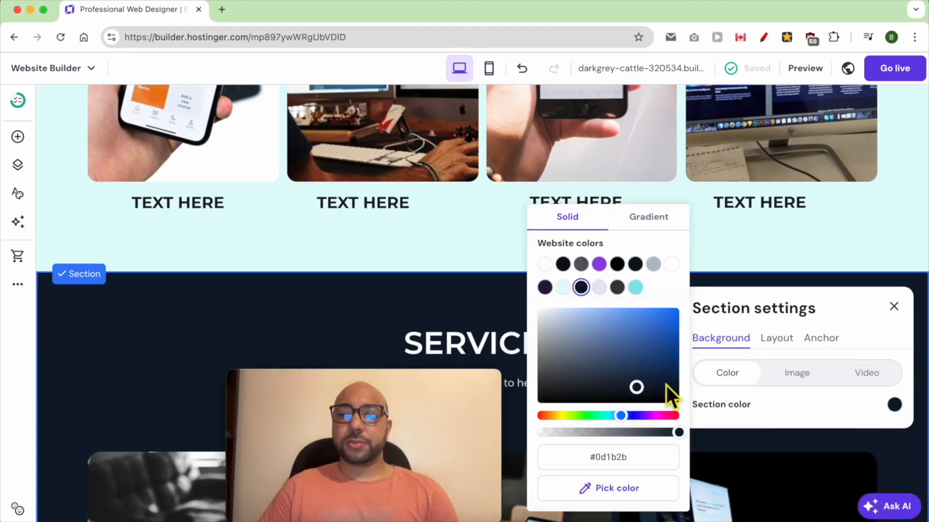
drag(636, 388, 632, 354)
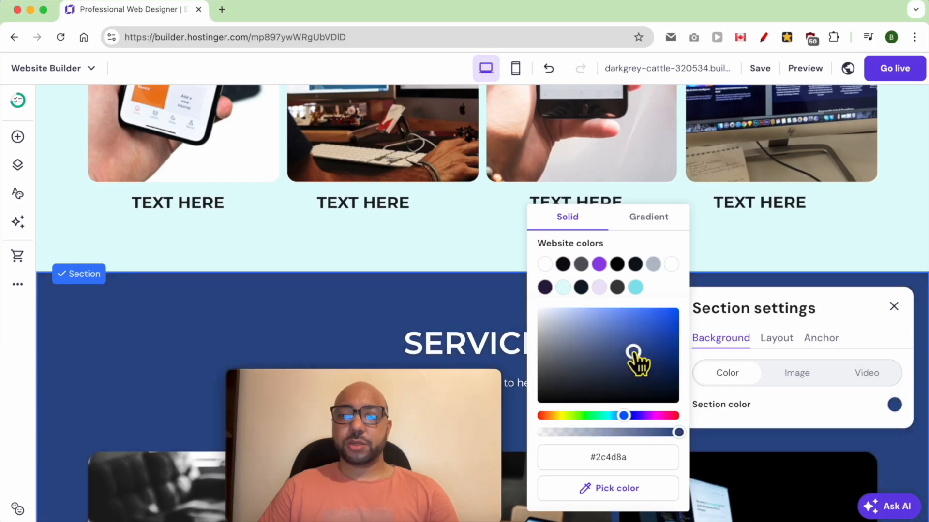
click(779, 256)
drag(469, 380, 884, 384)
Delete the Web Design section below the services section.
scroll(506, 349, down, 10)
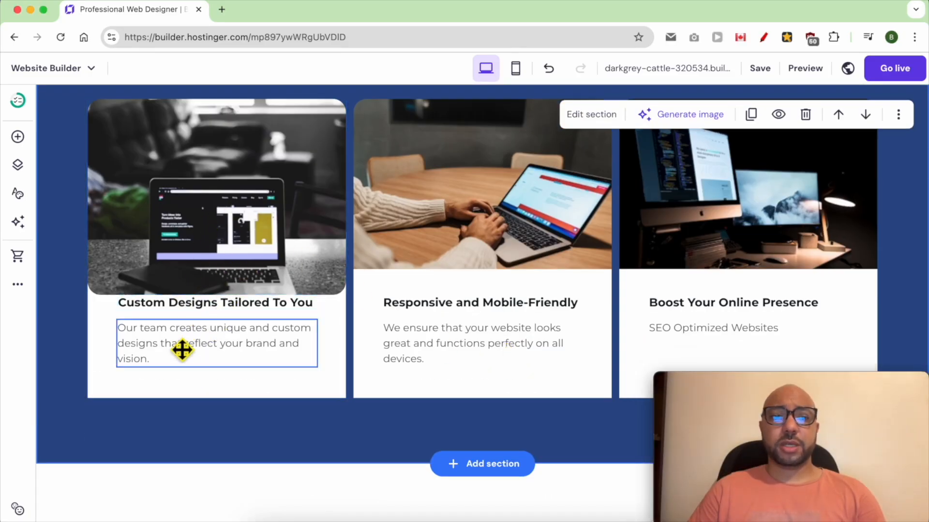
scroll(505, 355, down, 5)
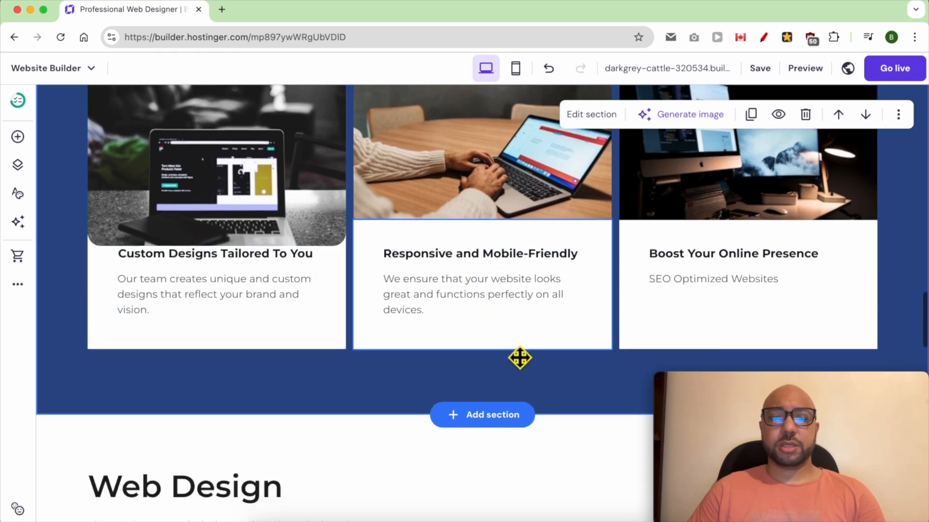
scroll(484, 361, down, 3)
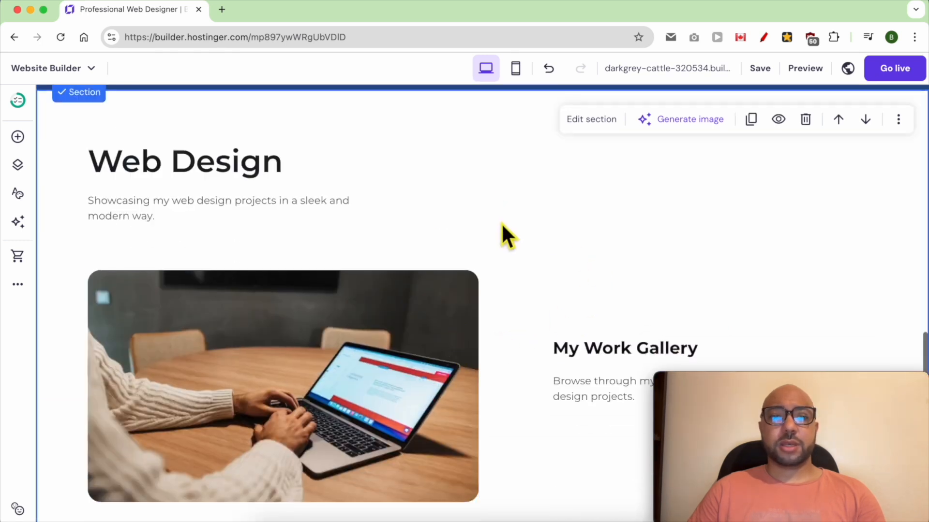
scroll(506, 232, down, 3)
scroll(504, 230, down, 8)
scroll(505, 255, up, 15)
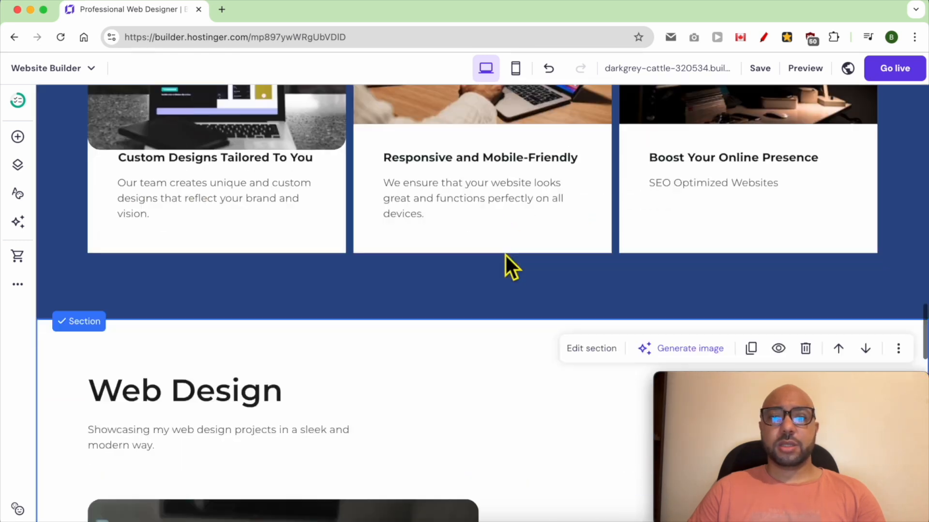
scroll(731, 360, down, 1)
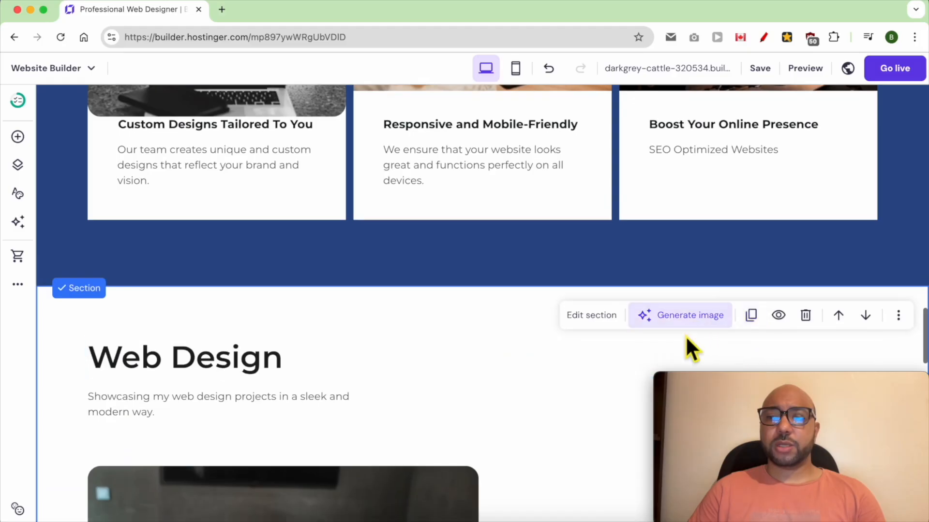
click(805, 316)
Copy the "Testimonials" line from the section list in the TextEdit document and return to the website builder.
scroll(435, 355, down, 5)
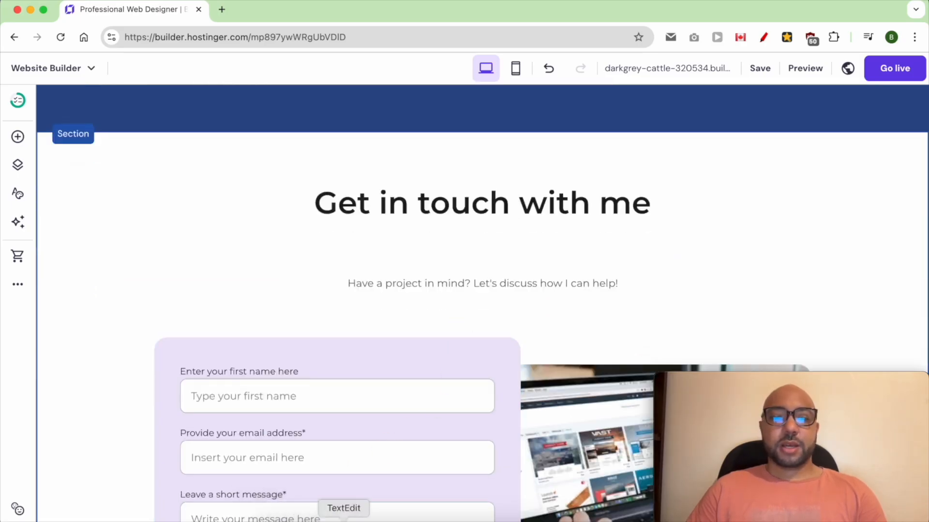
click(342, 520)
triple_click(159, 215)
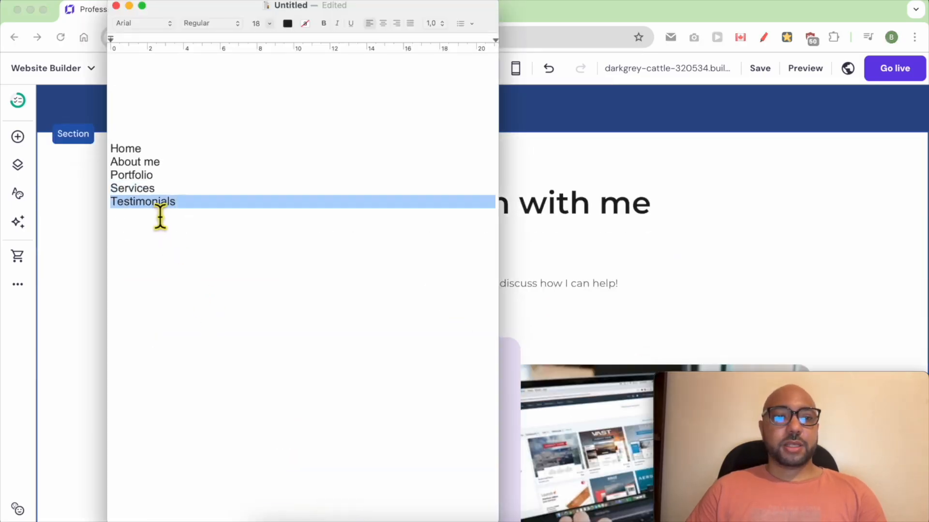
right_click(158, 209)
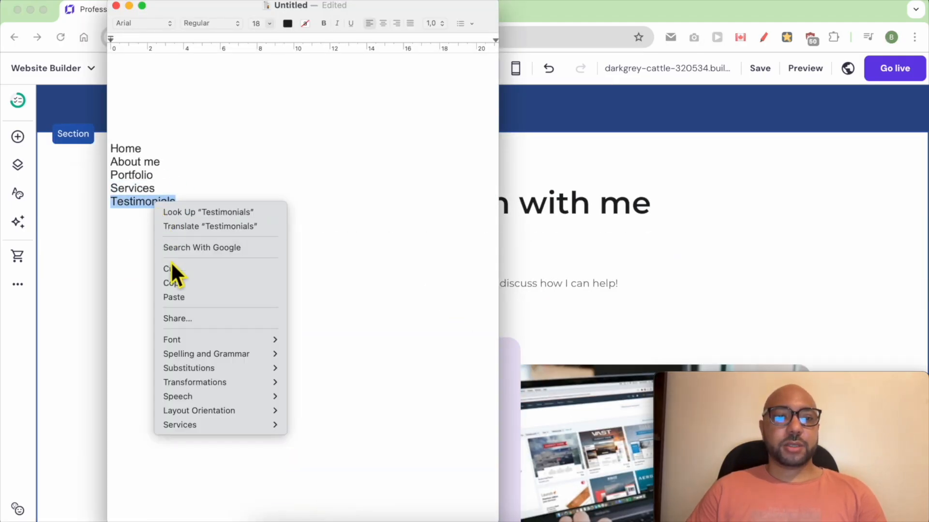
click(175, 283)
click(543, 287)
Add a ready-made Testimonials section between the services section and the "Get in touch with me" section.
scroll(612, 275, up, 3)
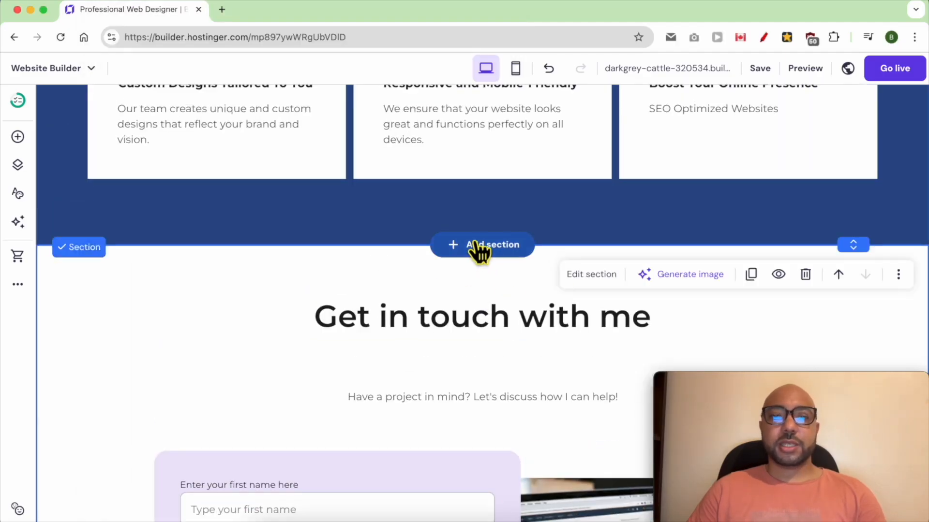
click(481, 246)
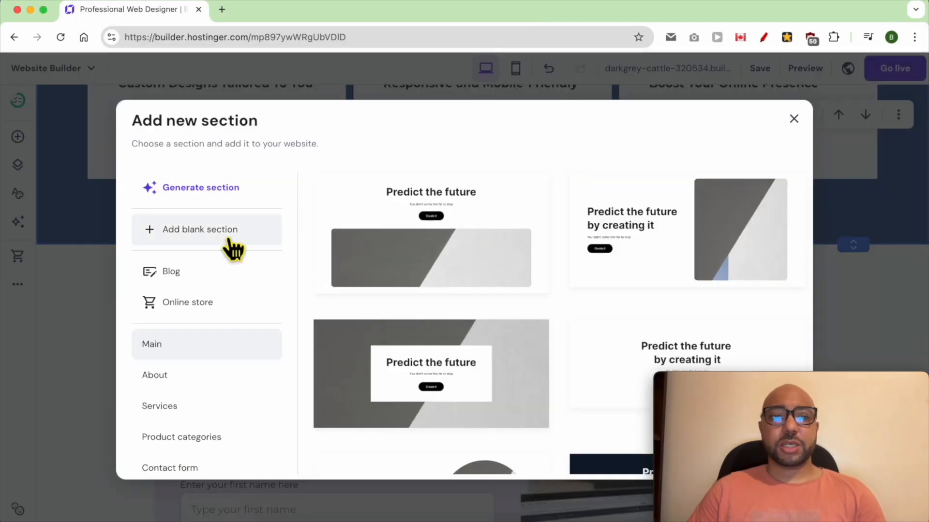
scroll(222, 413, down, 5)
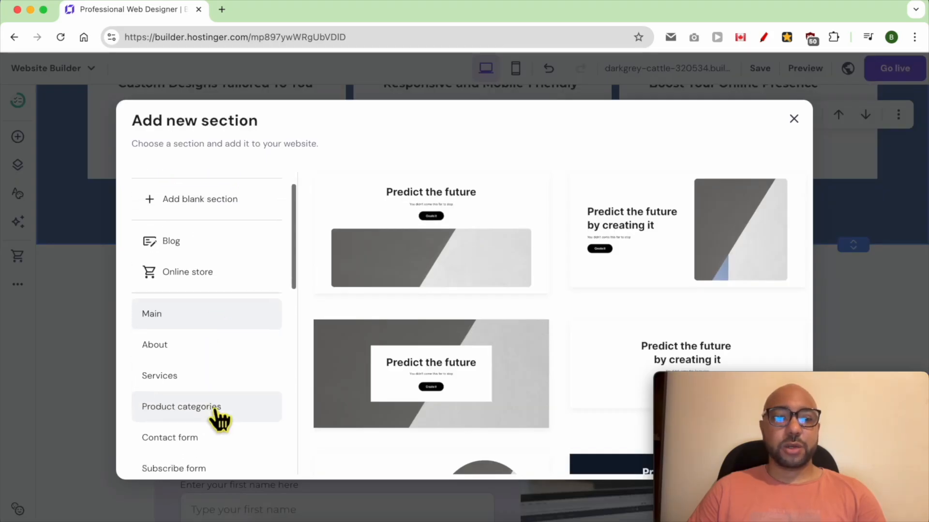
scroll(222, 417, down, 5)
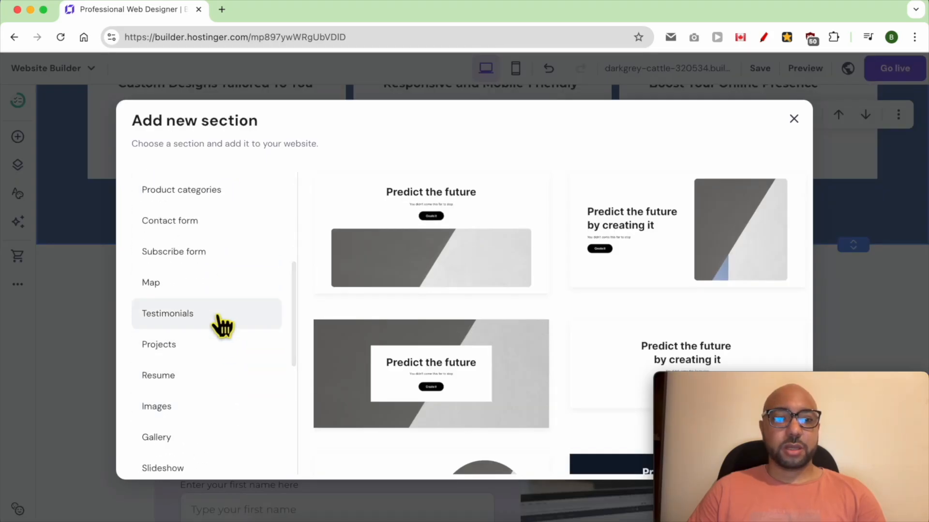
click(186, 317)
Replace the new section's "Customer reviews" heading with "TESTIMONIALS".
double_click(489, 179)
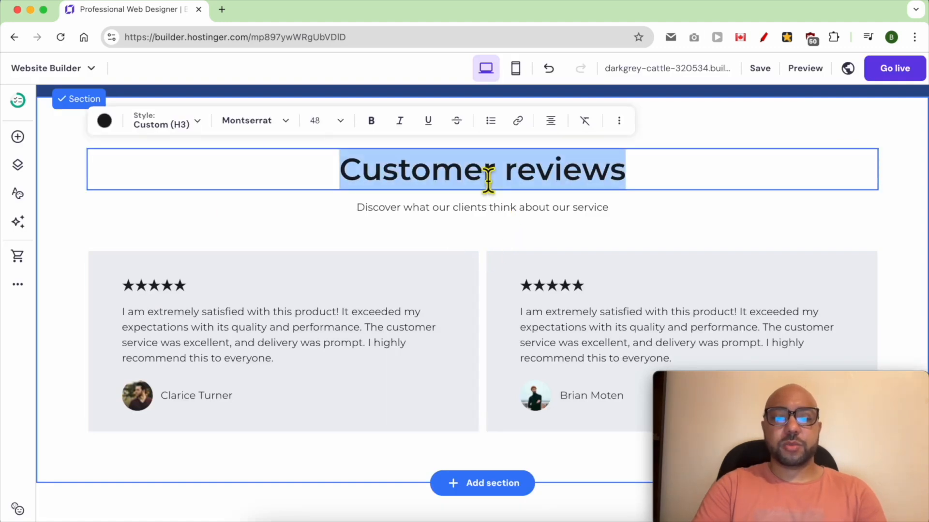
text(TESTIMO)
text(NILAS)
key(BackSpace)
key(BackSpace)
key(BackSpace)
text(ALS)
key(Escape)
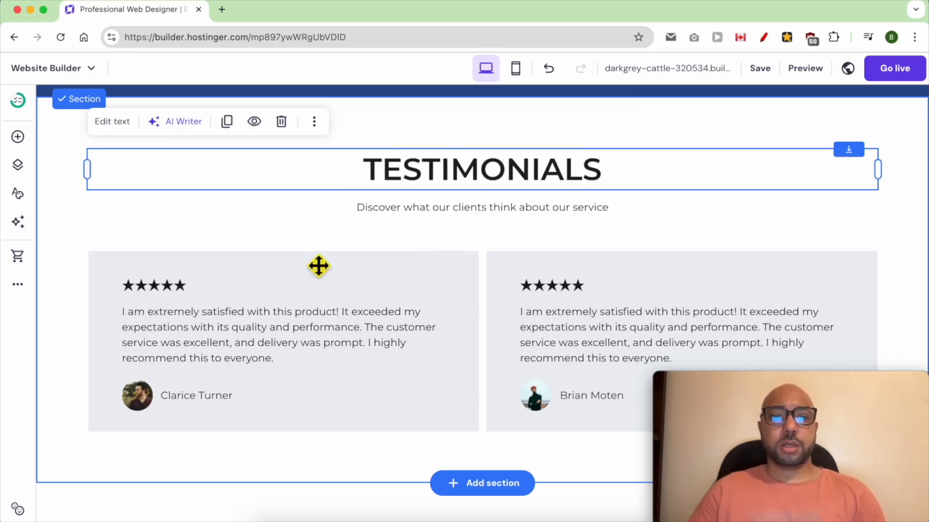
Remove the last star from the first testimonial's rating and restore it.
double_click(174, 289)
drag(203, 296, 182, 293)
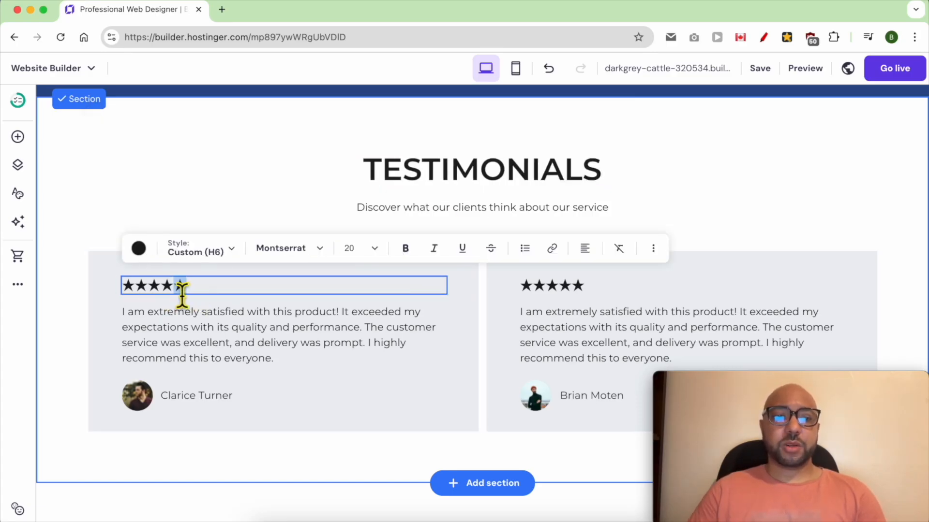
key(BackSpace)
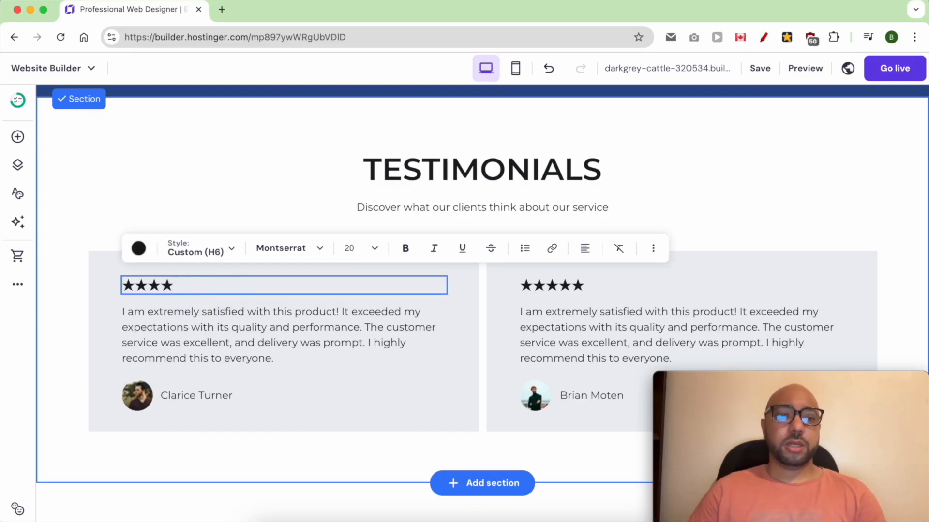
drag(195, 296, 172, 295)
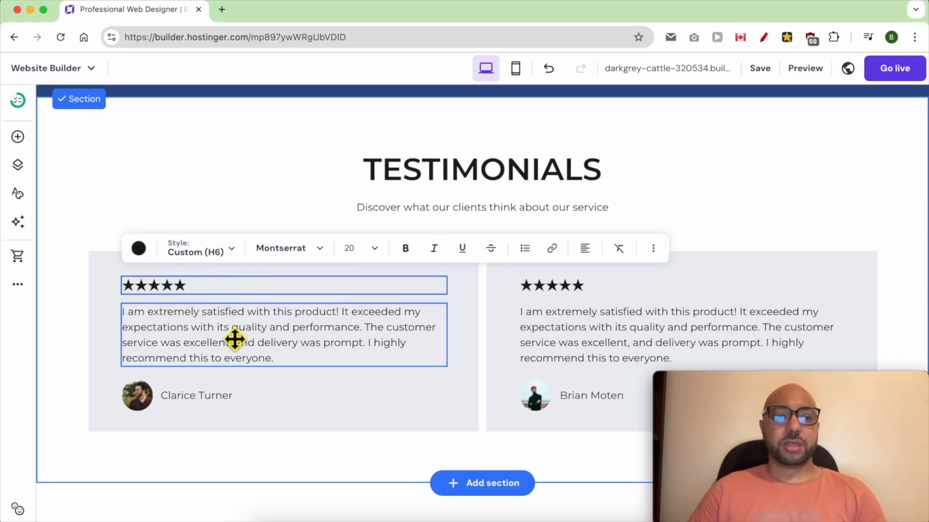
Examine the editable review texts and reviewer name in the testimonials, and the contact section below them.
click(208, 361)
click(210, 396)
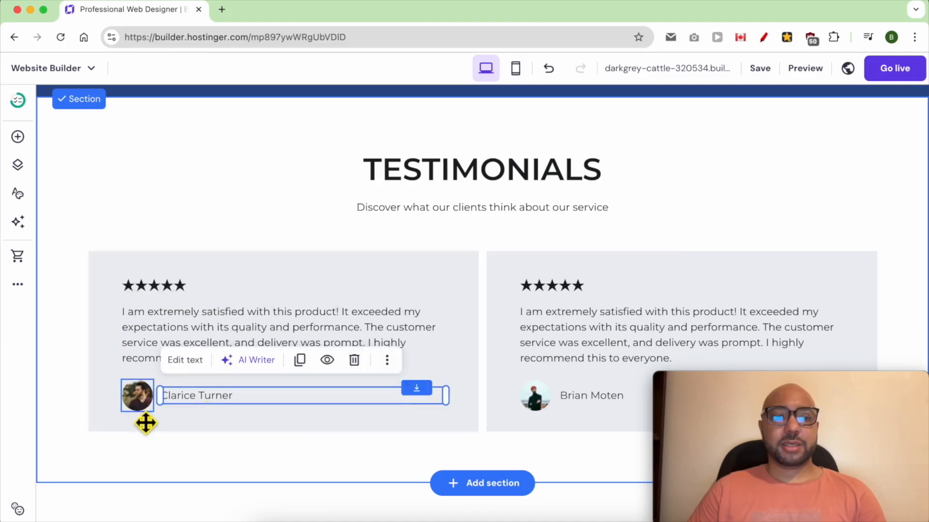
click(224, 408)
click(222, 406)
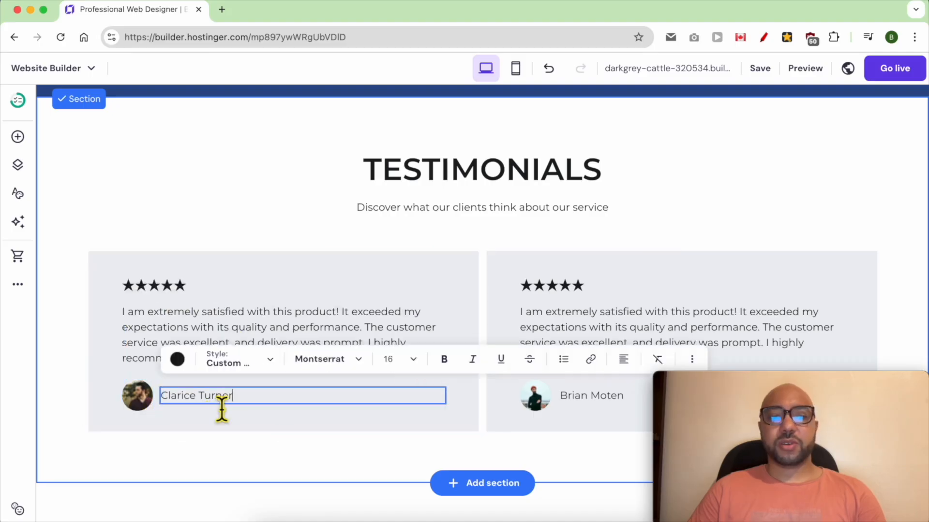
click(573, 340)
scroll(530, 315, down, 1)
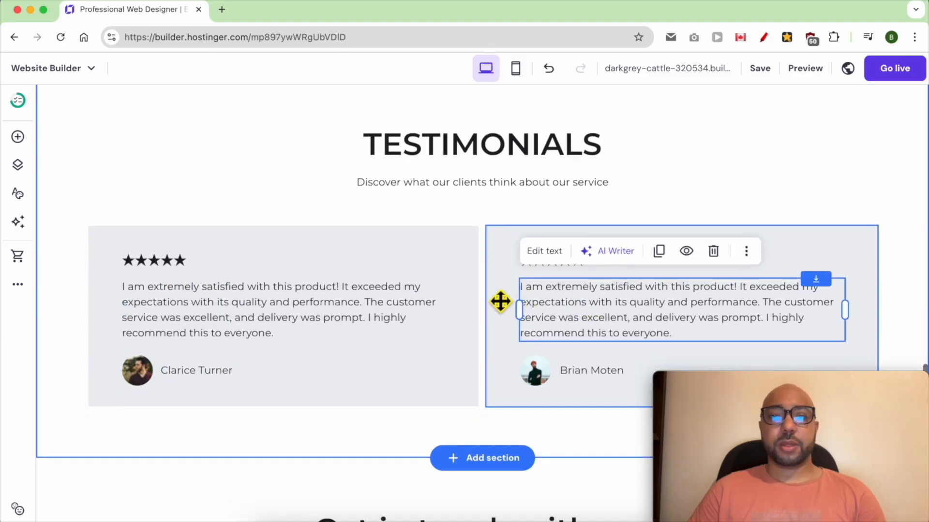
scroll(498, 291, down, 3)
scroll(326, 393, down, 1)
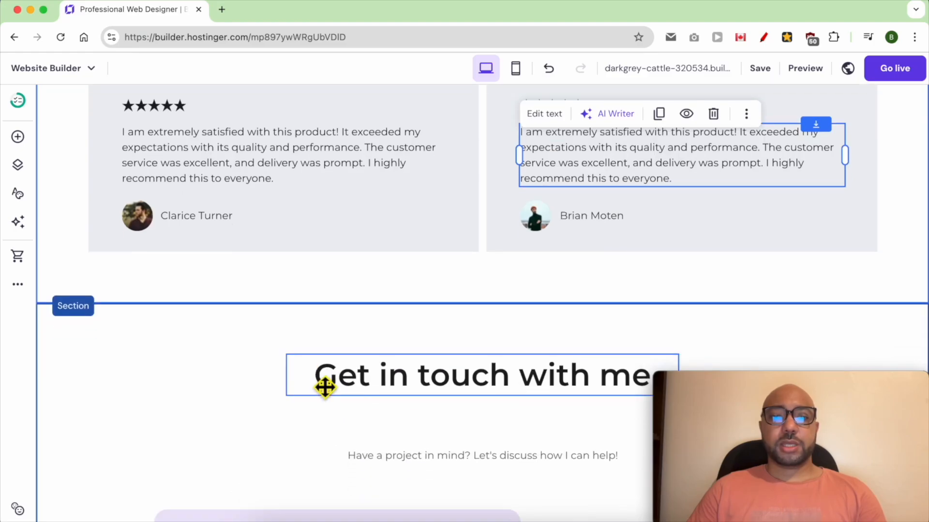
scroll(326, 386, up, 5)
scroll(326, 386, down, 5)
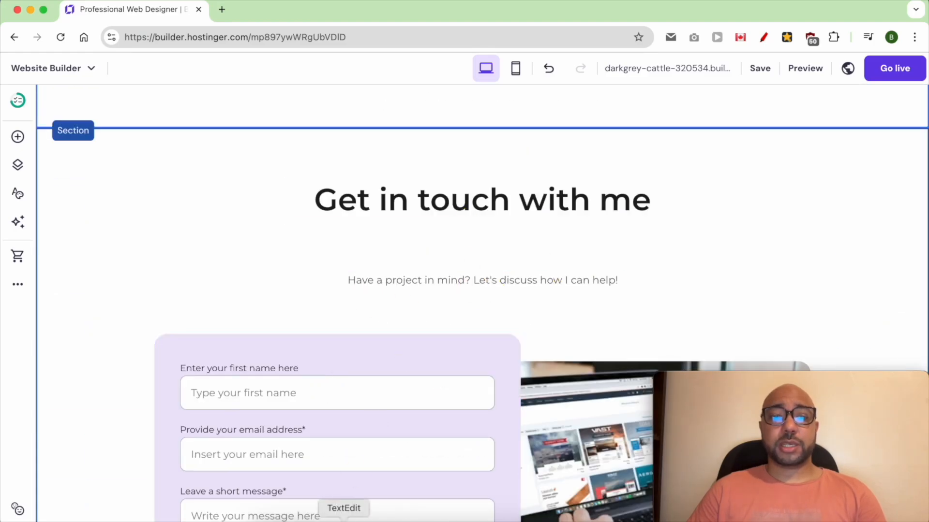
Set the "Get in touch with me" section's background to the pale cyan website colour #e2fcfc.
click(485, 209)
double_click(483, 213)
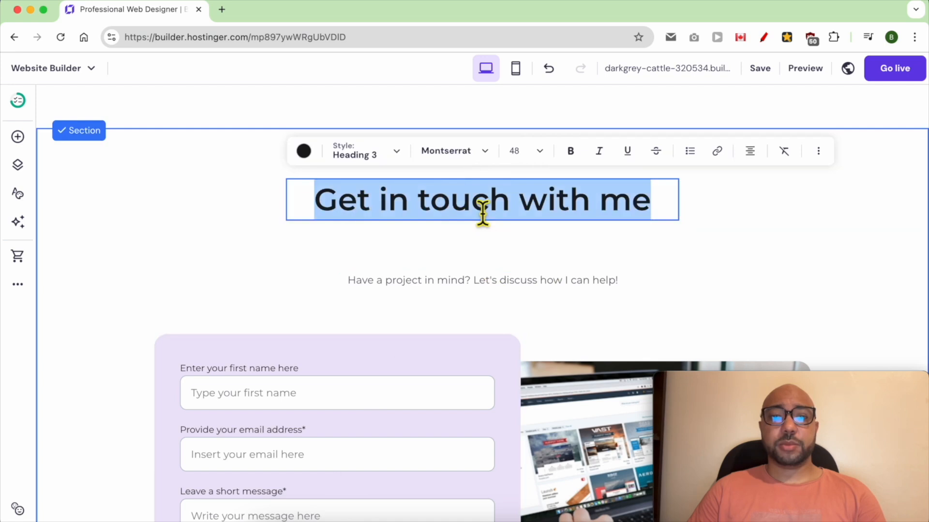
click(153, 191)
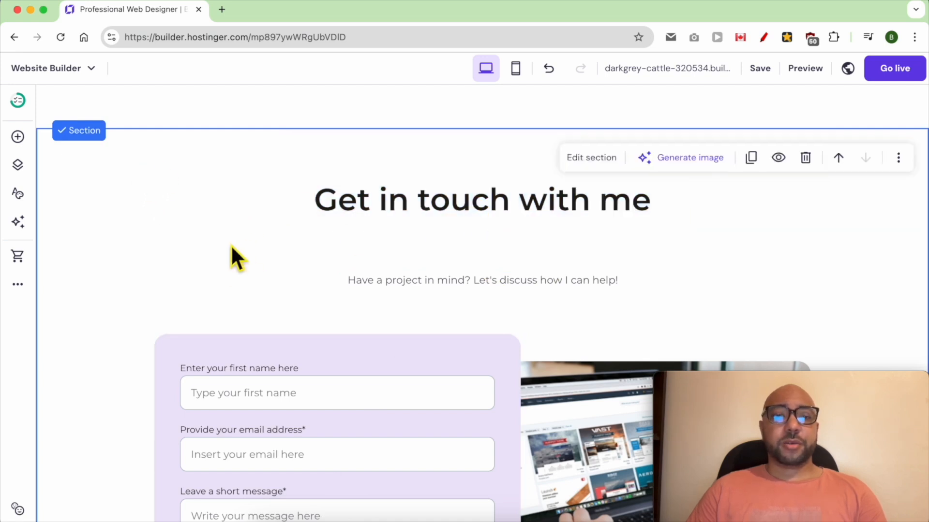
click(591, 157)
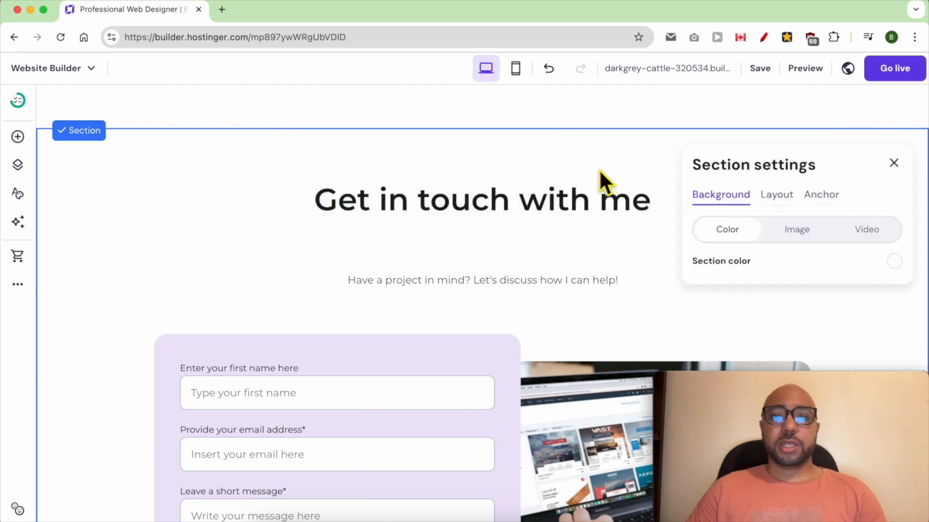
click(894, 262)
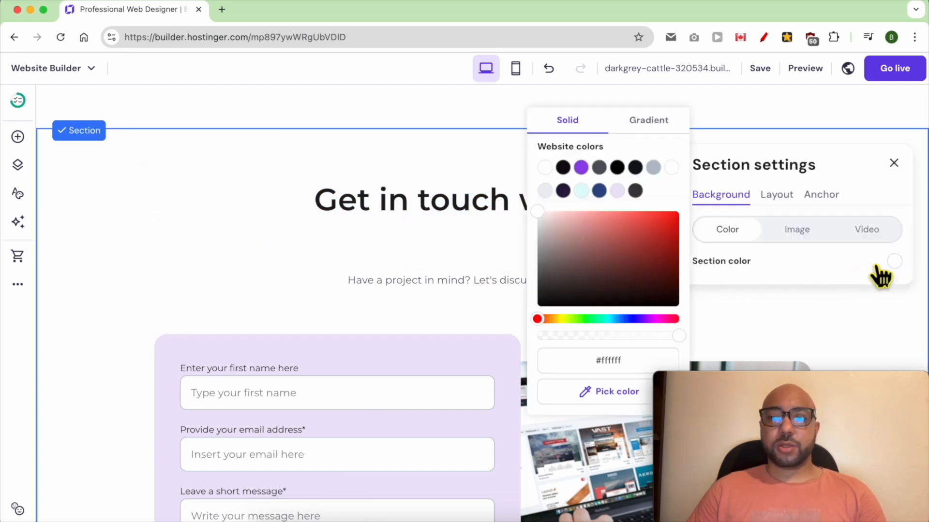
click(581, 192)
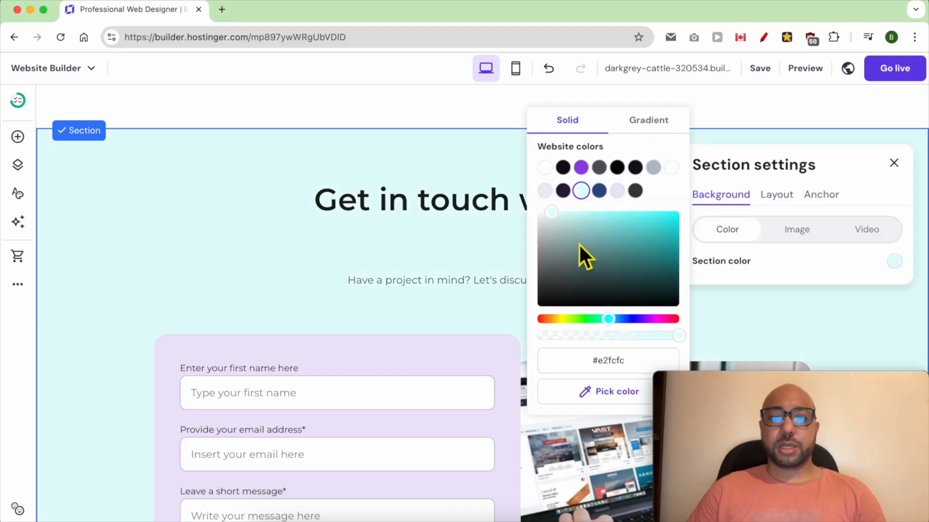
click(508, 248)
scroll(476, 303, down, 3)
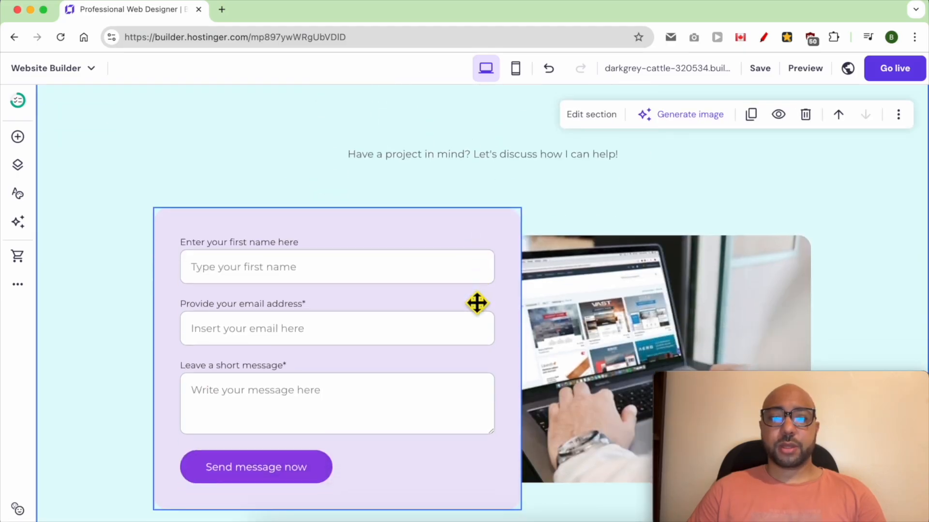
Open the contact form's settings and examine its form name, notification email and form submissions options.
scroll(477, 303, down, 4)
scroll(535, 318, up, 6)
click(297, 332)
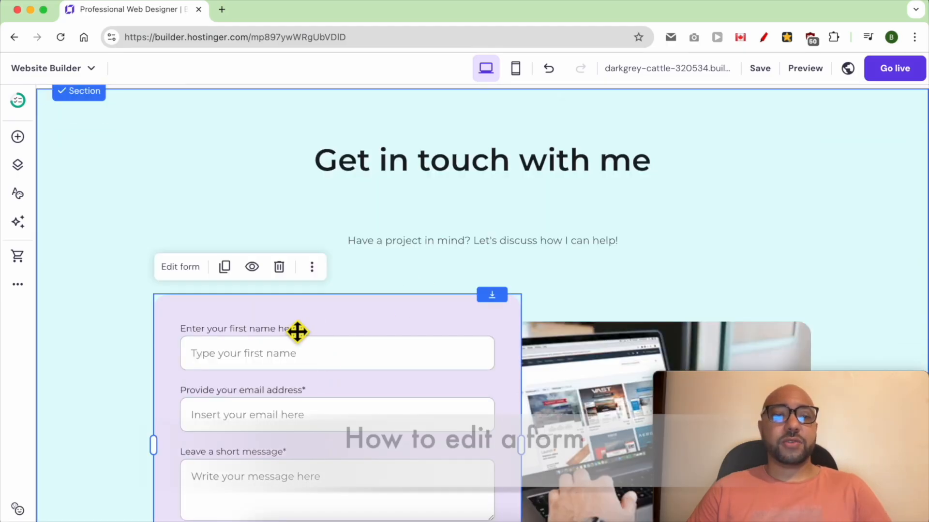
click(181, 269)
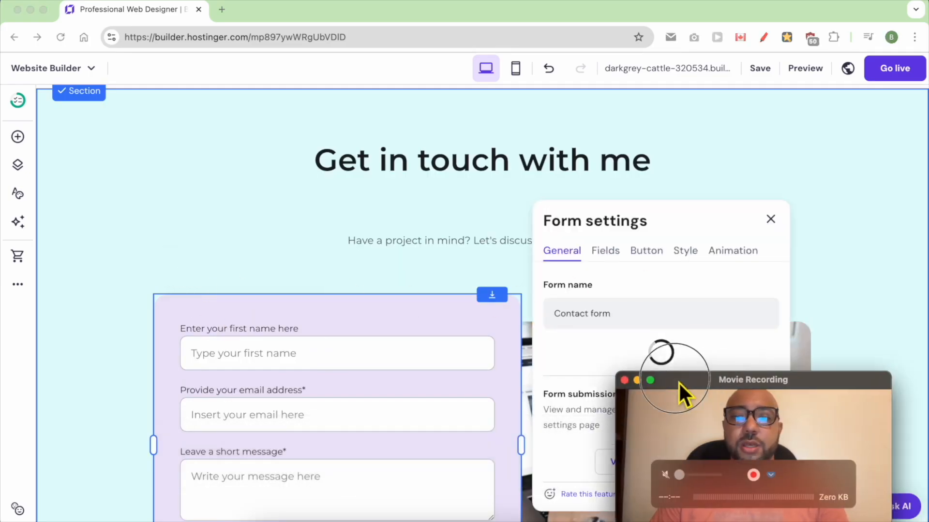
drag(169, 369, 90, 367)
triple_click(601, 317)
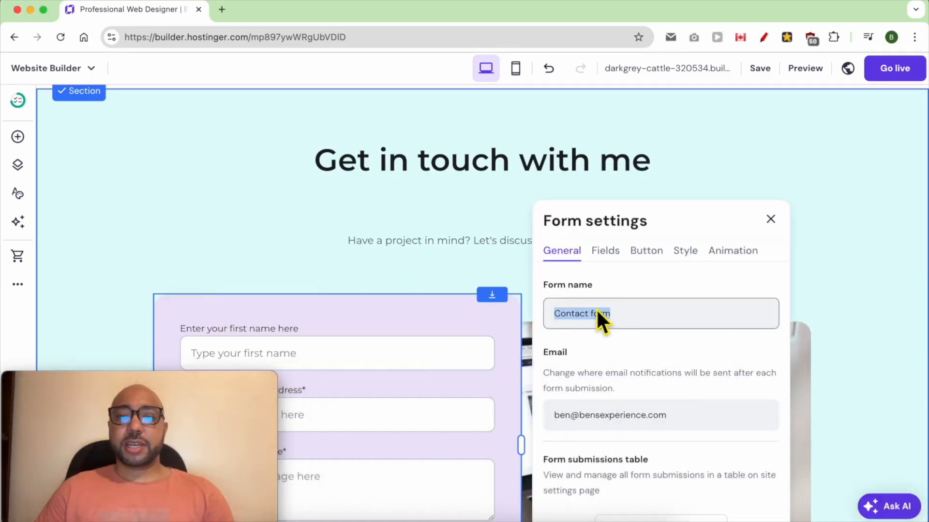
triple_click(610, 419)
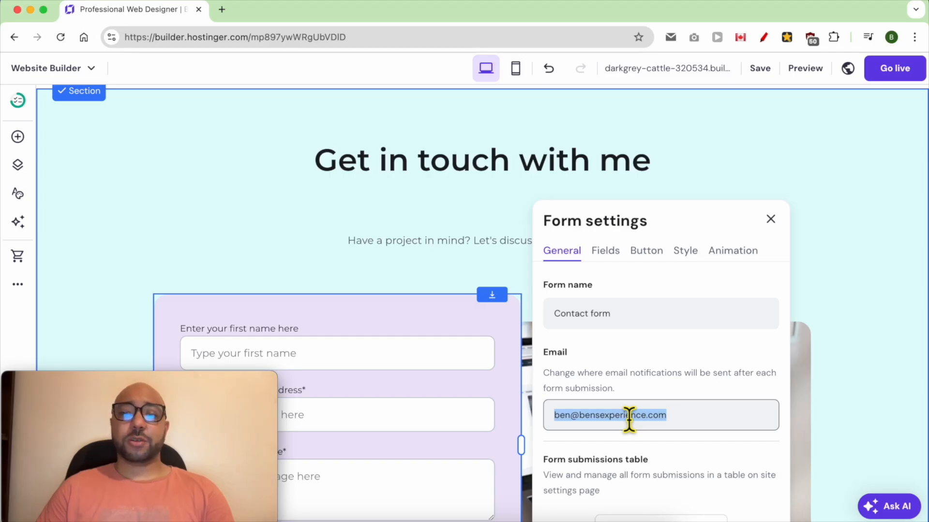
scroll(630, 416, down, 2)
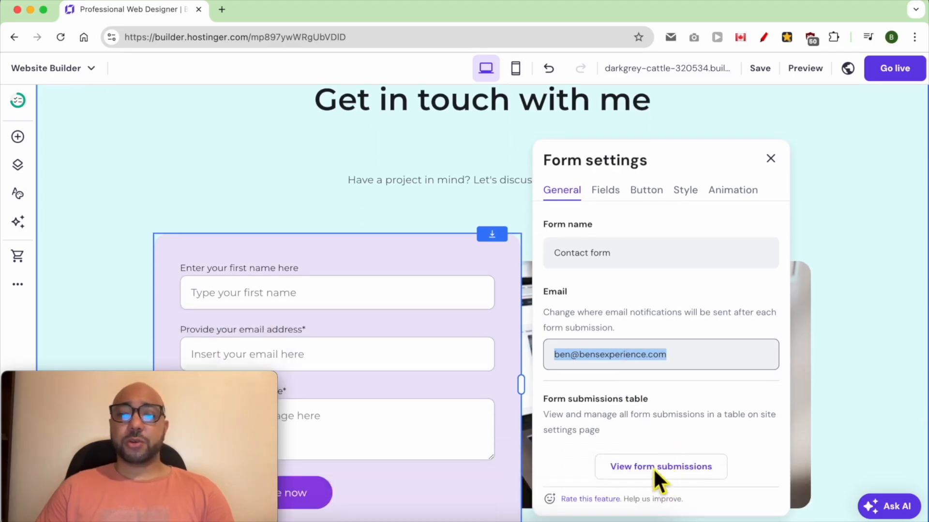
click(651, 389)
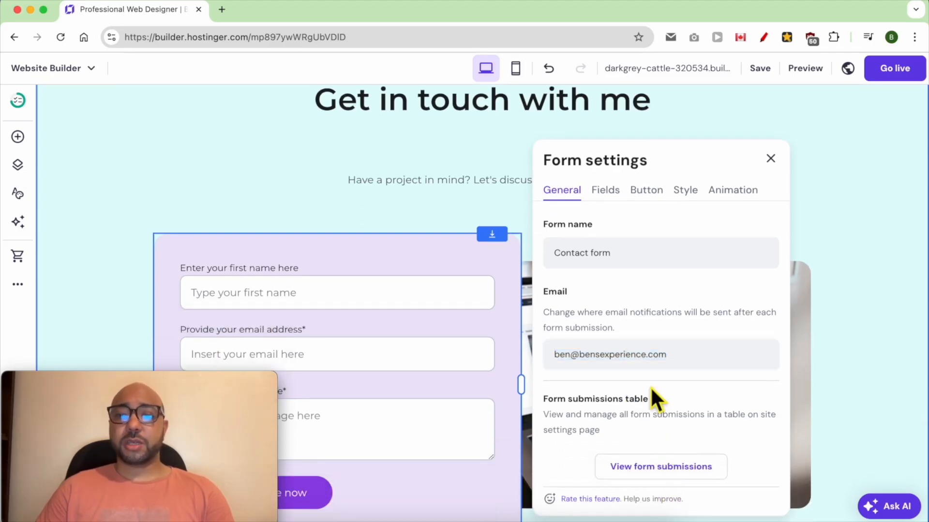
Examine the first-name form field's label, placeholder text and available field types.
click(605, 190)
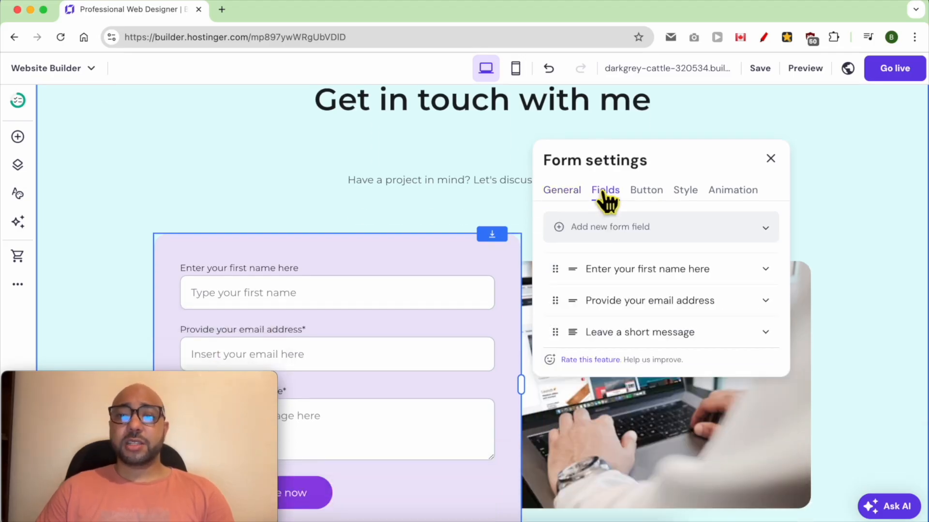
click(642, 270)
triple_click(624, 338)
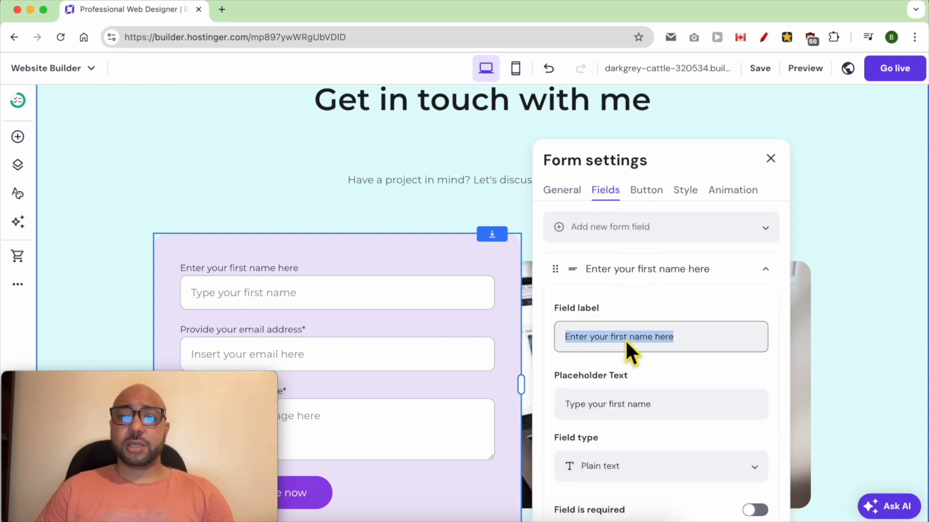
triple_click(668, 415)
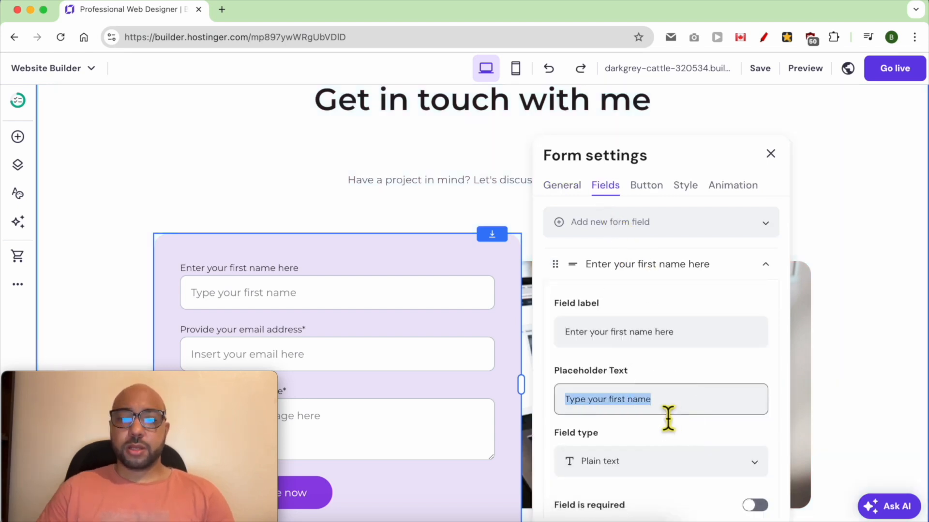
scroll(617, 411, down, 2)
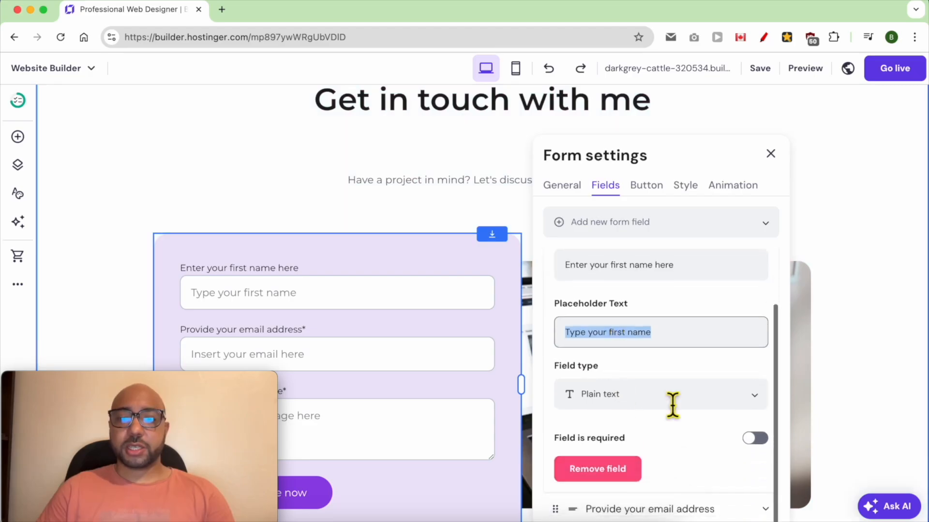
click(670, 402)
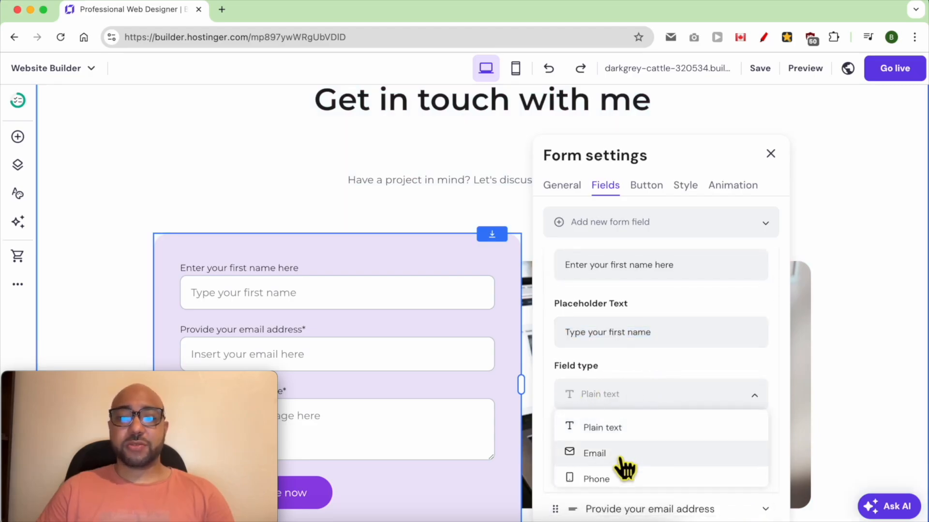
scroll(623, 479, down, 1)
click(663, 394)
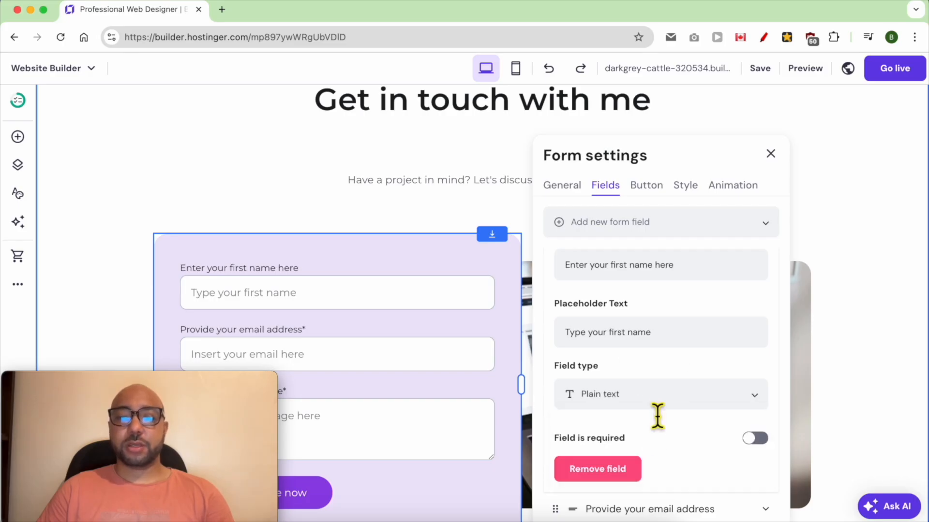
Make the first-name field required, then switch it back to optional.
scroll(658, 415, down, 3)
click(755, 365)
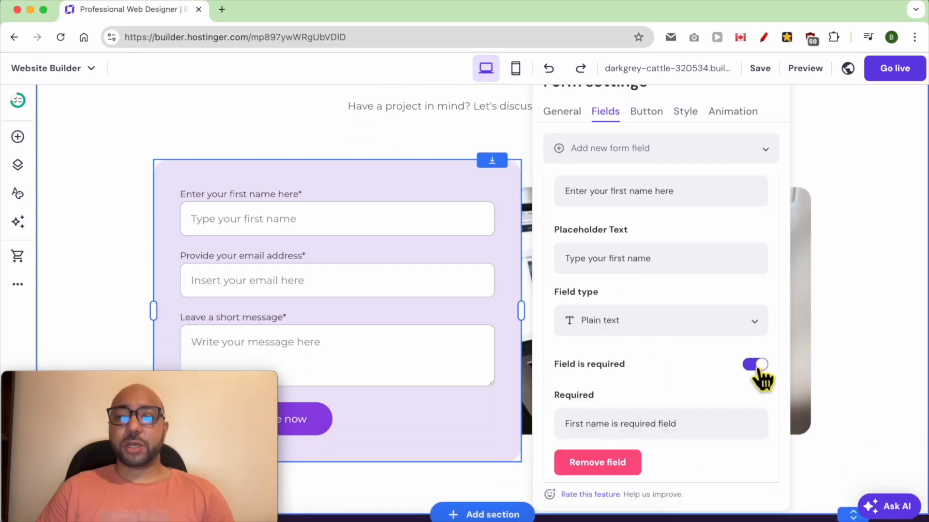
click(756, 366)
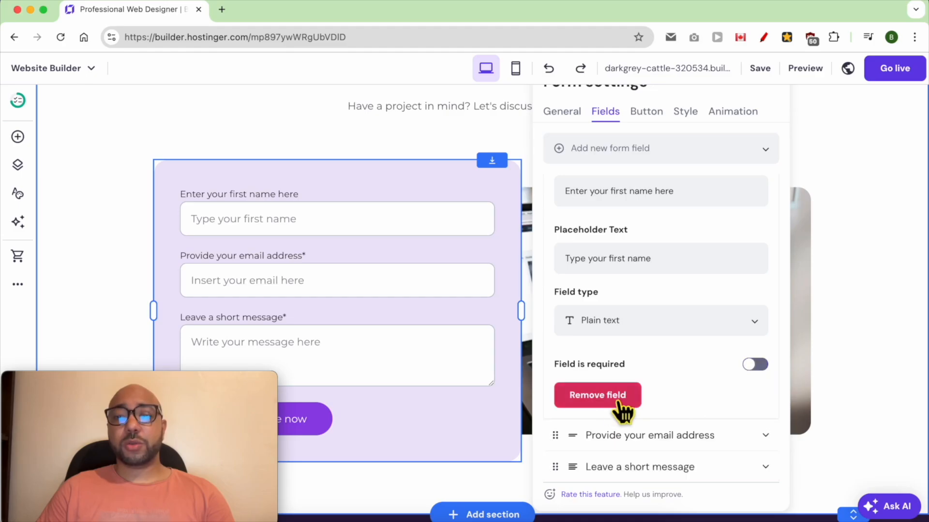
Examine the settings of the form's email address and short message fields.
click(658, 436)
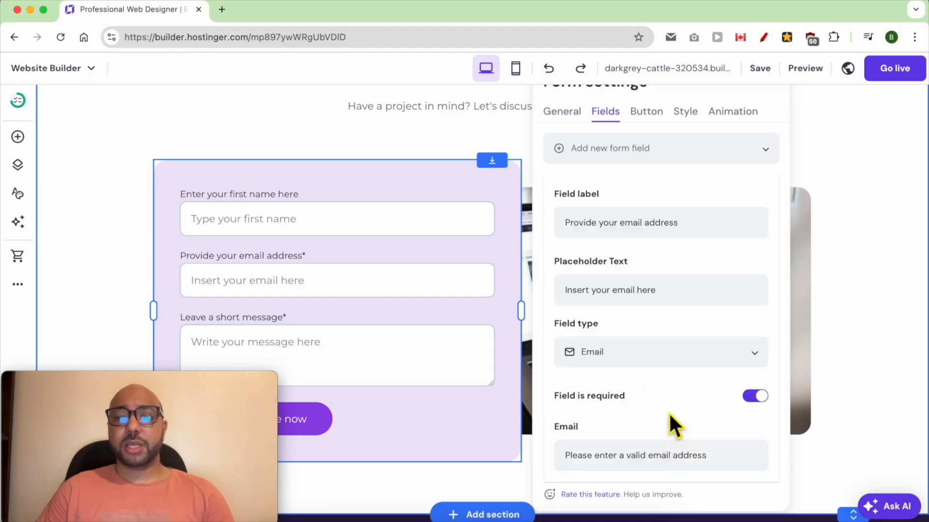
scroll(639, 300, down, 5)
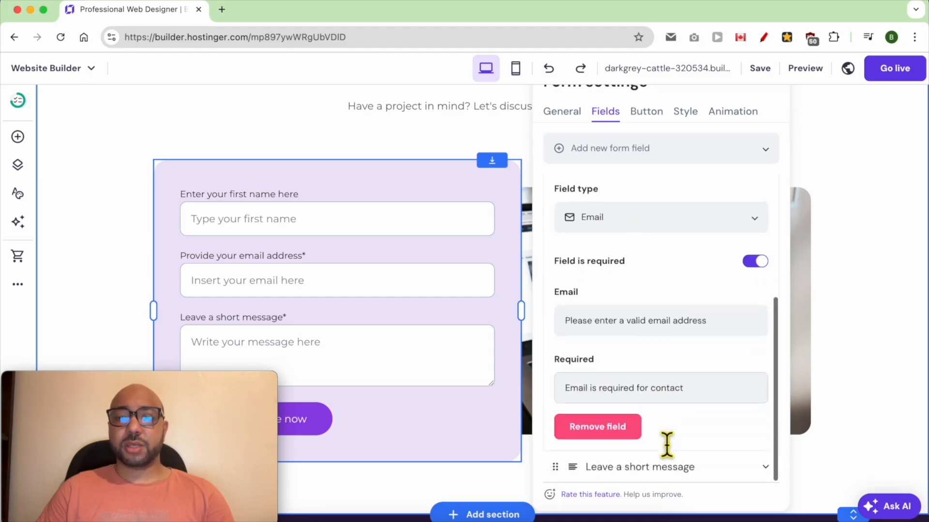
click(662, 467)
scroll(672, 444, down, 1)
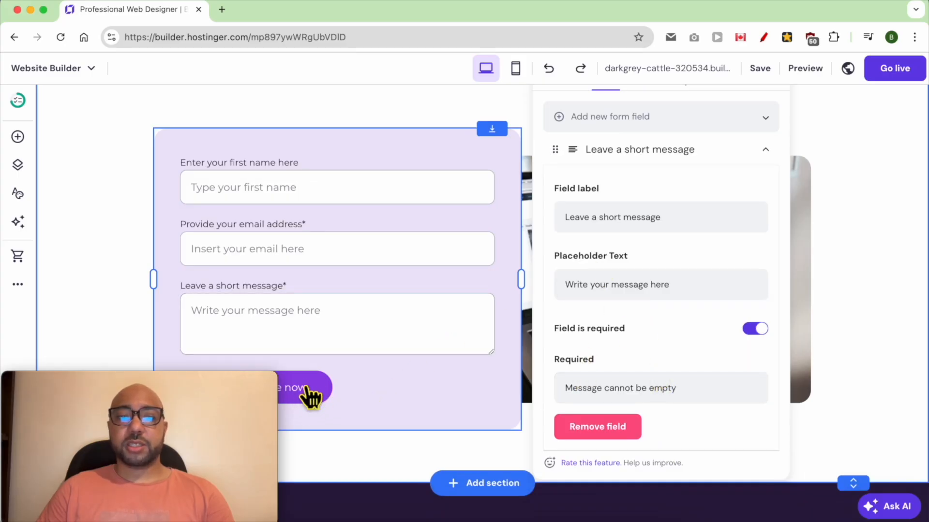
Change the contact form's submit button text to "SEND".
scroll(582, 306, up, 5)
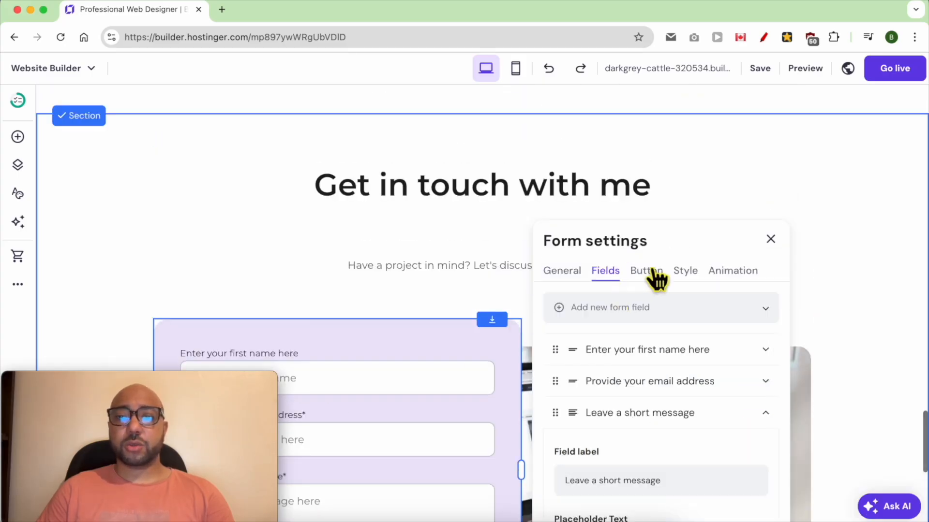
click(653, 271)
triple_click(634, 341)
scroll(484, 360, down, 5)
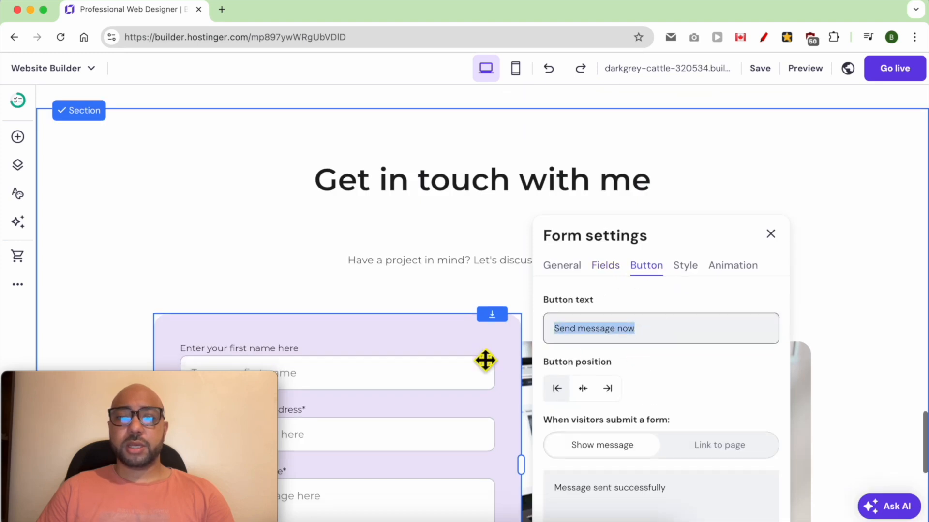
text(SEND)
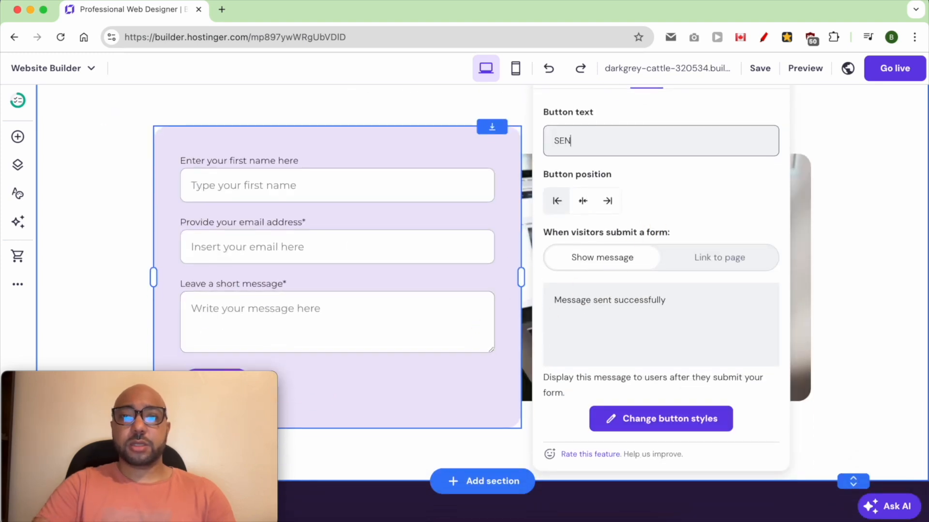
click(684, 198)
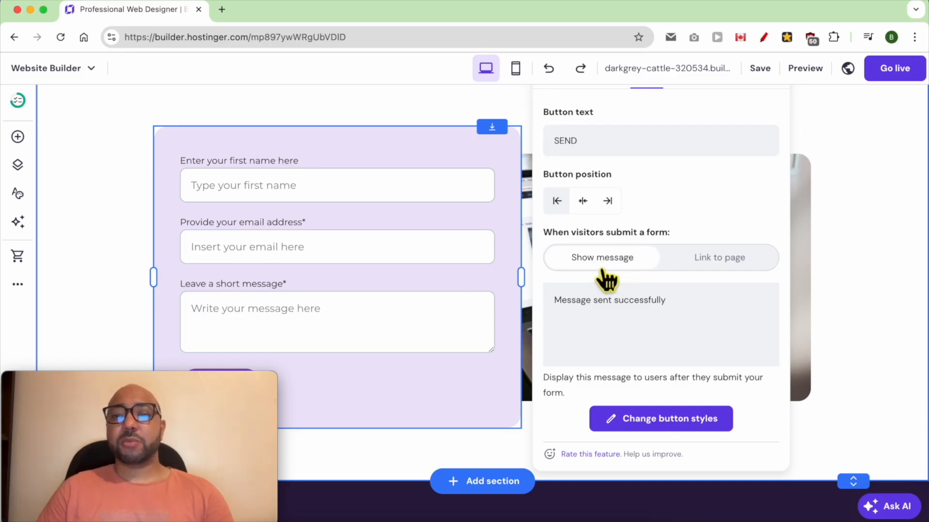
Try linking form submissions to the Home page, then switch back to showing a message and select its text.
click(700, 265)
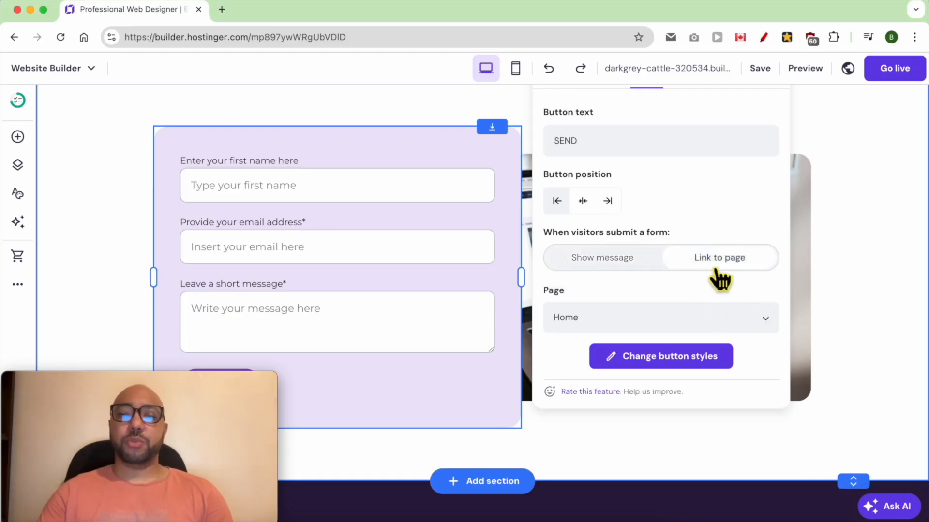
click(628, 268)
click(699, 257)
click(676, 317)
click(624, 263)
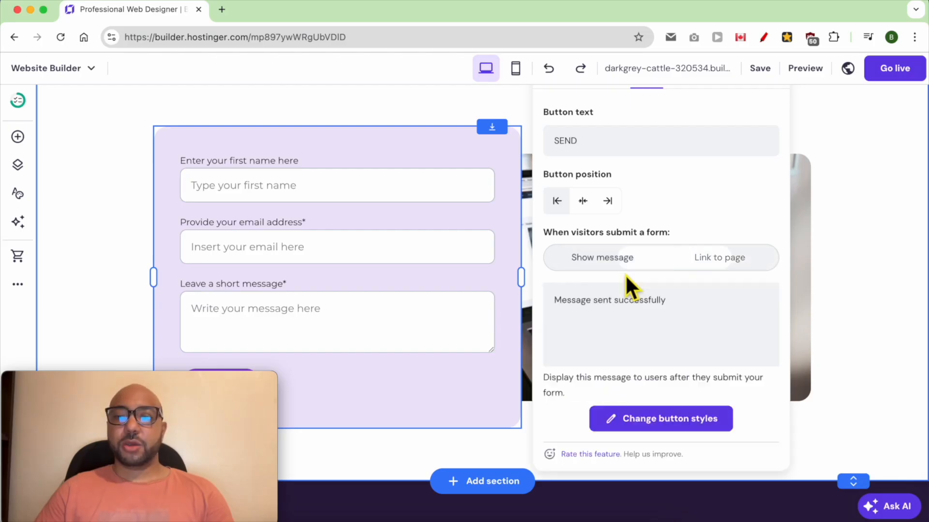
triple_click(599, 327)
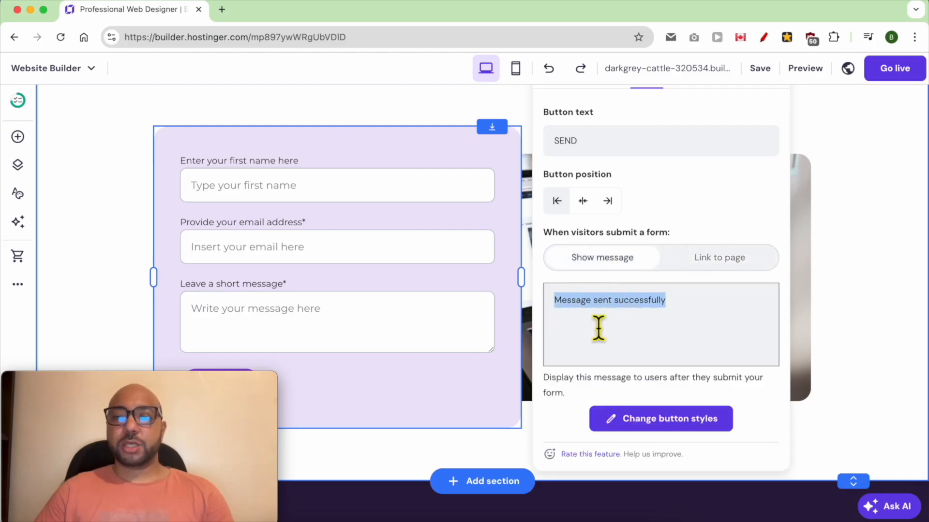
triple_click(678, 317)
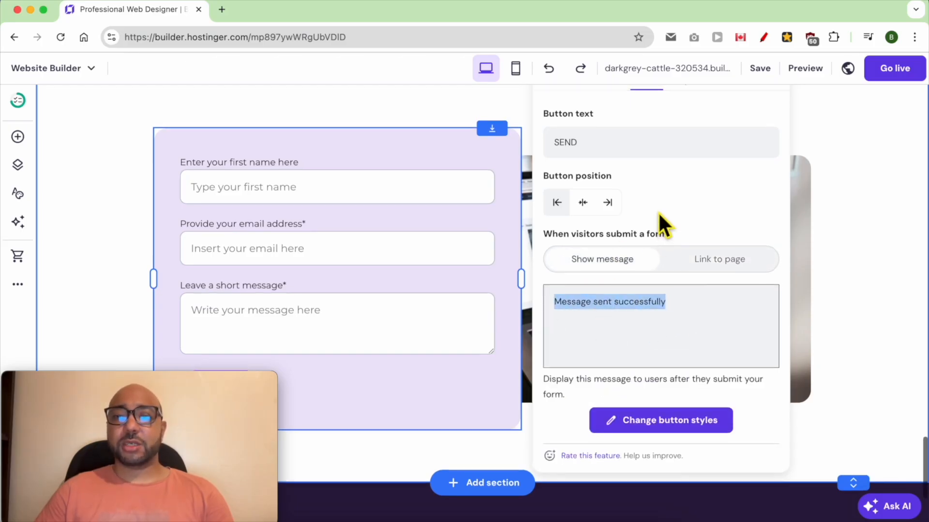
Set the form's submit button text size to 23.
scroll(658, 212, up, 3)
click(682, 160)
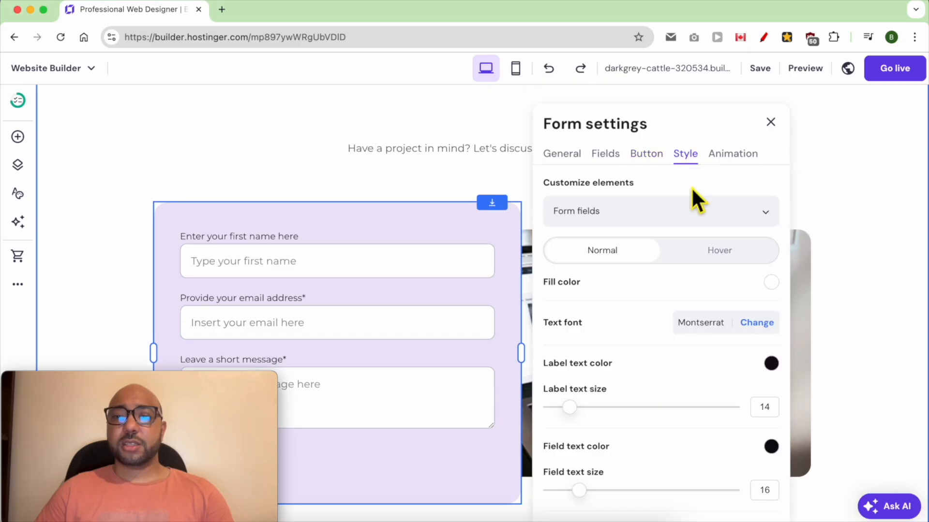
click(644, 221)
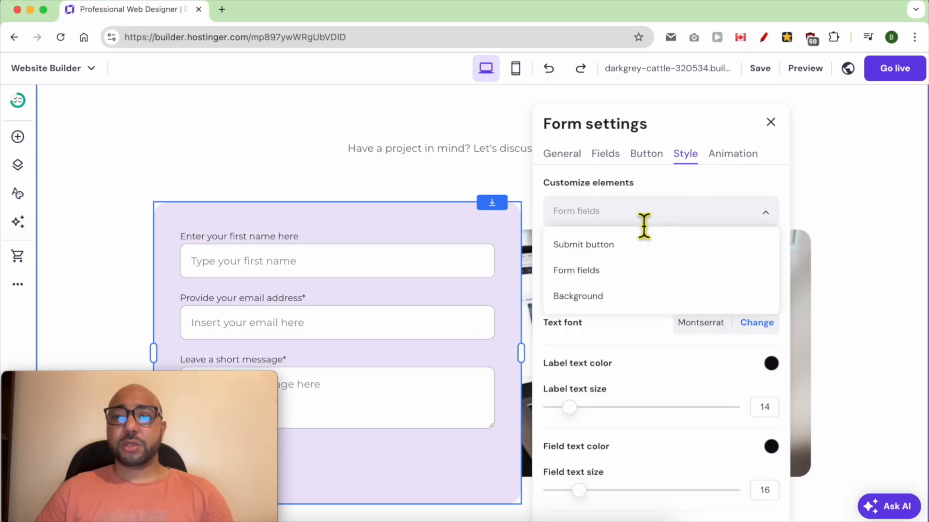
click(621, 252)
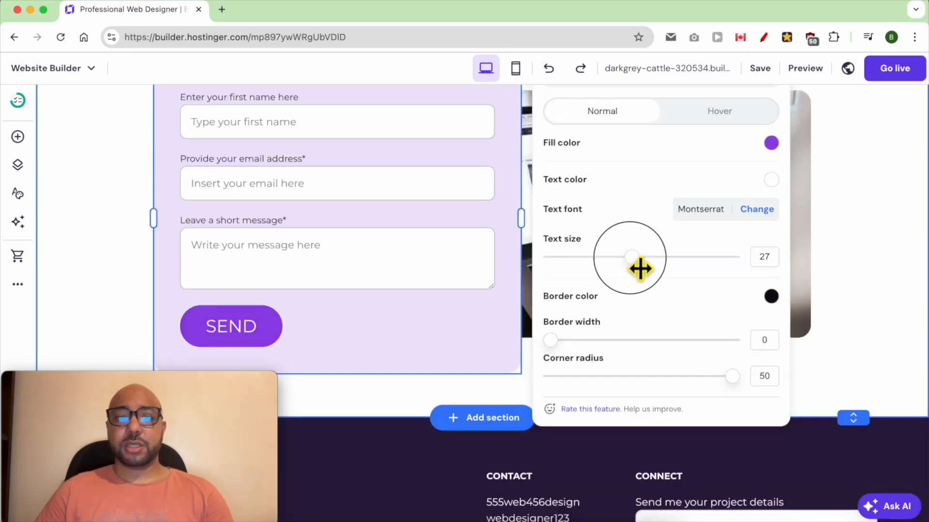
mouse_move(640, 268)
mouse_down()
mouse_move(605, 268)
mouse_move(622, 269)
mouse_up()
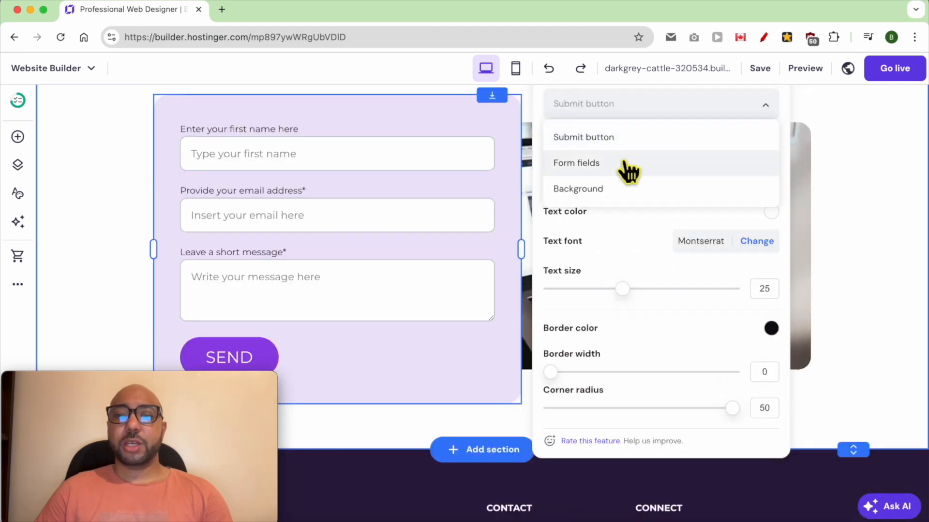
Set the label text size of the contact form's fields to 15.
click(623, 164)
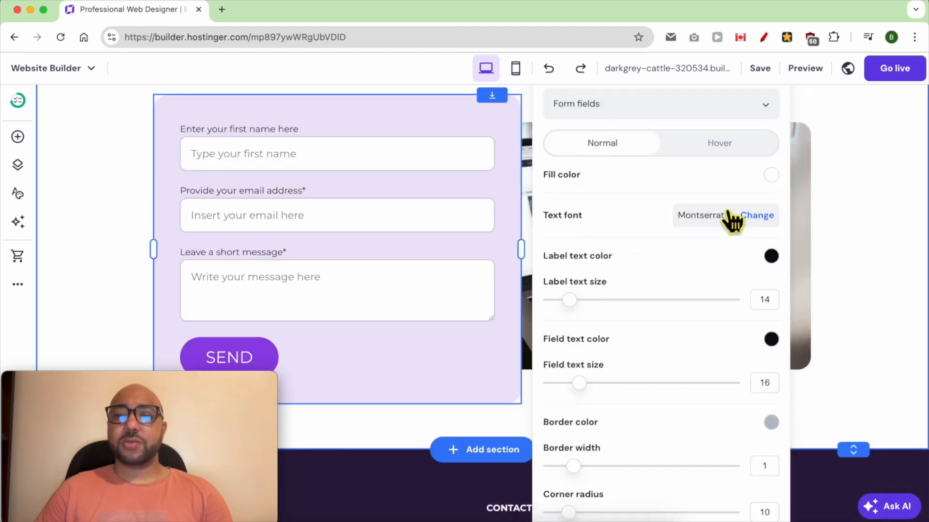
mouse_move(571, 301)
mouse_down()
mouse_move(598, 313)
mouse_move(584, 312)
mouse_up()
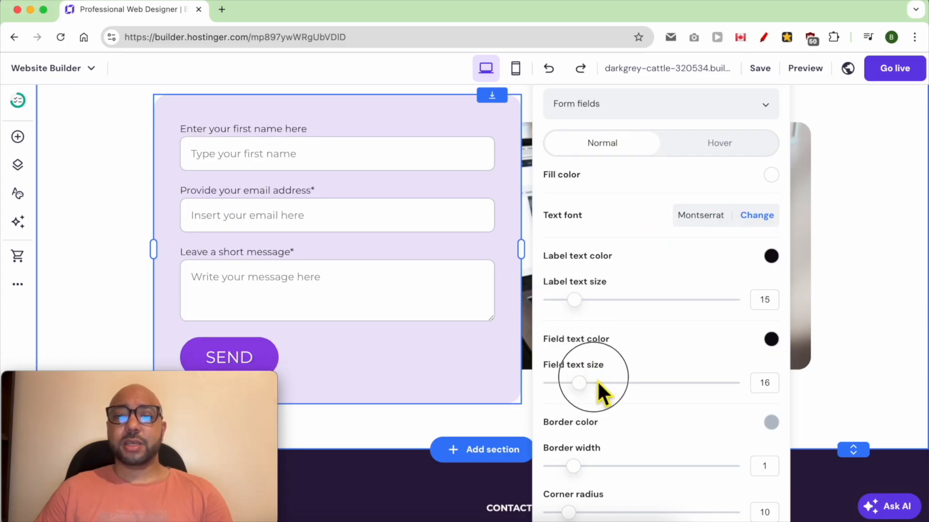
mouse_move(589, 390)
mouse_down()
mouse_move(613, 390)
mouse_move(590, 390)
mouse_up()
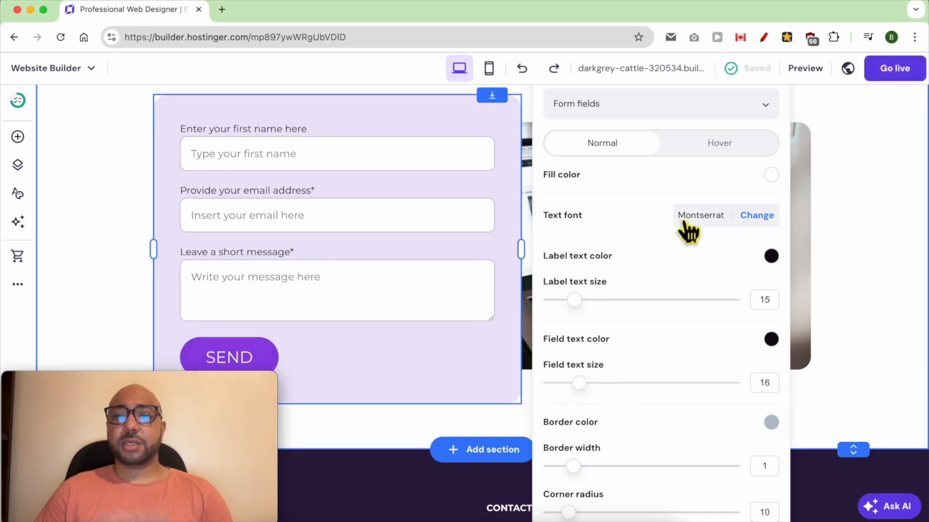
Try the contact form without its background fill colour, then restore the fill.
click(701, 105)
click(617, 190)
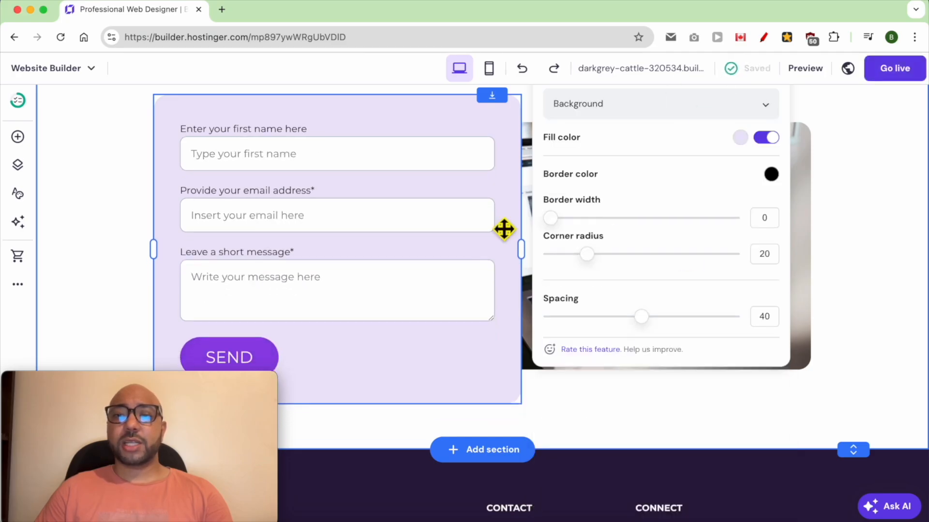
click(741, 138)
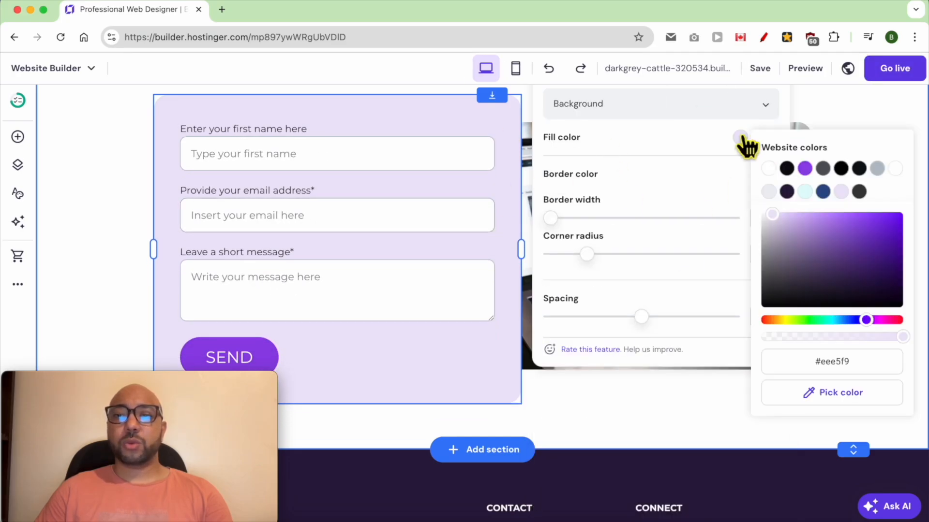
click(741, 138)
click(770, 140)
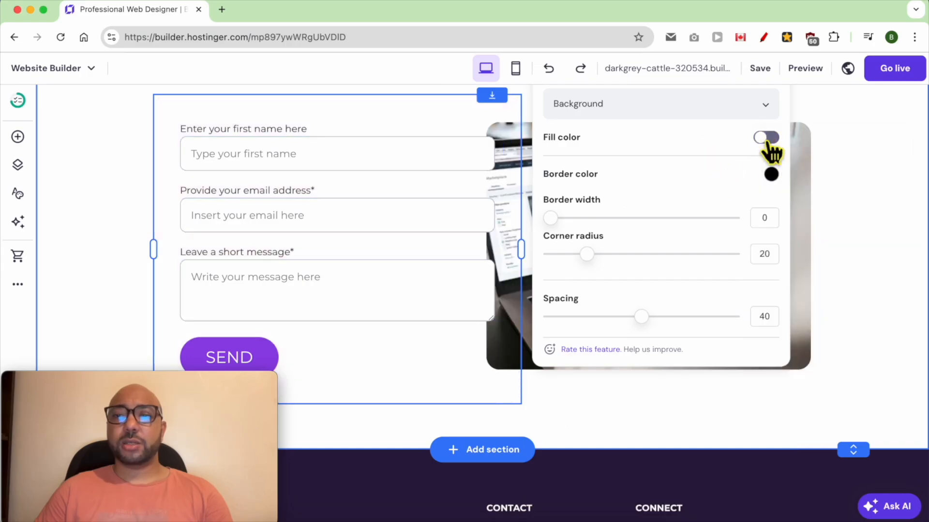
click(769, 140)
click(771, 259)
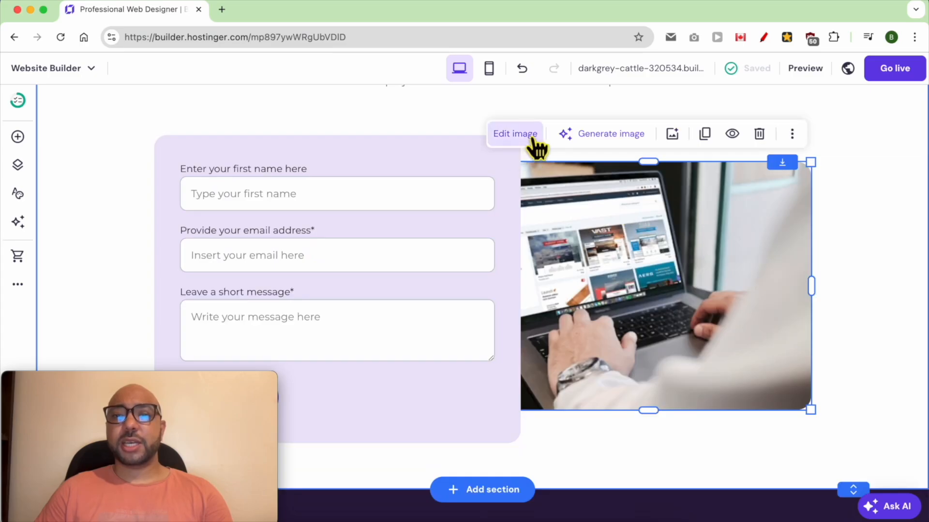
Replace the footer's "Portfolio" heading with the owner's first name in possessive form followed by "Website".
scroll(627, 271, down, 3)
scroll(626, 271, down, 3)
click(627, 320)
drag(217, 390, 512, 8)
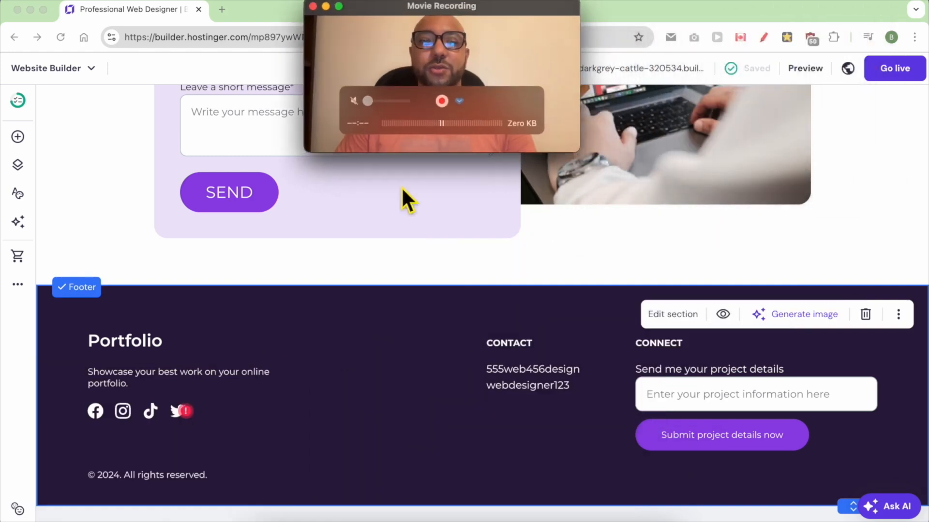
click(149, 349)
double_click(145, 345)
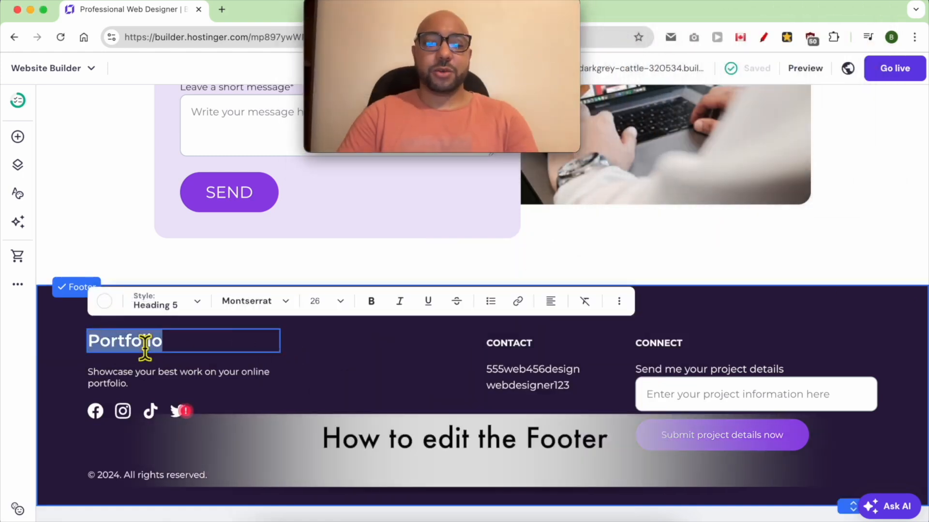
text(Ben's Website)
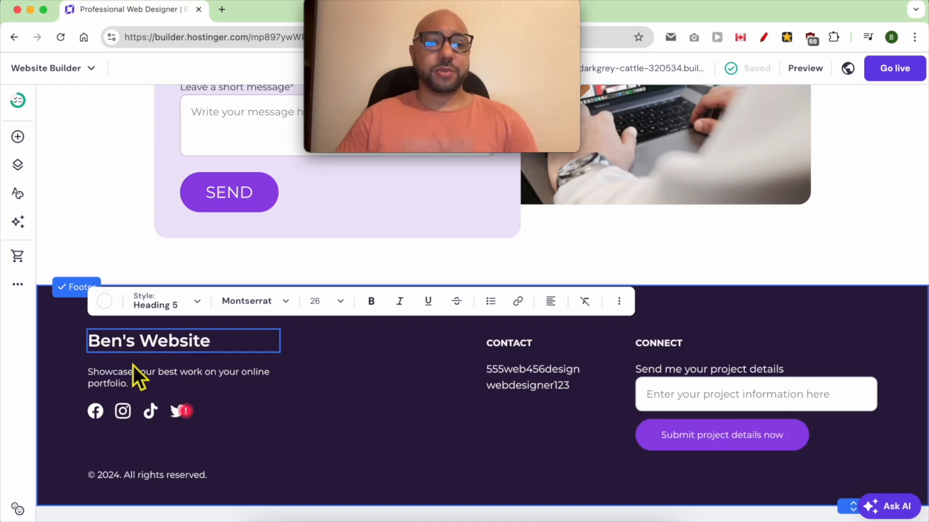
Examine the footer tagline and the social icons' link settings, including the options for the Facebook link.
click(141, 386)
double_click(136, 385)
key(Escape)
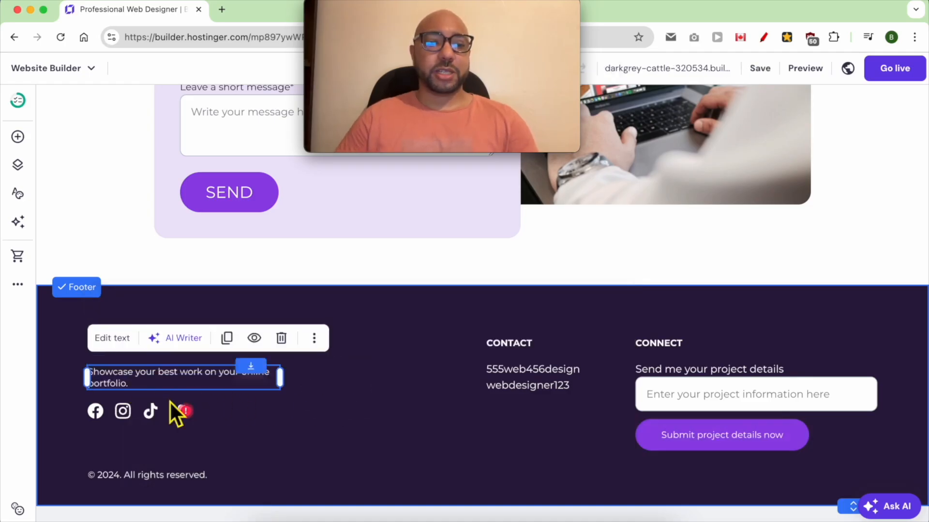
click(145, 416)
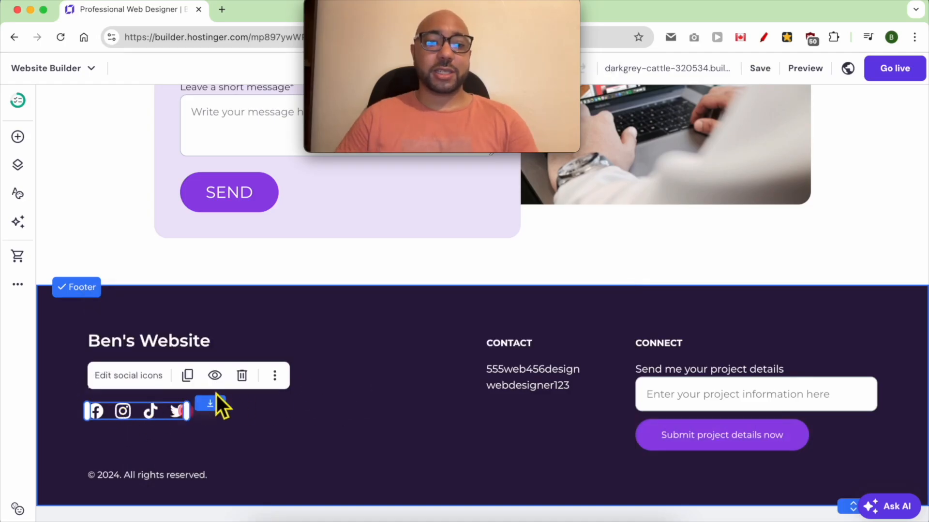
click(131, 378)
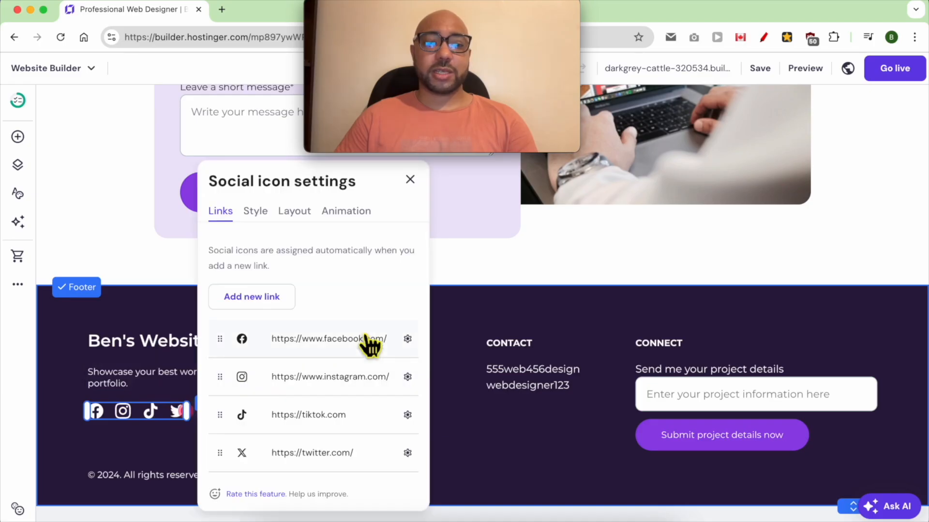
click(407, 339)
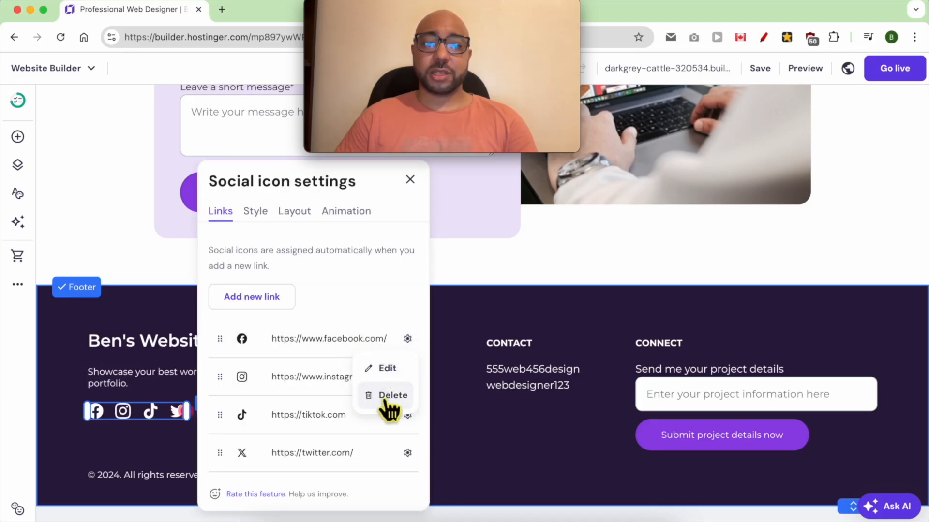
click(353, 337)
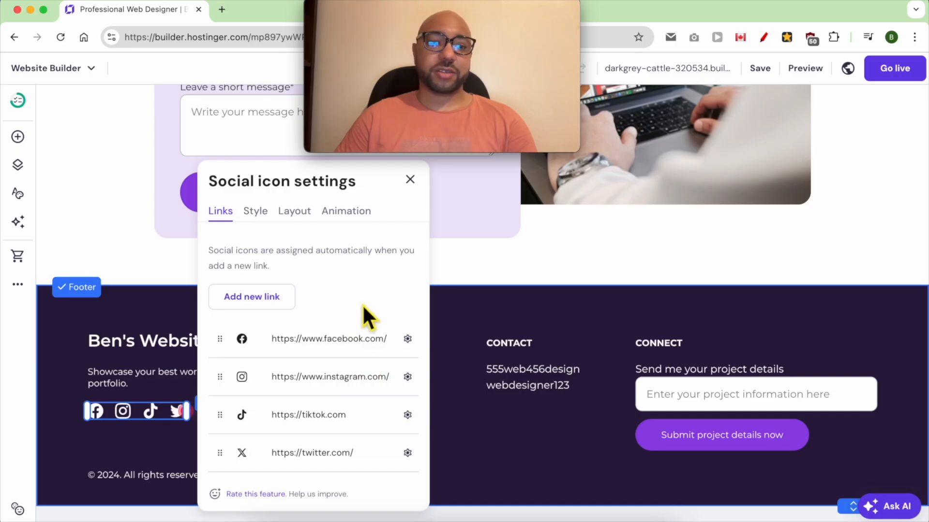
Set the footer social icons' size to 26 px and review their layout and colour options.
click(255, 211)
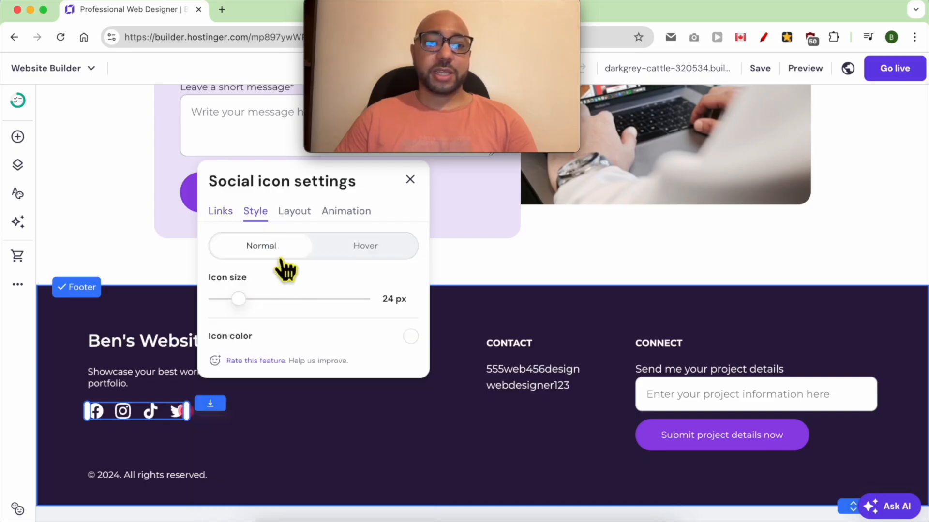
mouse_move(254, 309)
mouse_down()
mouse_move(242, 307)
mouse_move(254, 307)
mouse_up()
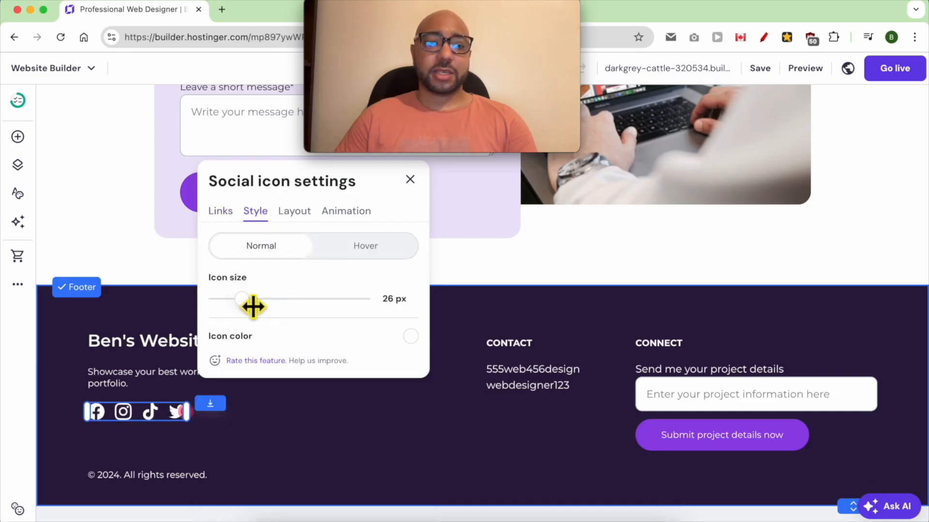
click(294, 211)
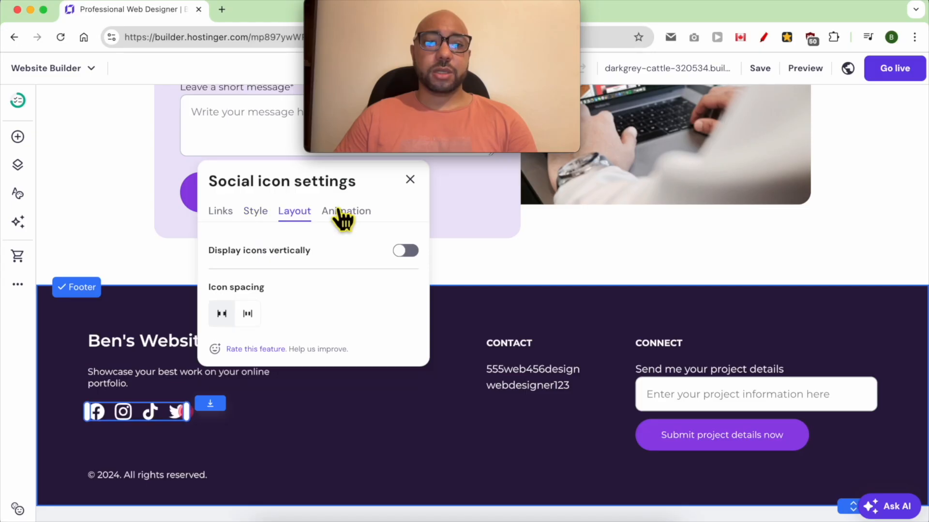
click(256, 212)
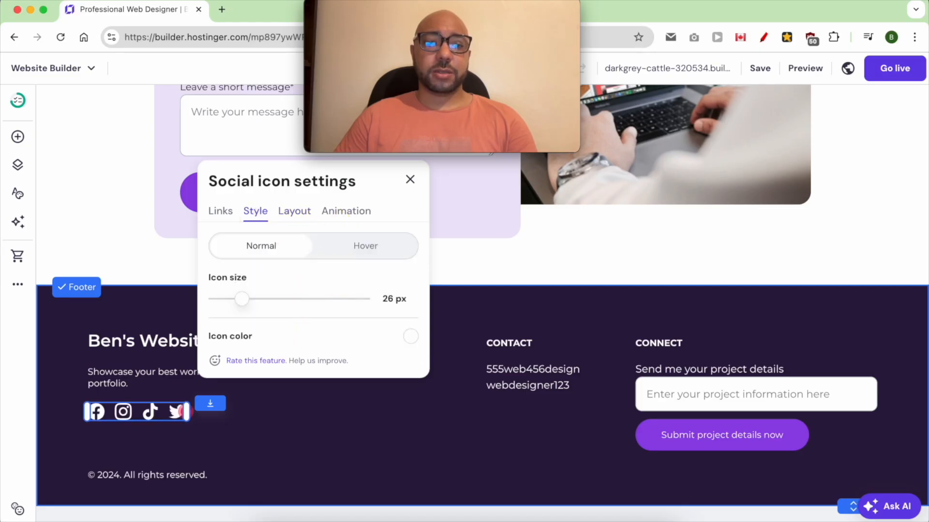
click(409, 337)
click(470, 339)
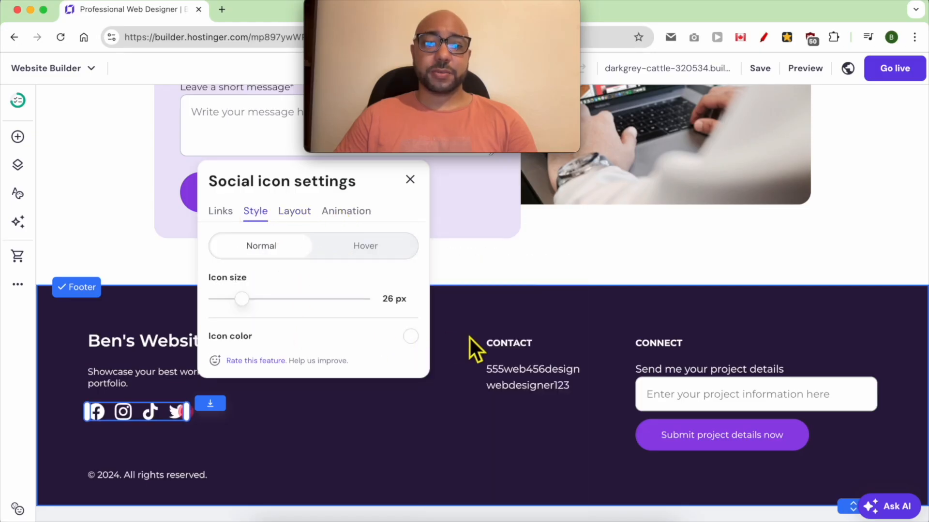
click(480, 308)
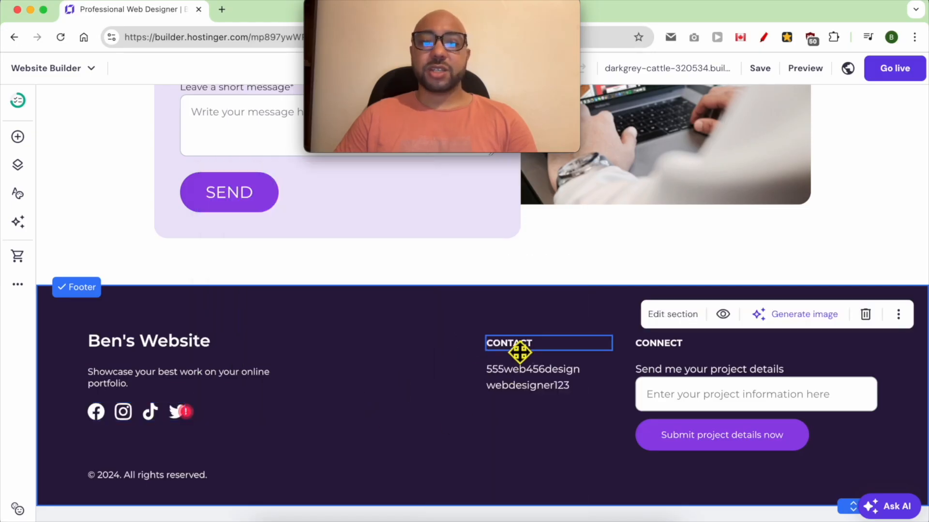
Replace the first line under the footer's CONTACT heading with the owner's contact e-mail address.
double_click(526, 369)
double_click(547, 393)
double_click(534, 372)
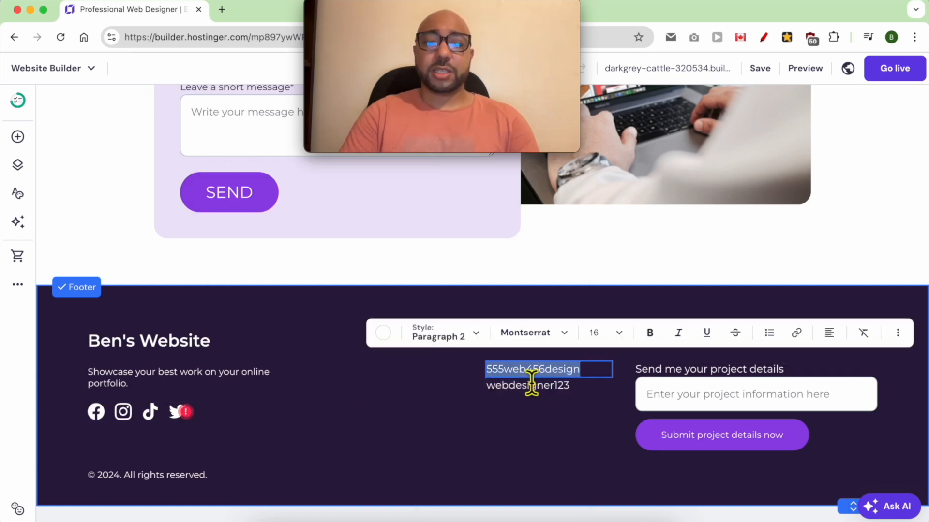
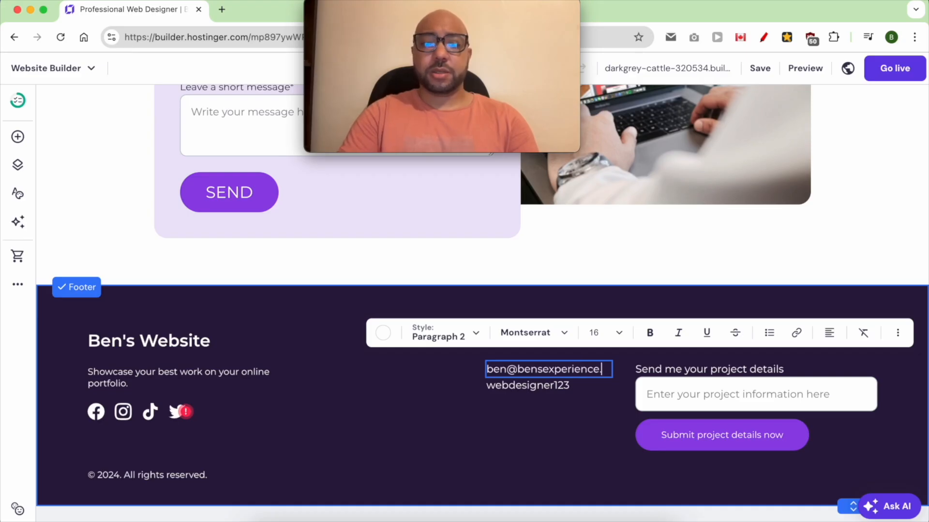
Remove the "webdesigner123" line from the footer and line up the CONTACT heading with the e-mail further left.
click(438, 403)
drag(485, 378, 433, 382)
click(462, 394)
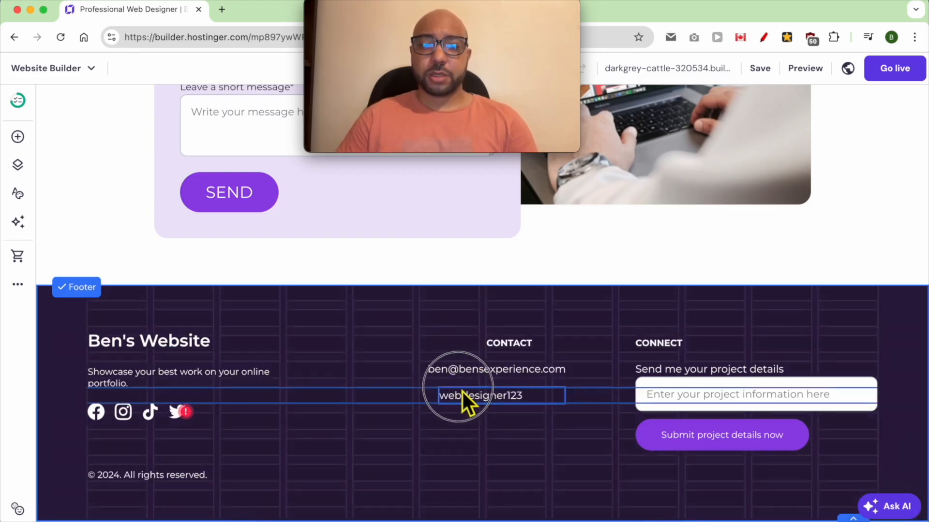
click(621, 355)
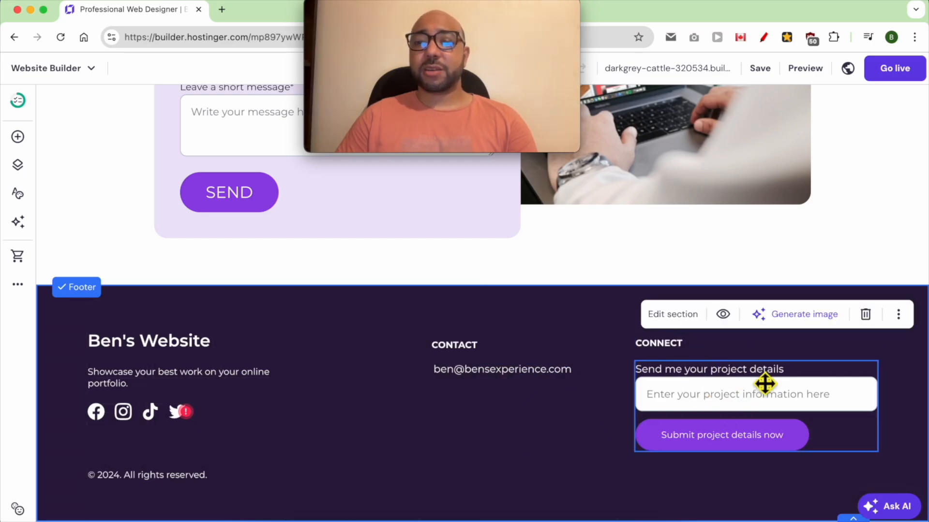
Delete the footer's project details form and change the CONNECT heading to "TERMS AND CONDITIONS".
click(748, 375)
click(759, 333)
click(679, 353)
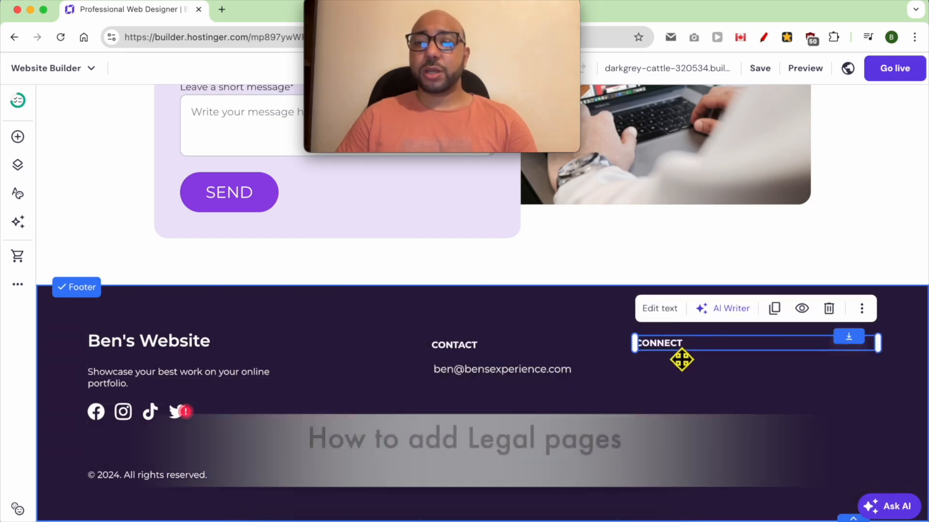
double_click(668, 345)
text(TERMS AND)
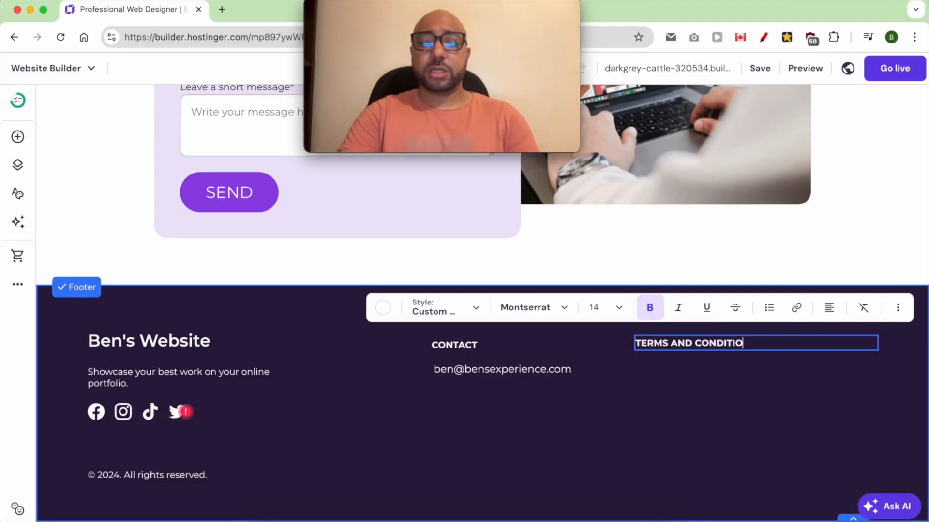
key(Escape)
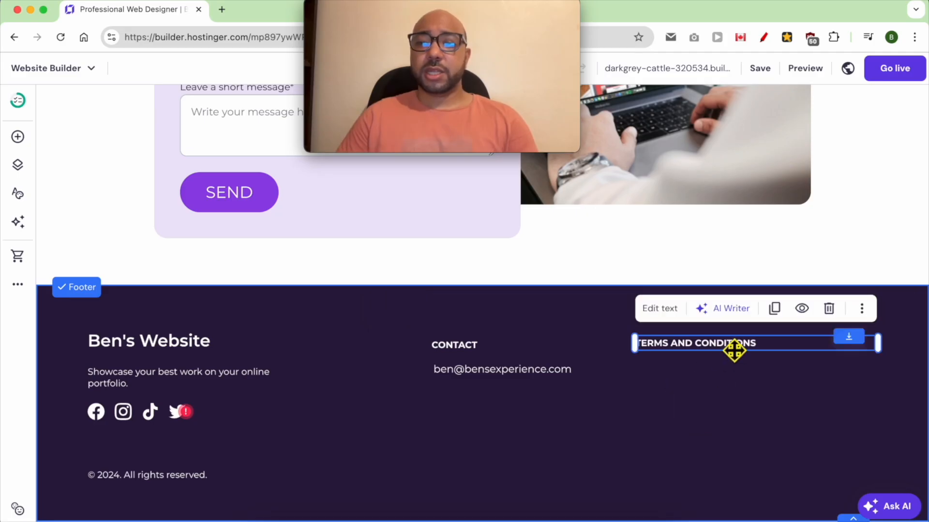
Duplicate the footer's "TERMS AND CONDITIONS" text, place the copy directly below it and change it to "PRIVACY POLICY".
click(774, 309)
drag(756, 350, 722, 375)
double_click(718, 375)
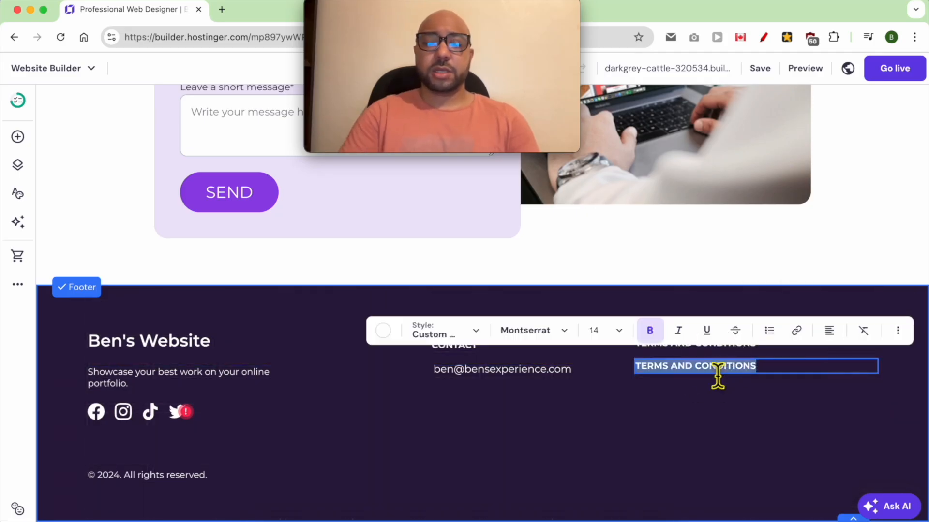
text(PRIVACY POLICY)
key(Escape)
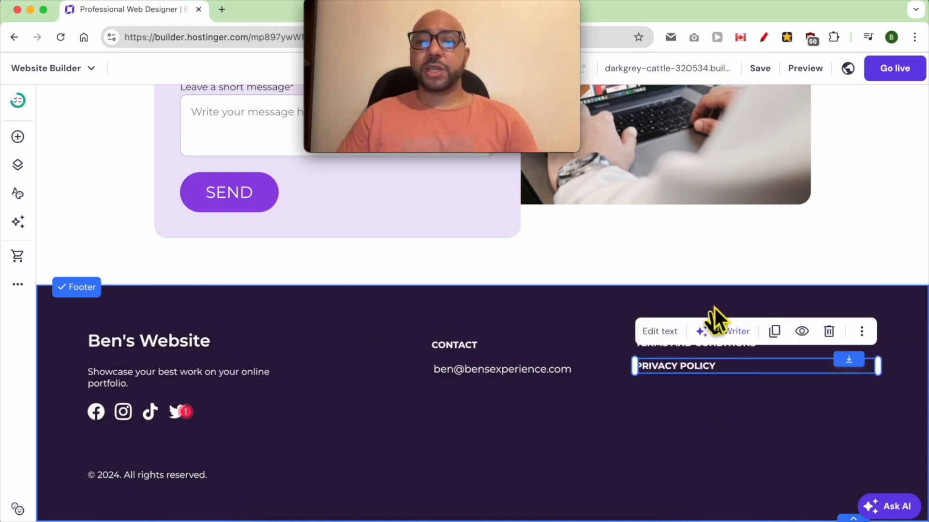
click(617, 339)
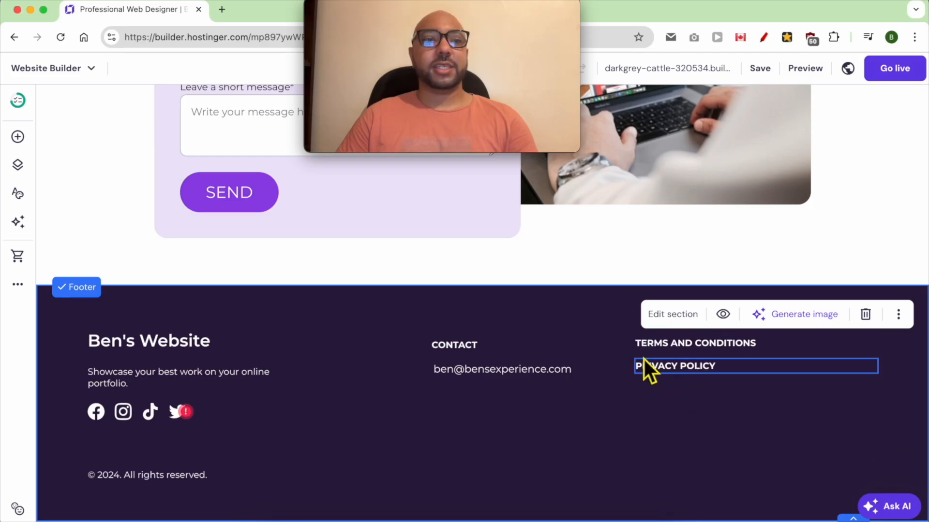
Add a page from the Privacy policy template with "Bens LLC" as the company name, leaving its page settings unchanged.
click(18, 165)
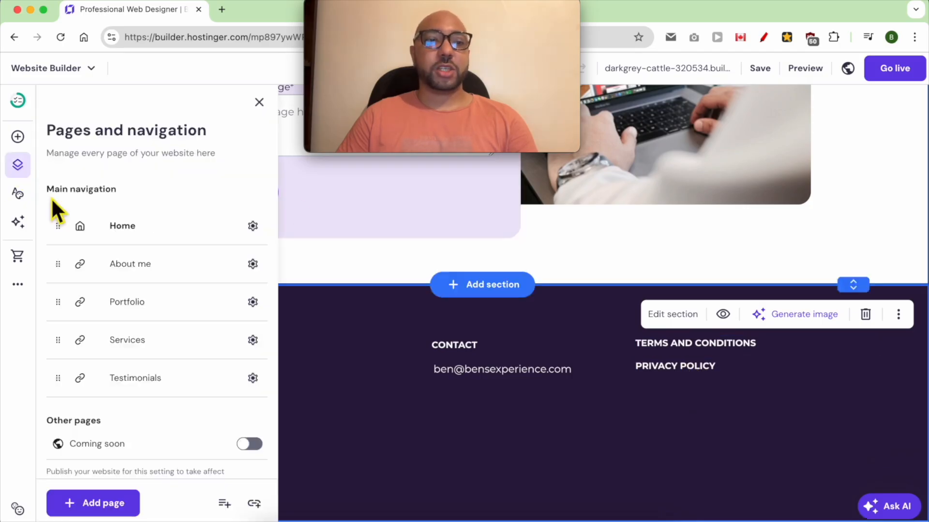
click(99, 506)
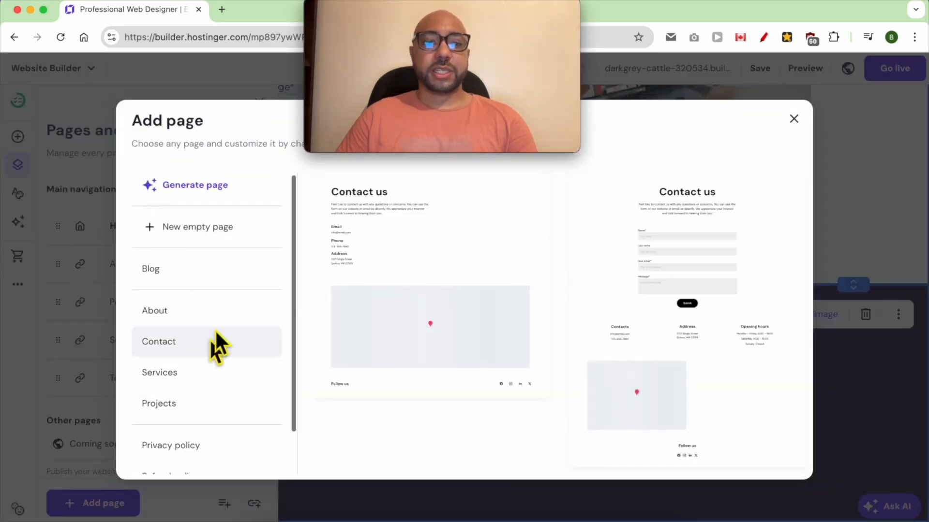
scroll(206, 411, down, 1)
scroll(205, 411, down, 2)
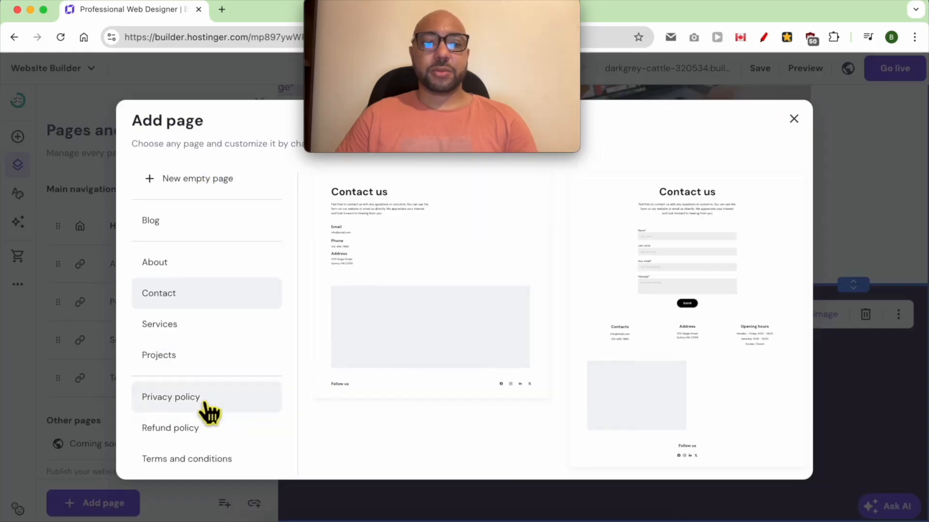
click(211, 411)
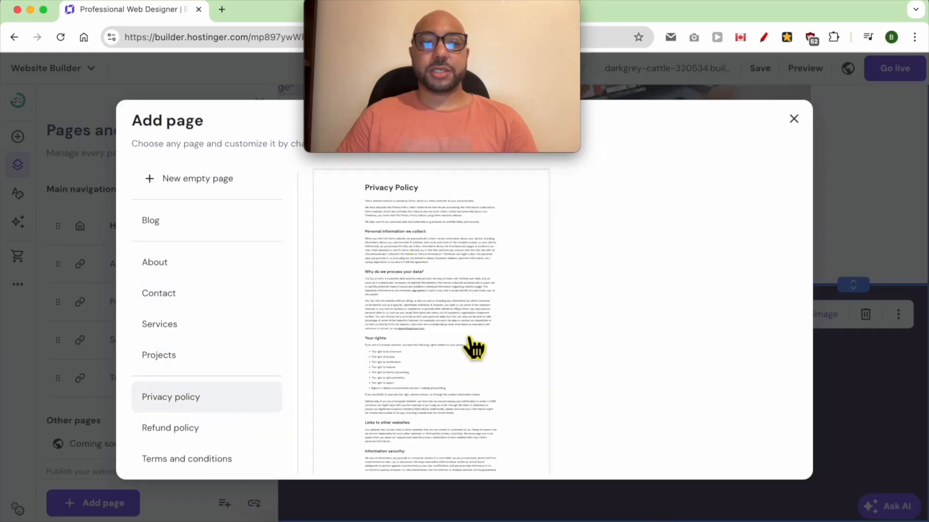
click(414, 290)
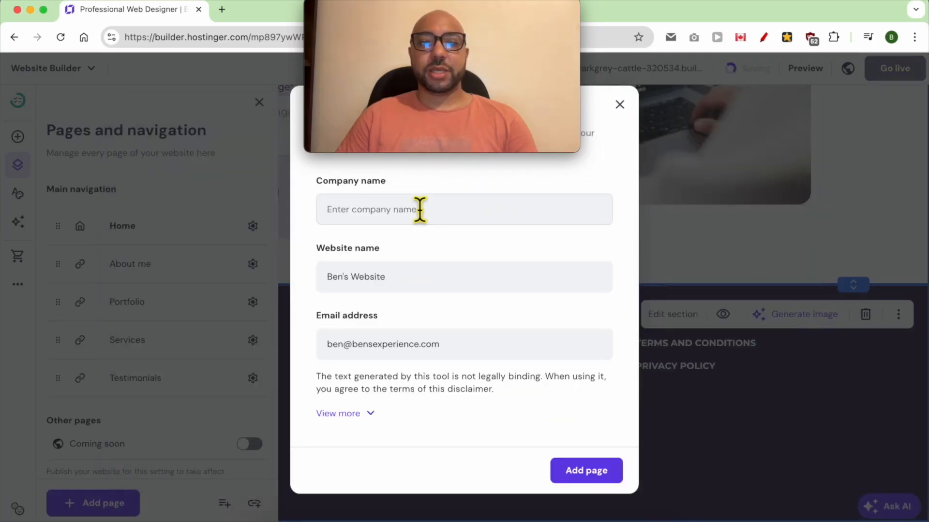
drag(425, 41, 141, 12)
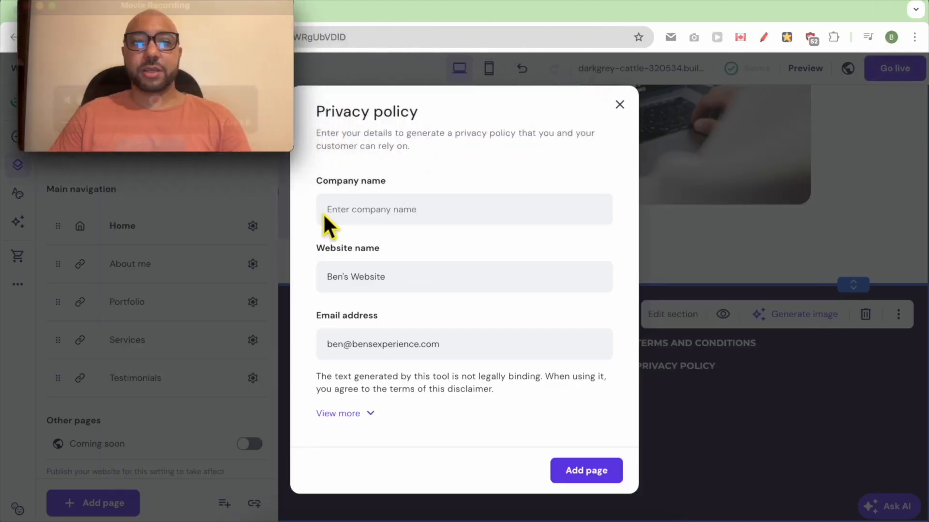
click(373, 215)
text(Bens LLC)
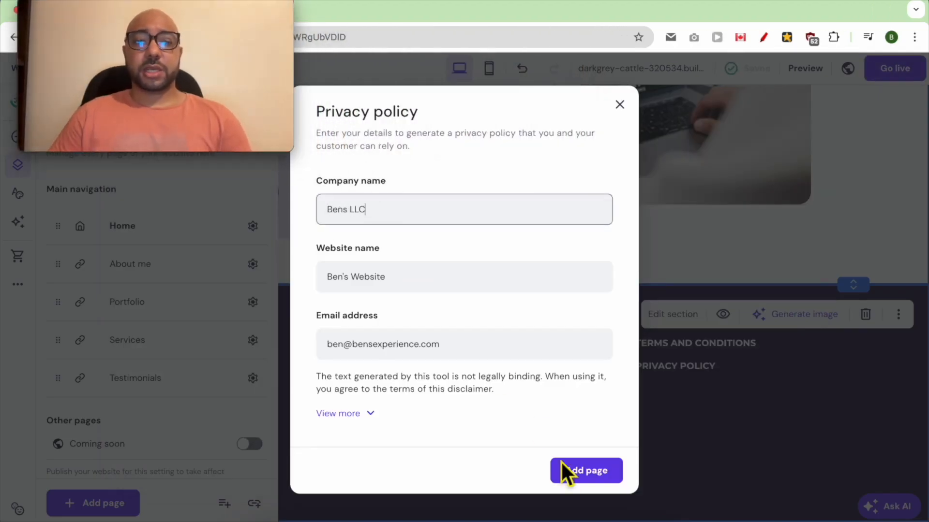
click(586, 472)
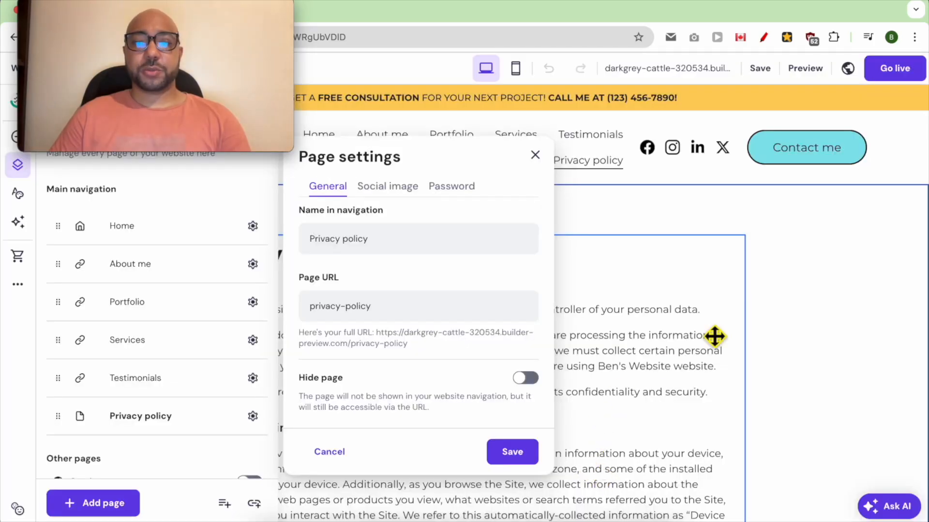
click(820, 296)
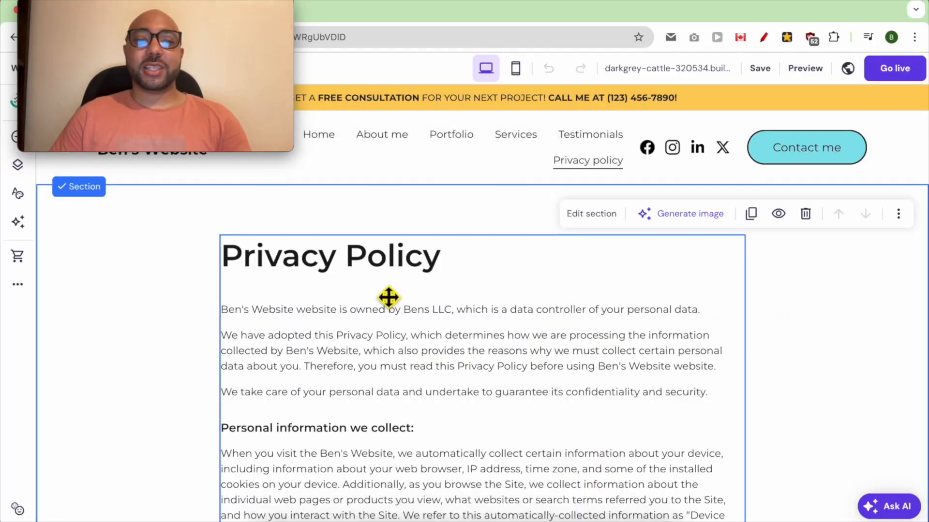
Move the Privacy policy page out of the main navigation into the "Hidden from navigation" group.
scroll(411, 318, down, 1)
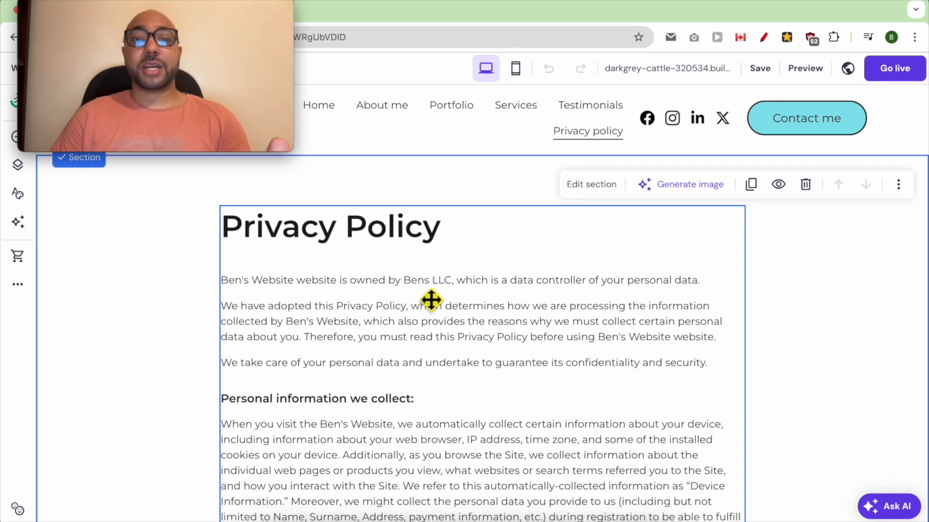
scroll(468, 347, up, 1)
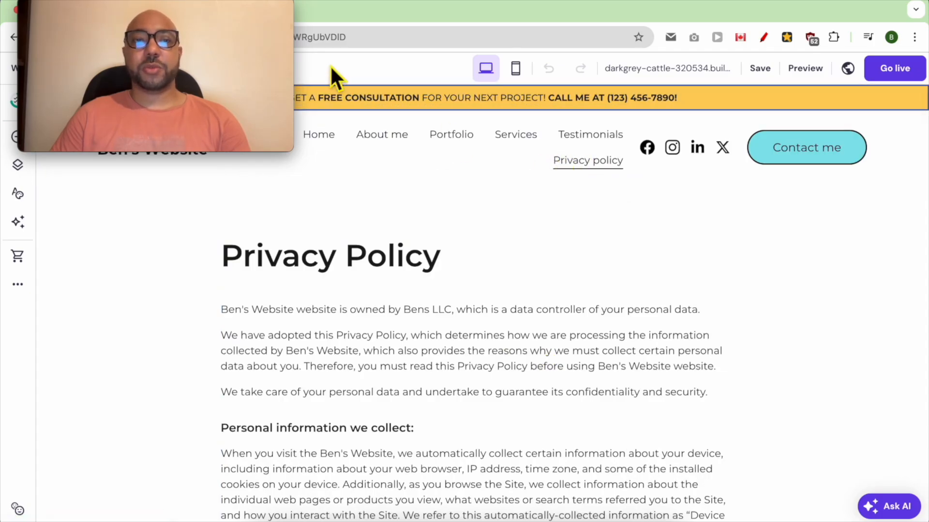
drag(263, 24, 875, 234)
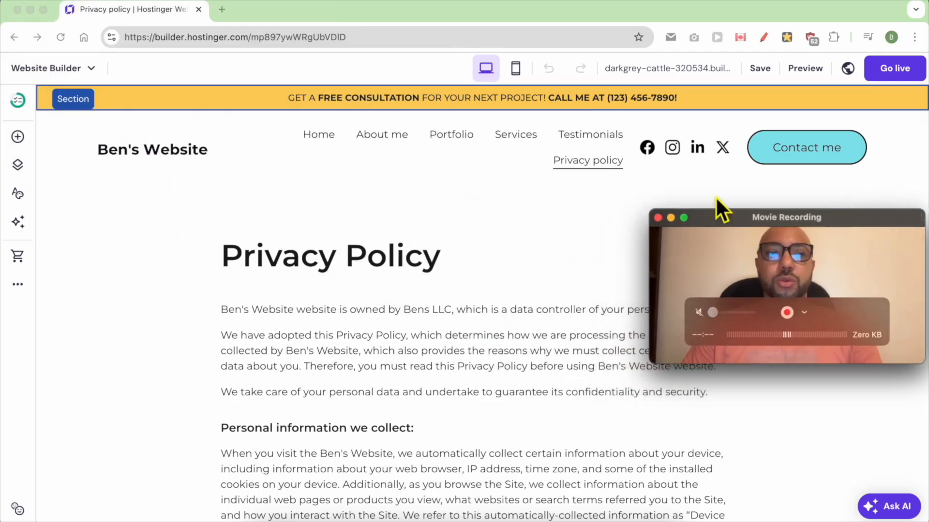
click(18, 165)
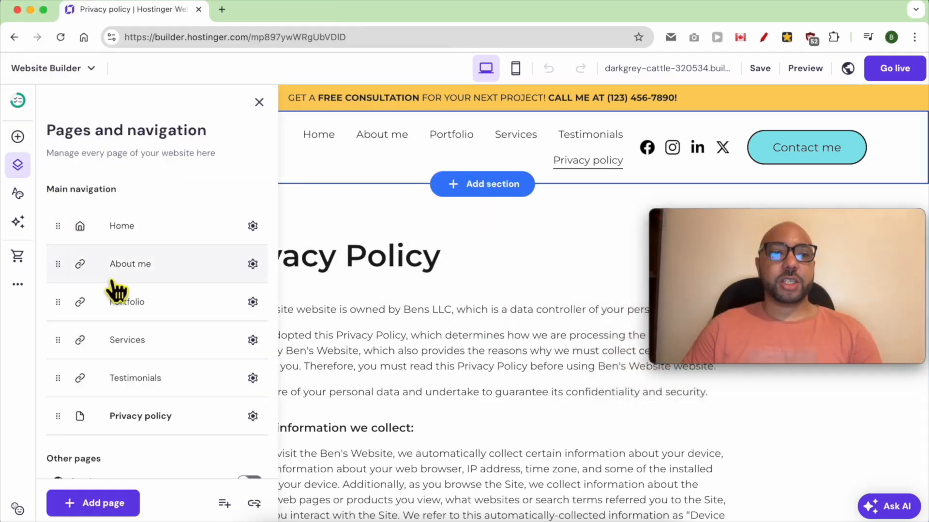
scroll(179, 426, down, 2)
scroll(167, 411, down, 1)
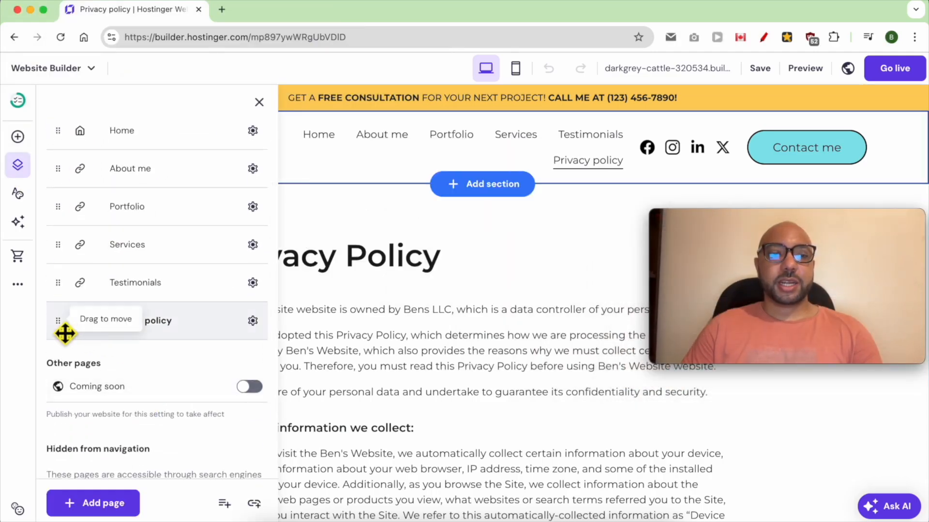
drag(72, 334, 72, 438)
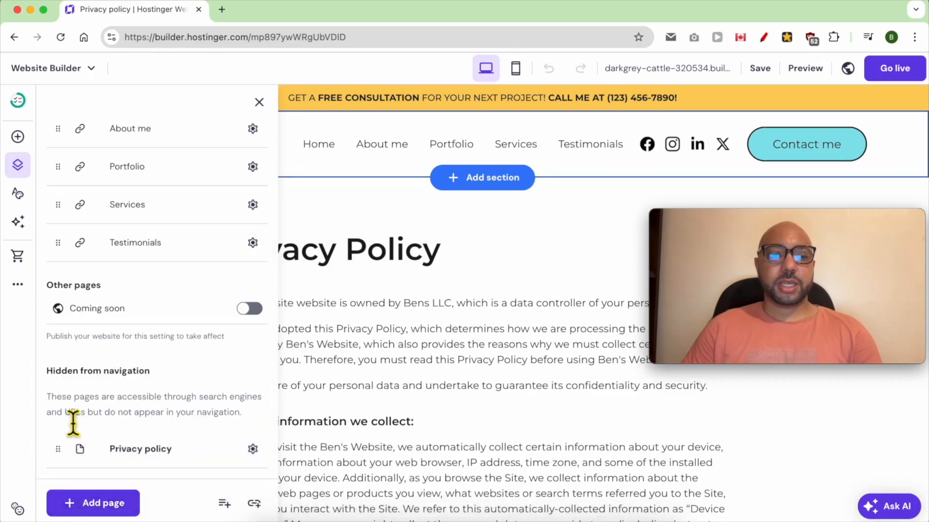
triple_click(77, 370)
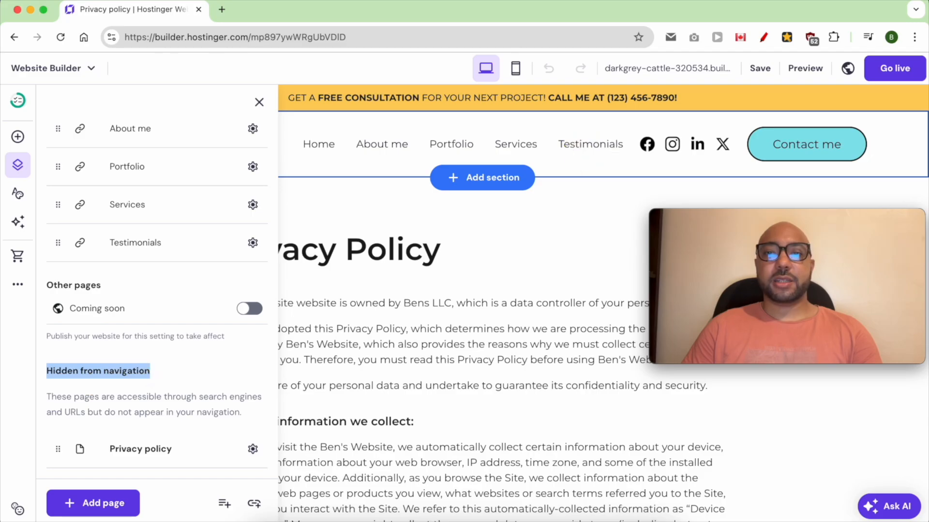
click(445, 347)
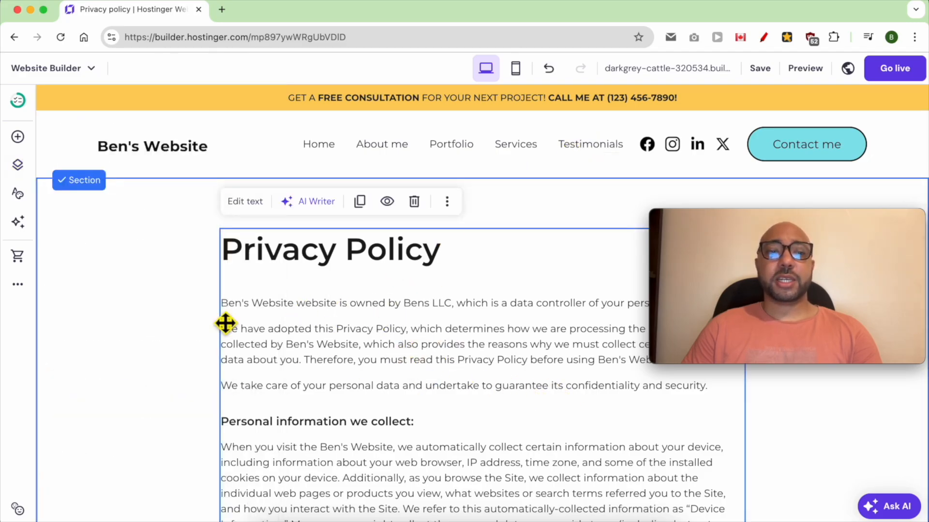
Add a page from the Terms and conditions template with "Bens LLC" as the company name, leaving its page settings unchanged.
click(19, 167)
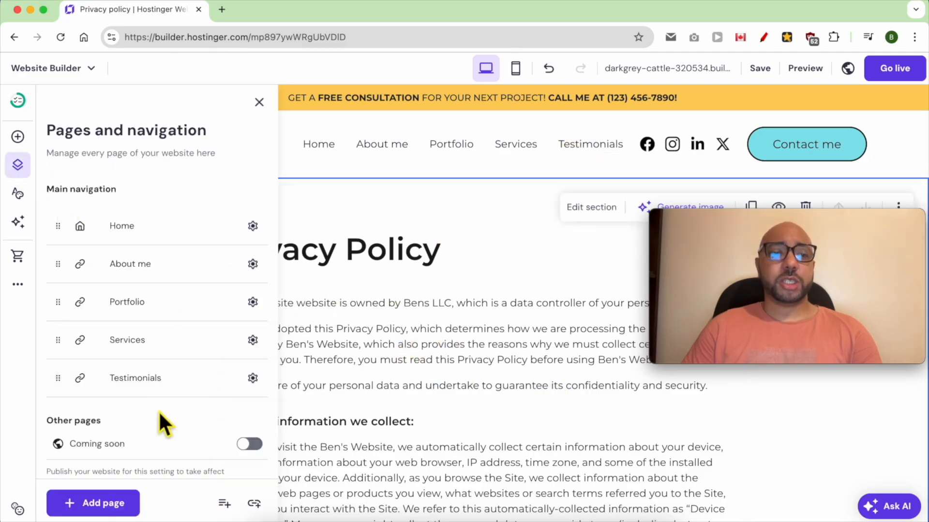
click(94, 511)
click(215, 355)
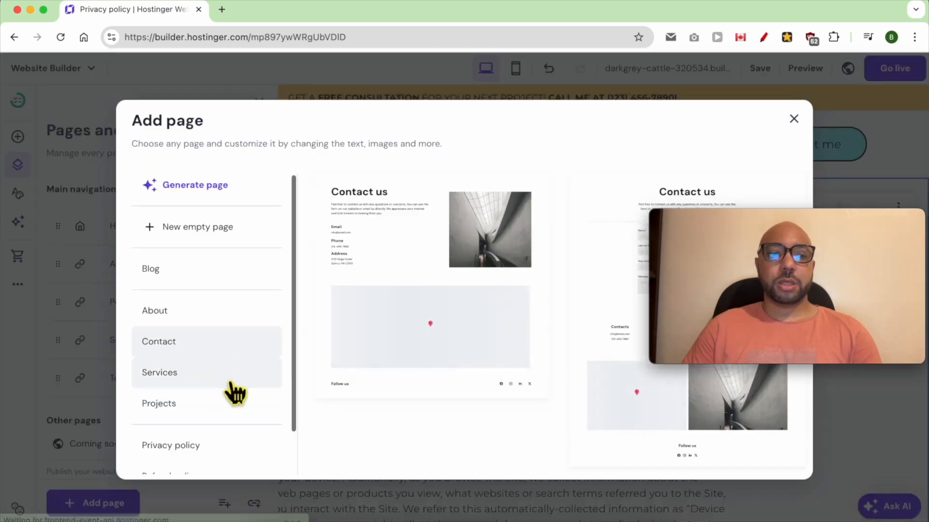
scroll(225, 406, down, 1)
click(184, 459)
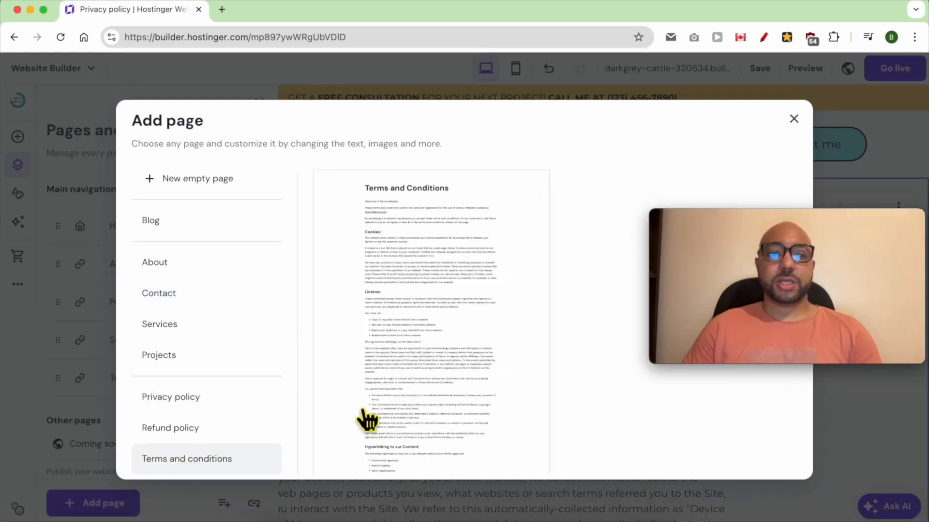
click(414, 227)
click(393, 183)
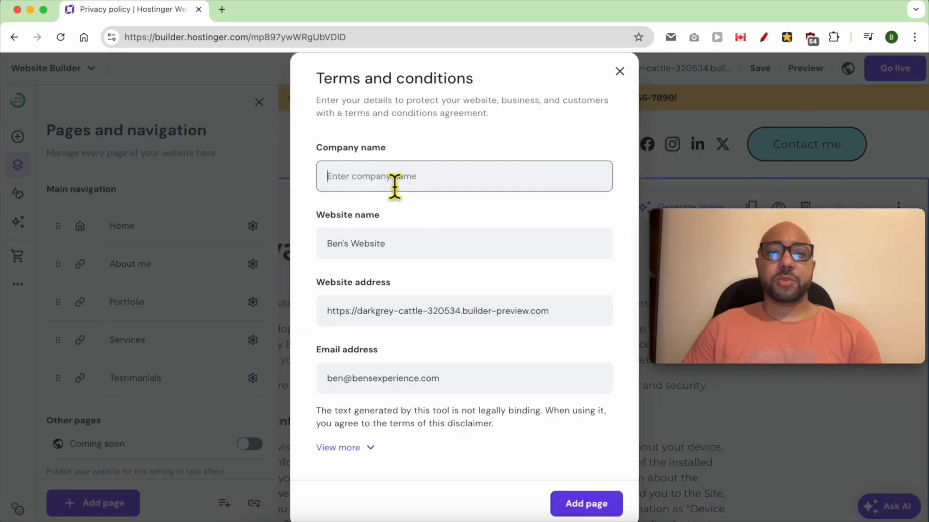
text(Bens LLC)
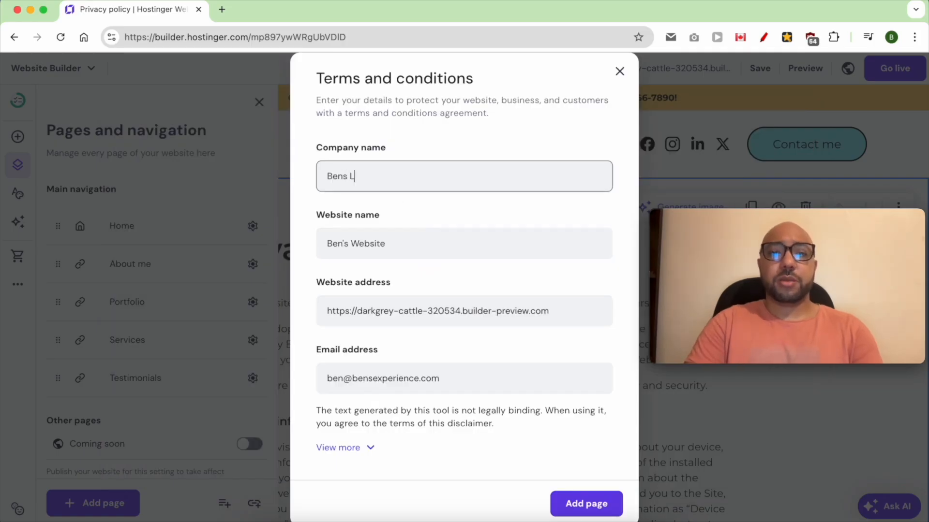
click(594, 507)
click(599, 348)
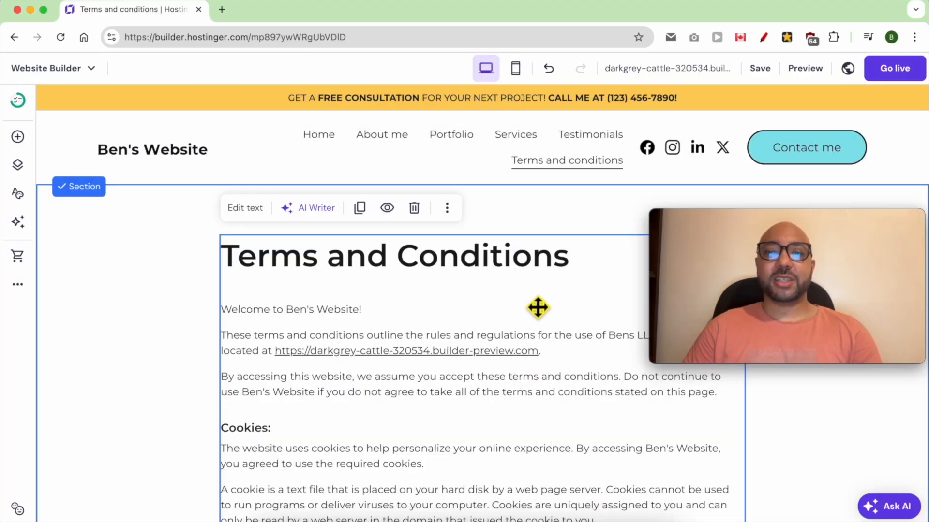
Move the Terms and conditions page out of the main navigation into the "Hidden from navigation" group.
click(442, 164)
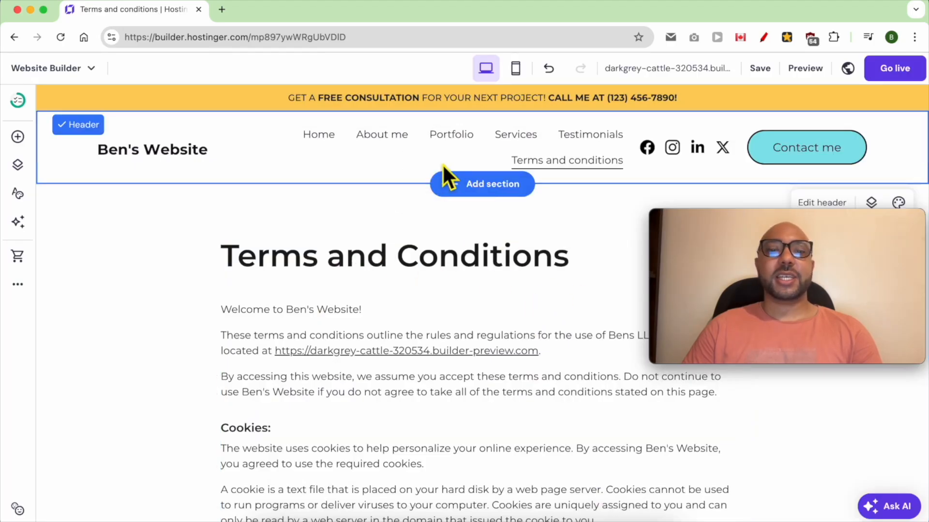
click(17, 167)
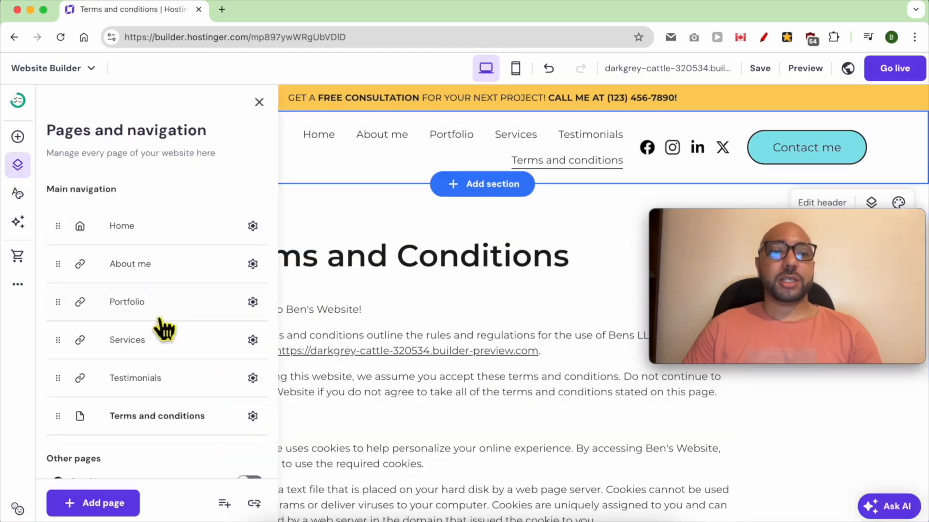
scroll(161, 404, down, 5)
drag(57, 242, 68, 437)
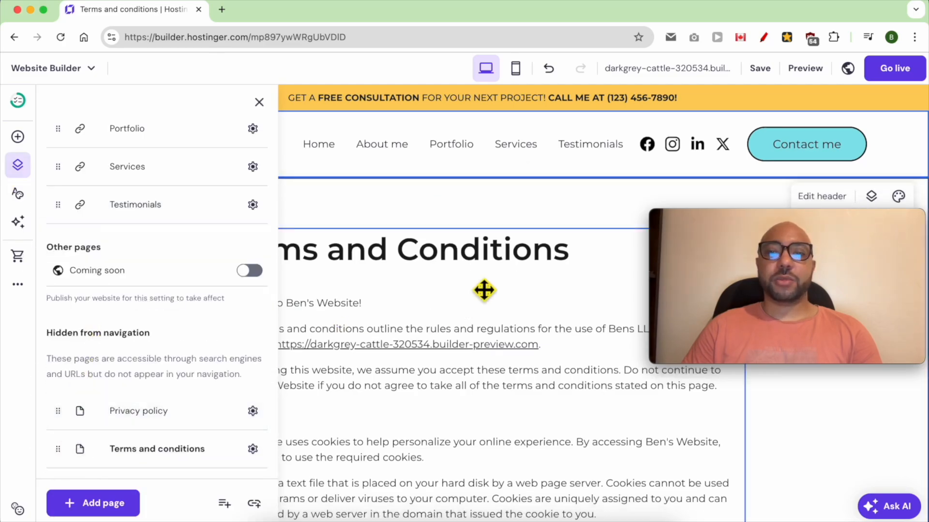
click(521, 237)
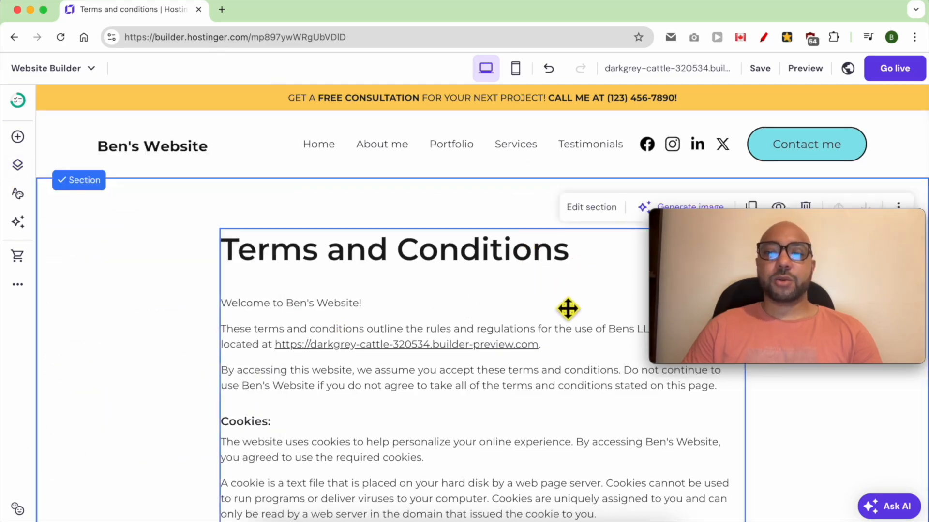
Link the footer's "TERMS AND CONDITIONS" text to the Terms and conditions page.
scroll(585, 339, down, 20)
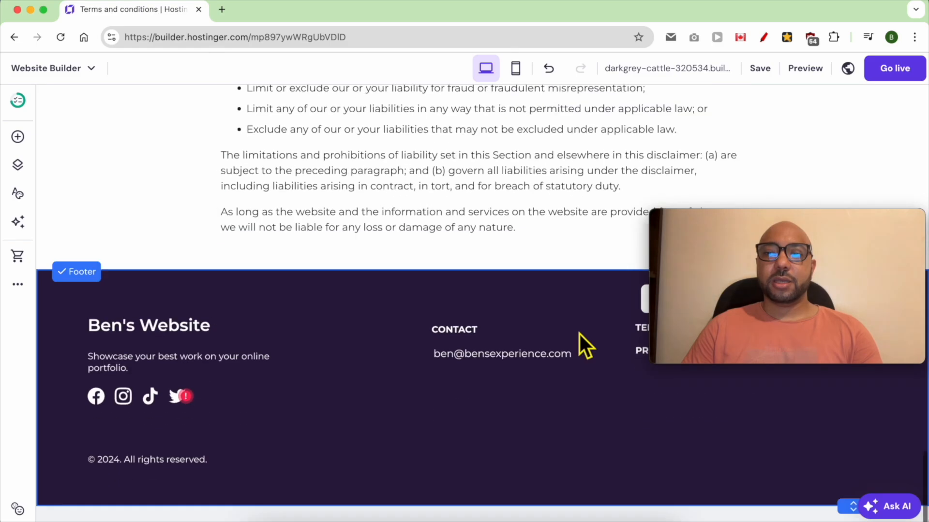
drag(736, 231, 116, 5)
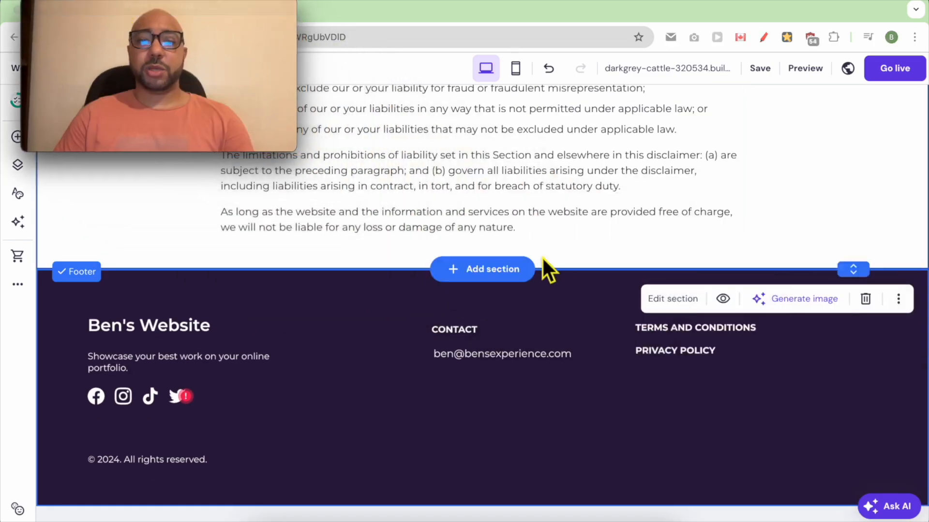
click(690, 337)
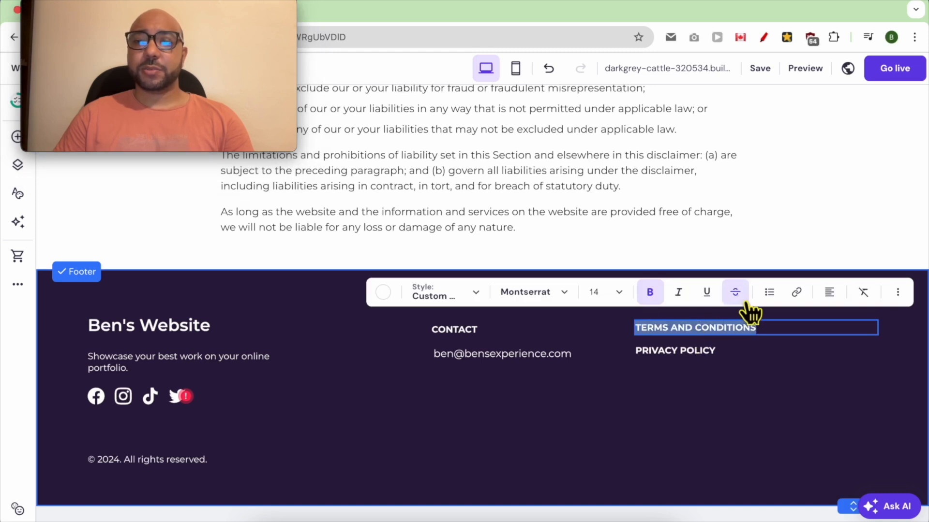
click(797, 293)
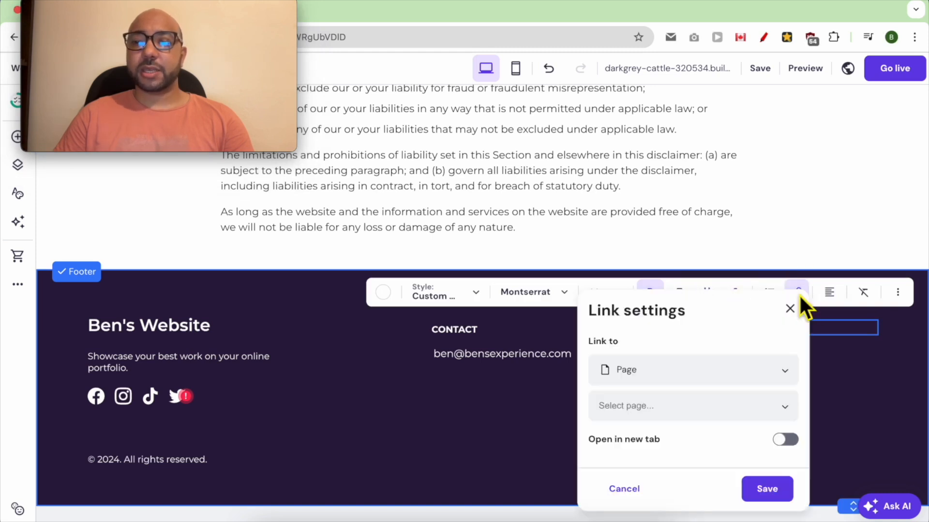
click(664, 413)
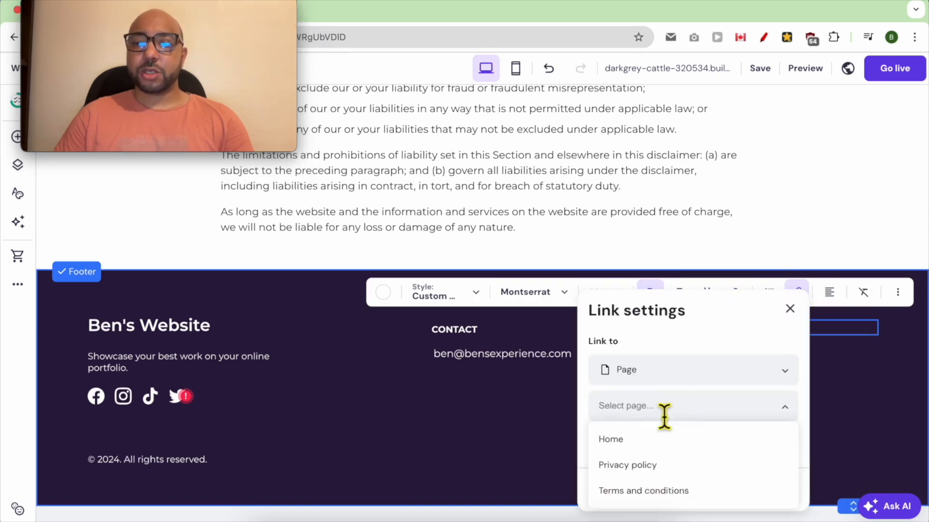
click(659, 491)
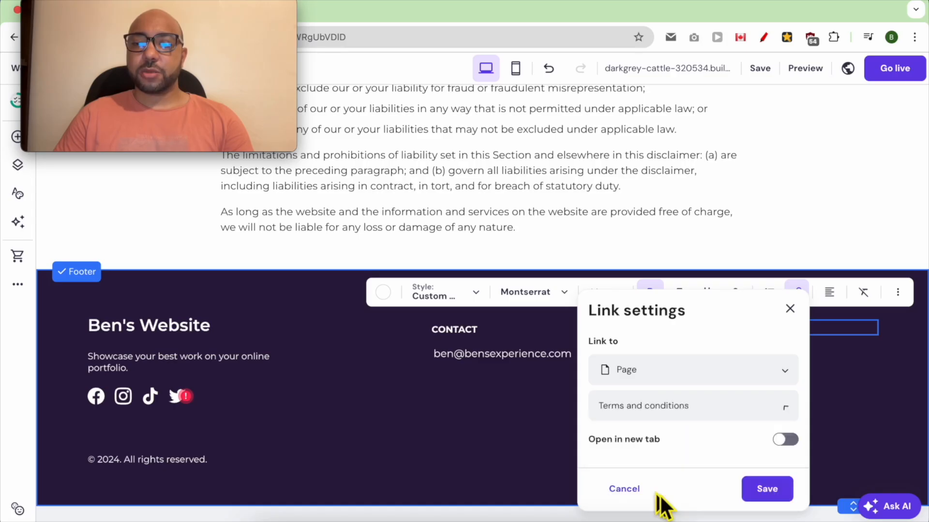
click(769, 490)
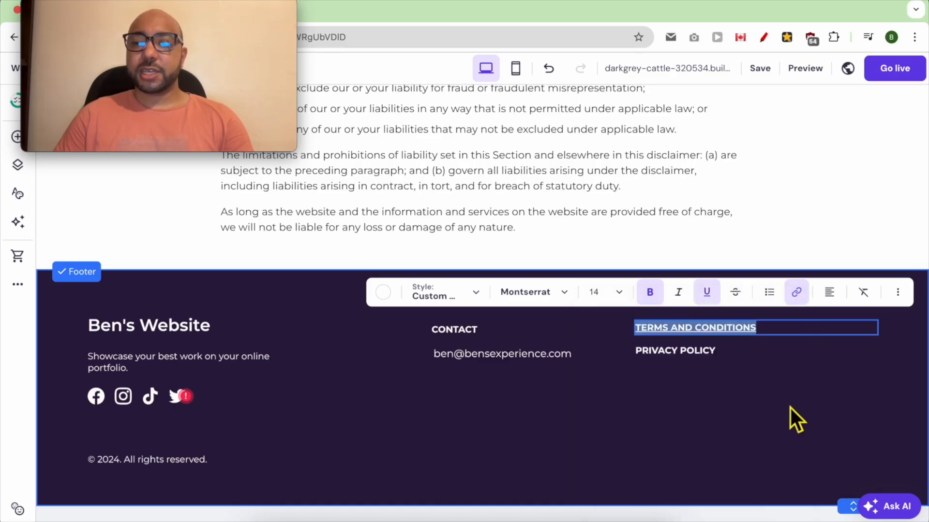
Link the footer's "PRIVACY POLICY" text to the Privacy policy page.
click(711, 362)
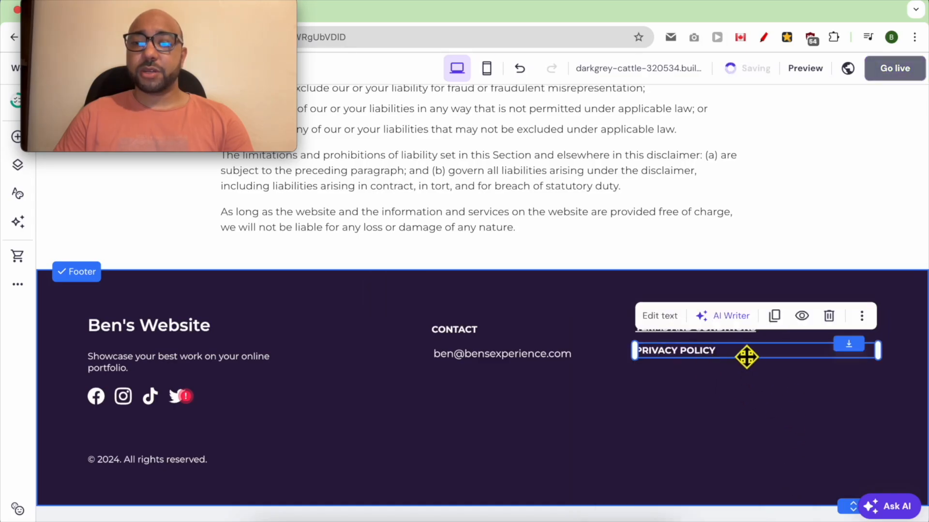
double_click(713, 357)
click(796, 316)
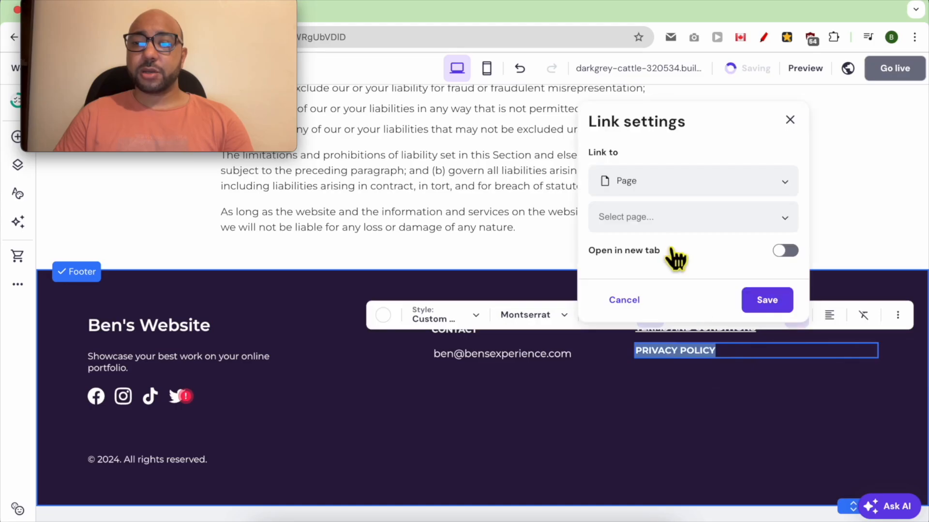
click(663, 218)
click(634, 275)
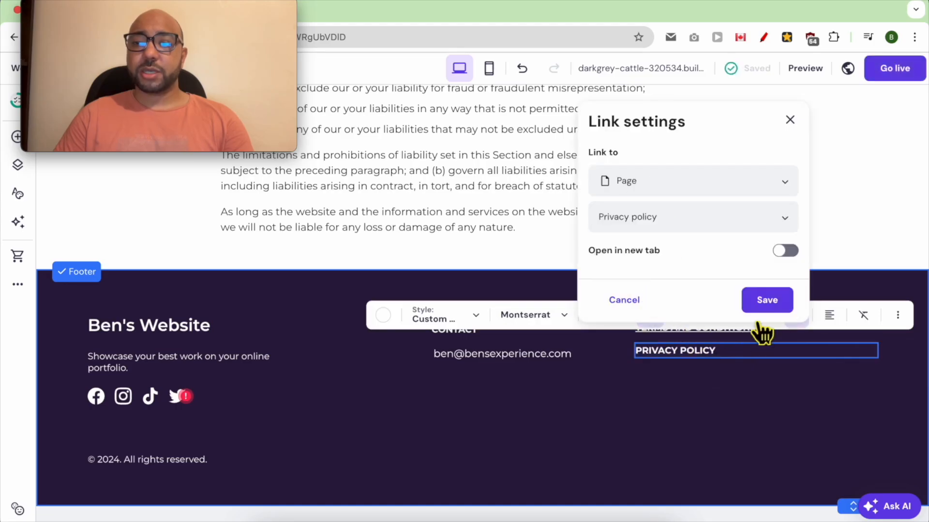
click(765, 302)
click(708, 418)
Publish the website from its Home page and open the live site.
scroll(694, 425, up, 1)
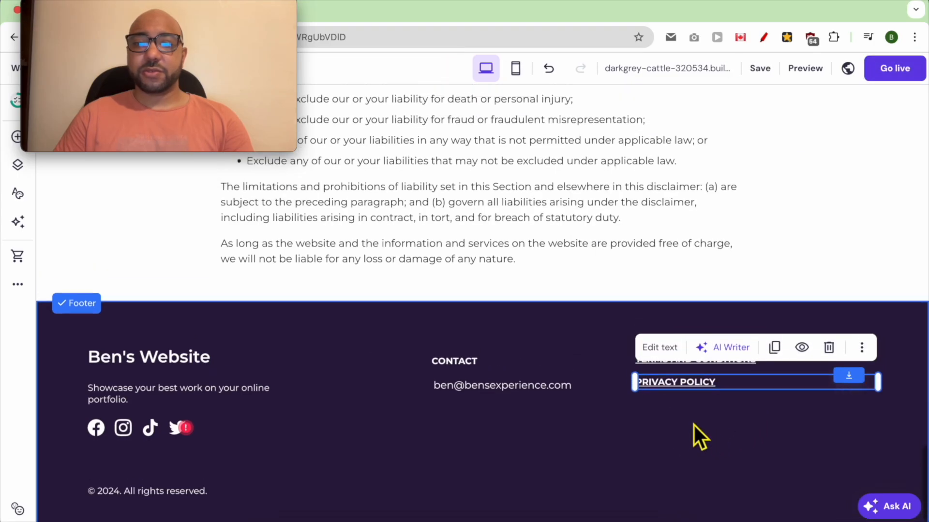
scroll(694, 425, up, 20)
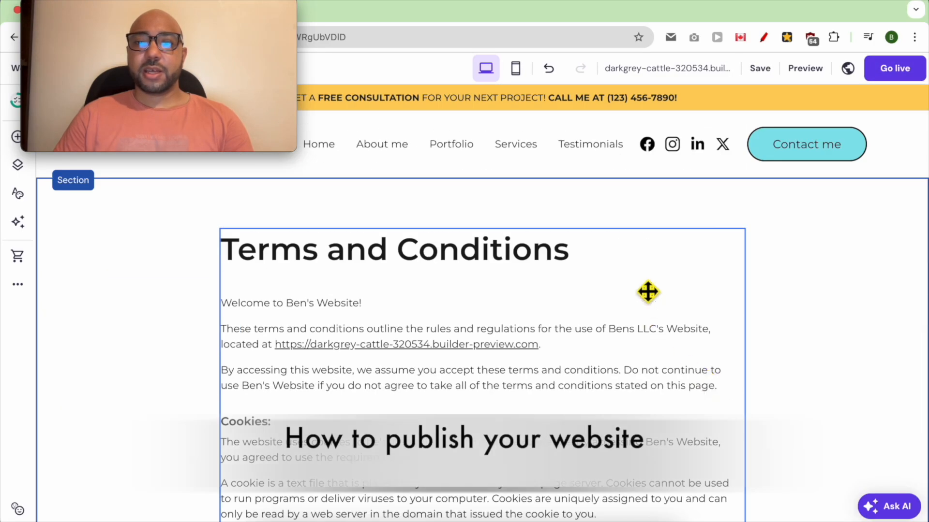
click(327, 148)
scroll(725, 296, down, 10)
scroll(726, 298, down, 15)
scroll(733, 304, down, 15)
scroll(726, 303, down, 4)
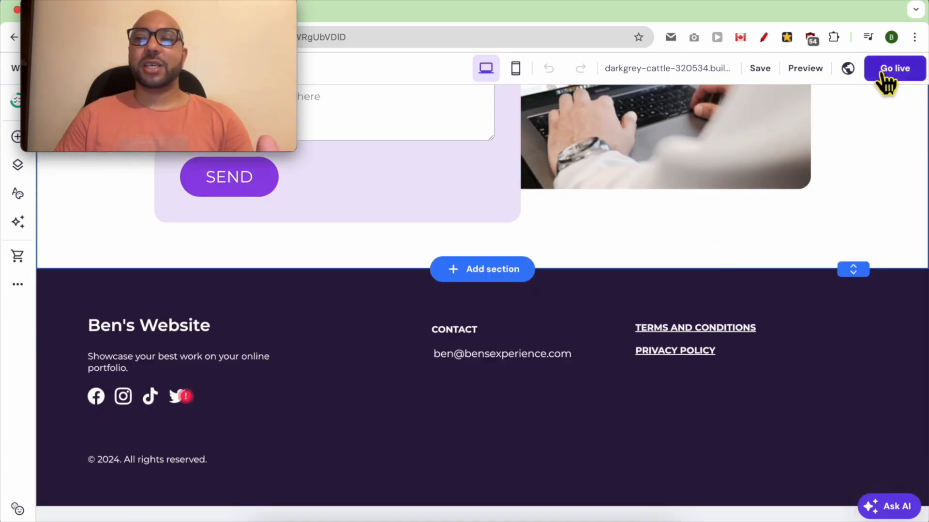
click(895, 70)
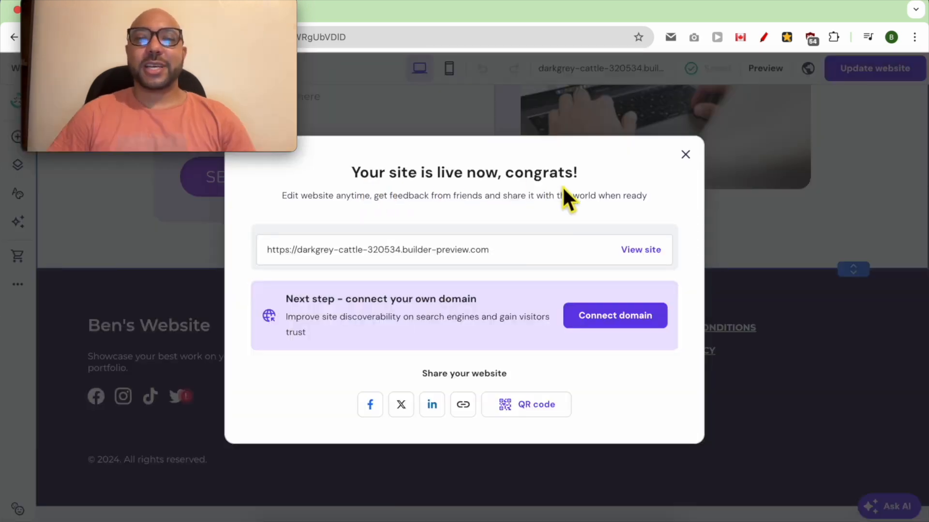
click(643, 250)
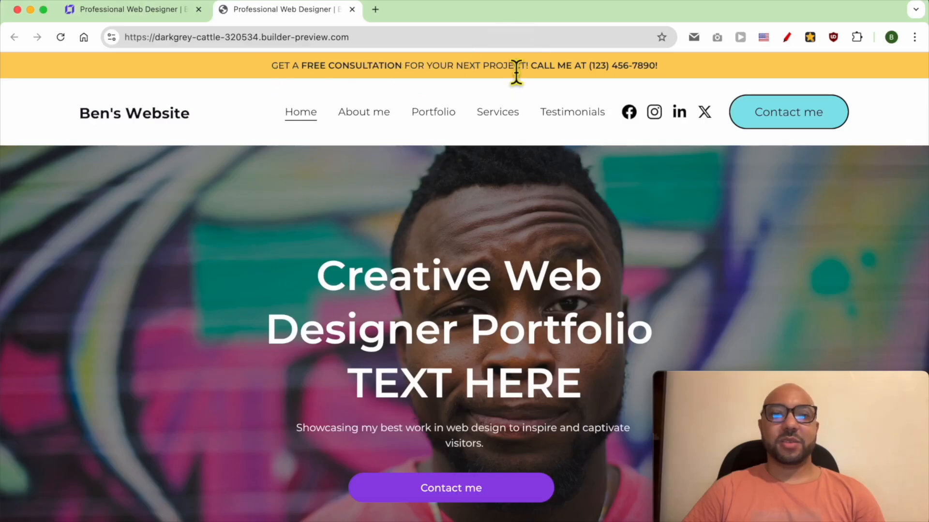
Review the live home page's announcement banner, header navigation, hero section and About Me section.
scroll(508, 120, down, 3)
scroll(494, 149, up, 3)
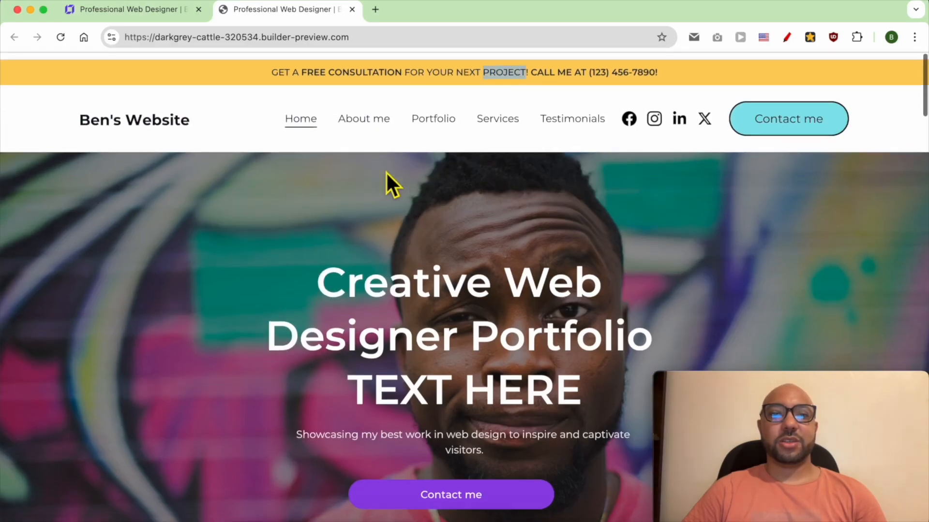
click(164, 169)
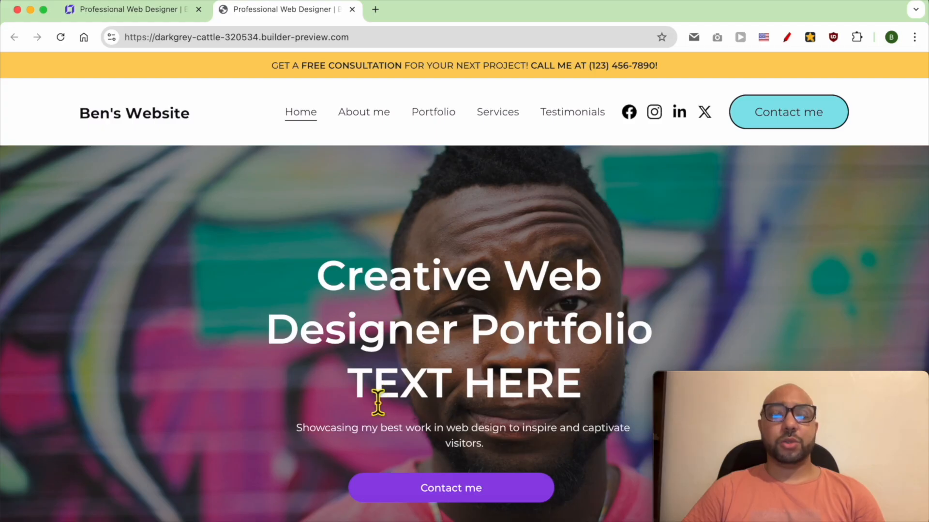
scroll(385, 372, down, 10)
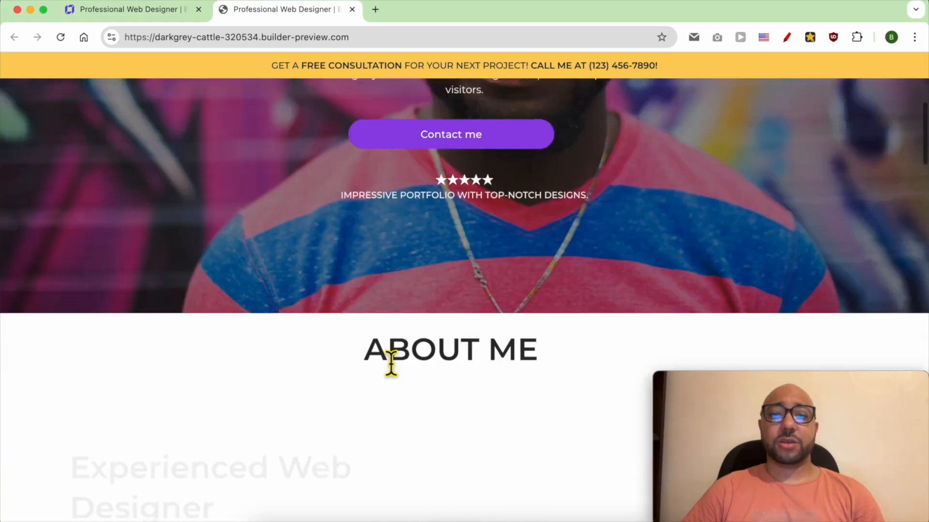
scroll(415, 348, up, 10)
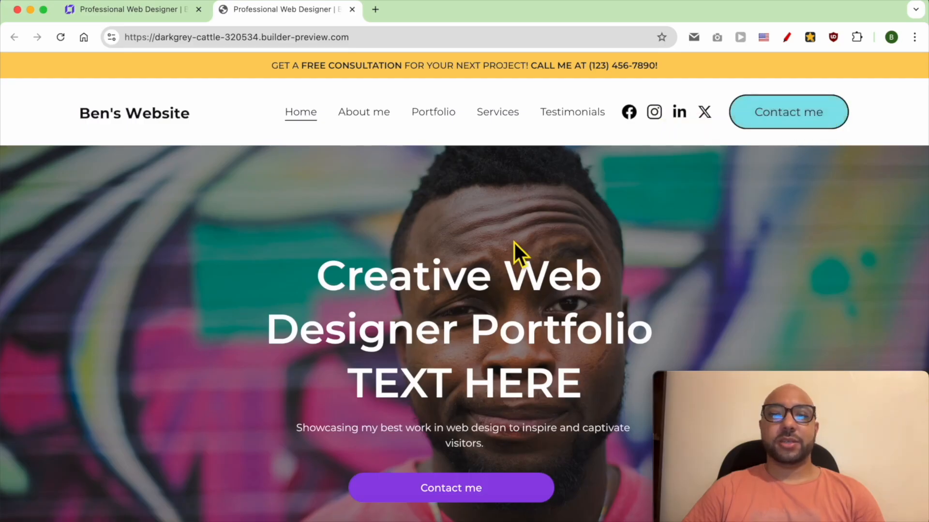
scroll(420, 315, down, 3)
scroll(452, 232, up, 3)
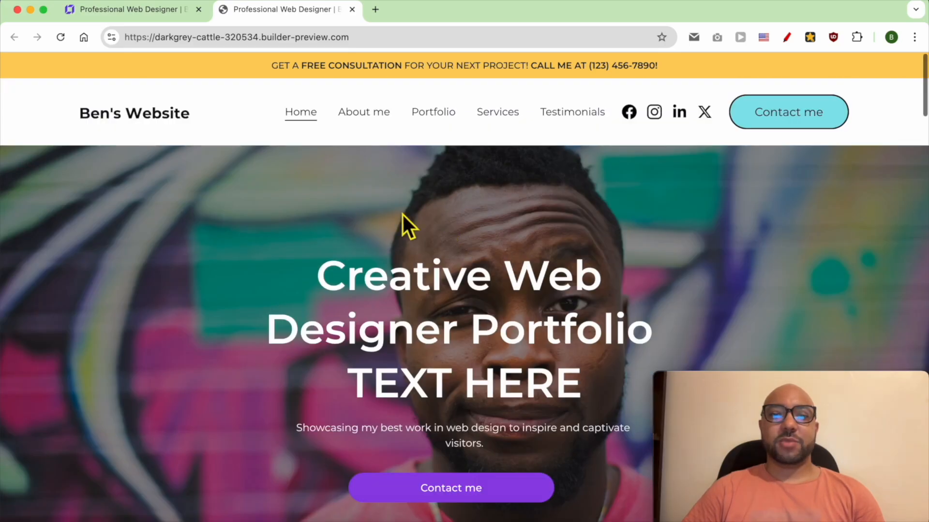
scroll(357, 286, down, 3)
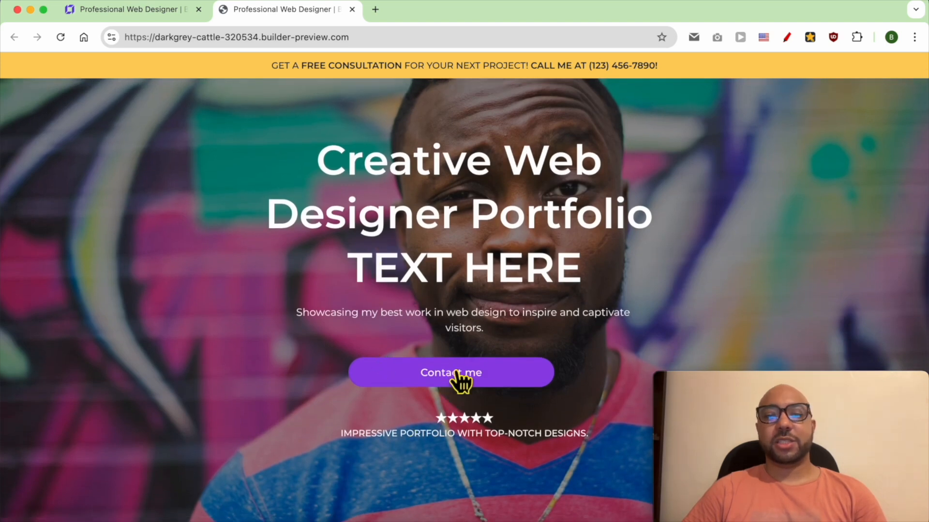
scroll(463, 372, down, 10)
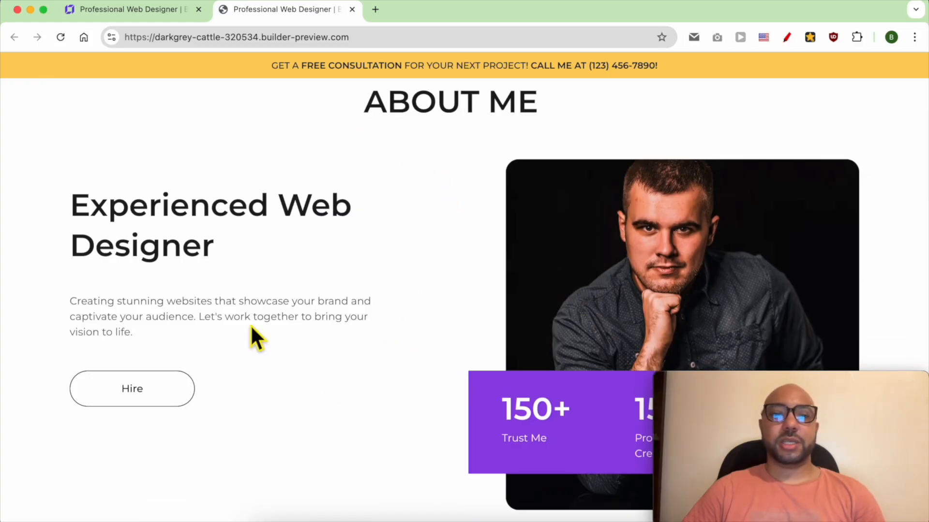
Review the live home page's Portfolio, Services, Testimonials, contact form and footer sections.
scroll(428, 393, down, 10)
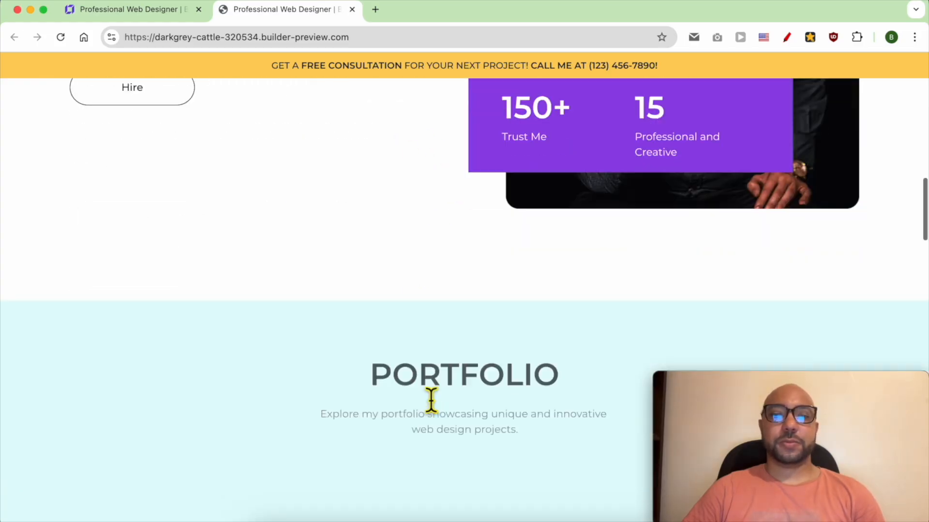
scroll(431, 401, down, 1)
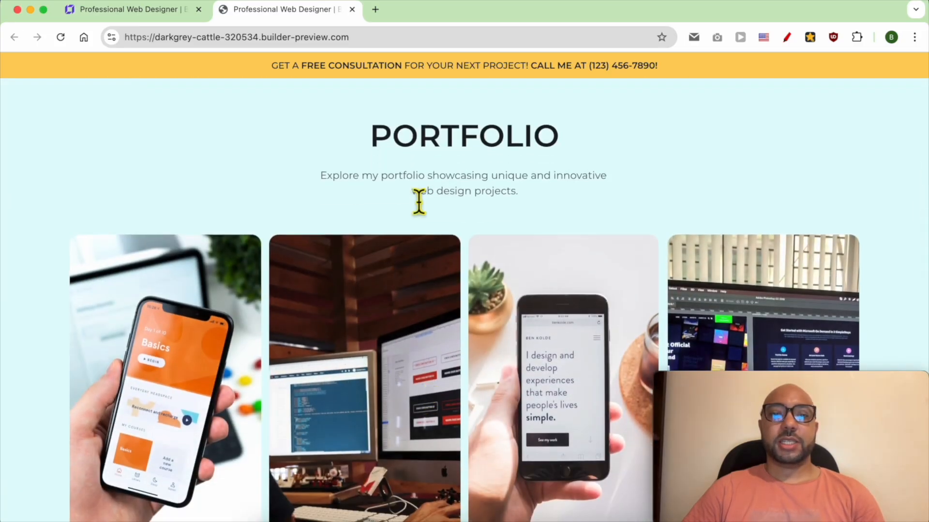
scroll(466, 243, down, 3)
scroll(471, 290, up, 3)
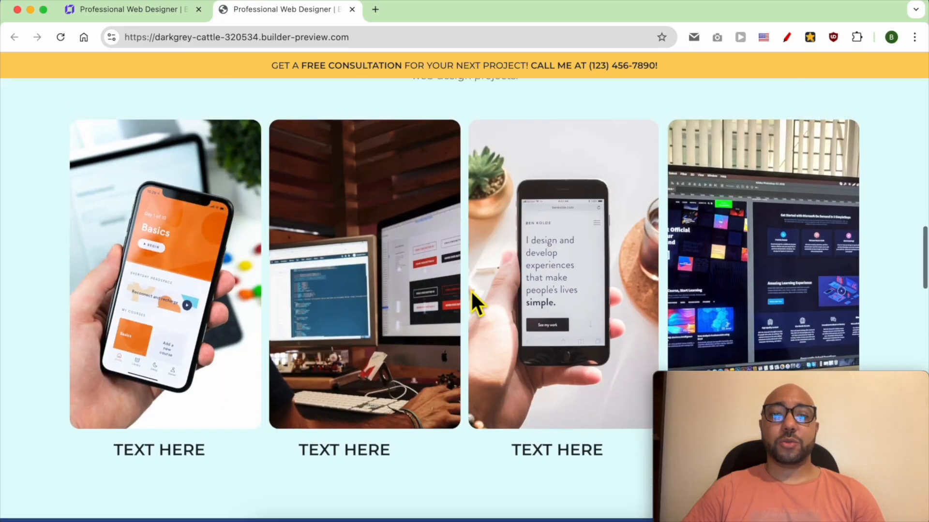
scroll(471, 291, down, 10)
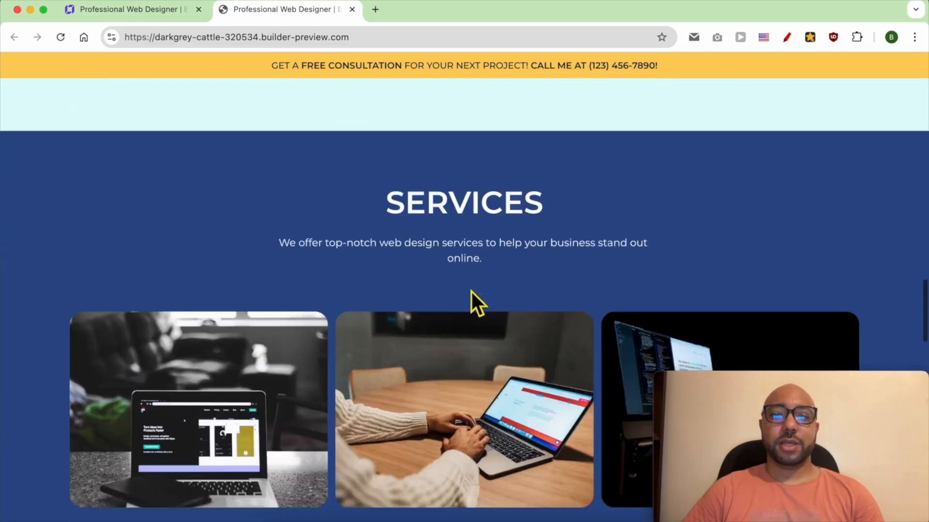
scroll(460, 160, up, 3)
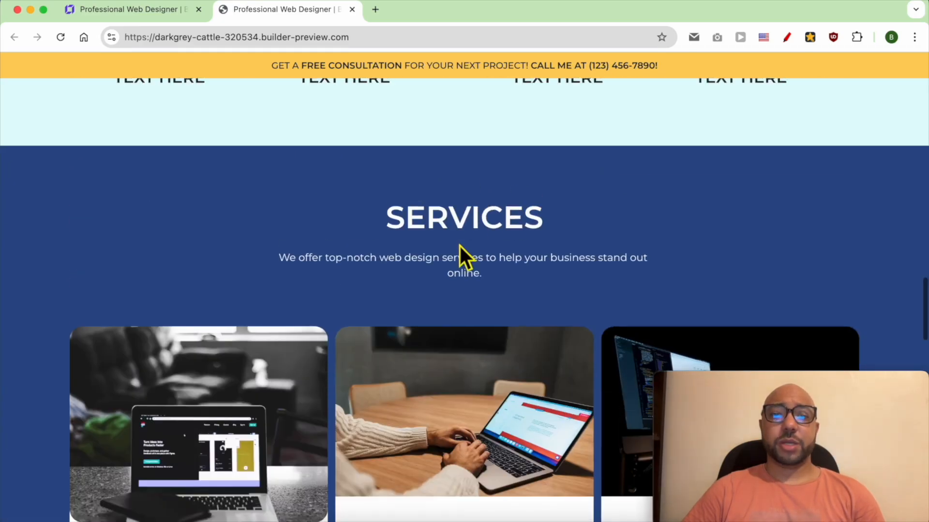
scroll(460, 253, down, 4)
scroll(457, 274, down, 10)
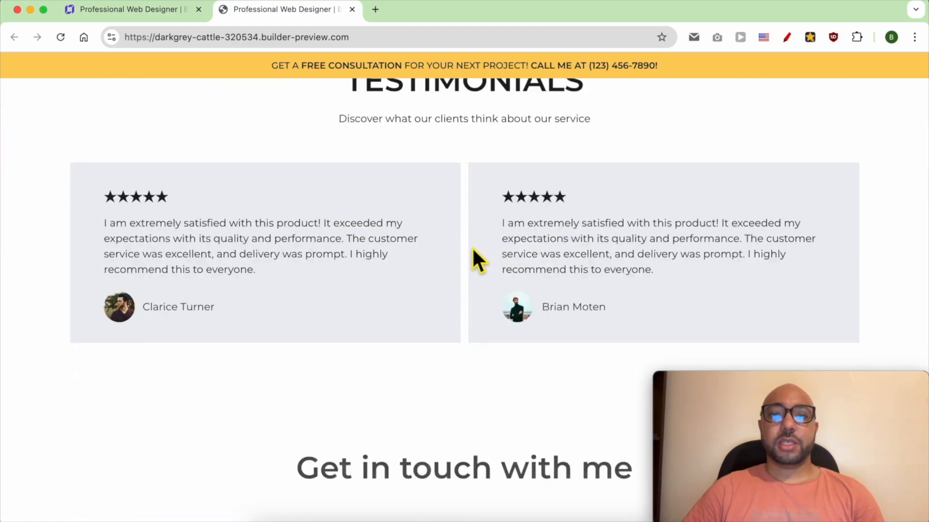
scroll(476, 242, up, 1)
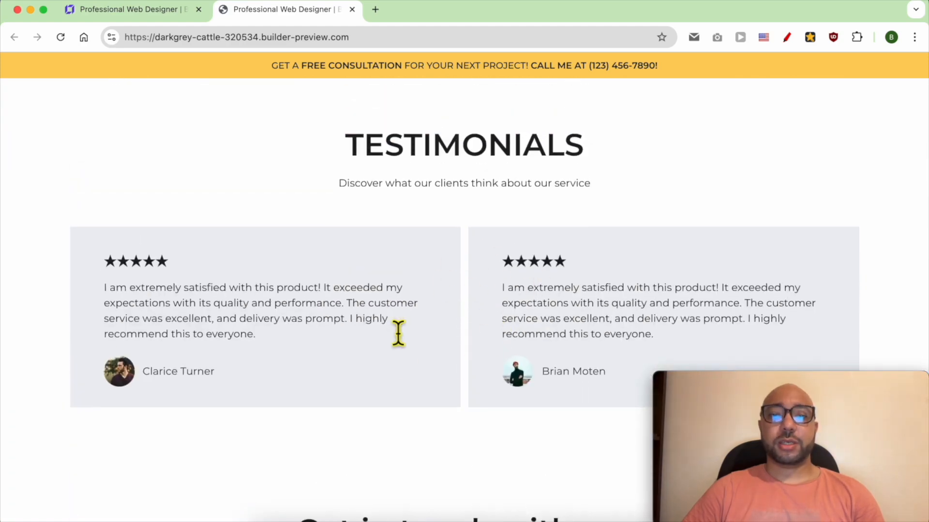
scroll(397, 358, down, 10)
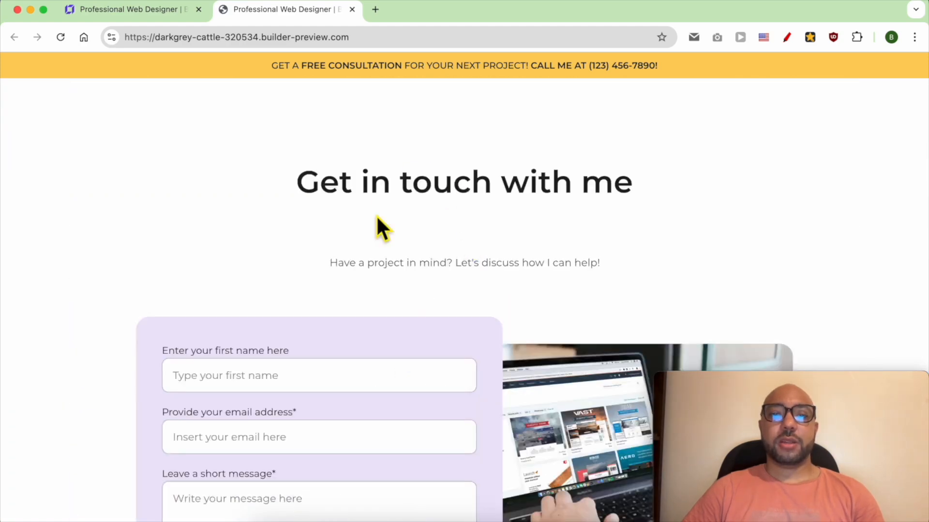
scroll(407, 329, down, 5)
scroll(348, 263, up, 5)
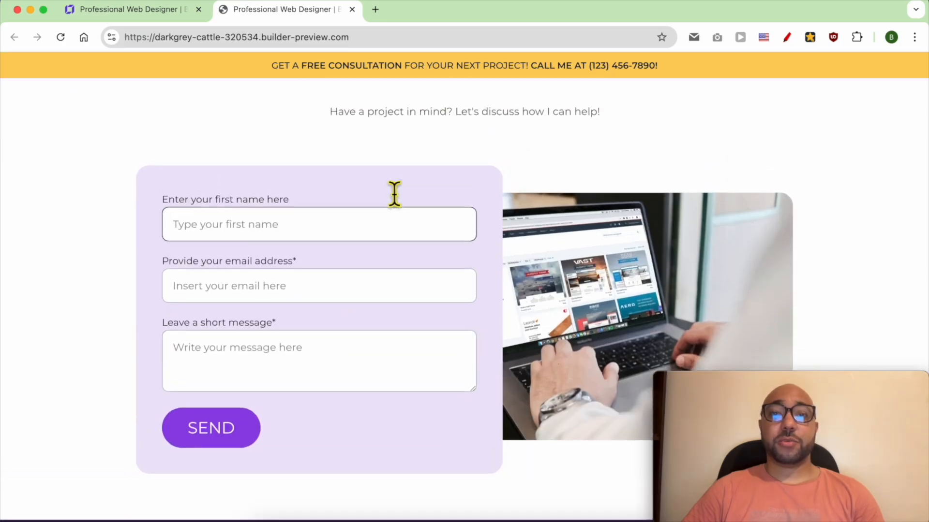
scroll(400, 264, down, 3)
scroll(400, 267, up, 1)
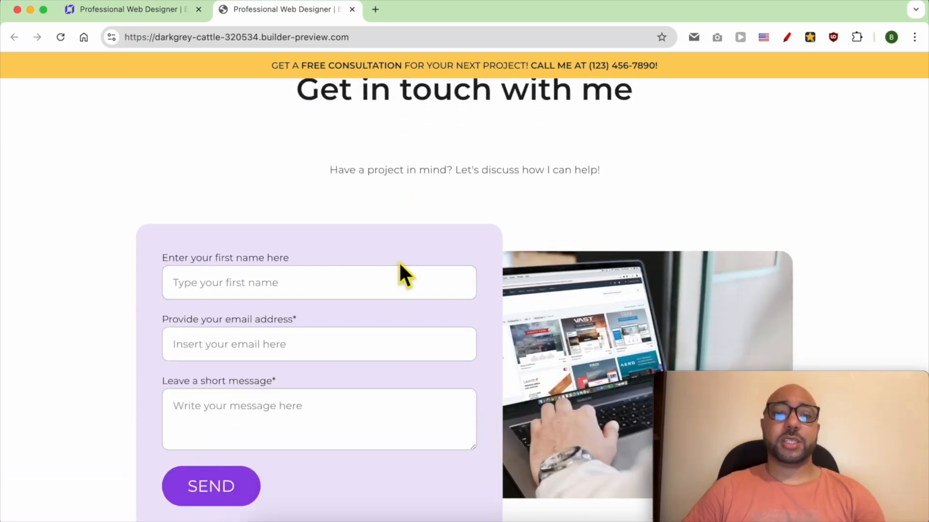
scroll(436, 247, down, 7)
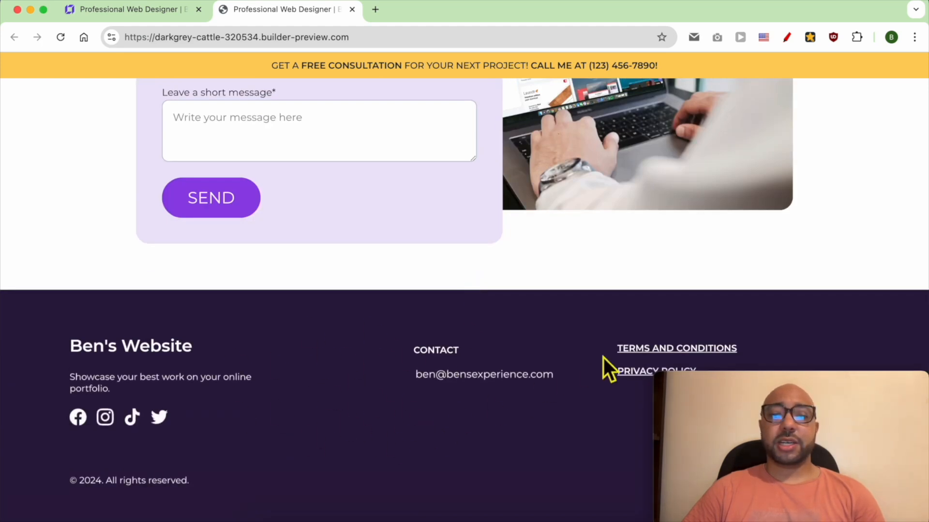
Check the live footer's Terms and conditions and Privacy policy links, returning to the home page after each.
click(635, 357)
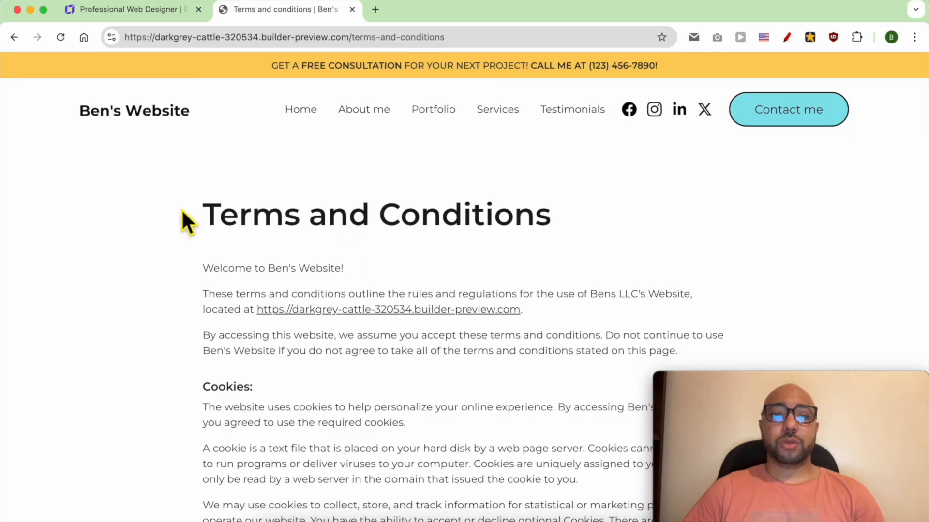
click(15, 38)
scroll(617, 336, down, 20)
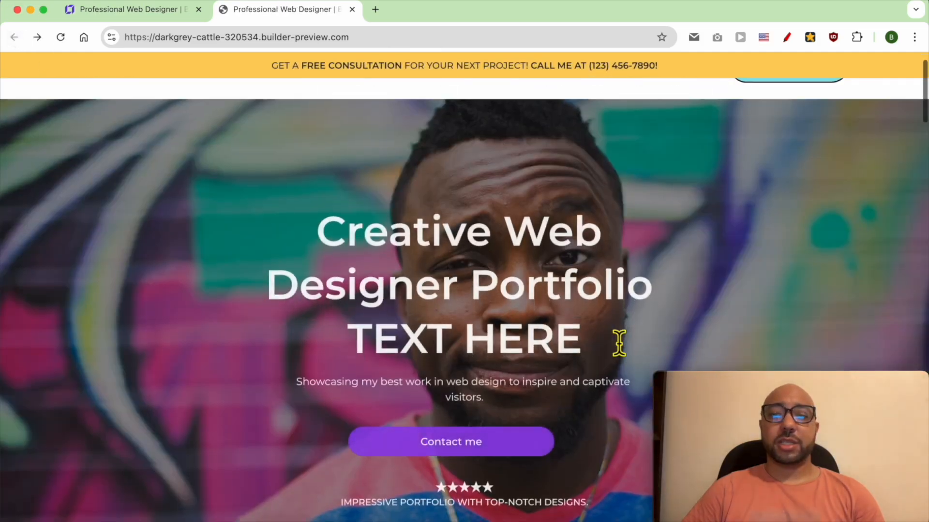
click(634, 375)
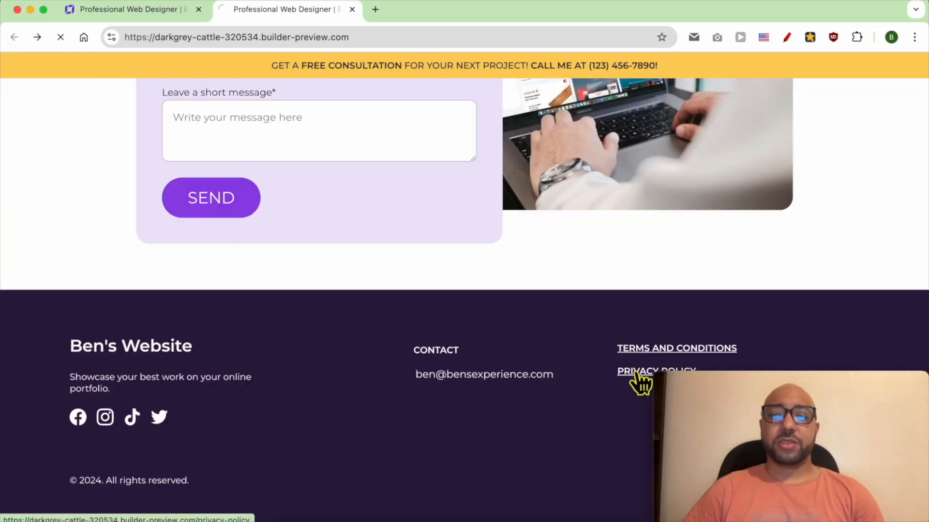
scroll(387, 351, down, 15)
scroll(124, 242, up, 14)
click(14, 39)
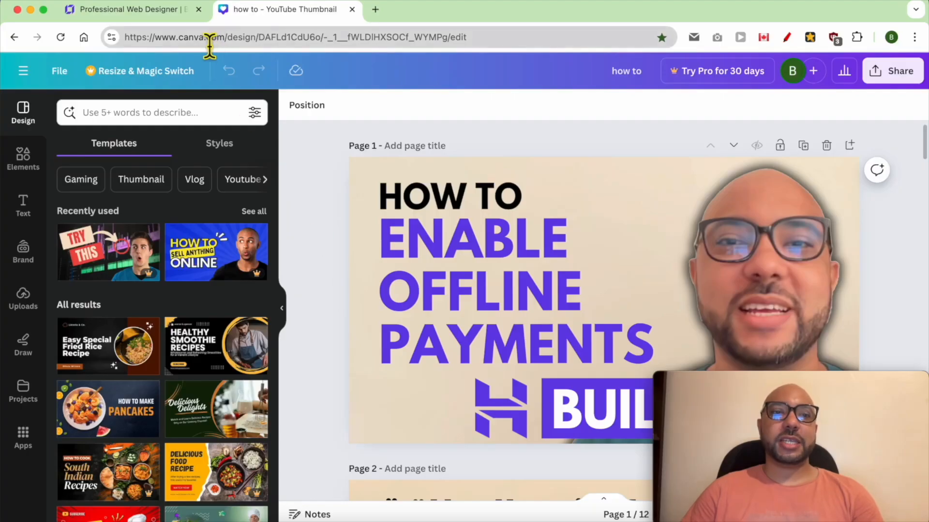
Switch to Canva and create a blank design from the suggested Logo format.
double_click(189, 43)
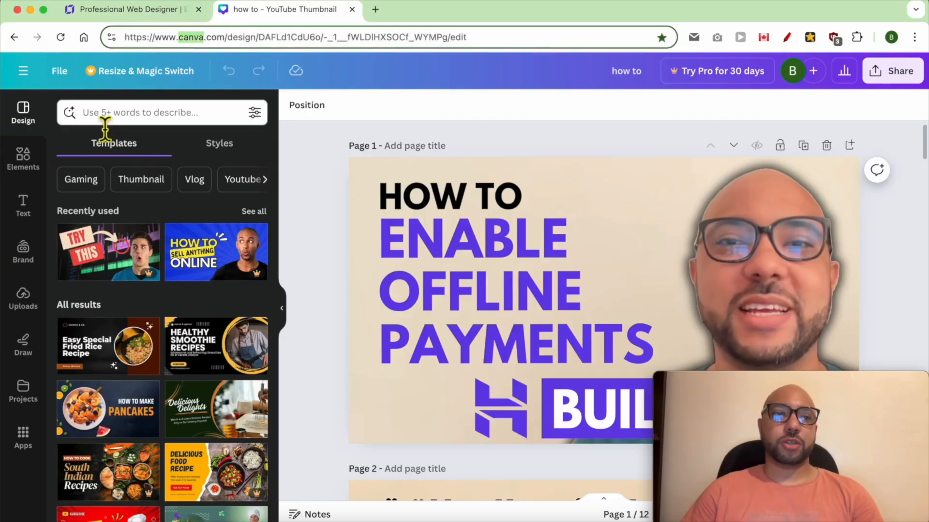
click(23, 71)
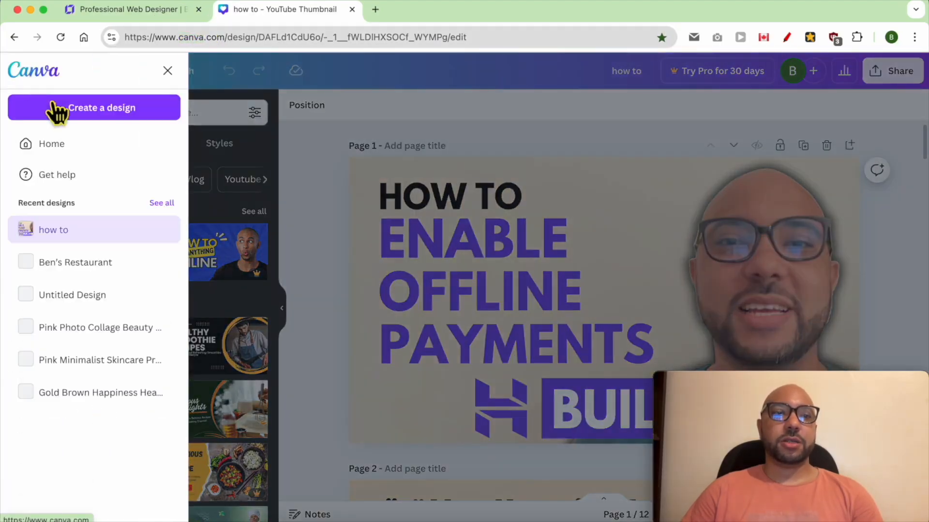
click(82, 114)
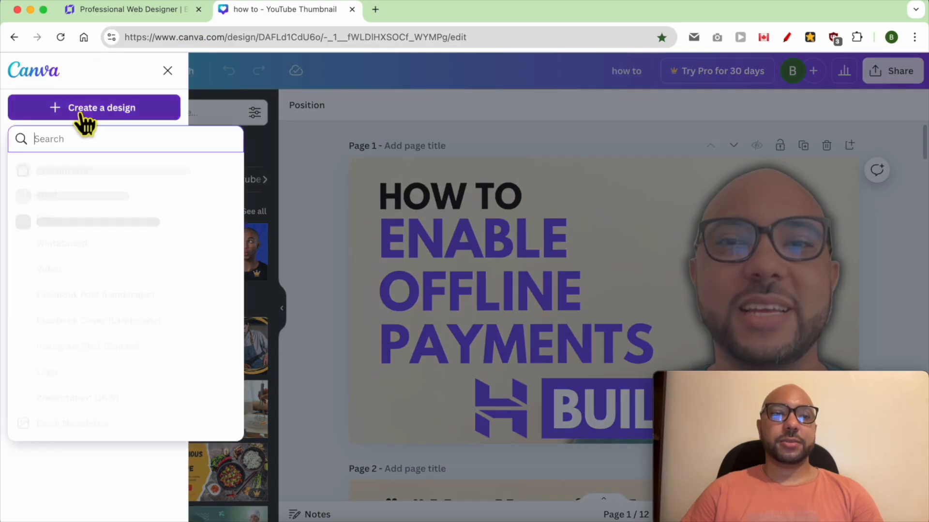
click(75, 370)
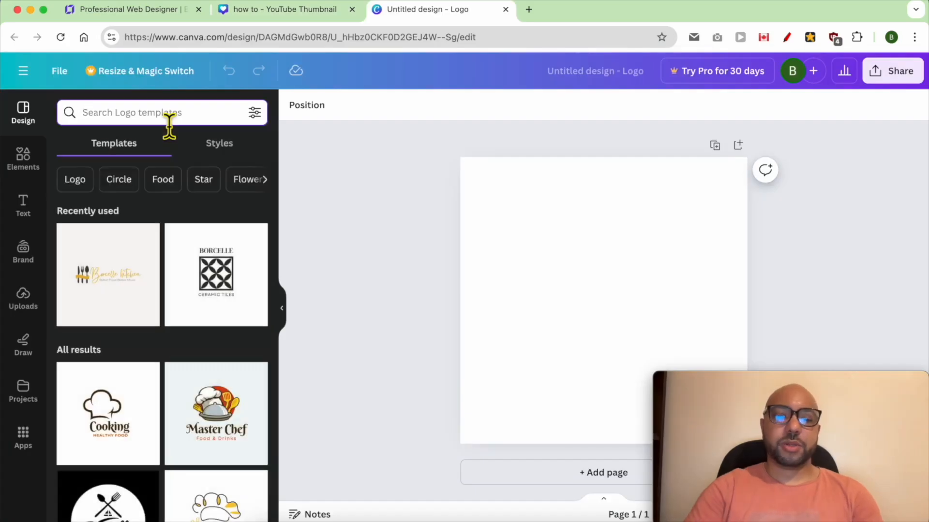
Search the logo templates for "web design" and apply the colorful gradient "ingoude." UI/UX design template.
text(web des)
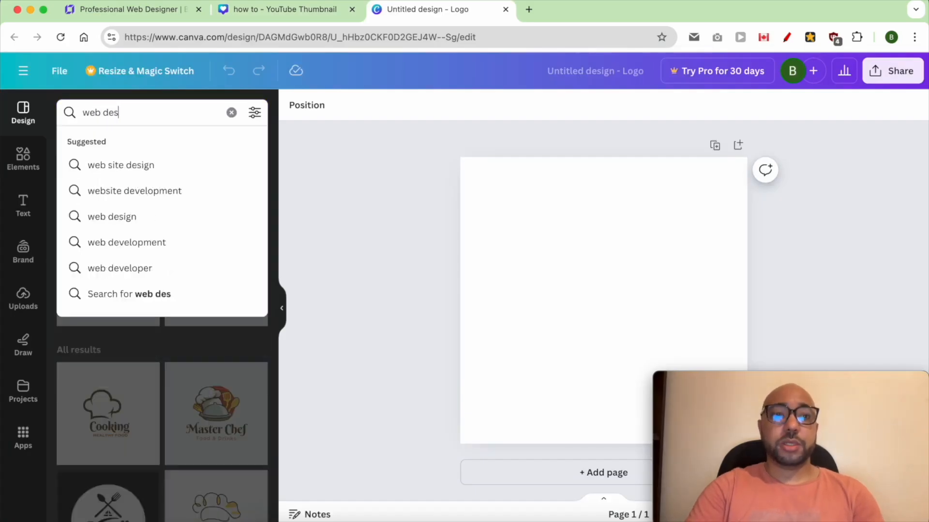
text(ign)
key(Return)
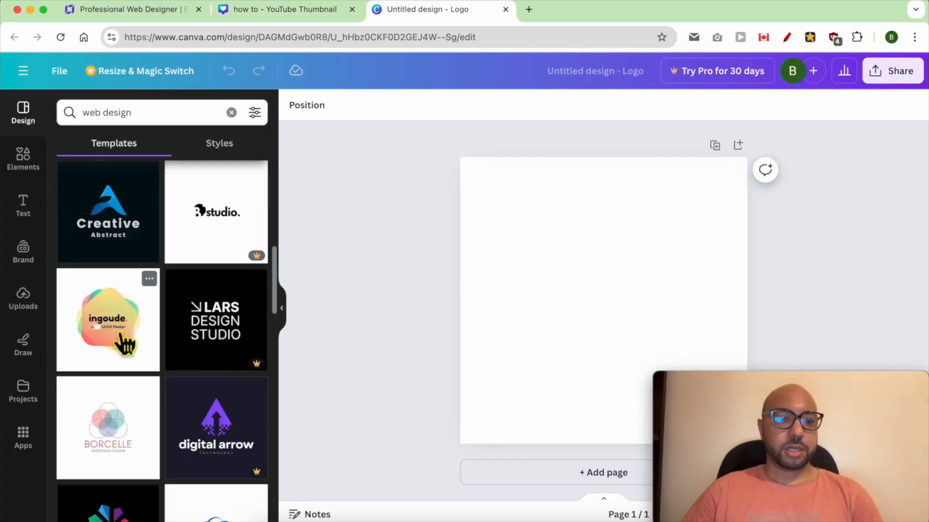
click(111, 319)
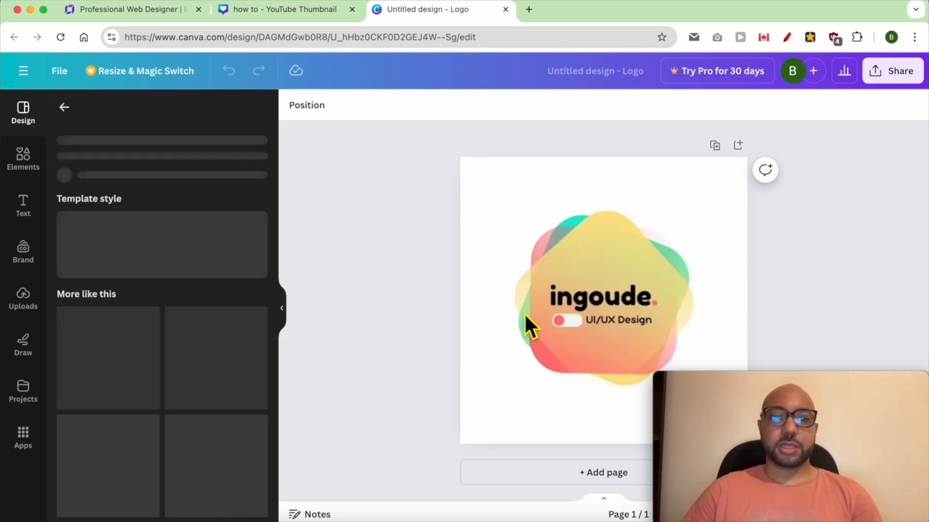
Replace the "ingoude." text in the logo with "Ben's DESIGN".
click(617, 300)
drag(617, 301, 686, 314)
double_click(624, 304)
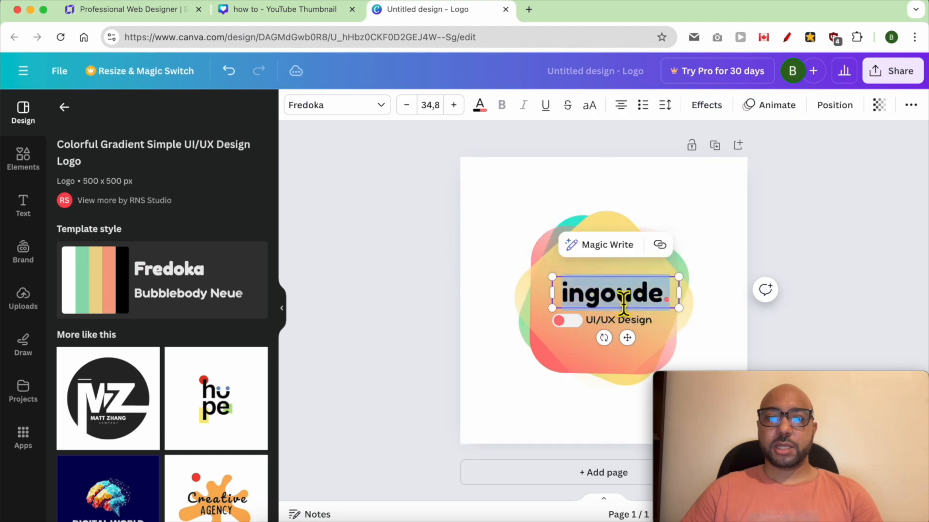
text(Ben’s)
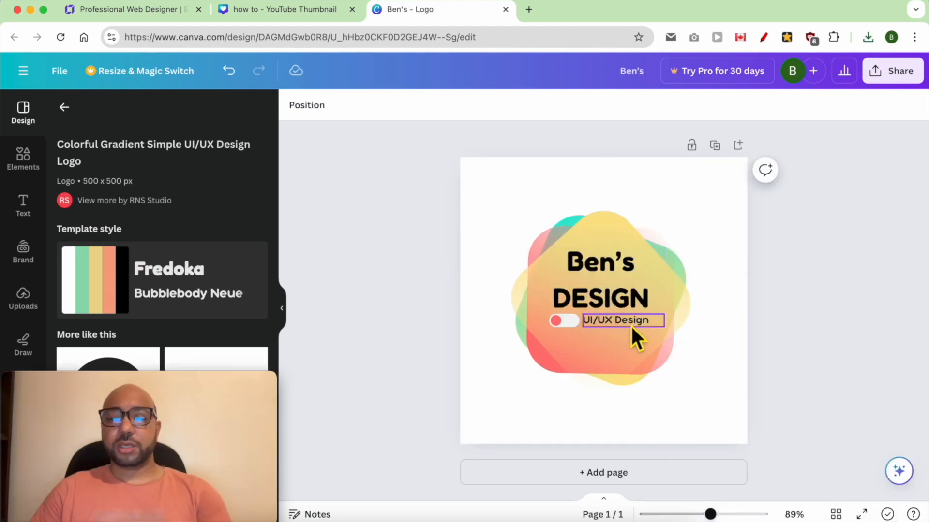
Delete the "UI/UX Design" tagline and the small toggle graphic beside it from the logo.
click(617, 325)
key(Delete)
click(574, 322)
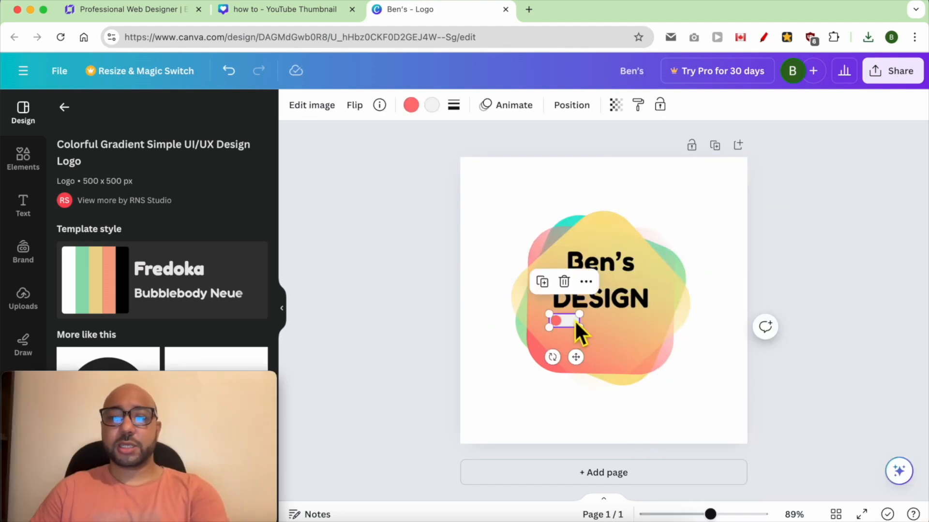
click(565, 281)
Enlarge the "Ben's DESIGN" text to a font size of about 46.3 and move it over the middle of the colored shape.
click(616, 309)
drag(616, 309, 614, 328)
drag(667, 287, 695, 264)
click(742, 304)
drag(629, 311, 614, 312)
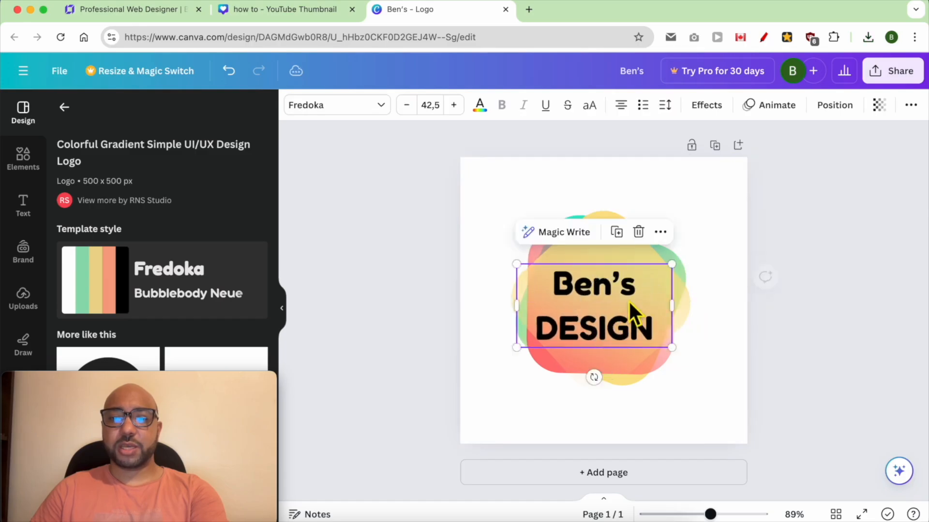
drag(672, 264, 685, 256)
drag(600, 290, 601, 275)
Tighten the line spacing of the "Ben's DESIGN" text and recenter it on the colored shape.
double_click(601, 275)
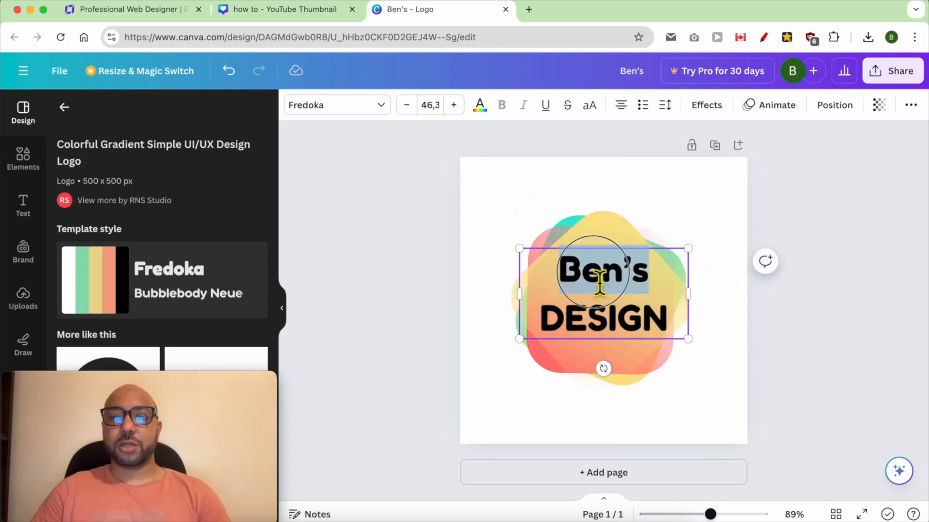
click(667, 106)
drag(696, 162, 698, 161)
drag(724, 204, 706, 210)
click(505, 253)
drag(614, 293, 612, 304)
click(779, 305)
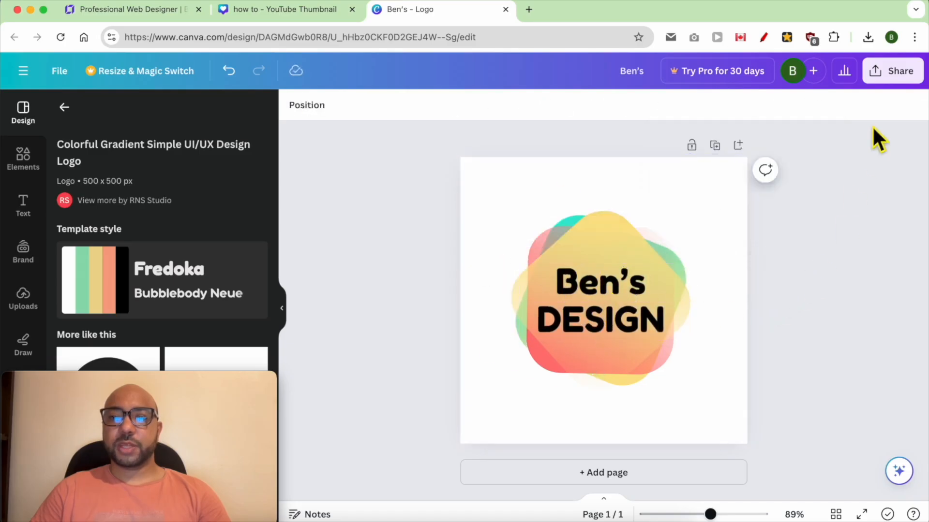
Select the colored shape together with the logo text and download only that selection as a PNG.
click(678, 358)
shift+click(581, 269)
right_click(581, 268)
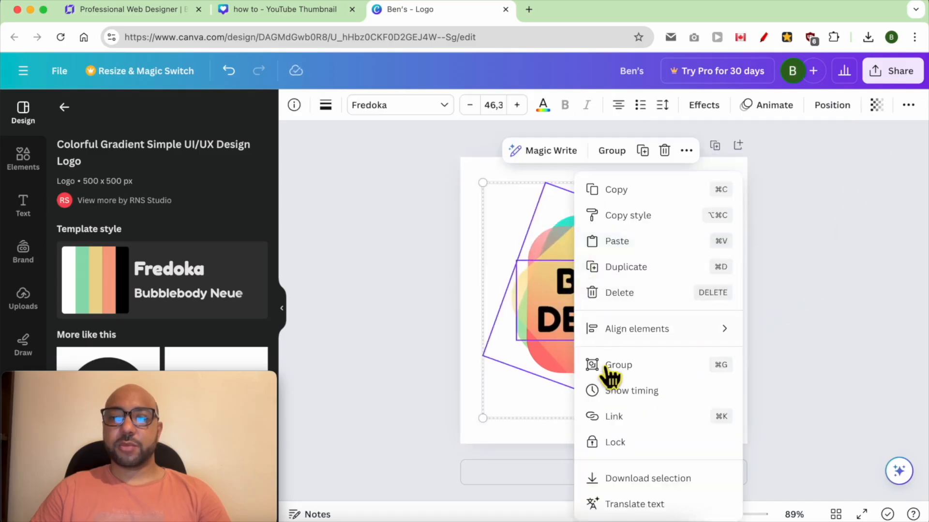
click(626, 478)
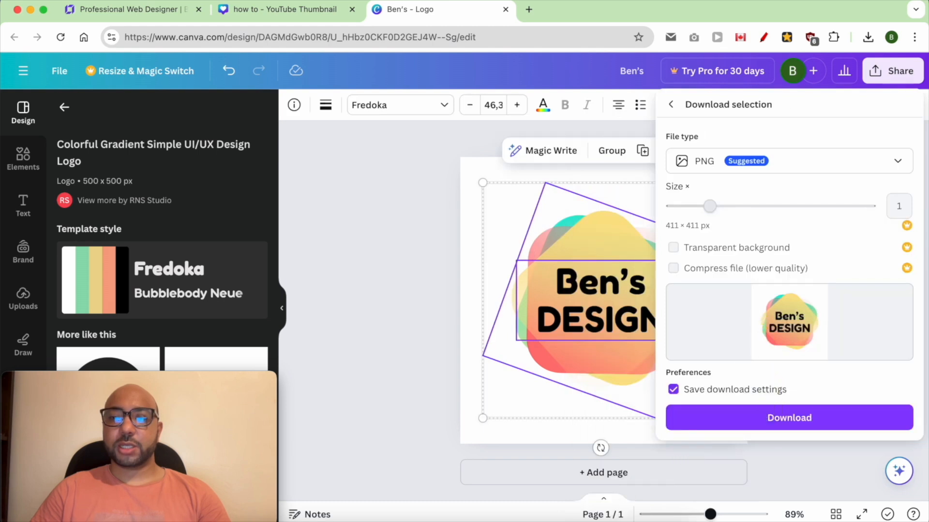
click(771, 420)
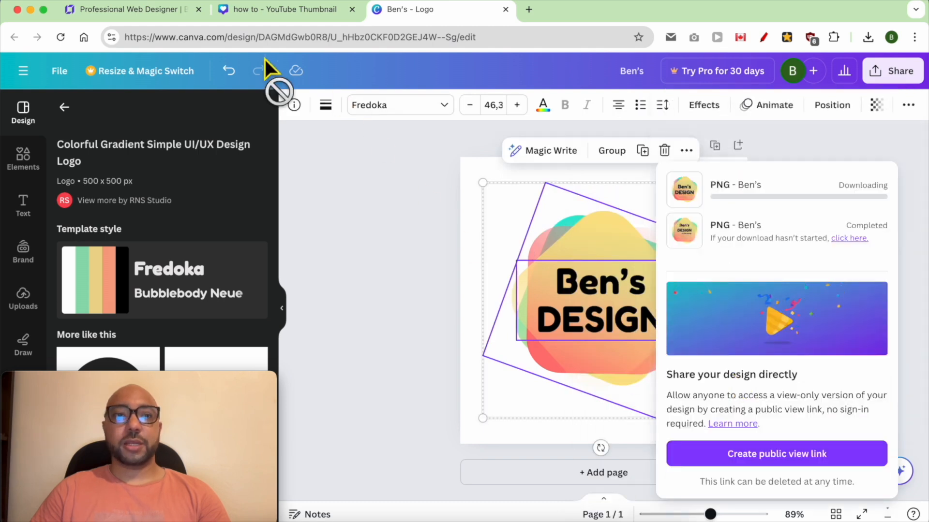
Switch to the Hostinger website builder and upload Ben's (2).png as a replacement image for the header logo.
click(153, 12)
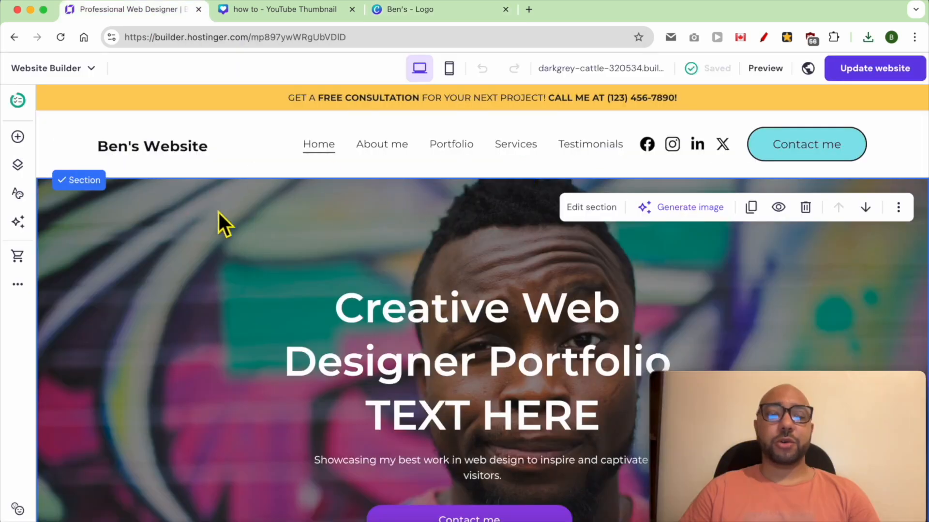
click(146, 156)
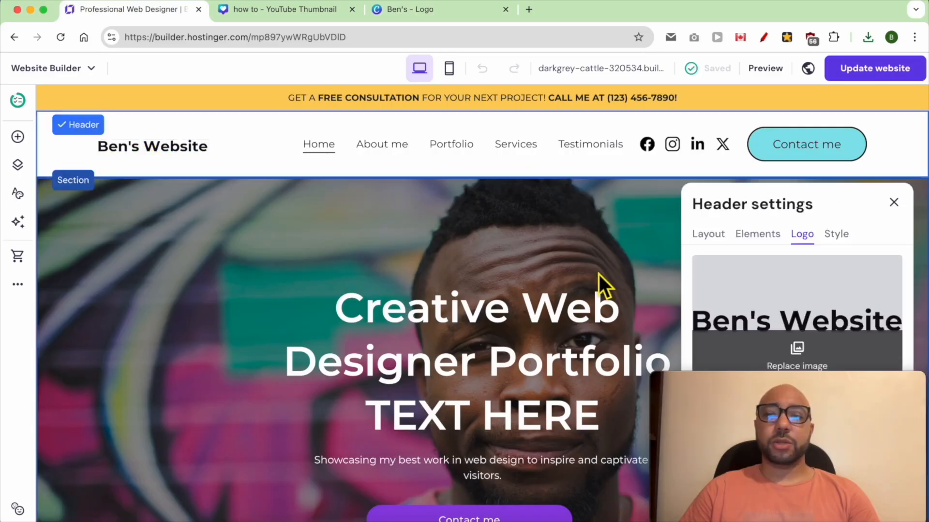
click(805, 369)
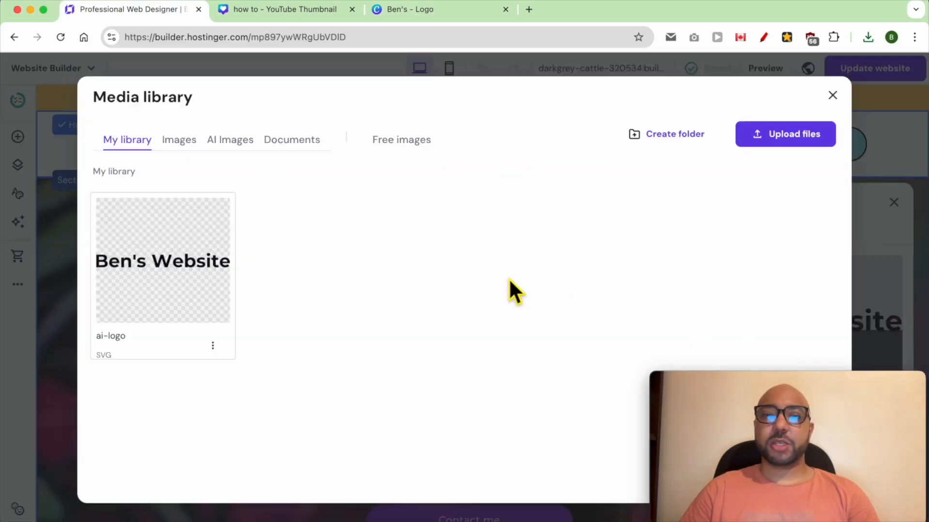
click(785, 132)
click(253, 124)
click(251, 136)
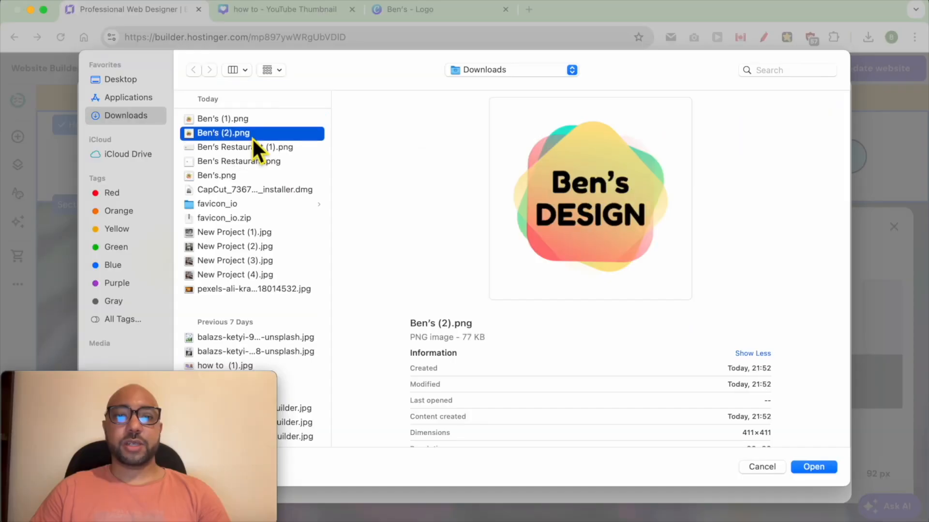
double_click(258, 135)
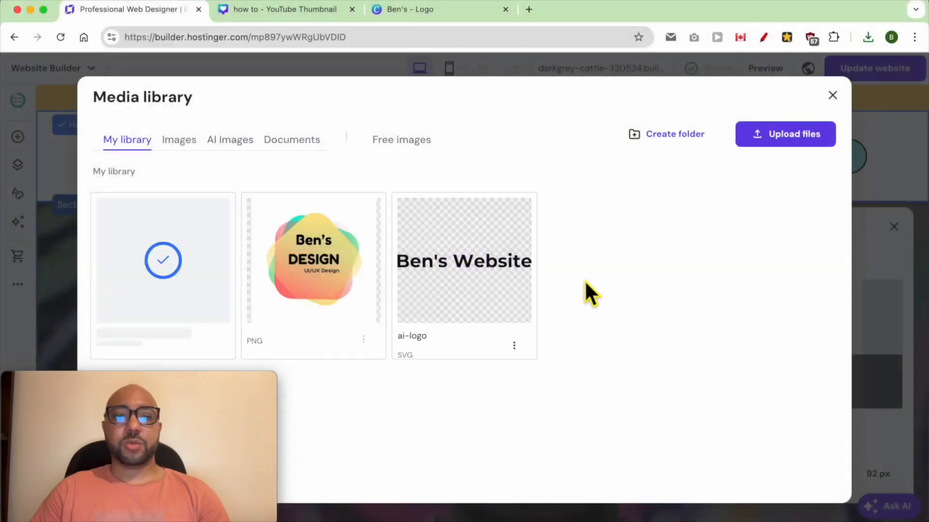
Use the newly uploaded image as the header logo and set the logo width to 69 px.
click(163, 261)
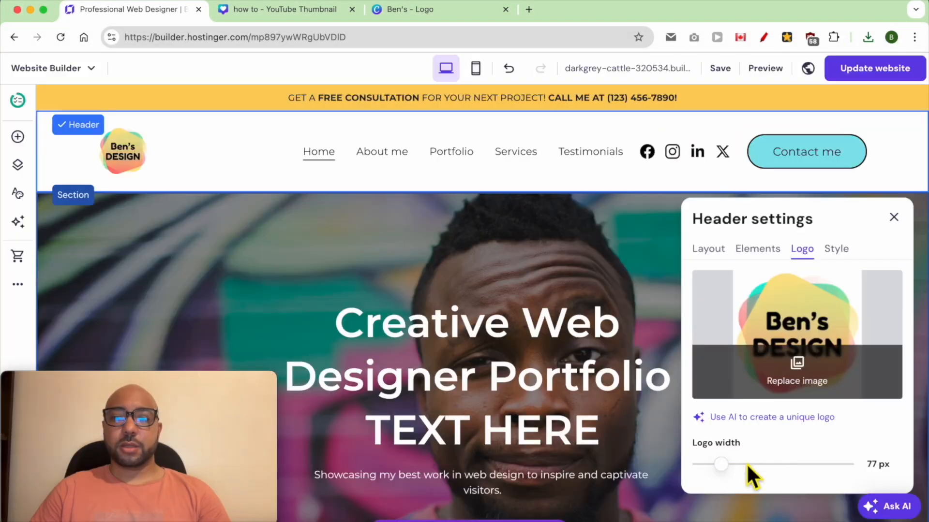
drag(721, 465, 718, 459)
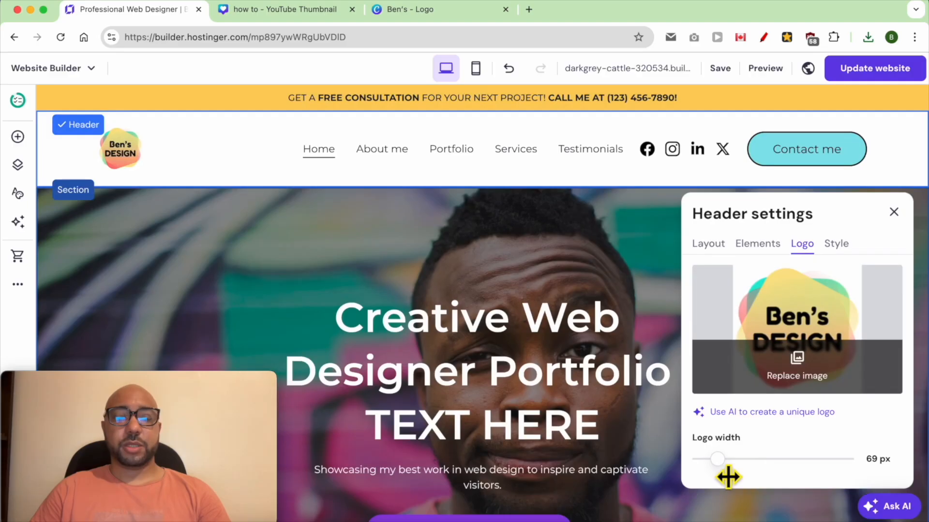
click(569, 253)
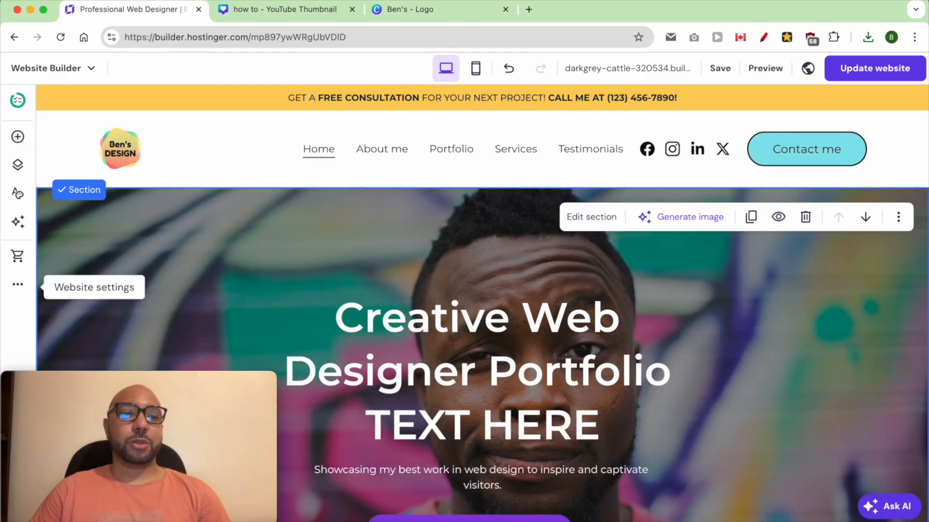
Open the Favicon options in the website's general settings.
click(20, 286)
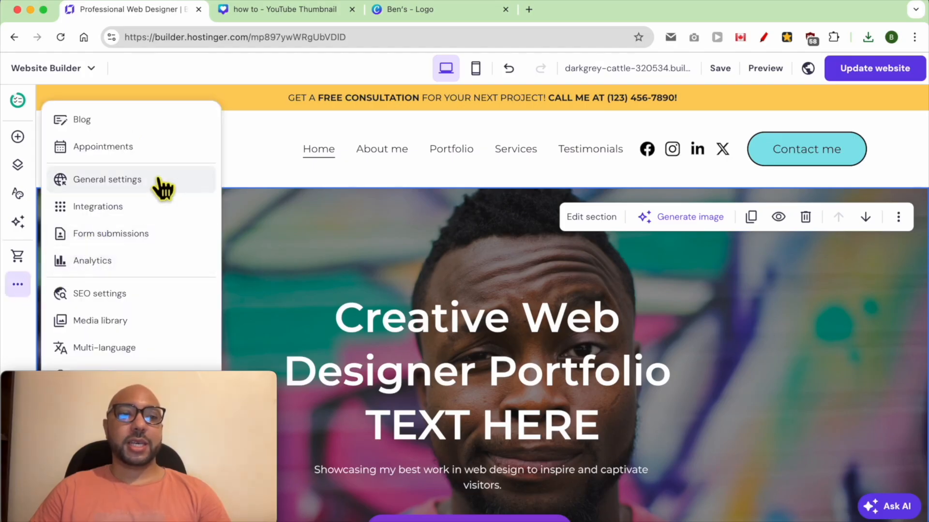
click(177, 189)
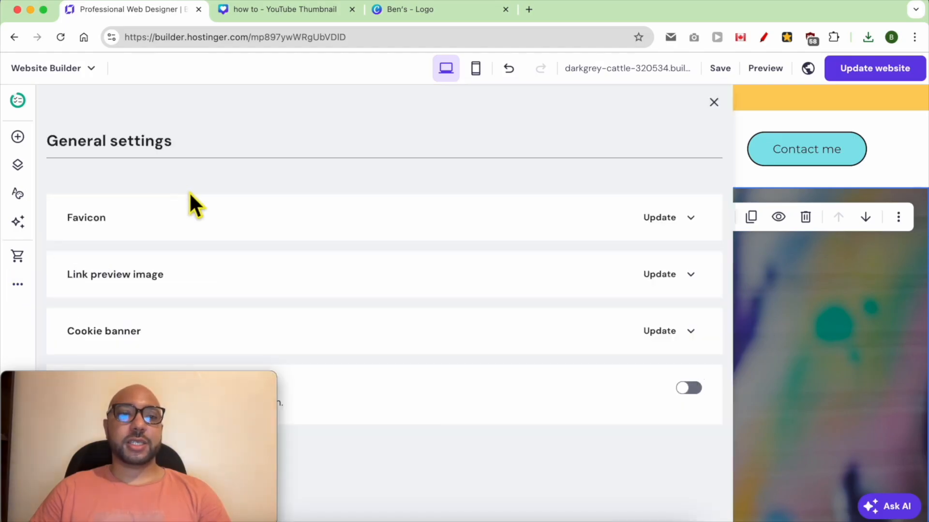
click(116, 227)
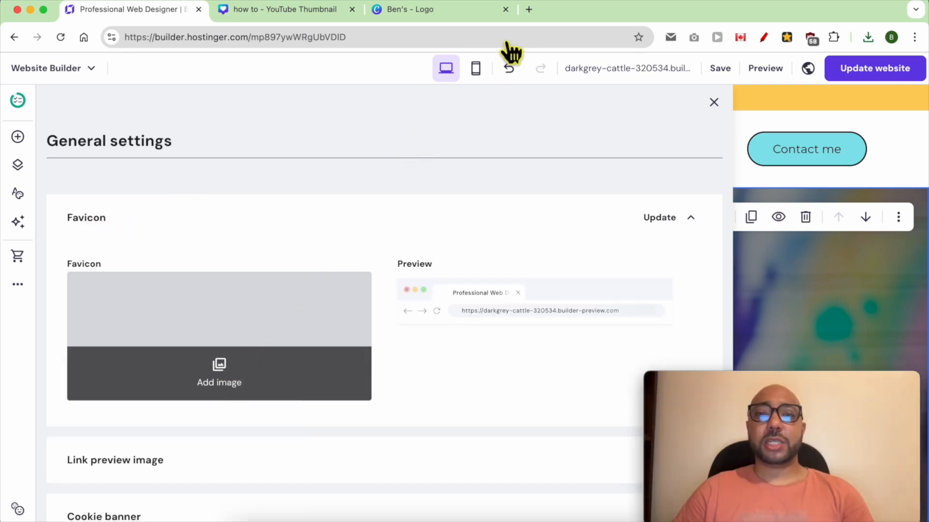
Open favicon.io in a new browser tab and go to its generator for creating a favicon from text.
click(529, 10)
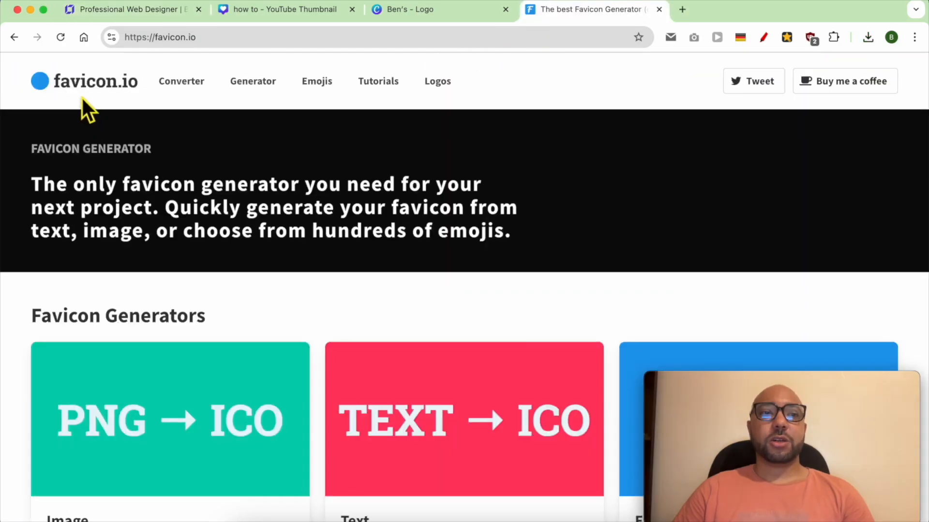
click(261, 83)
scroll(261, 301, down, 5)
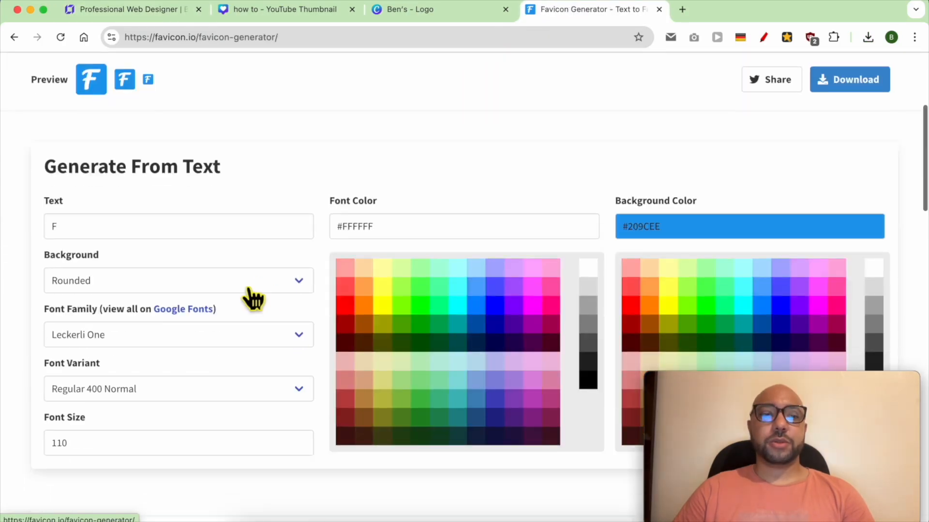
Configure the favicon with the text B, font size 200, font color #FFF and background color #000.
double_click(86, 225)
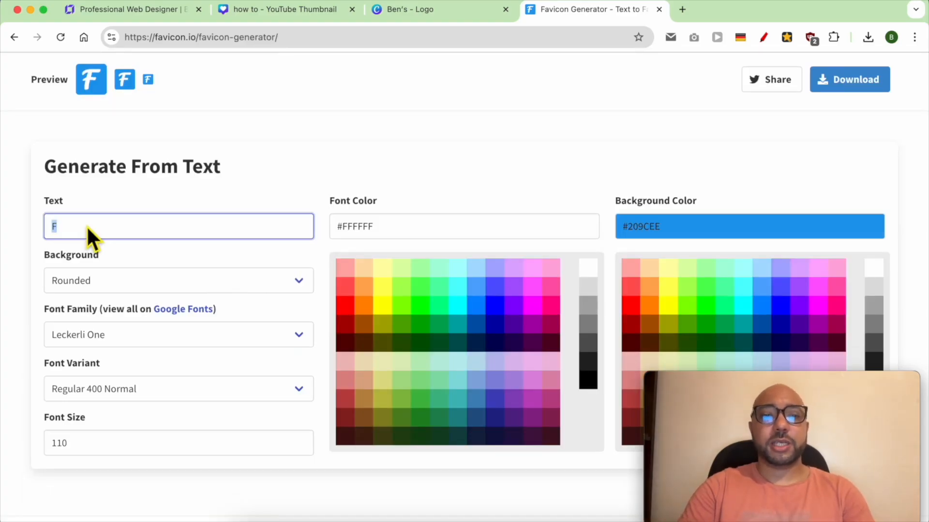
text(B)
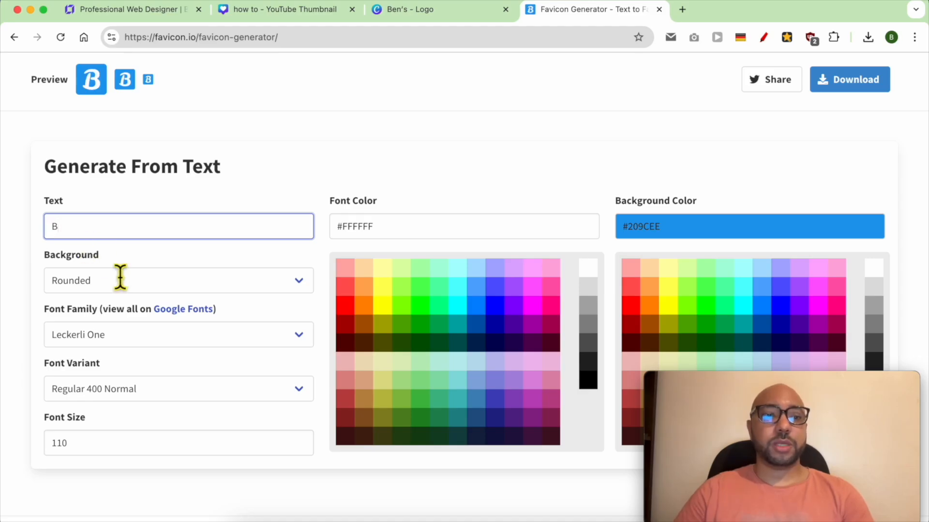
double_click(97, 453)
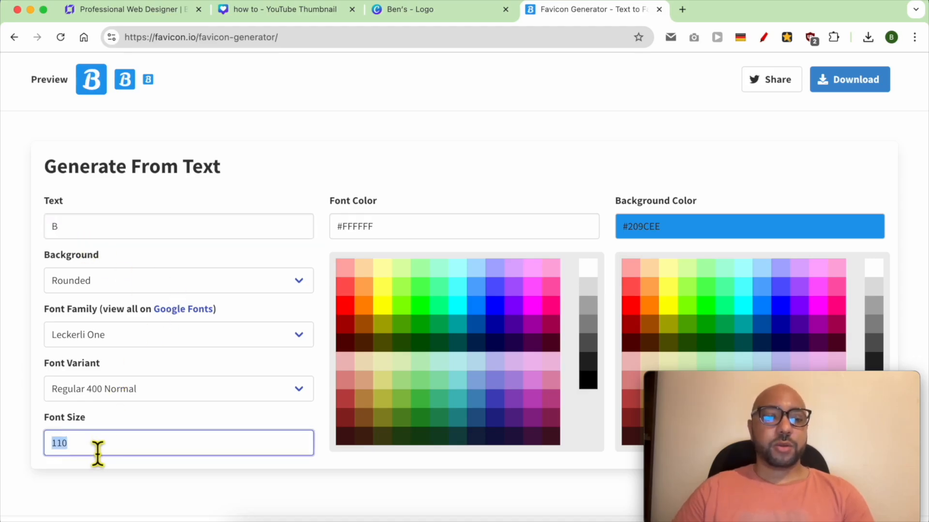
text(200)
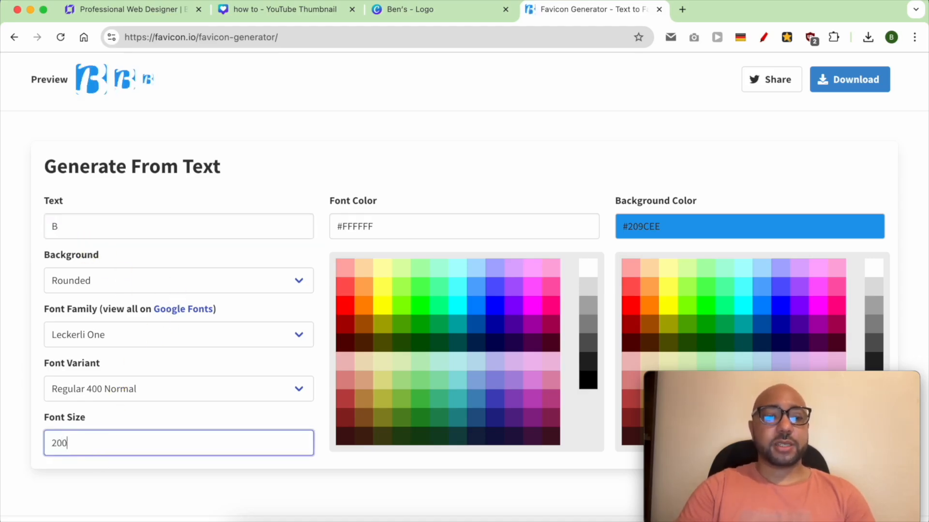
click(100, 498)
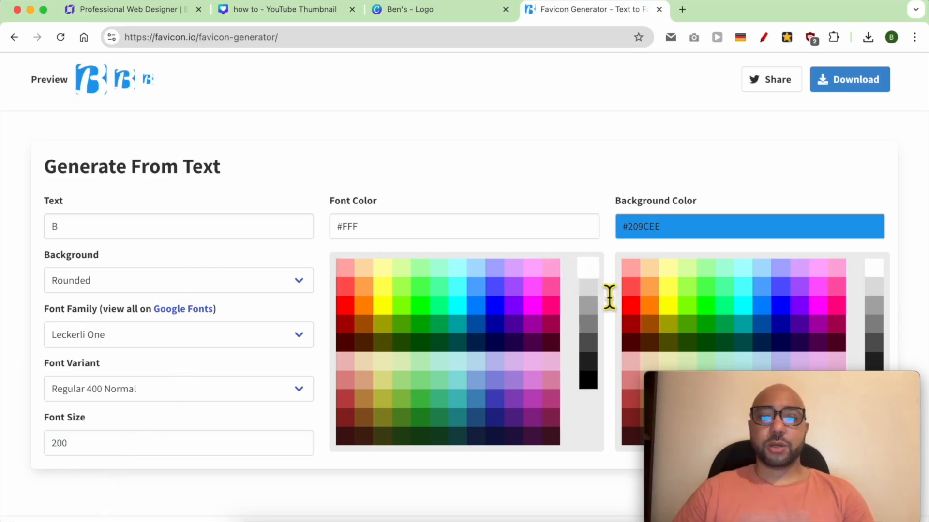
drag(754, 382, 537, 387)
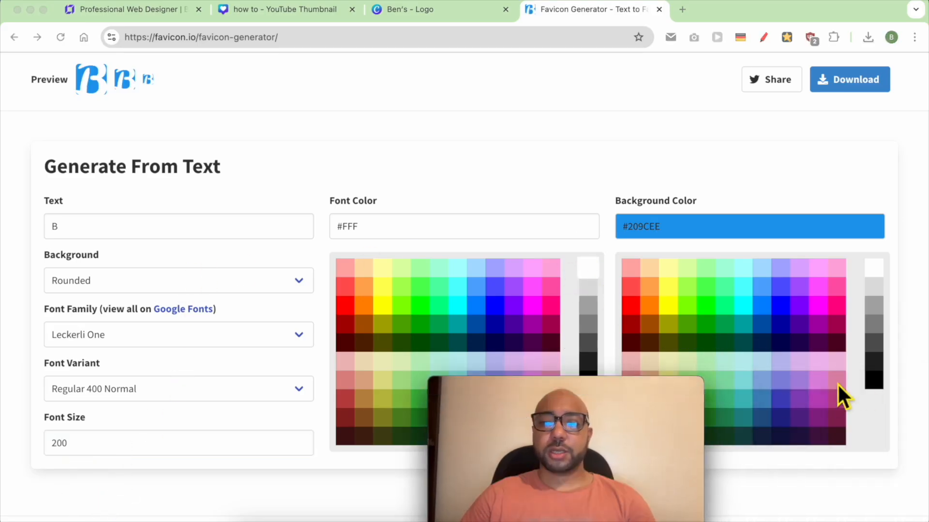
click(872, 387)
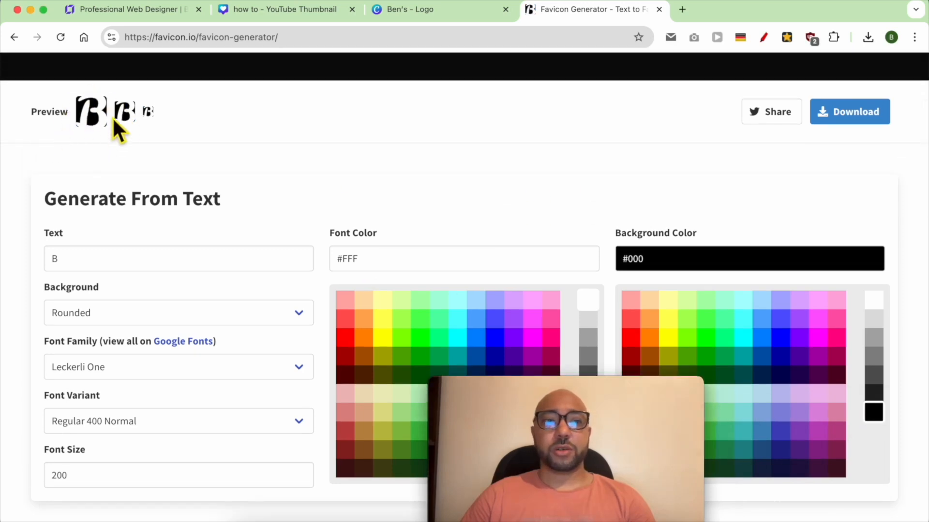
Download the generated favicon package and extract favicon_io (1).zip to view its files.
scroll(527, 83, up, 4)
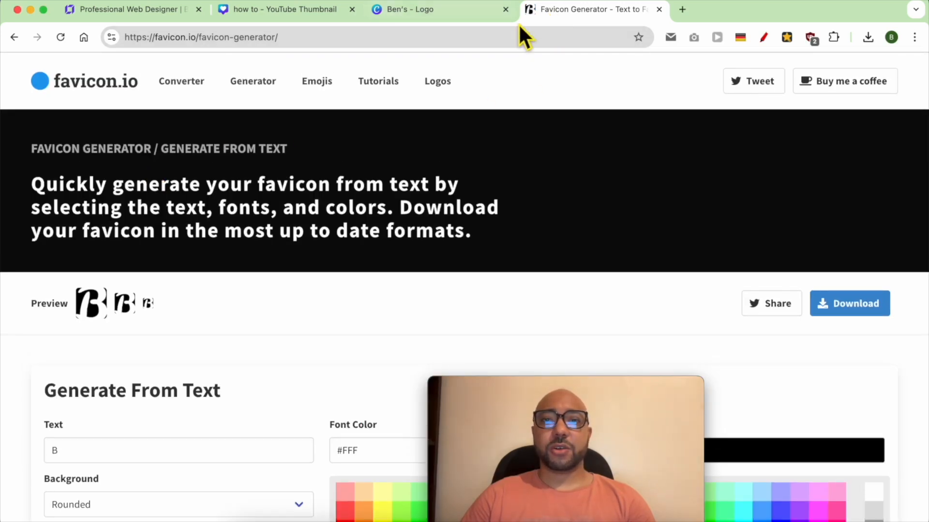
click(869, 310)
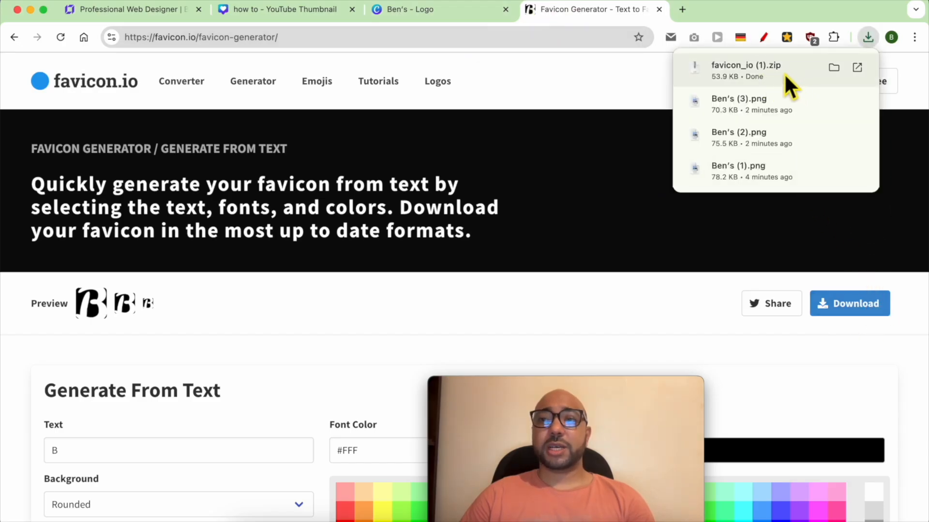
click(743, 73)
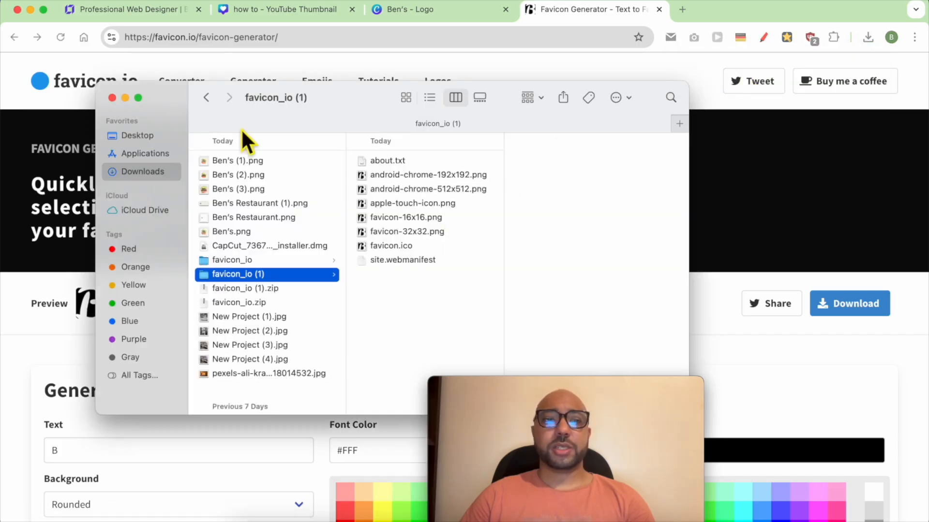
Upload android-chrome-512x512.png from the favicon_io (1) folder to the website's media library, set it as the favicon and save the change.
click(152, 15)
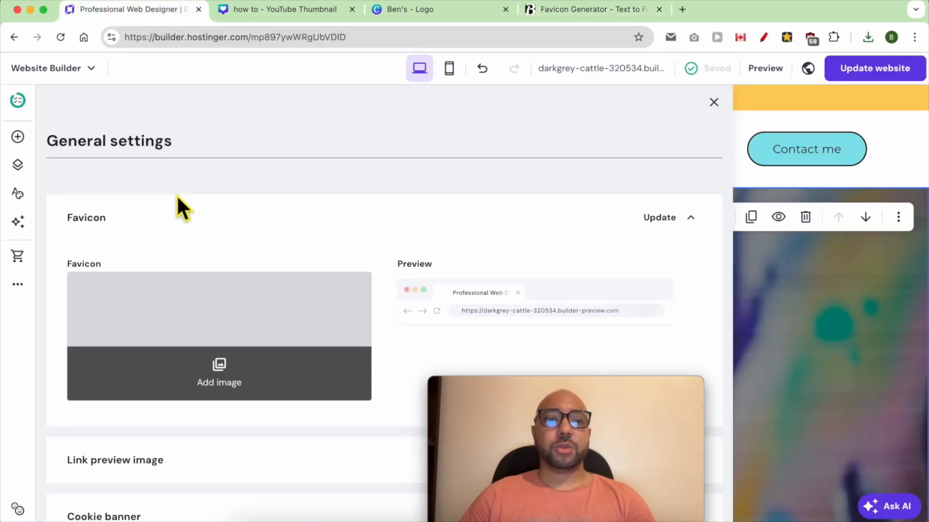
click(224, 369)
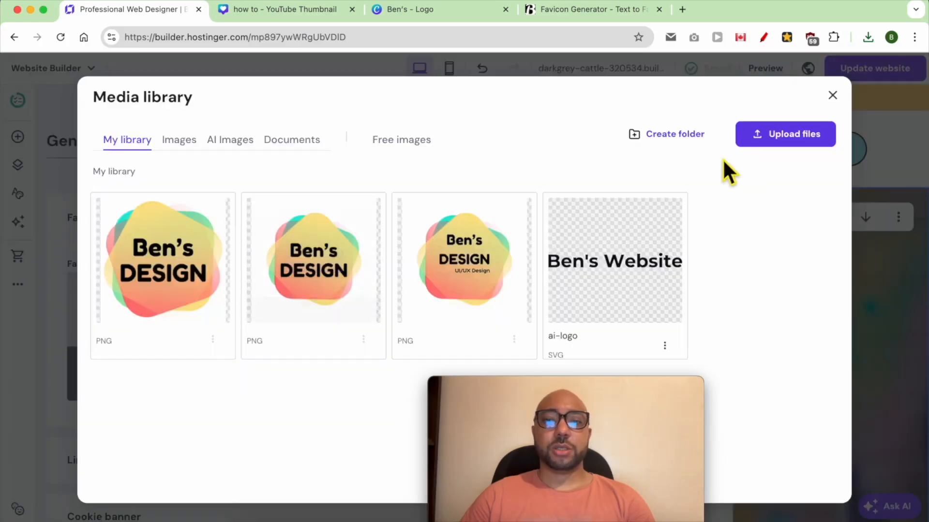
click(779, 137)
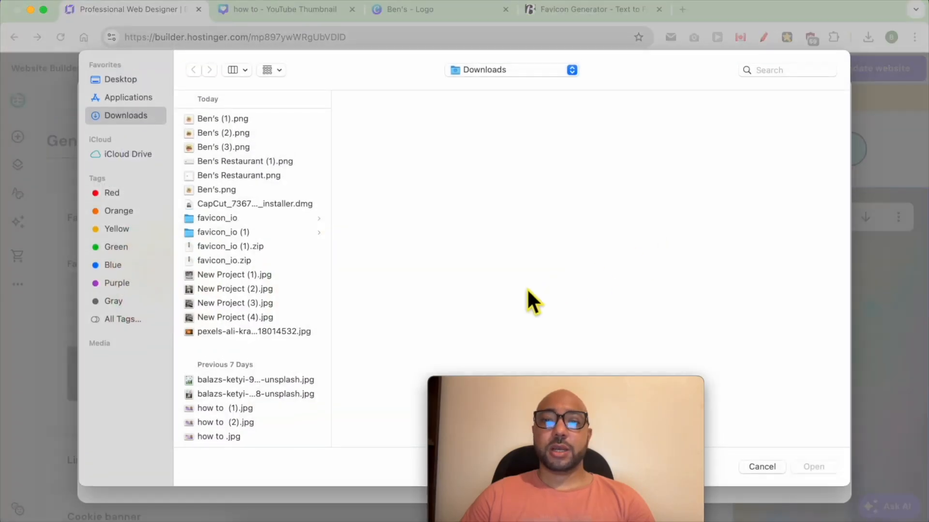
click(249, 233)
click(443, 148)
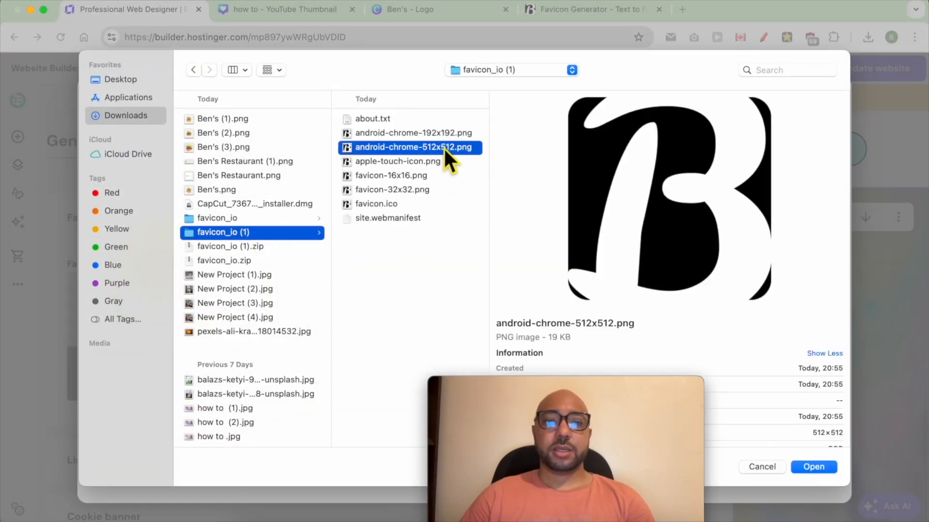
double_click(451, 148)
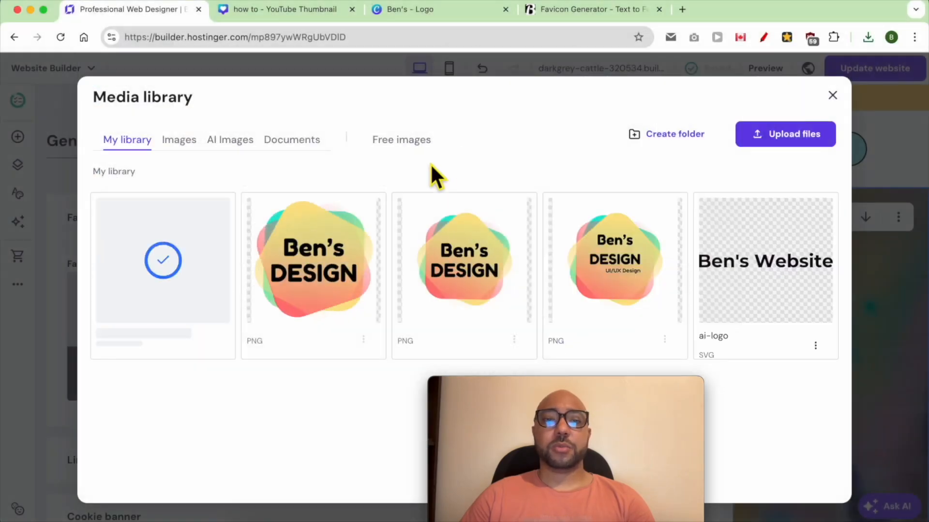
click(175, 263)
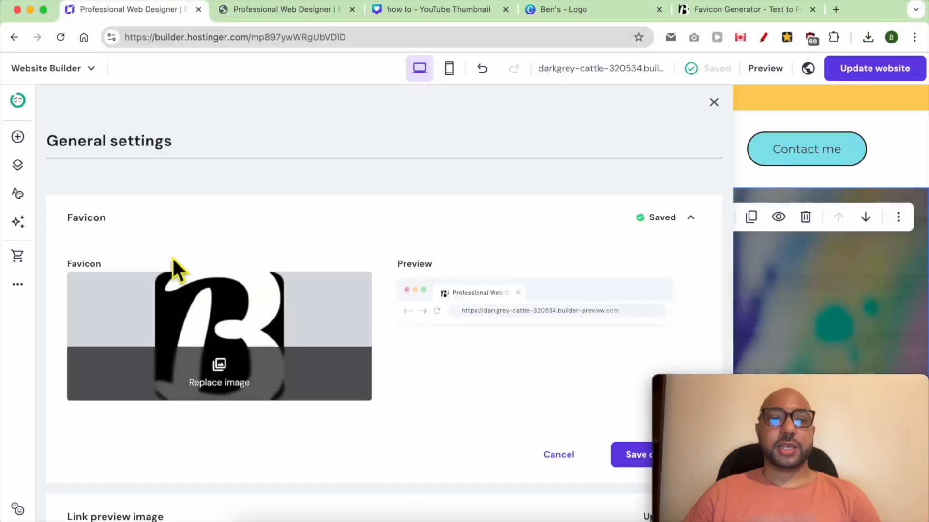
click(634, 457)
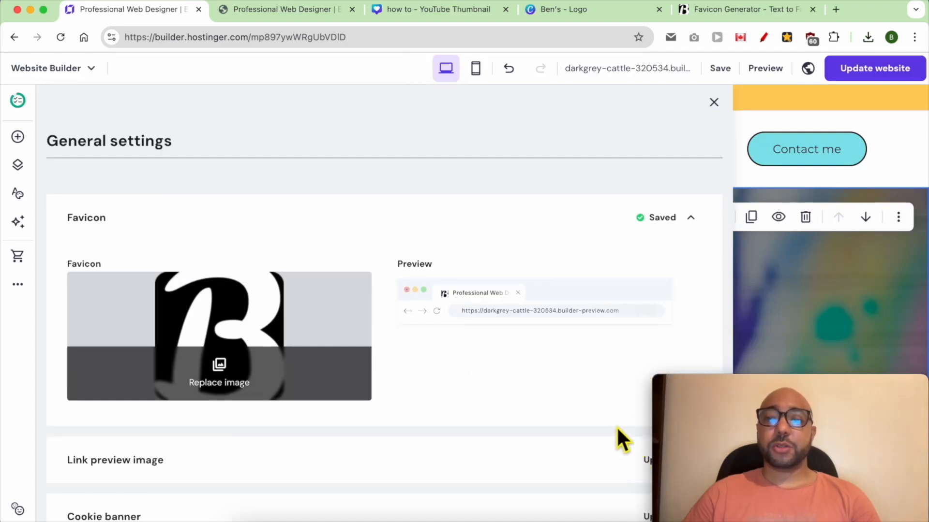
Close the general settings and publish the website update.
click(786, 280)
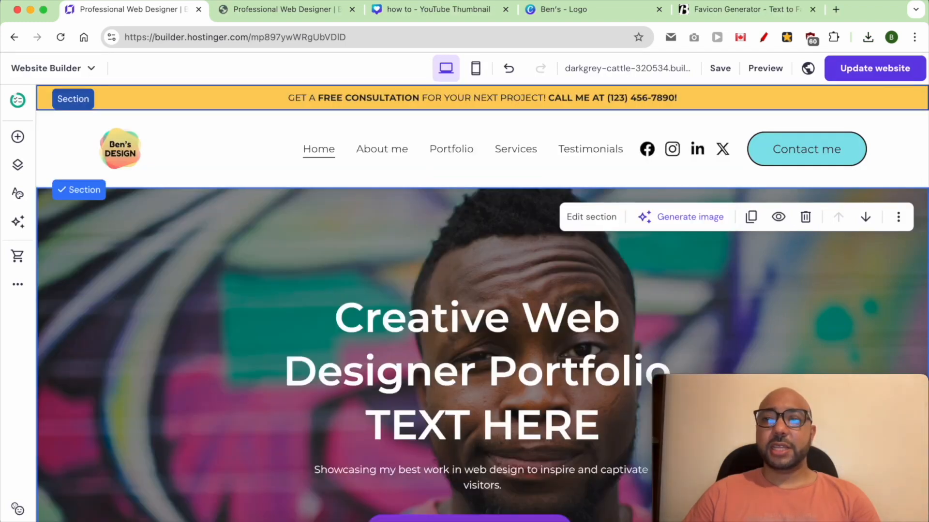
click(893, 70)
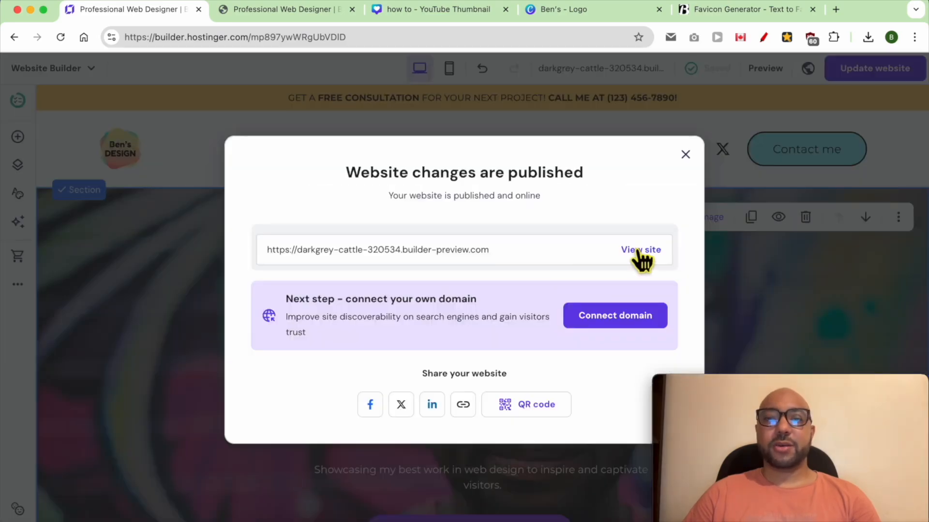
click(639, 250)
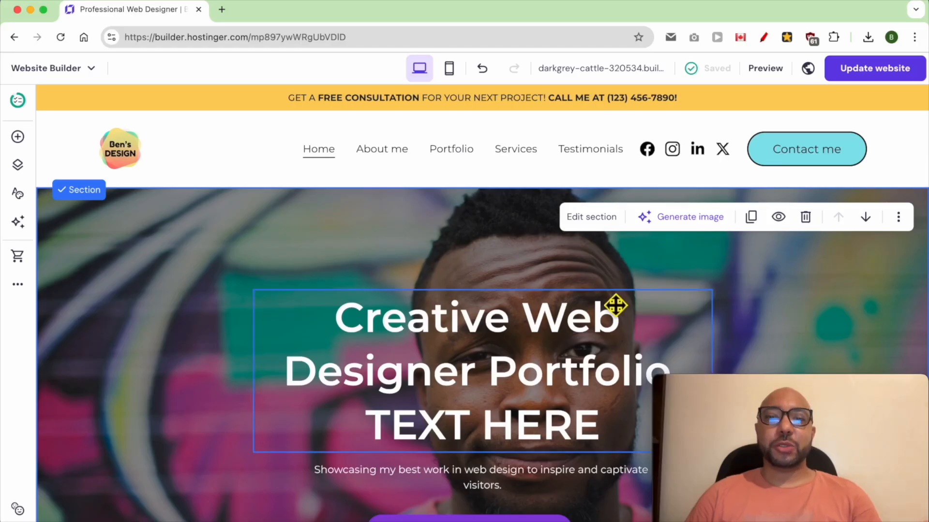
Set the anchor name of the About Me section to about.
scroll(335, 275, down, 10)
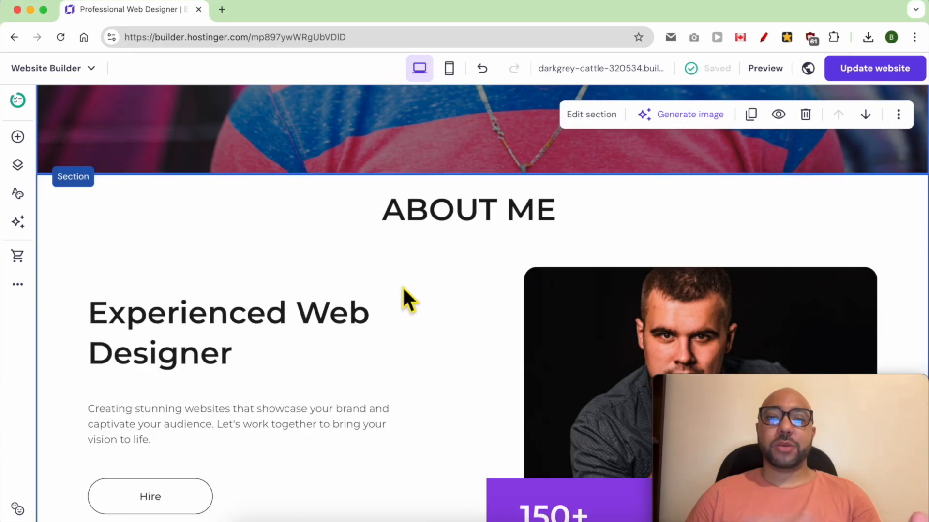
scroll(419, 295, up, 10)
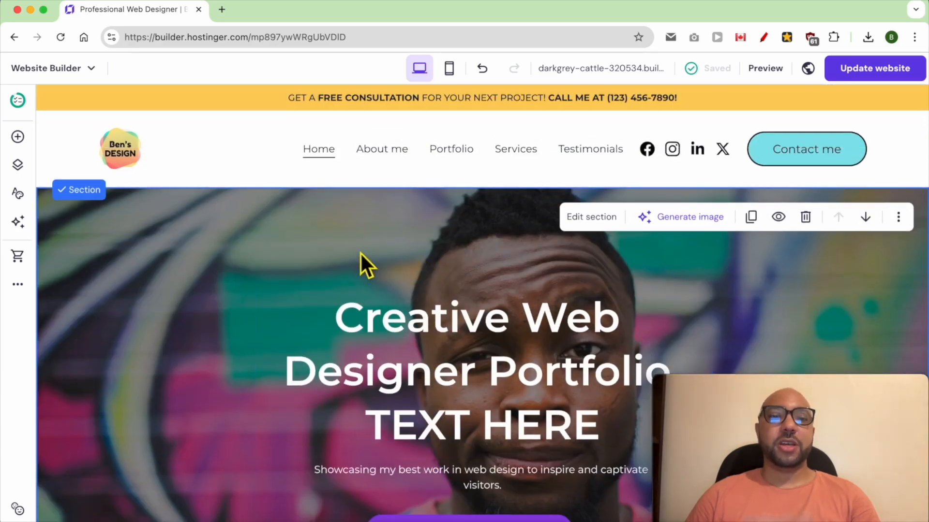
scroll(360, 251, down, 2)
scroll(361, 251, down, 8)
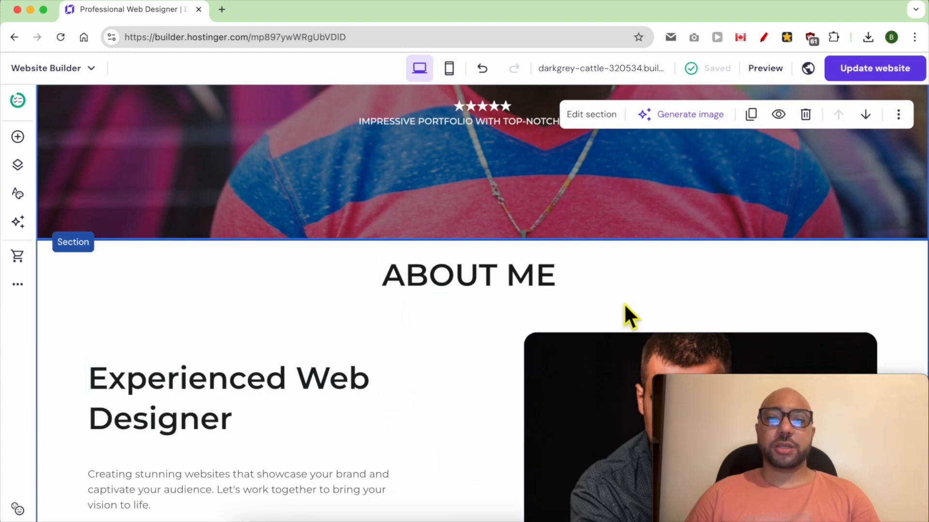
scroll(553, 305, down, 2)
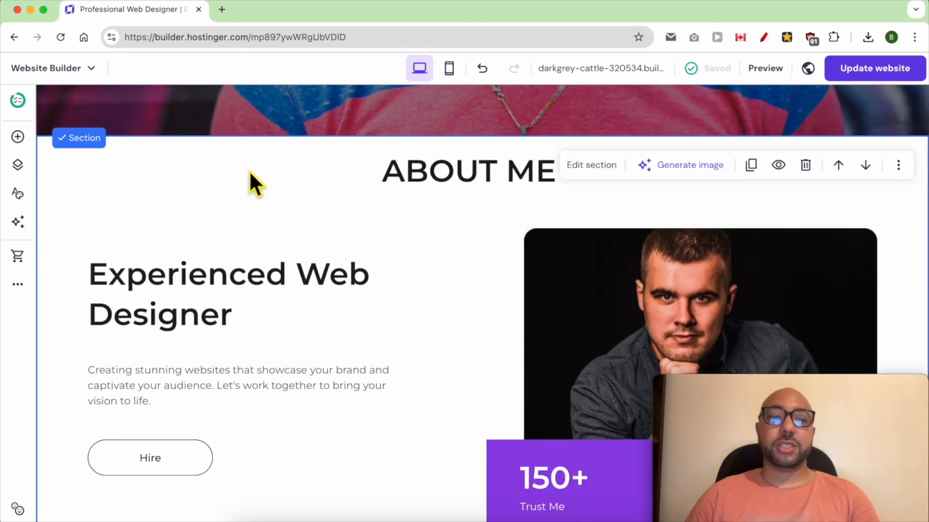
click(592, 175)
click(822, 205)
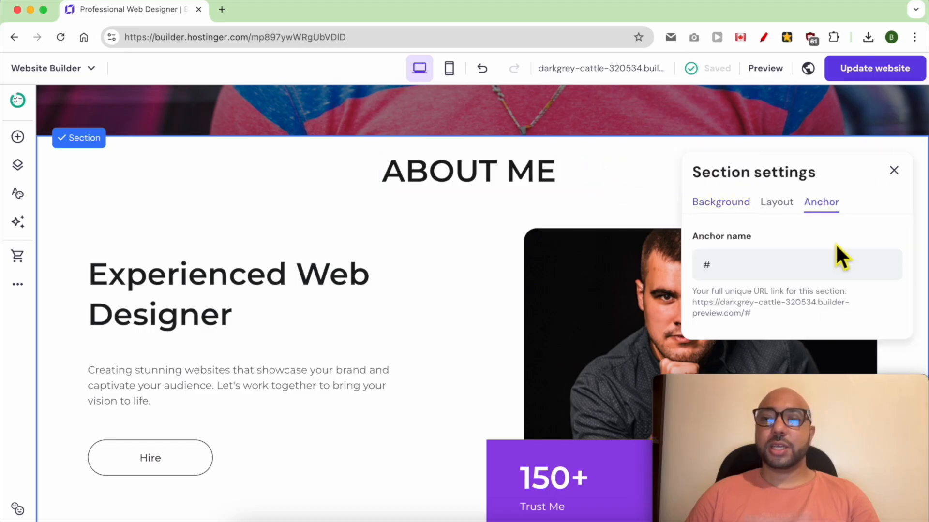
drag(788, 384, 143, 372)
click(757, 265)
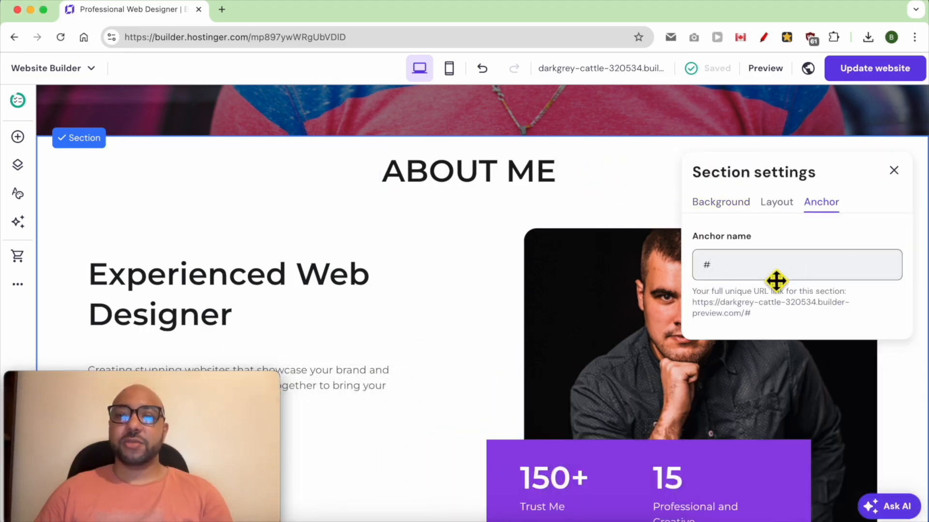
text(about)
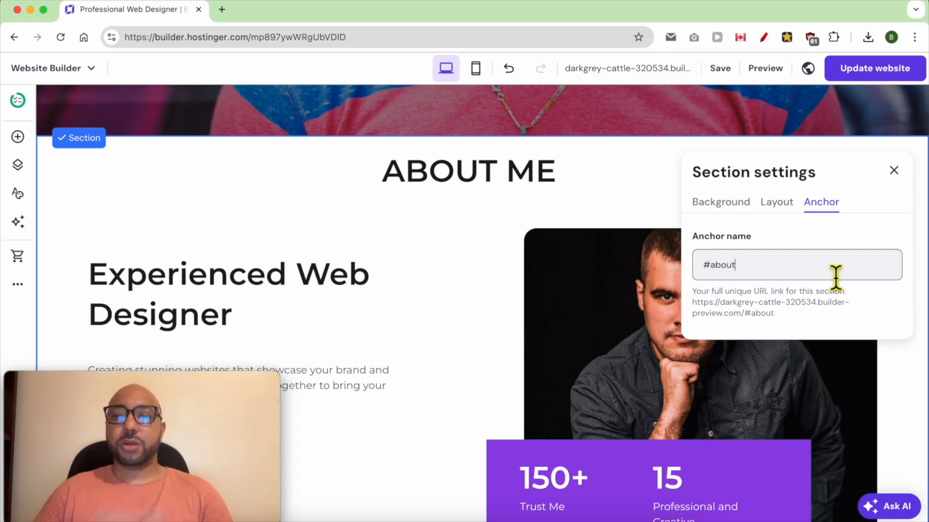
click(894, 170)
Link the About me navigation item to the about section of the Home page and save the link settings.
scroll(663, 223, up, 10)
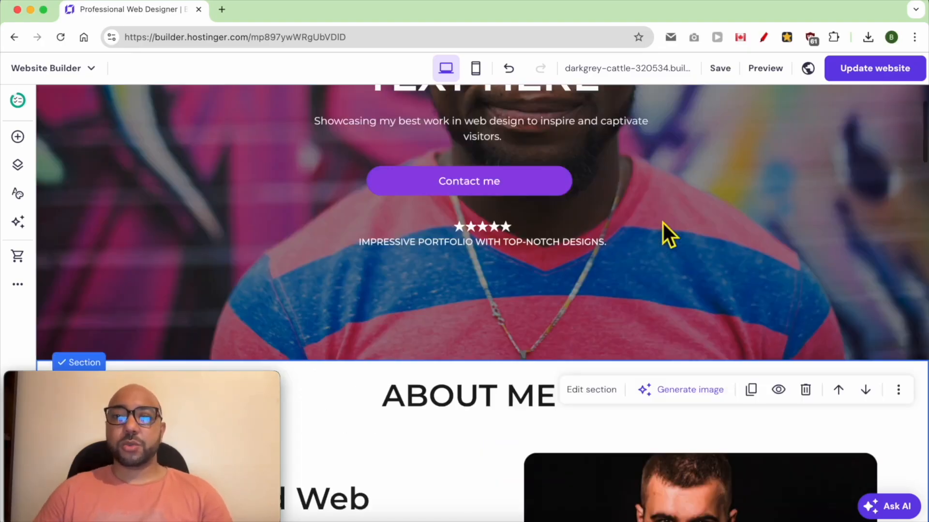
click(18, 165)
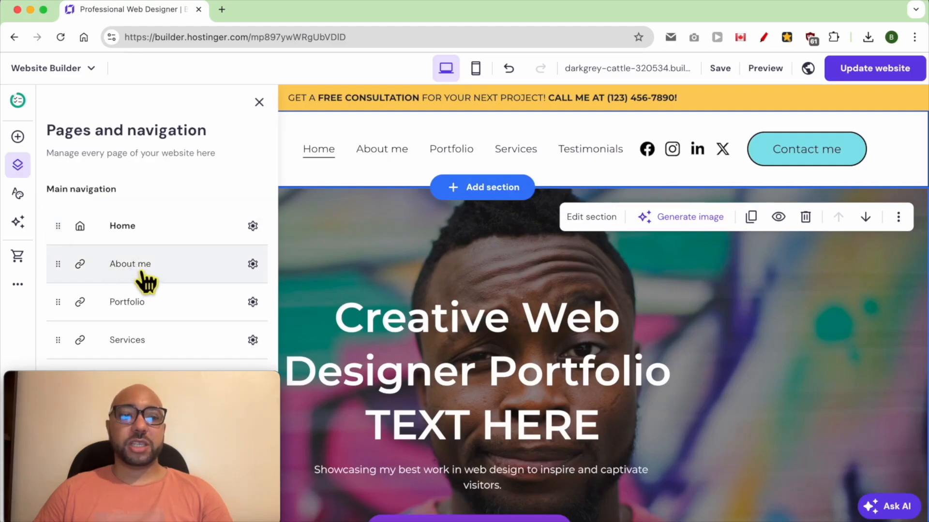
click(252, 263)
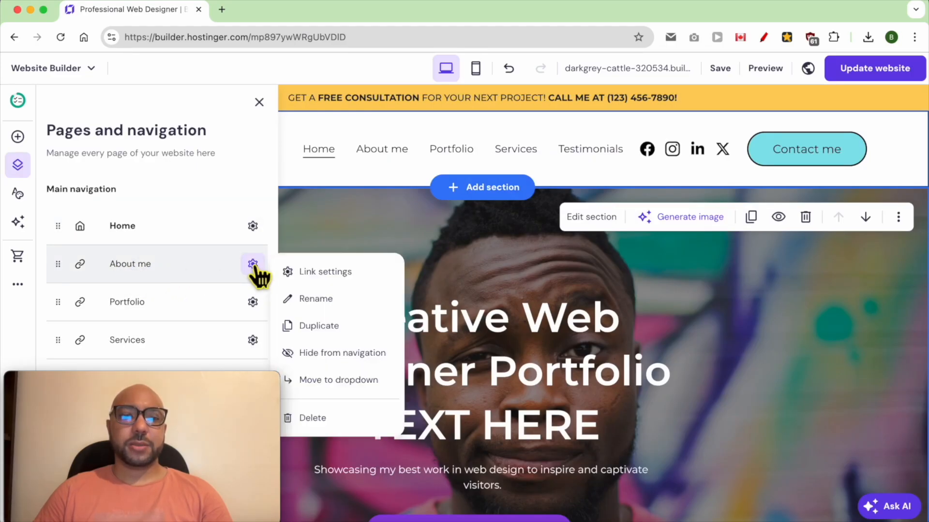
click(344, 275)
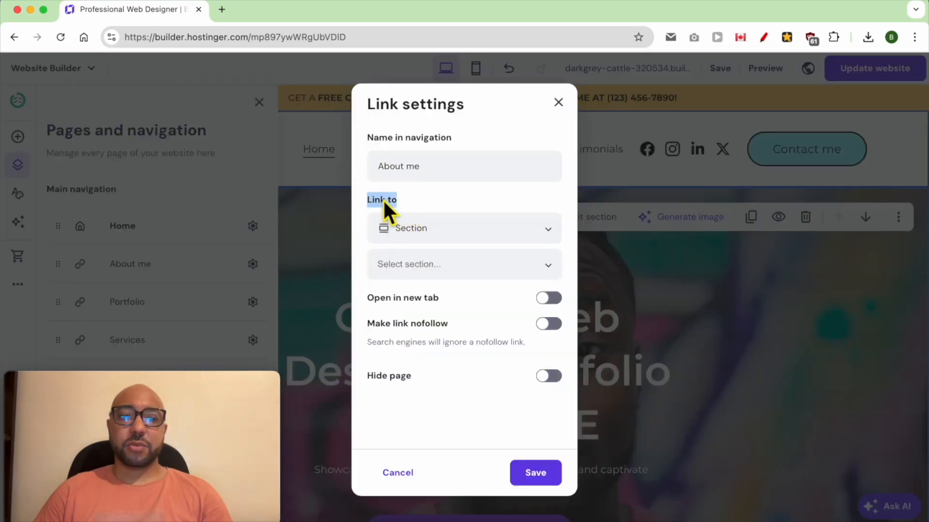
click(435, 230)
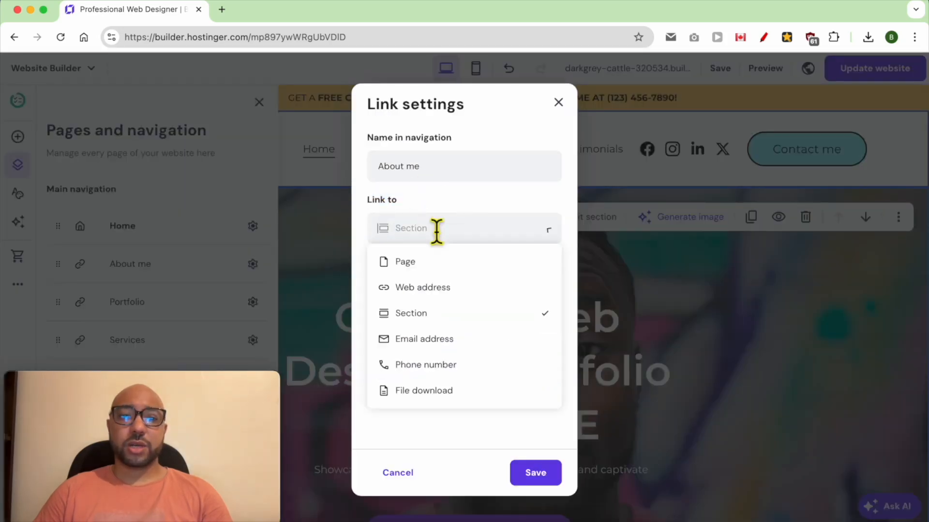
click(420, 317)
click(448, 273)
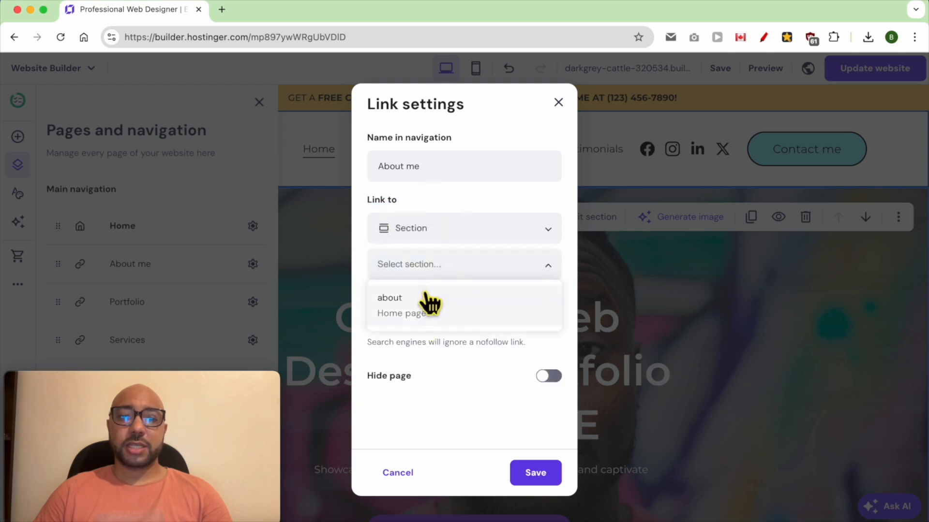
click(414, 312)
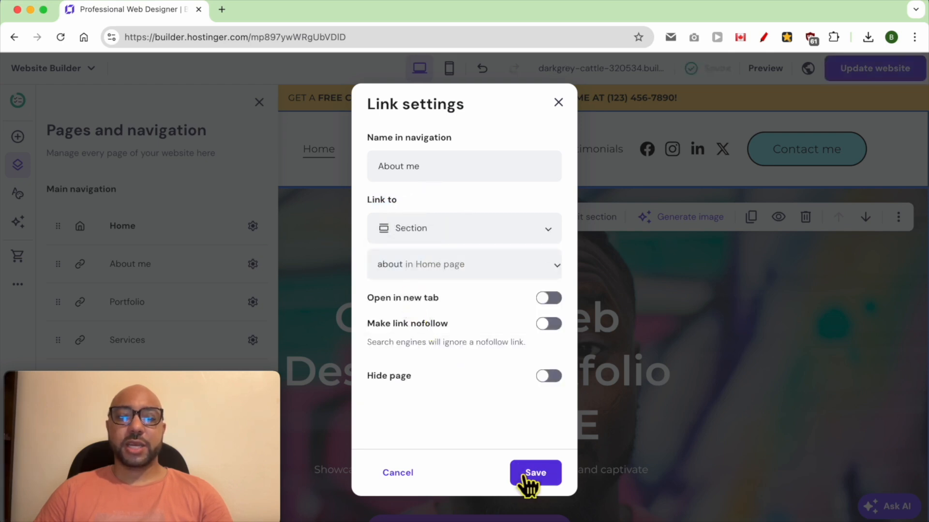
click(535, 474)
click(776, 290)
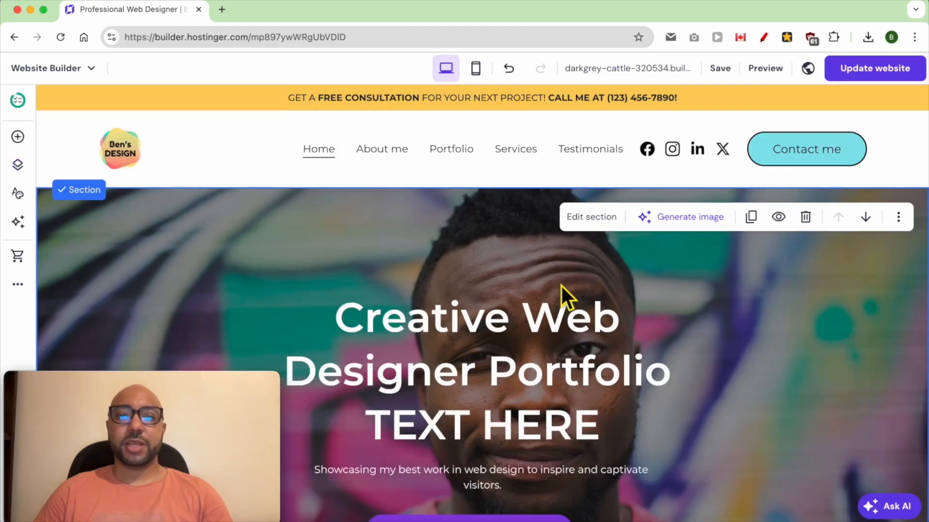
Set the anchor name of the Portfolio section to portfolio.
scroll(495, 285, down, 10)
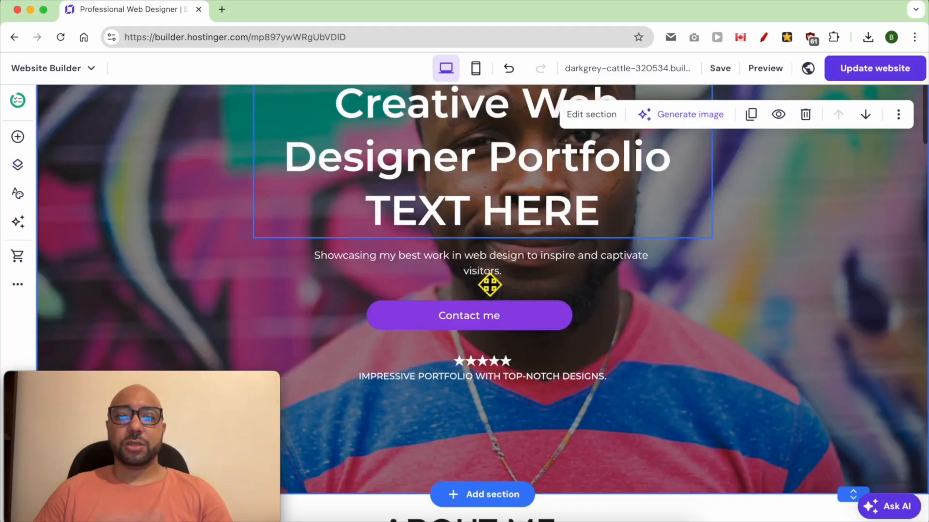
scroll(490, 285, down, 10)
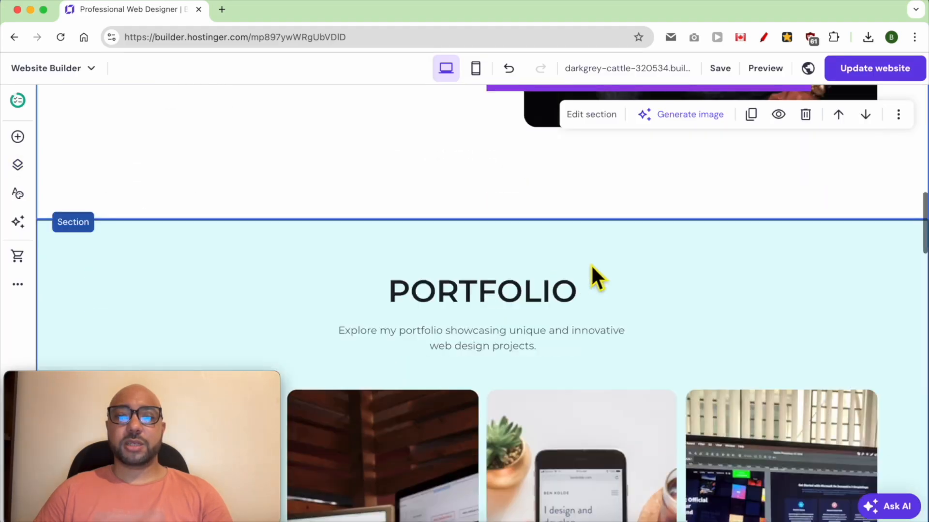
click(223, 237)
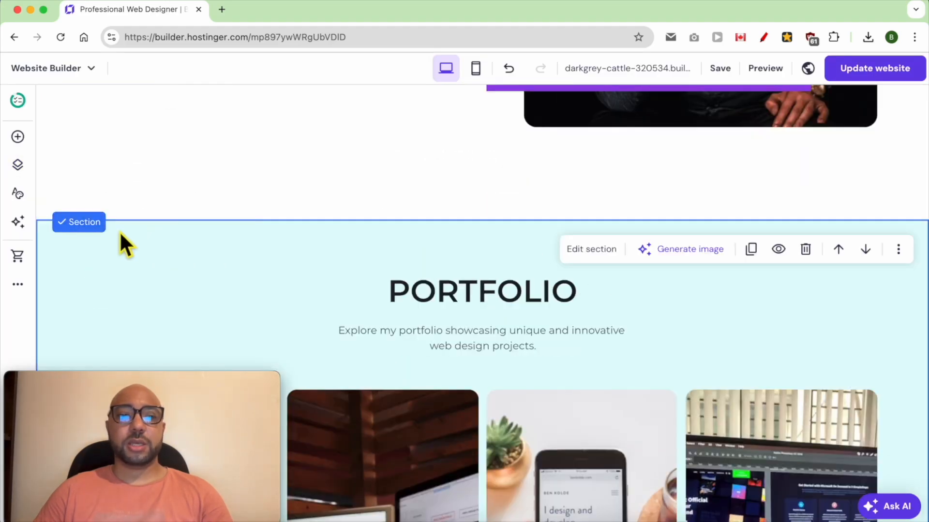
click(586, 255)
click(821, 287)
click(785, 364)
text(portfolio)
click(893, 255)
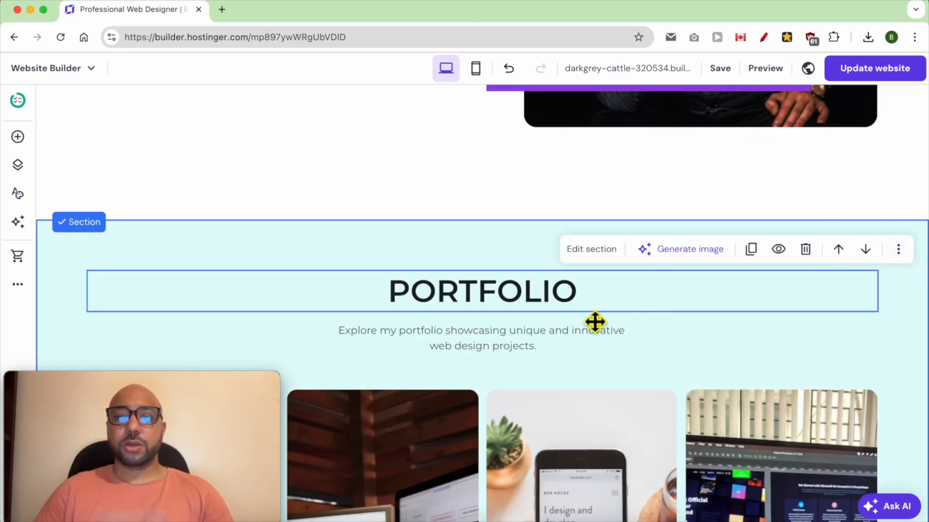
Set the anchor name of the Services section to services.
scroll(581, 322, down, 13)
click(503, 195)
click(112, 145)
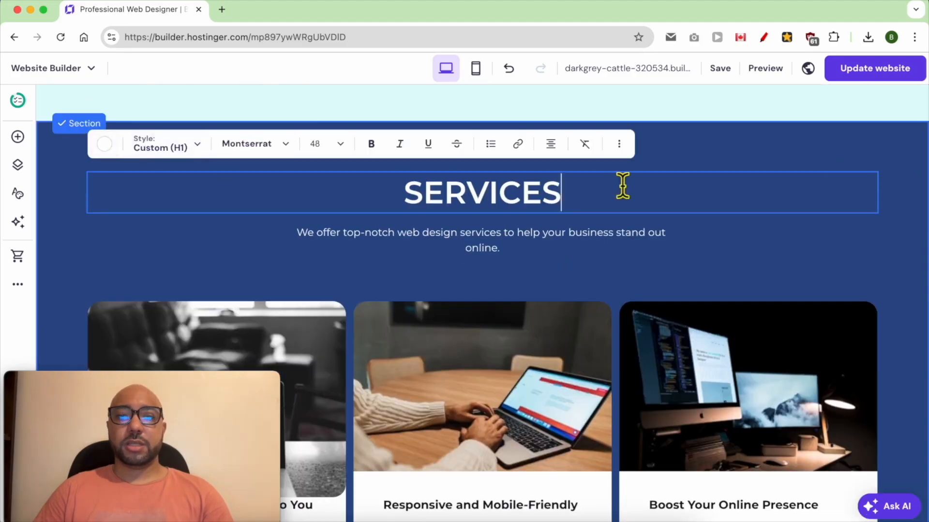
click(698, 144)
click(575, 154)
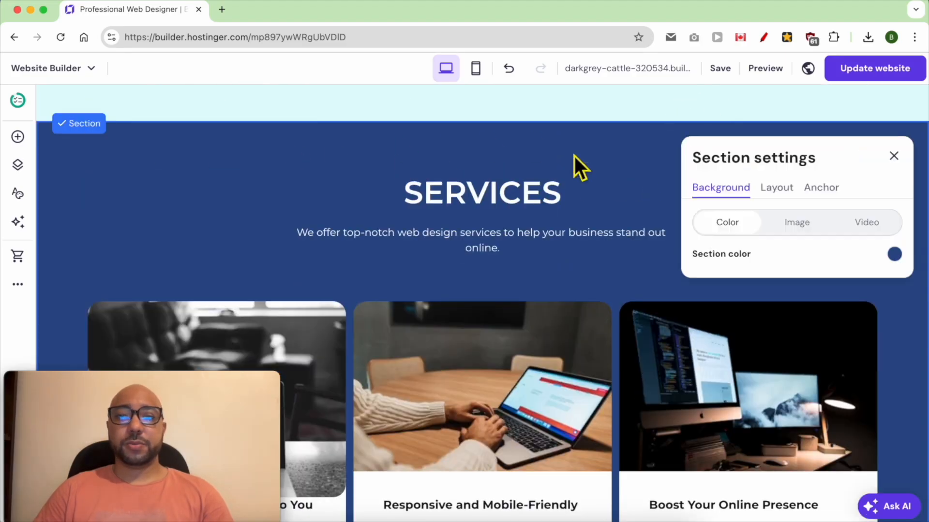
click(821, 187)
click(788, 256)
text(services)
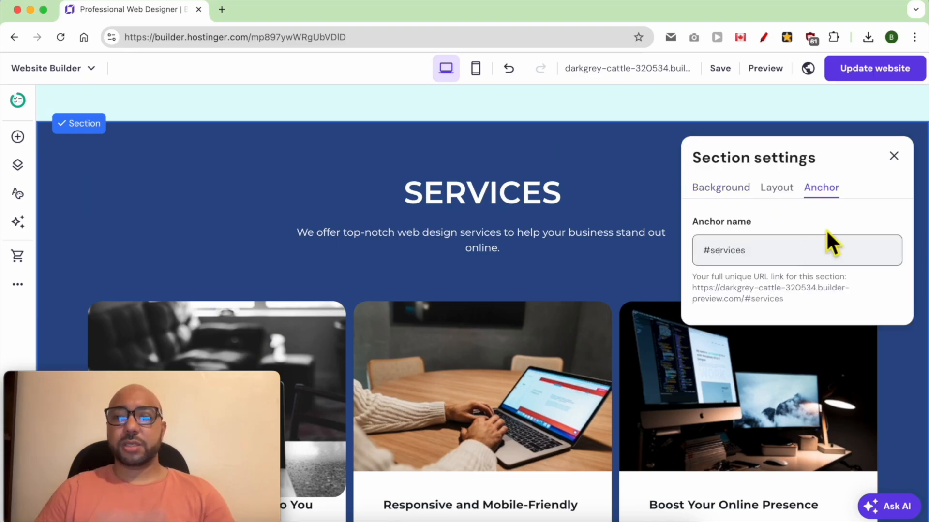
click(893, 156)
Set the anchor name of the Testimonials section to testimonials.
scroll(761, 216, down, 10)
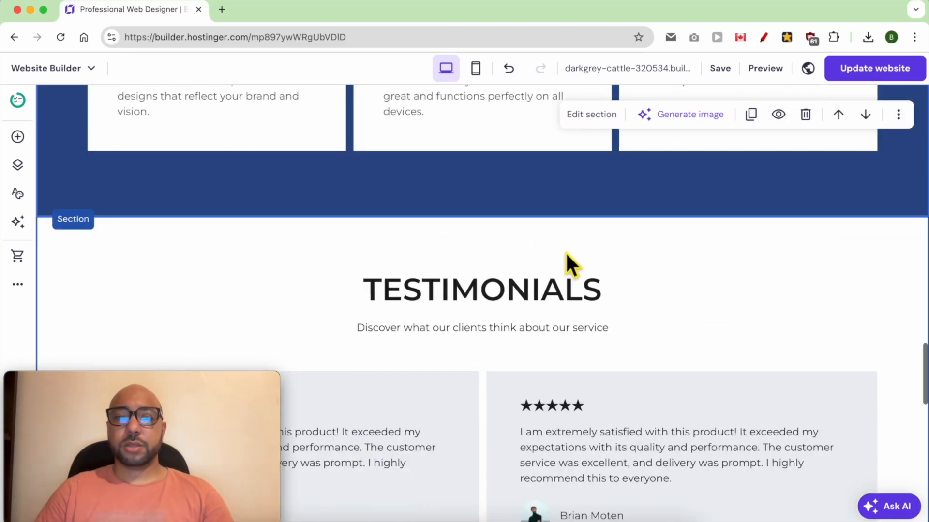
scroll(629, 217, down, 3)
scroll(677, 184, up, 2)
click(484, 164)
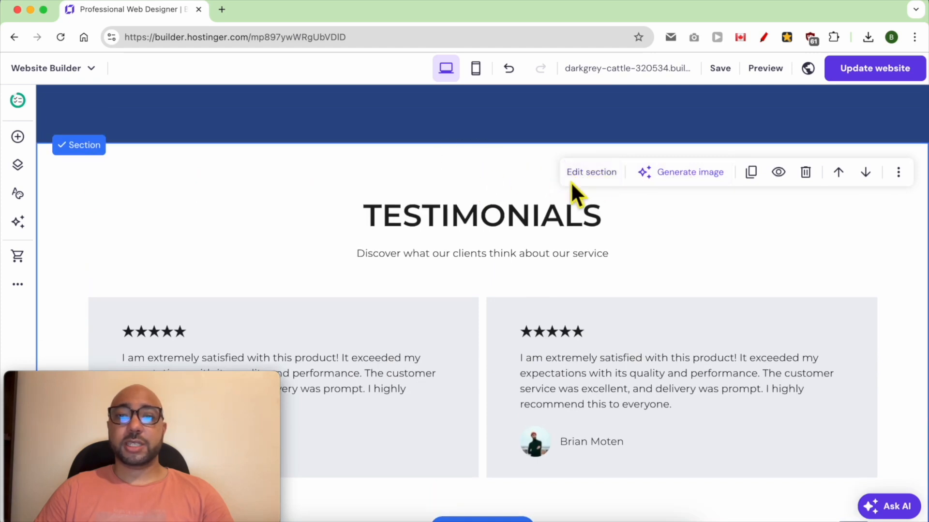
click(591, 172)
click(821, 210)
click(791, 274)
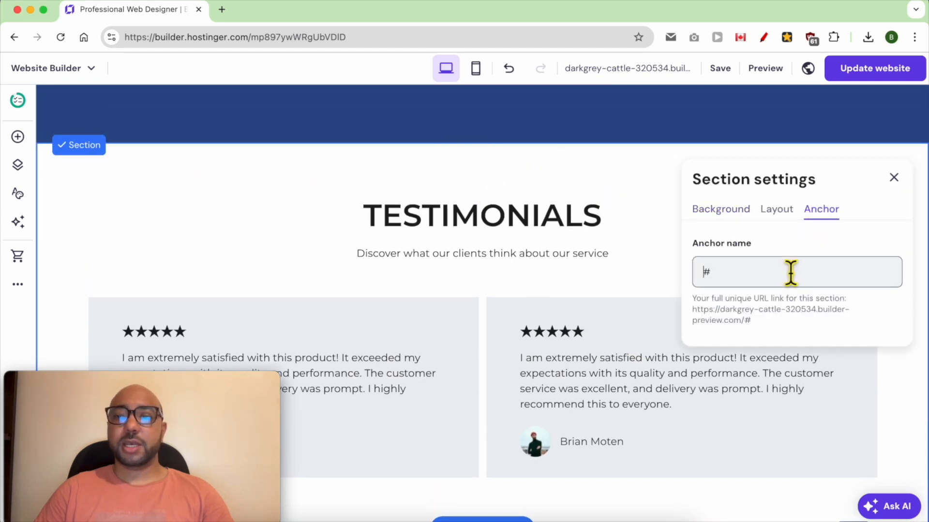
text(te)
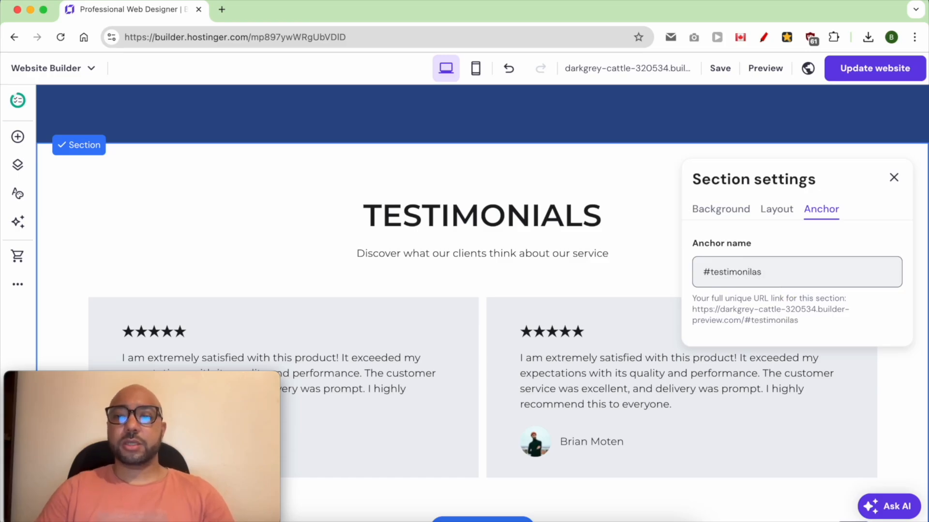
text(stimonial)
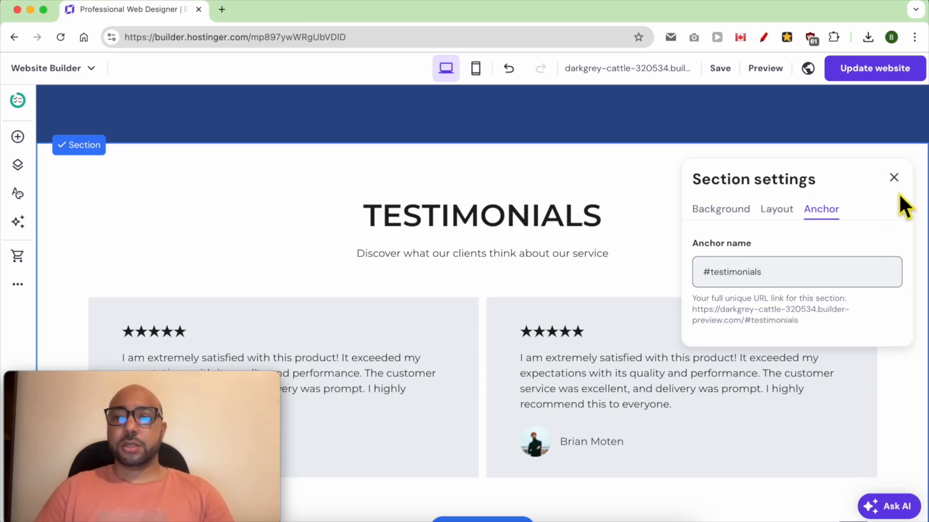
click(895, 178)
Set the anchor name of the "Get in touch with me" section to contact.
scroll(666, 268, down, 4)
scroll(672, 232, down, 5)
scroll(493, 209, up, 1)
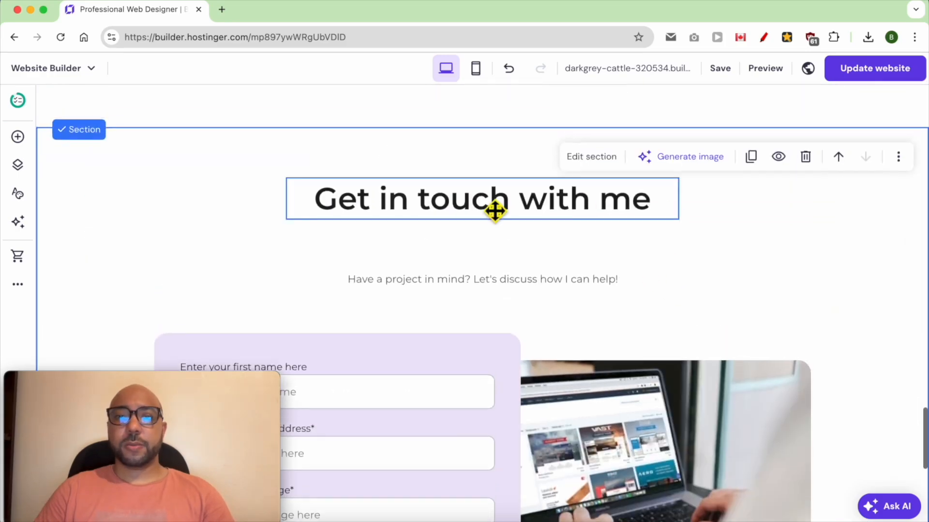
click(597, 158)
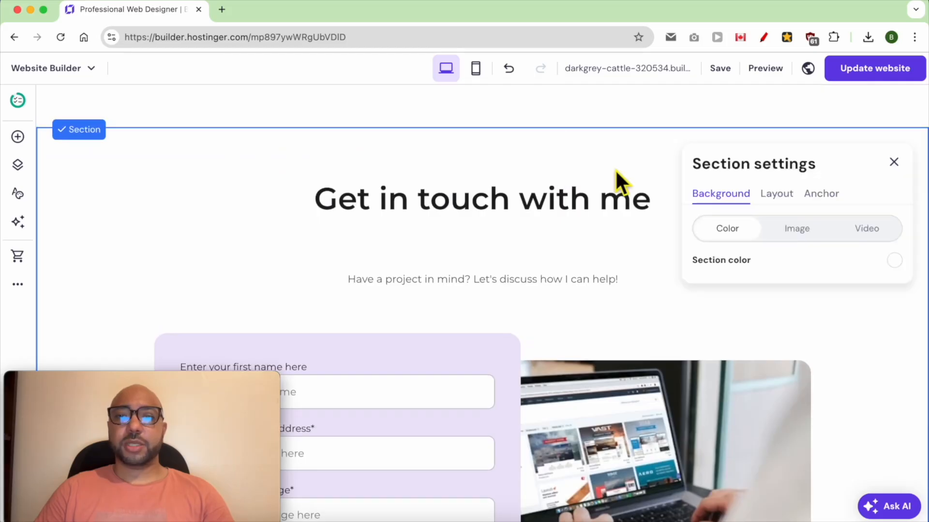
click(823, 197)
click(788, 261)
text(cont)
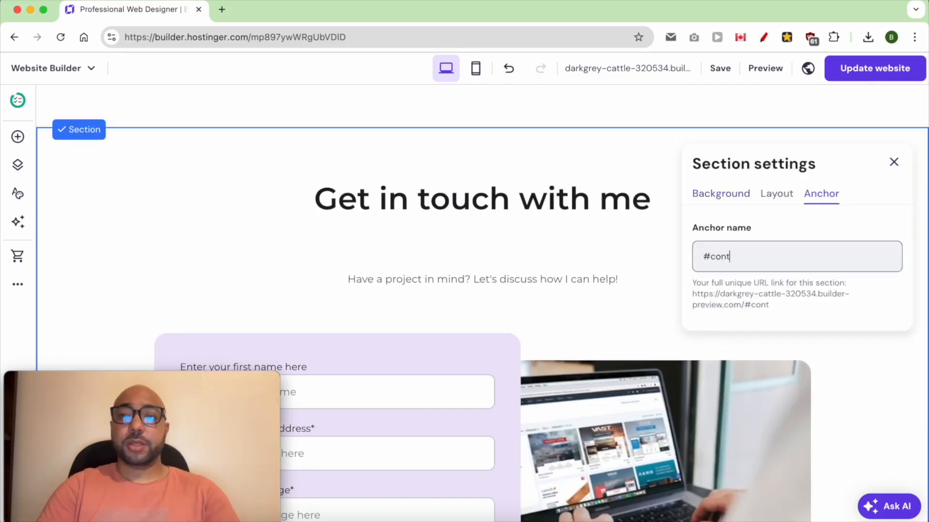
text(act)
click(894, 162)
Link the Portfolio navigation item to the portfolio section of the Home page and save the link settings.
scroll(583, 236, down, 8)
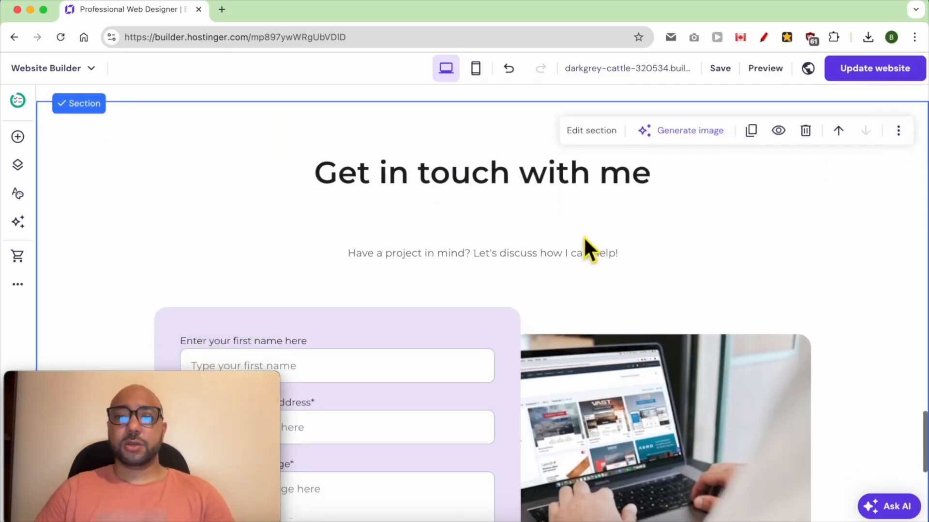
scroll(602, 288, up, 20)
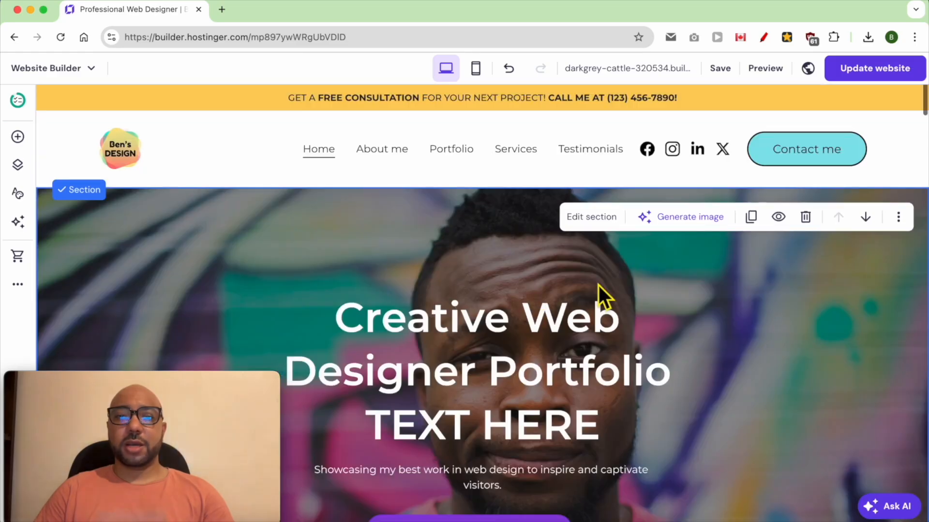
click(17, 163)
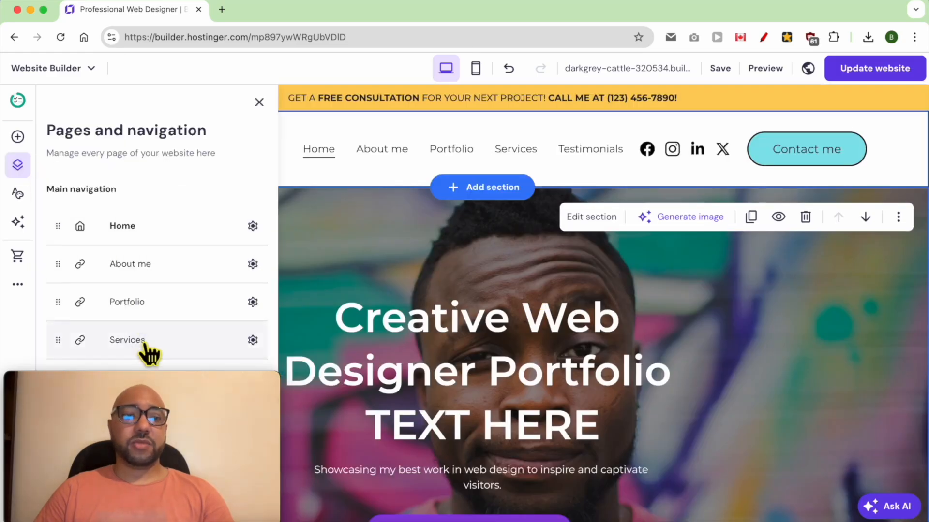
drag(143, 381, 817, 380)
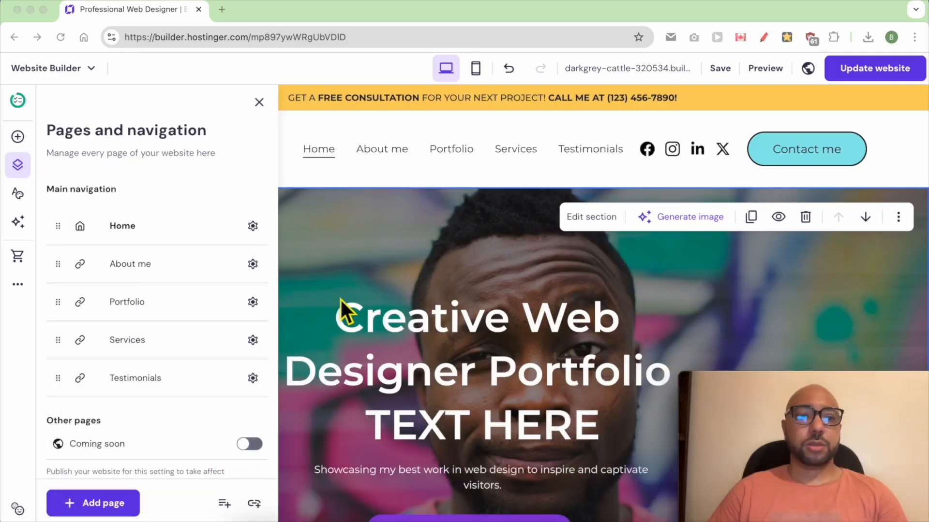
click(252, 301)
click(325, 312)
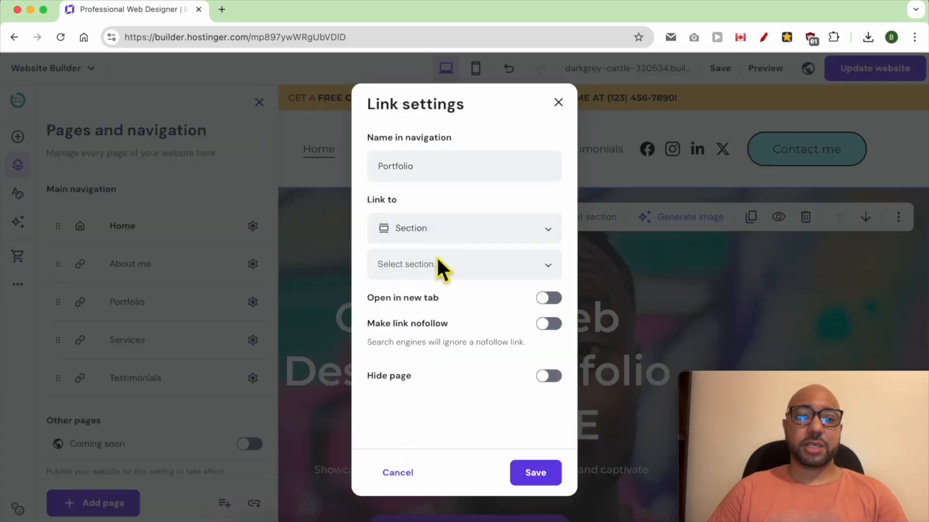
click(449, 264)
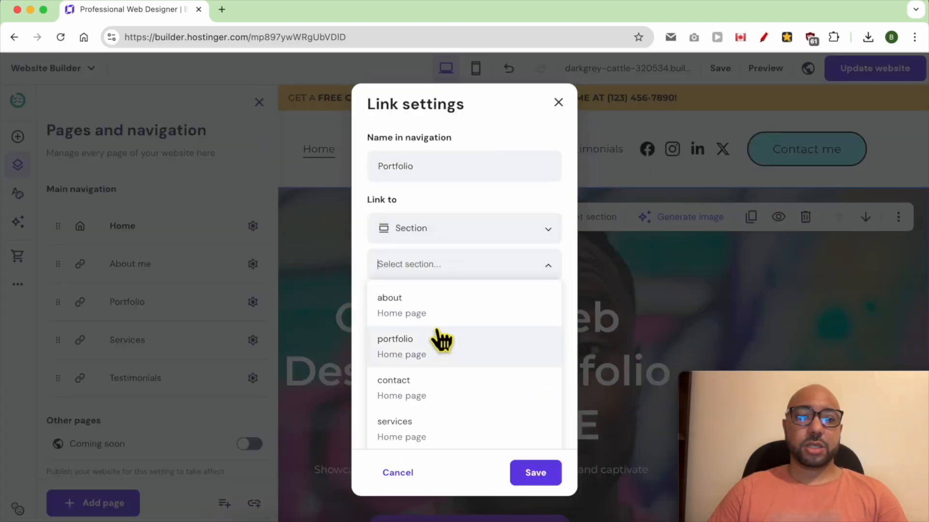
click(437, 356)
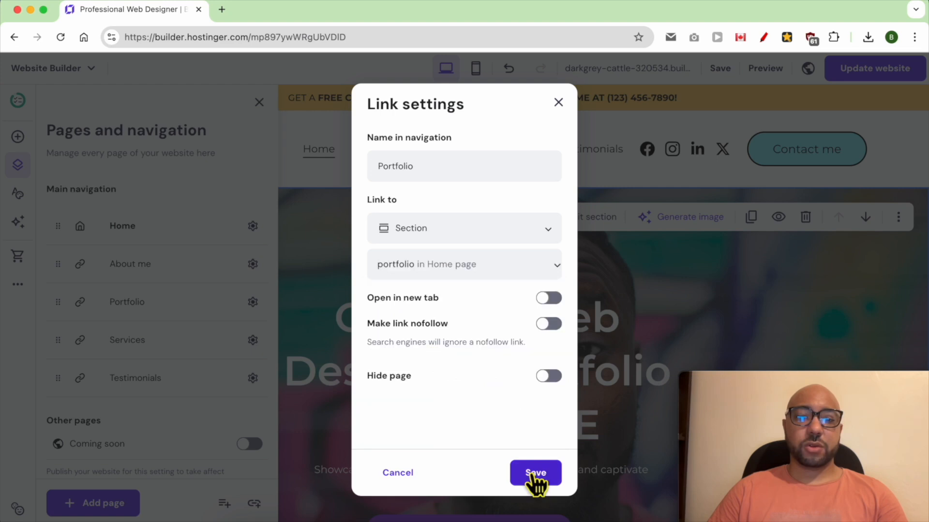
click(535, 473)
Link the Services navigation item to the services section of the Home page and save the link settings.
click(251, 341)
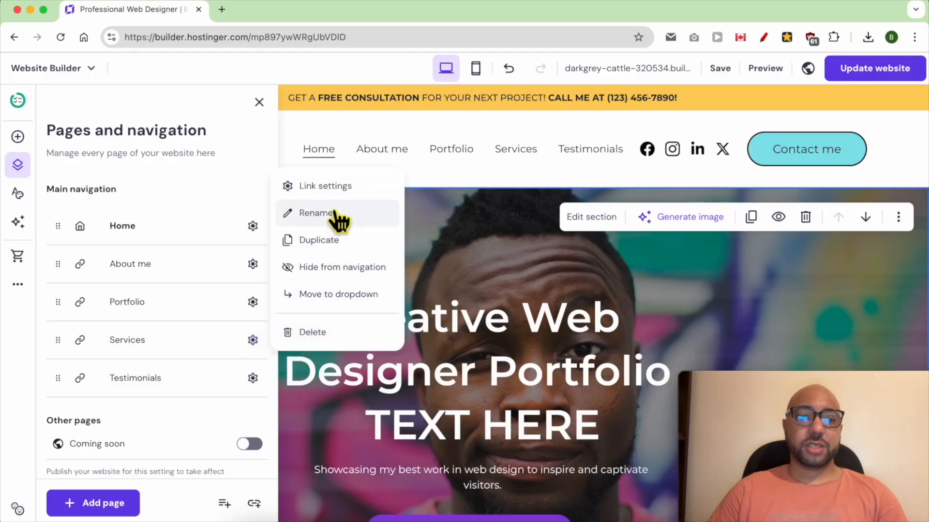
click(337, 188)
click(443, 271)
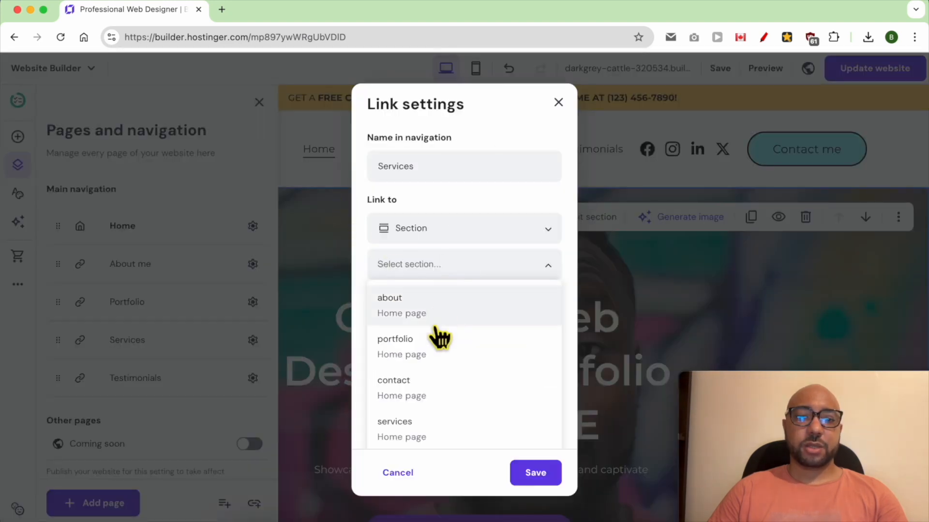
click(422, 432)
click(532, 473)
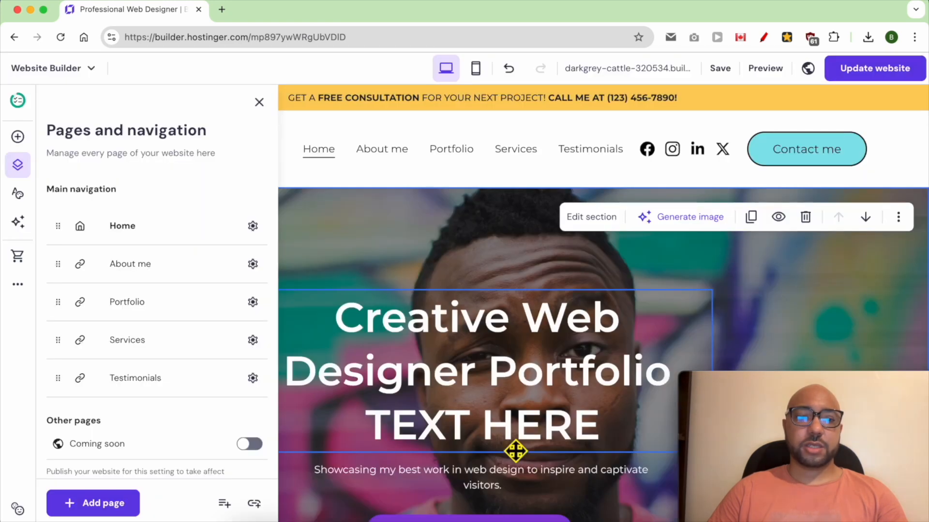
Link the Testimonials navigation item to the testimonials section of the Home page and save the link settings.
click(252, 379)
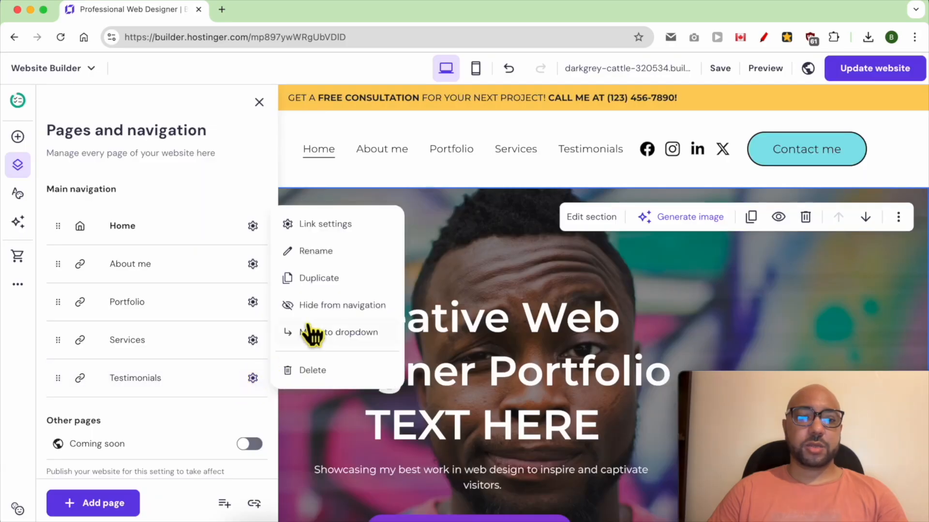
click(343, 223)
click(454, 270)
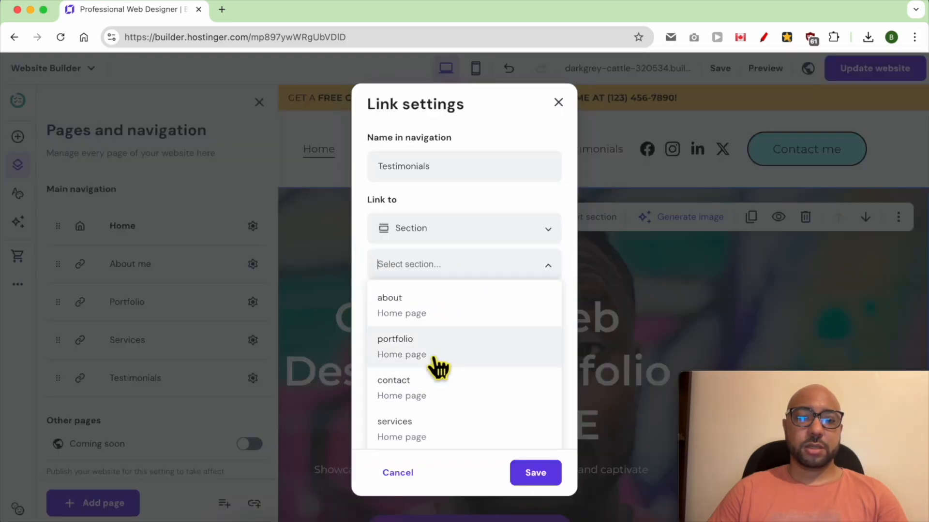
scroll(436, 387, down, 2)
click(455, 428)
click(542, 471)
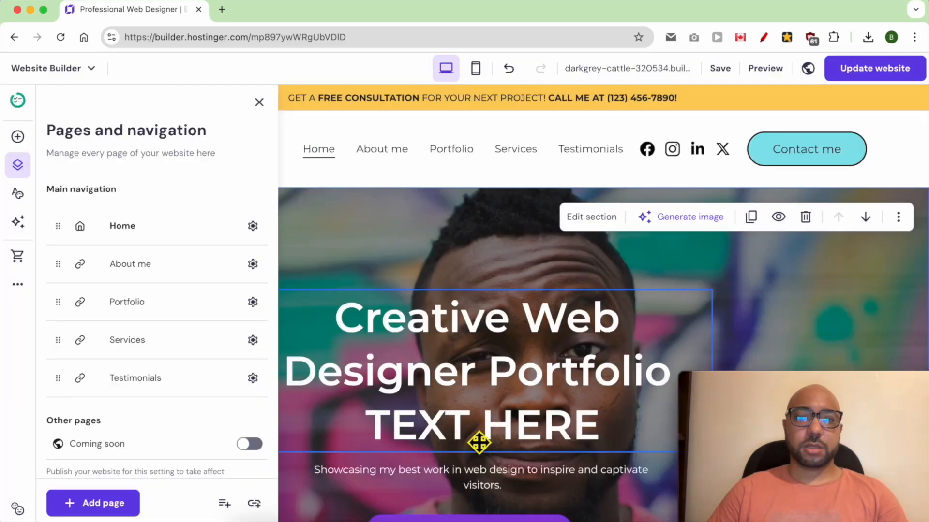
Publish the navigation link changes and open the live site.
click(898, 70)
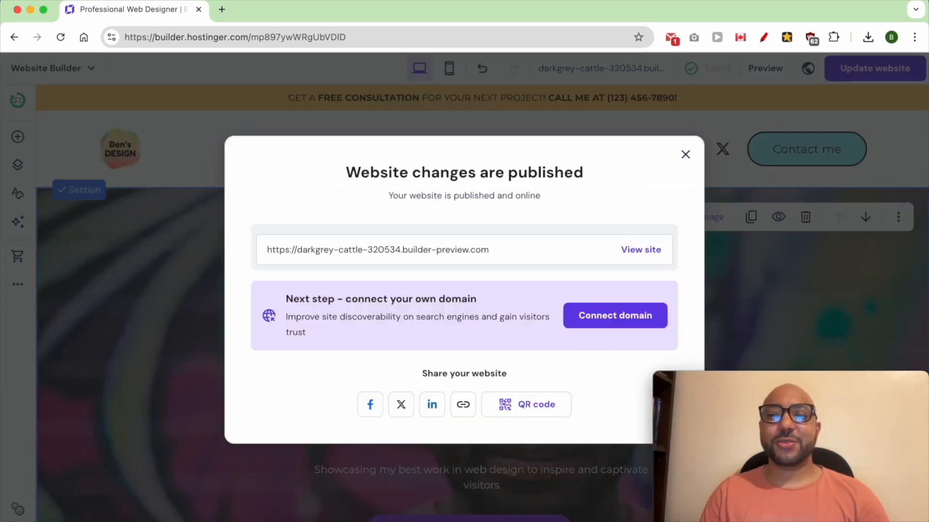
click(639, 251)
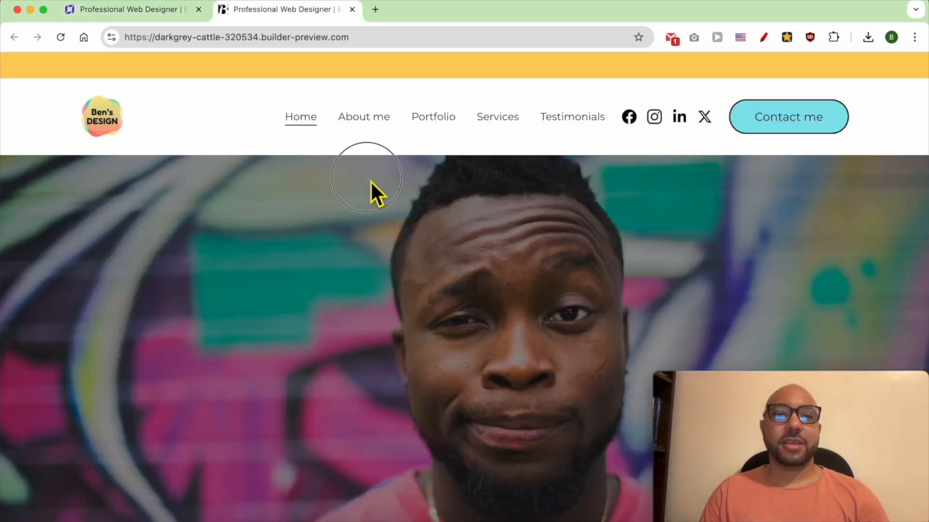
Test the About me, Portfolio, Services and Testimonials navigation links on the live site.
click(356, 121)
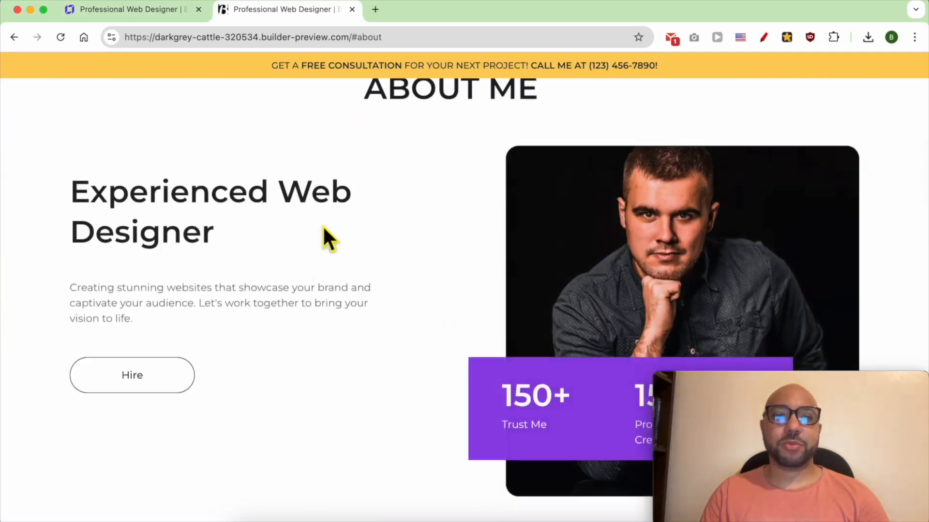
scroll(332, 242, up, 10)
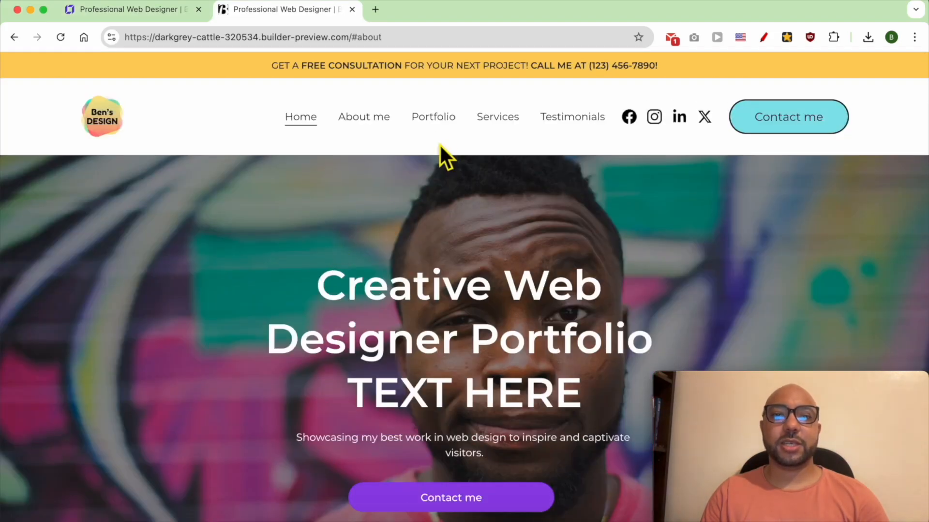
click(433, 118)
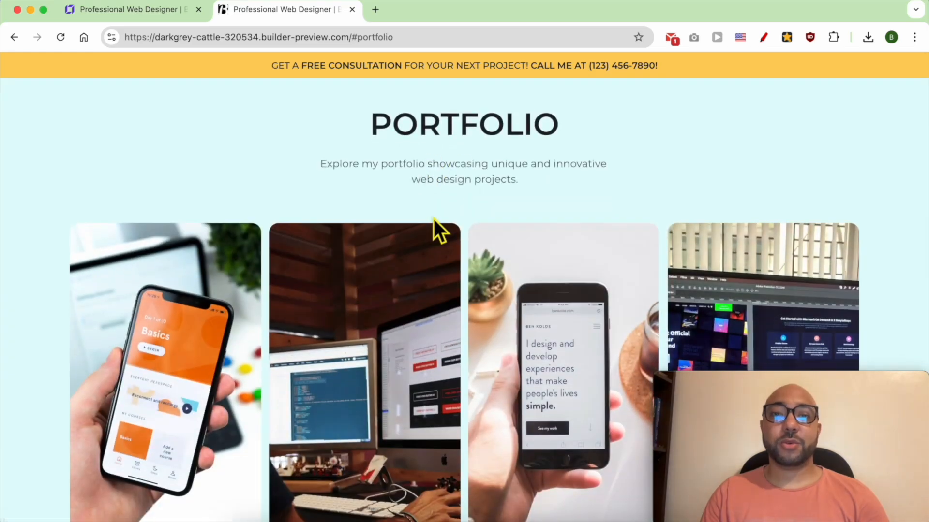
scroll(433, 219, up, 10)
click(495, 121)
scroll(479, 253, up, 10)
click(565, 124)
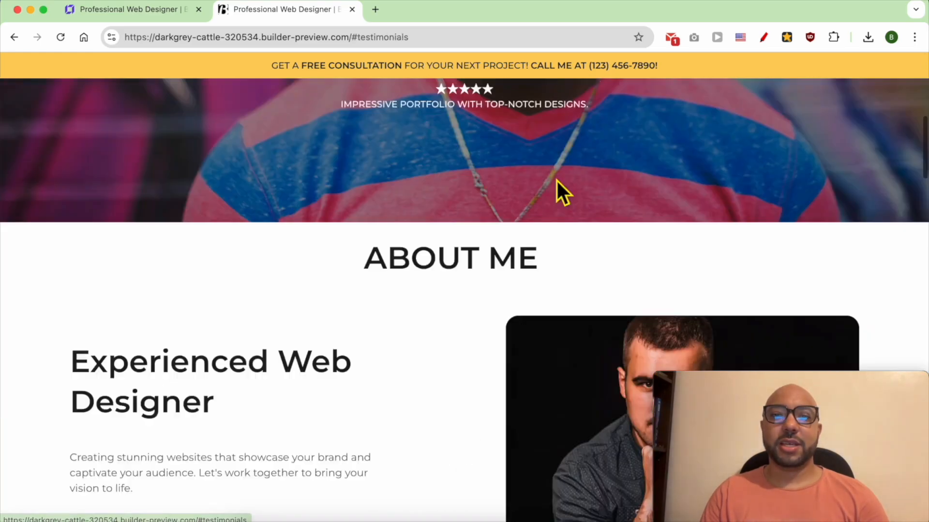
scroll(577, 276, up, 20)
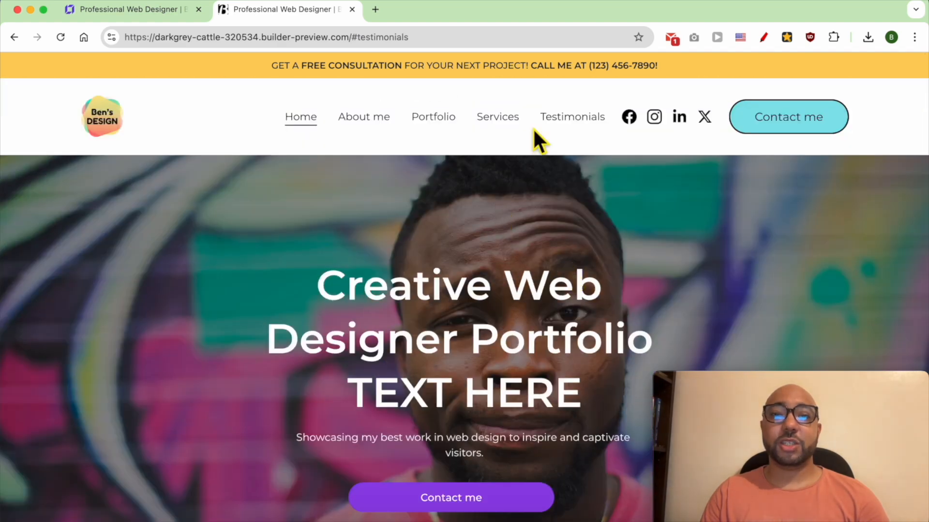
click(563, 118)
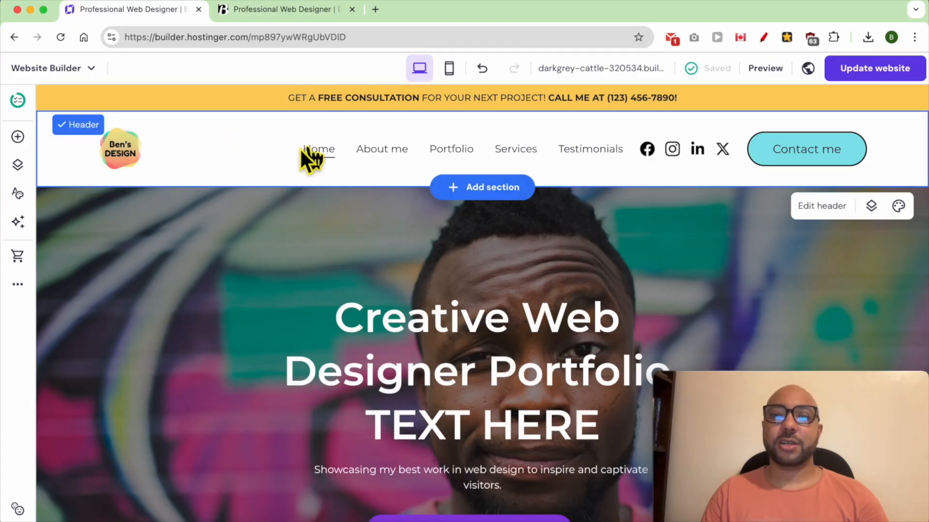
Back in the website builder, link the header's Contact me button to the contact section of the Home page.
click(834, 213)
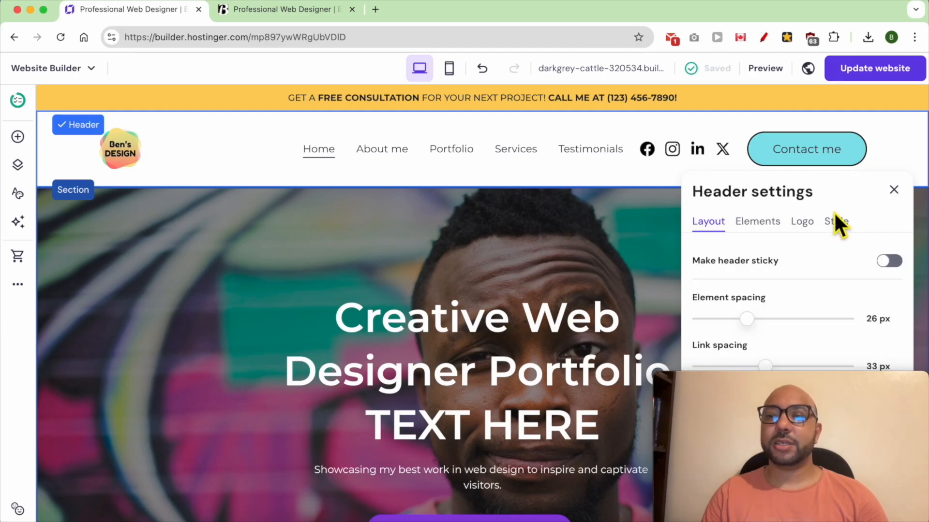
click(839, 241)
drag(767, 388, 431, 387)
click(736, 287)
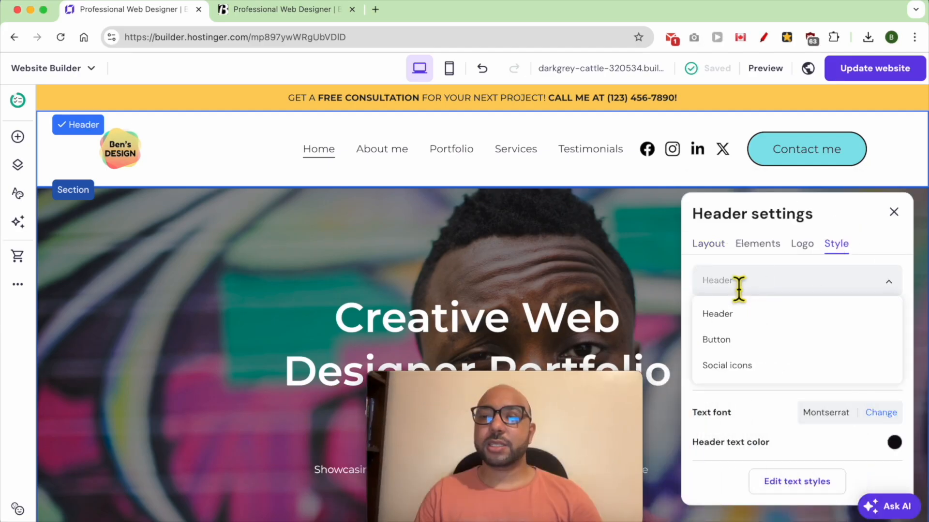
click(736, 343)
scroll(769, 387, down, 2)
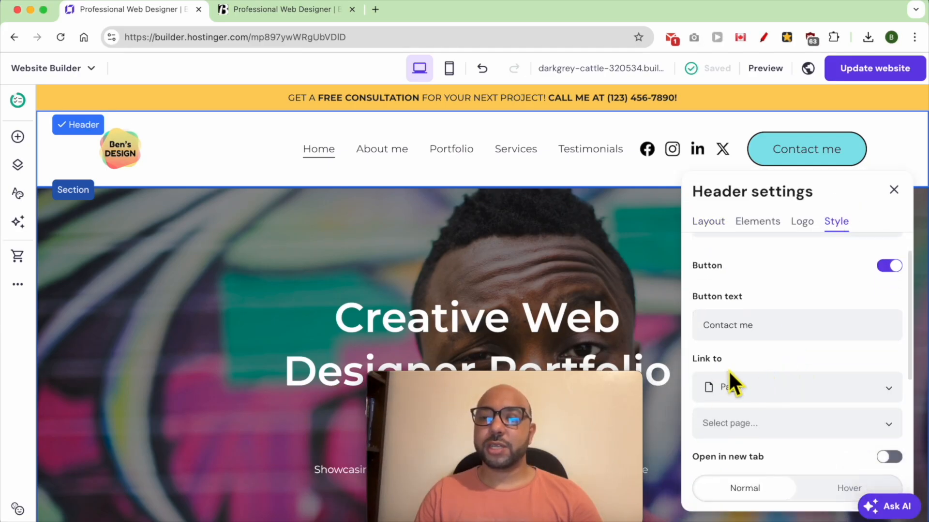
click(735, 384)
click(749, 474)
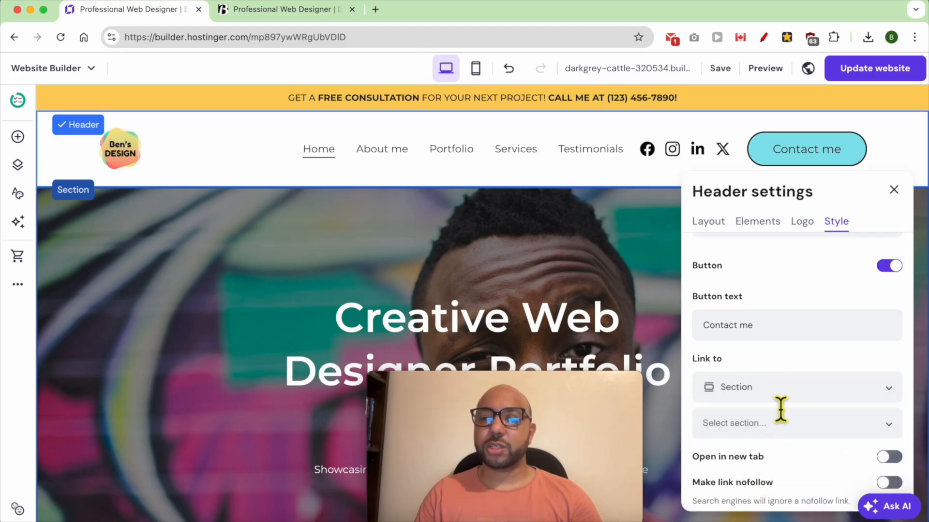
scroll(780, 410, down, 4)
click(786, 319)
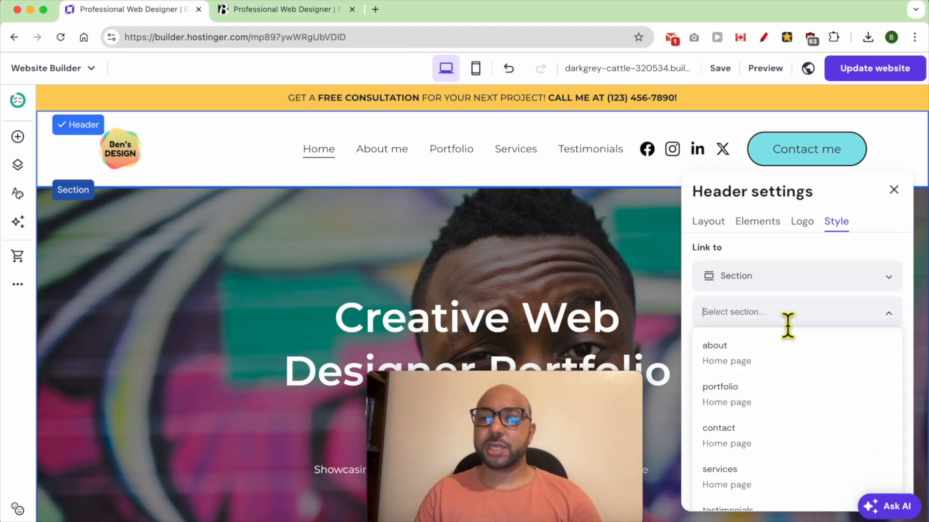
click(757, 446)
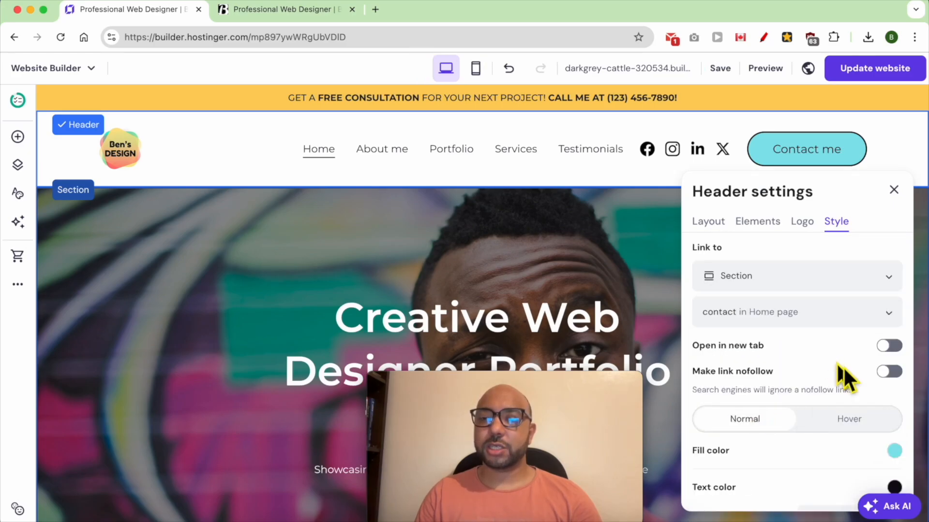
click(623, 202)
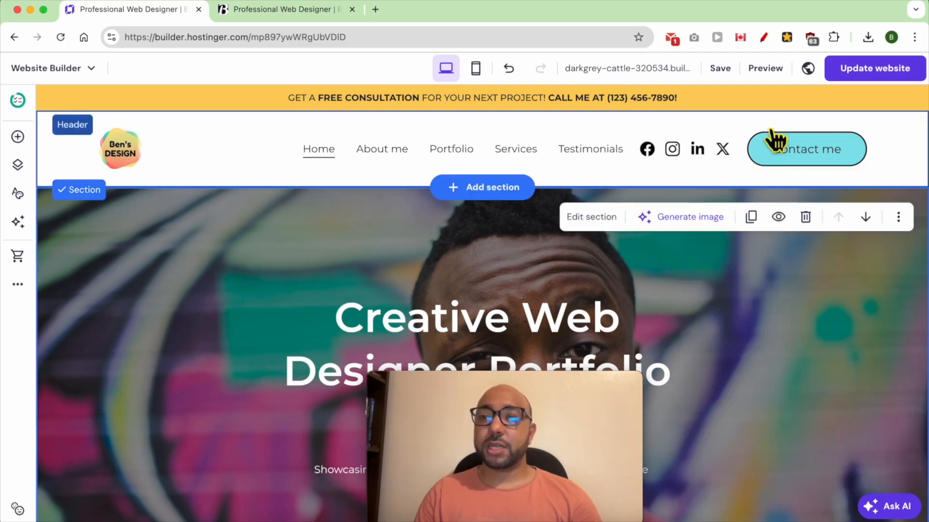
Publish the updated header button link and open the live site.
click(860, 73)
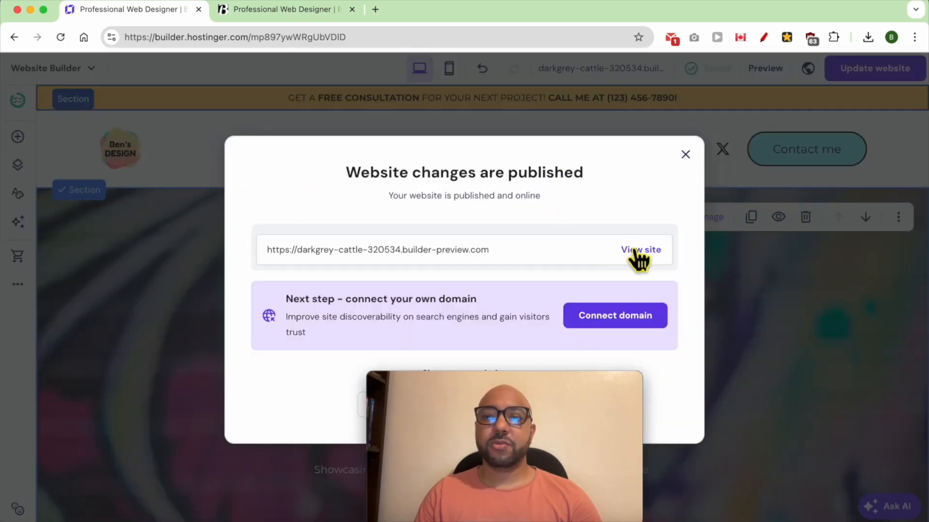
click(640, 250)
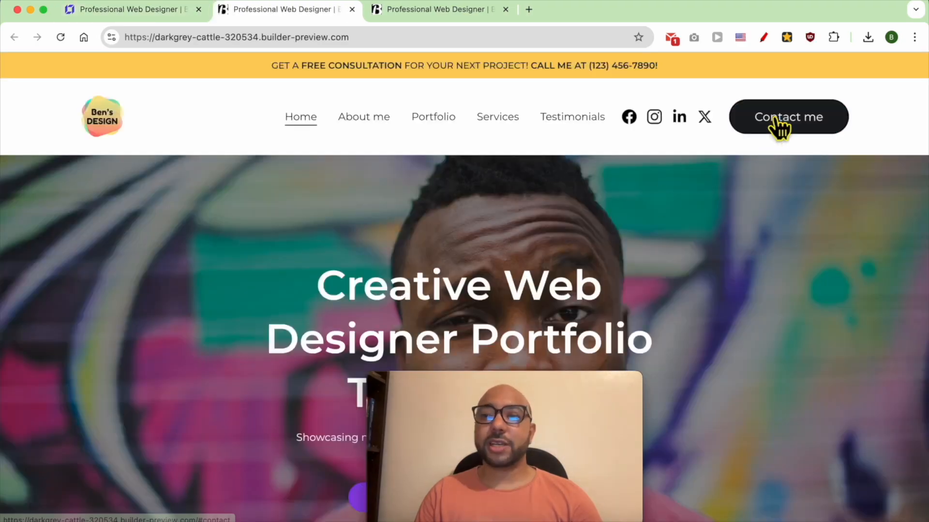
Test the header's Contact me button on the live site.
click(776, 119)
scroll(649, 167, up, 20)
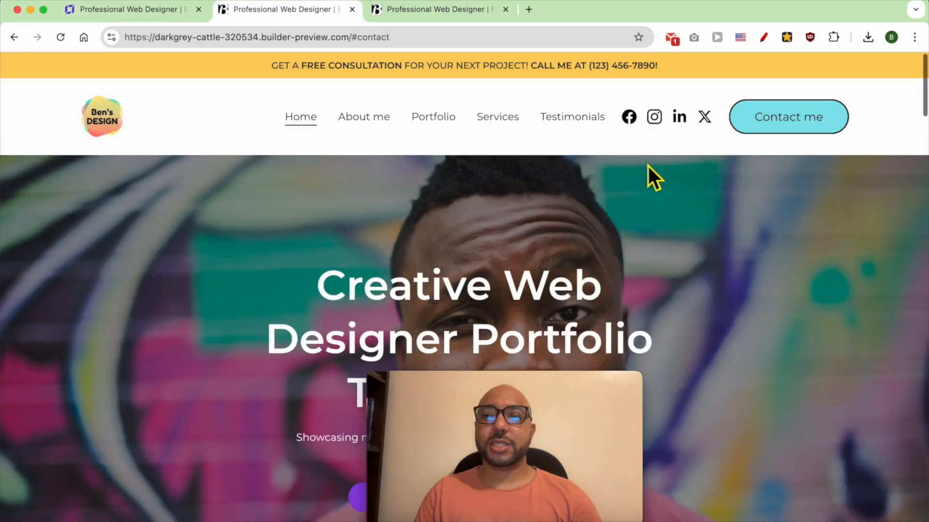
click(752, 122)
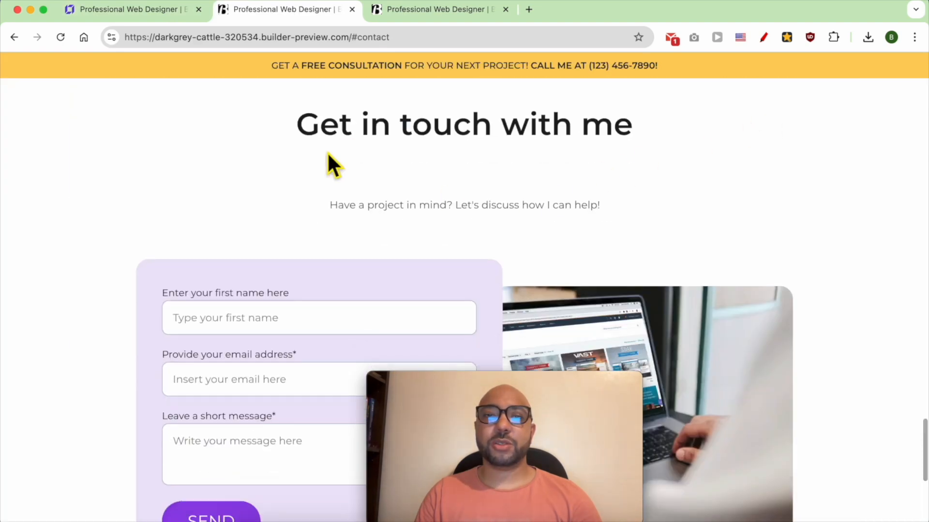